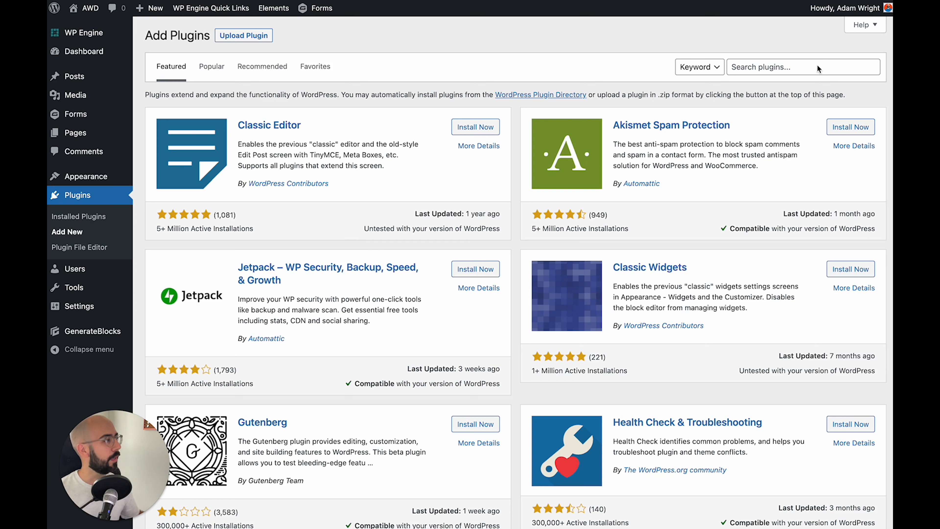
Search plugins for 'advanced custom field', then install and activate Advanced Custom Fields
click(794, 66)
text(advanced)
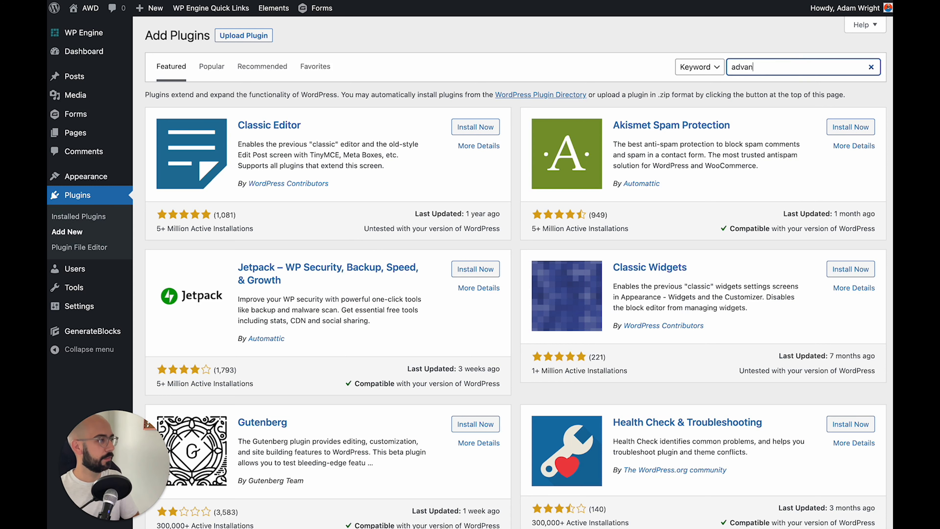
text( custom field)
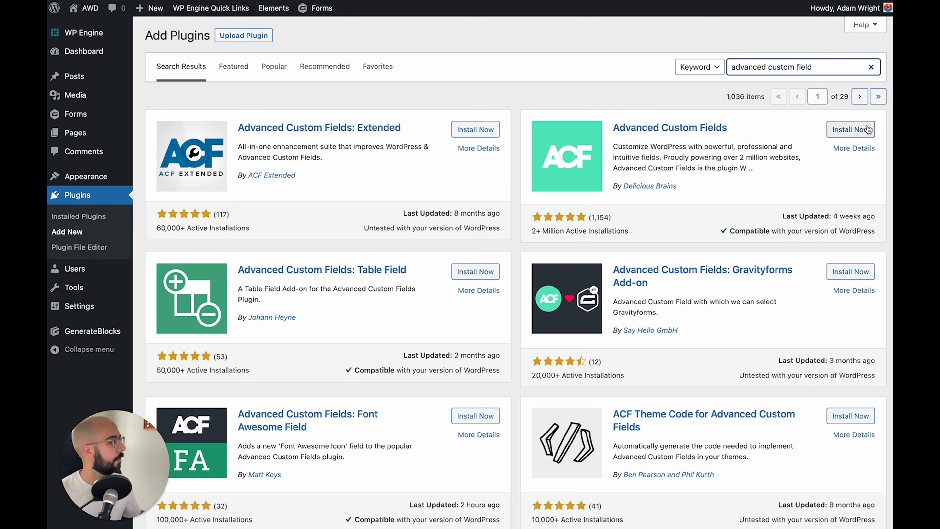
click(852, 130)
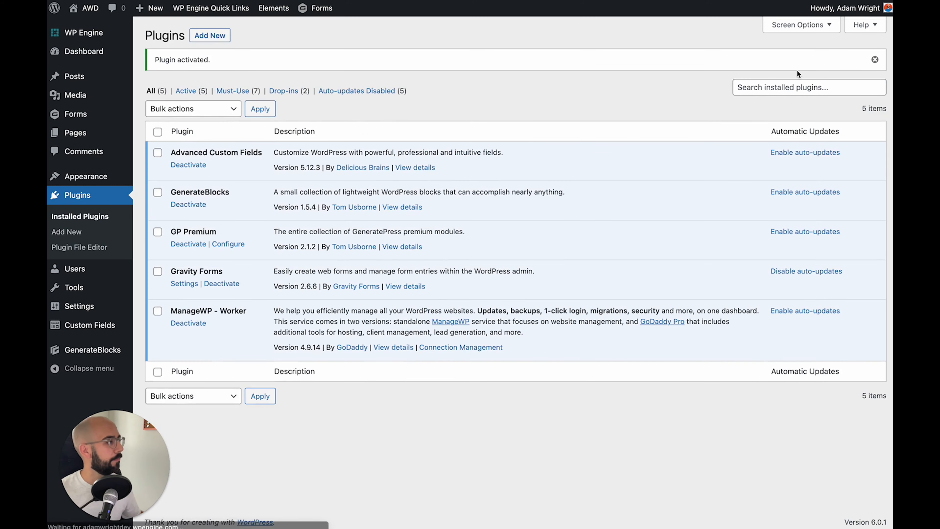
click(795, 86)
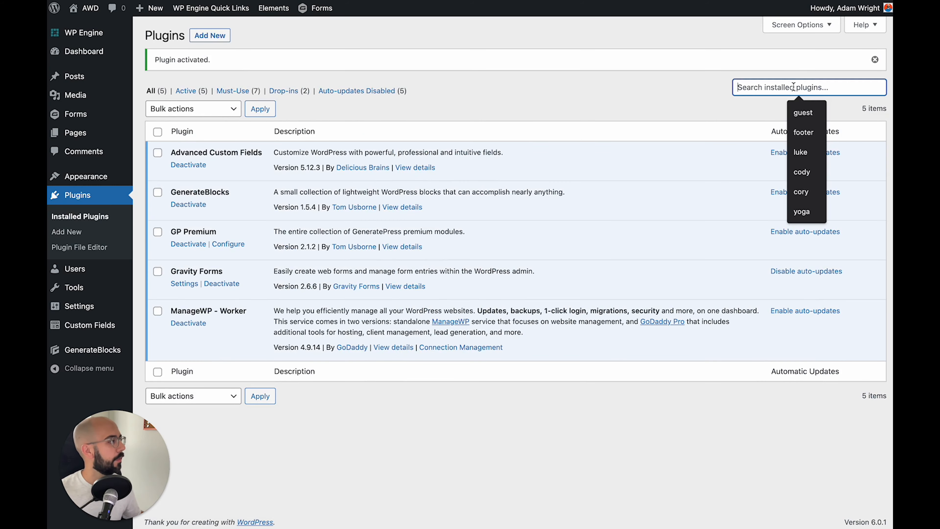
click(210, 35)
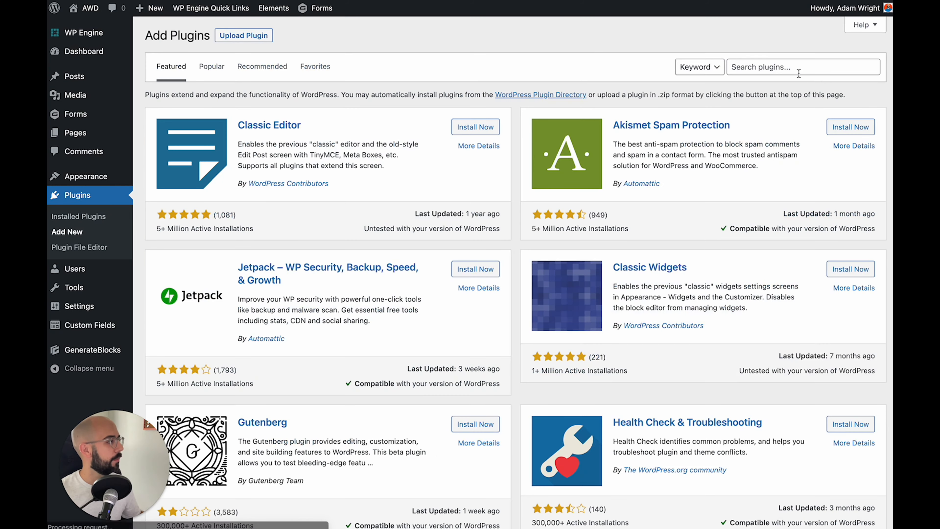
Search plugins for 'cptui' and install and activate Custom Post Type UI
click(799, 73)
text(c)
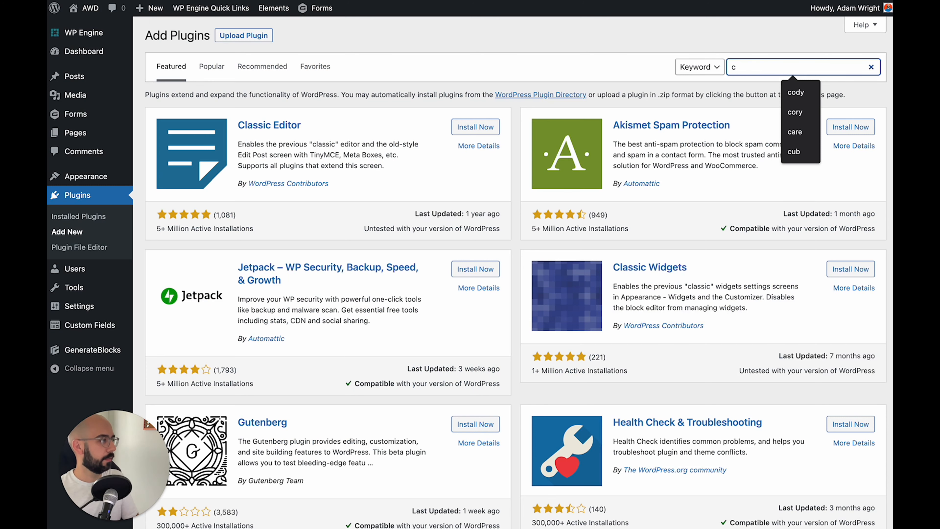
text(ptui)
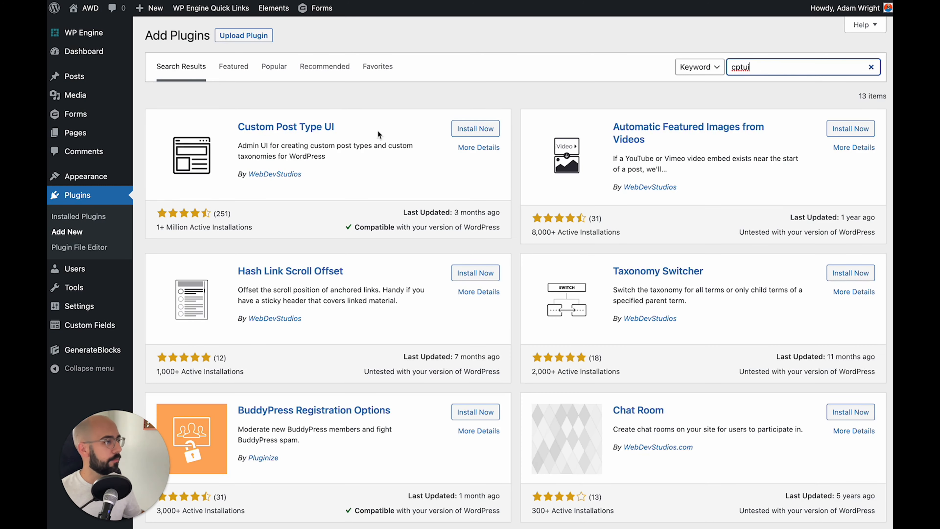
click(462, 133)
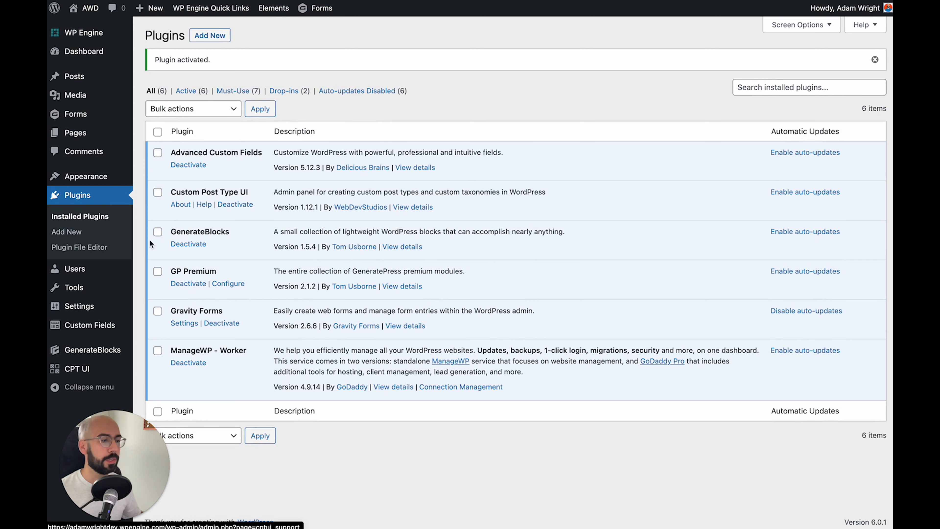
mouse_move(77, 370)
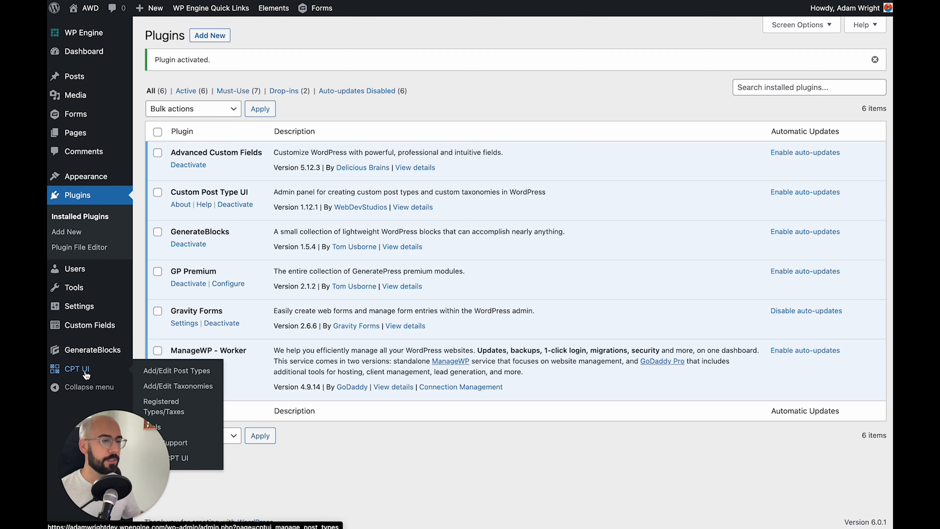
Start a new post type with slug services, plural label Services, singular label Service
click(176, 376)
click(310, 133)
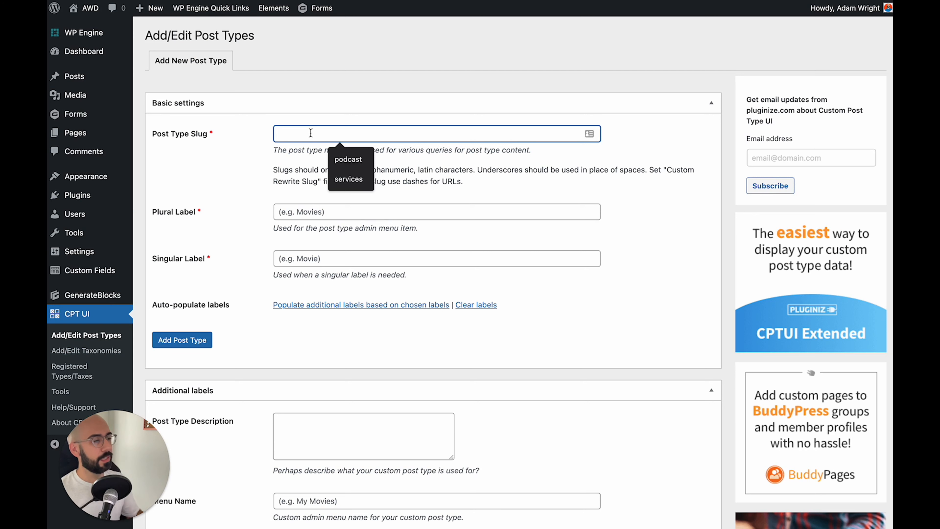
text(services)
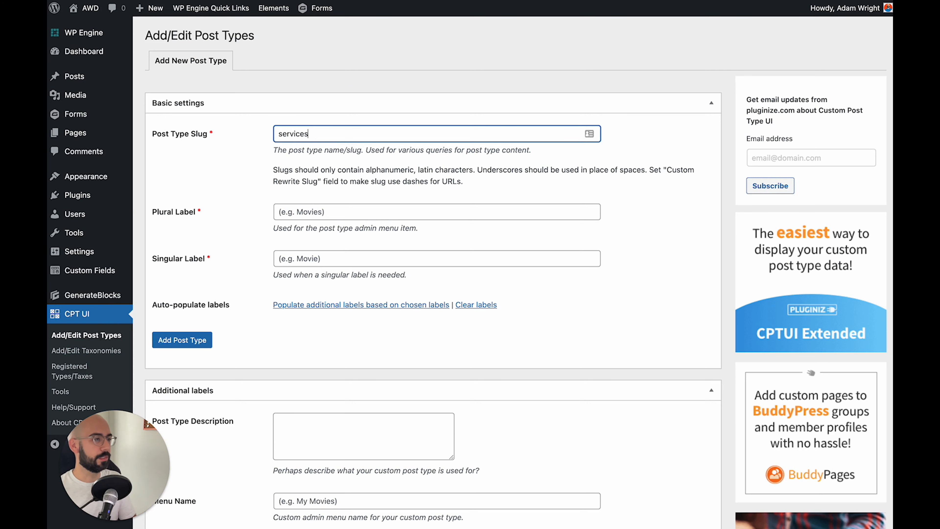
key(Tab)
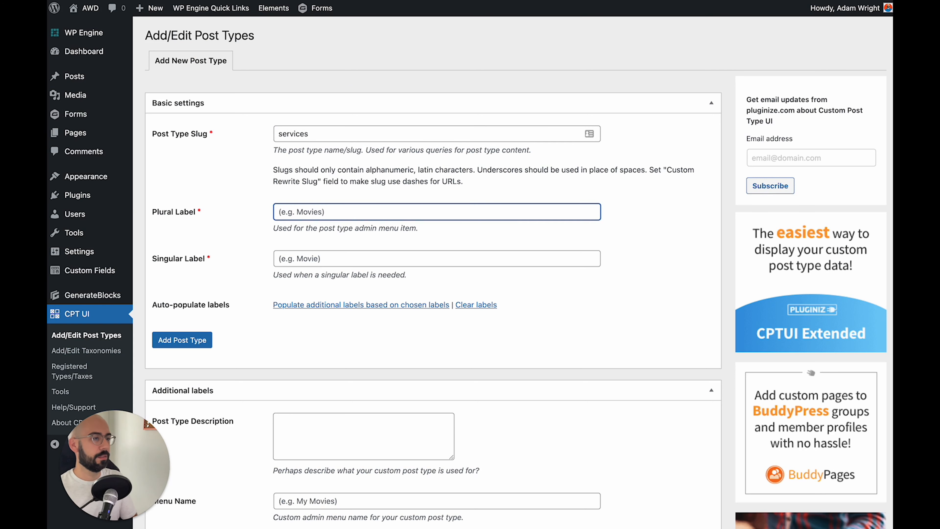
text(Services)
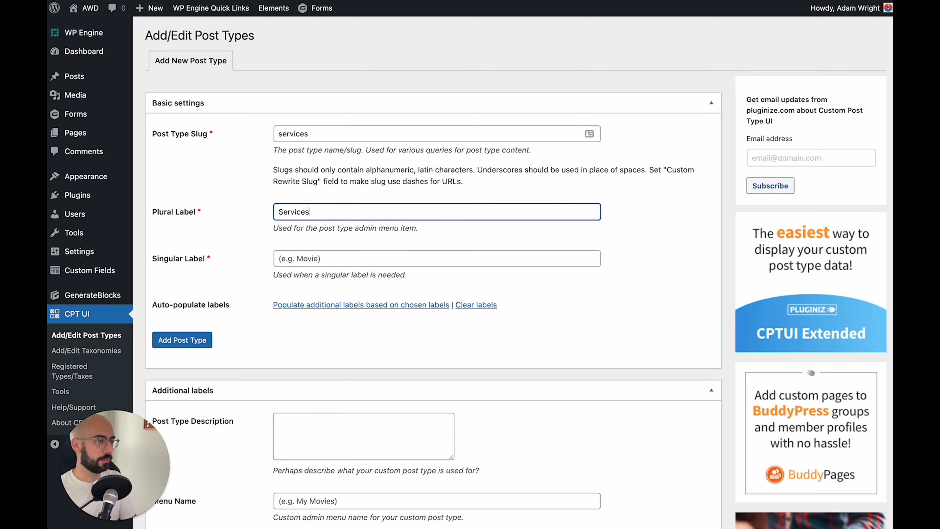
key(Tab)
text(Service)
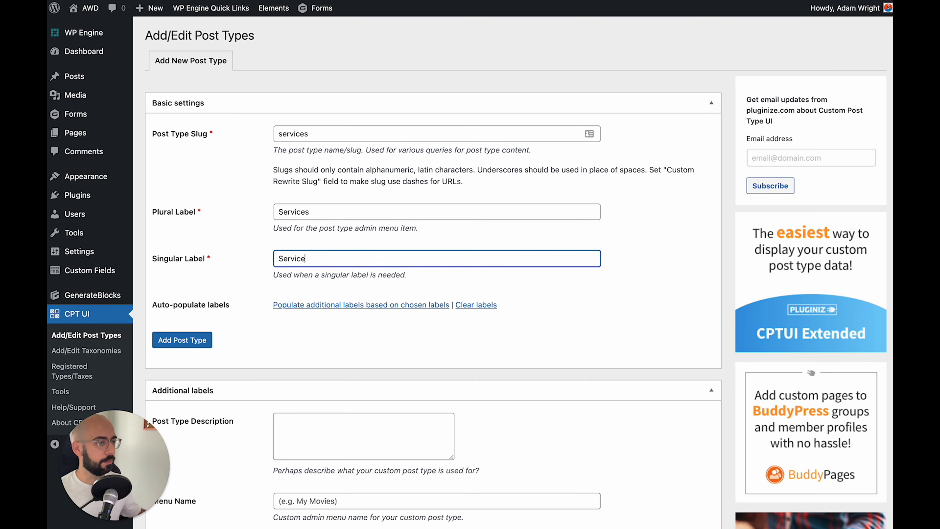
click(213, 190)
Set the post type's menu icon to the dashicons hammer
scroll(213, 190, down, 10)
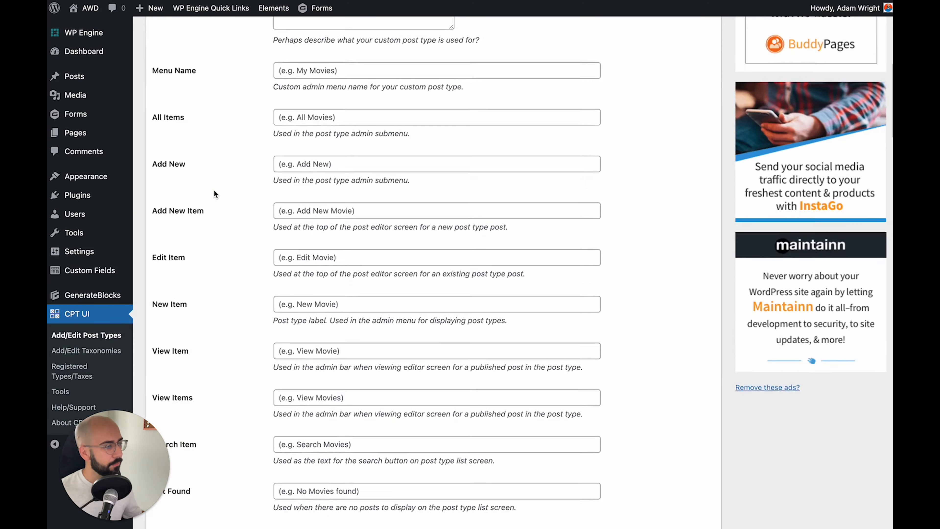
scroll(214, 190, down, 20)
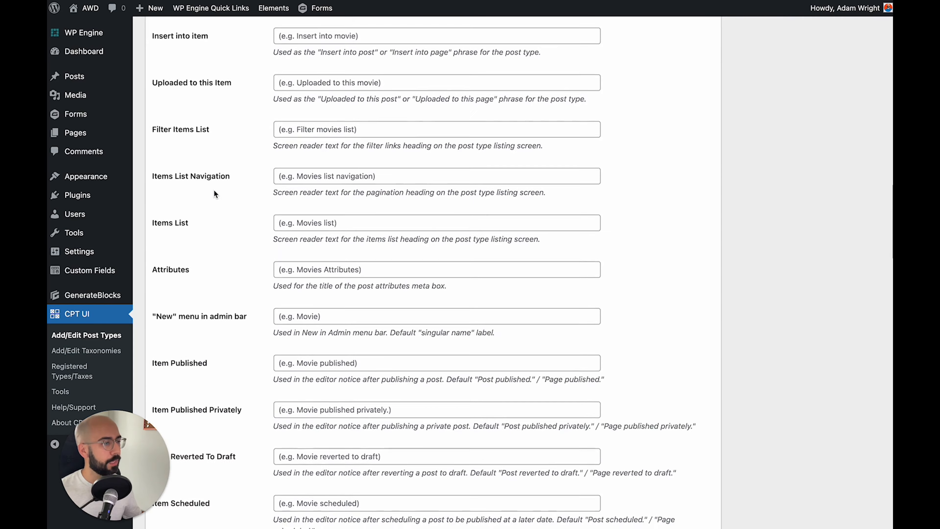
scroll(213, 190, down, 12)
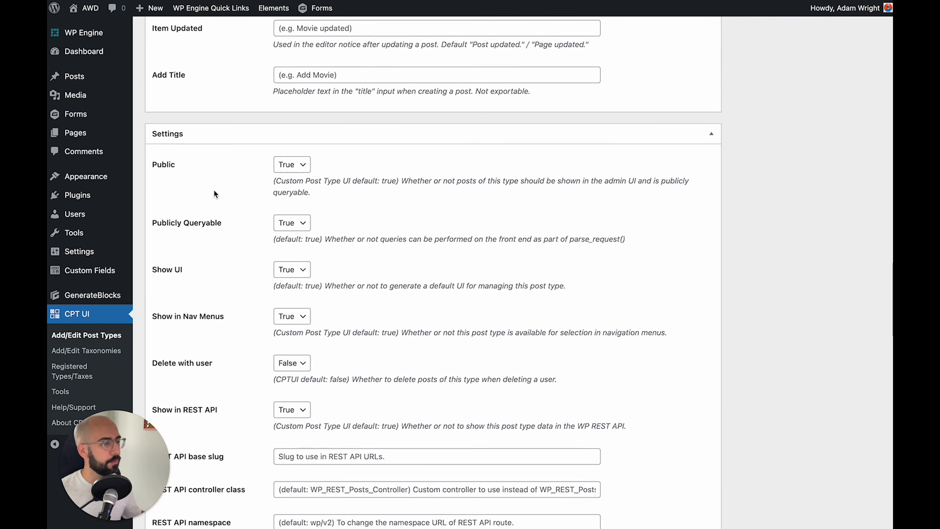
scroll(214, 189, down, 10)
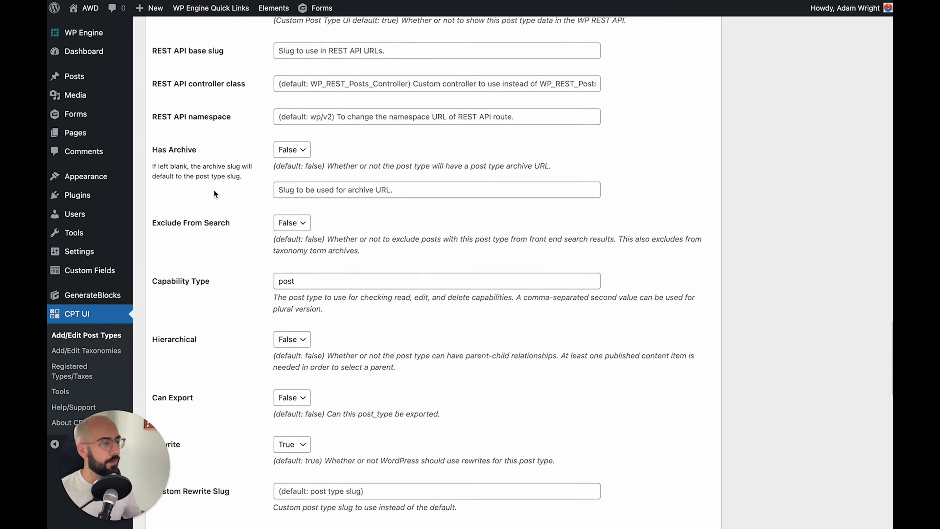
scroll(213, 189, down, 11)
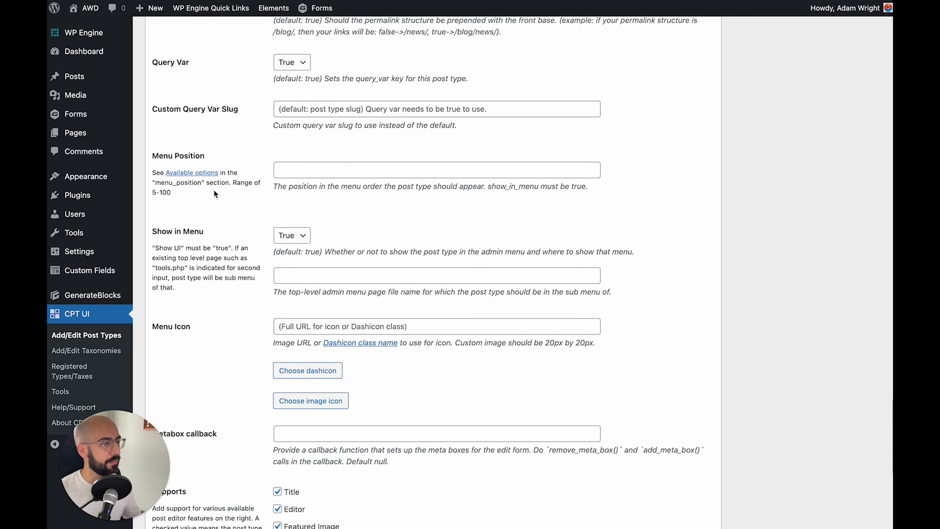
scroll(213, 189, down, 1)
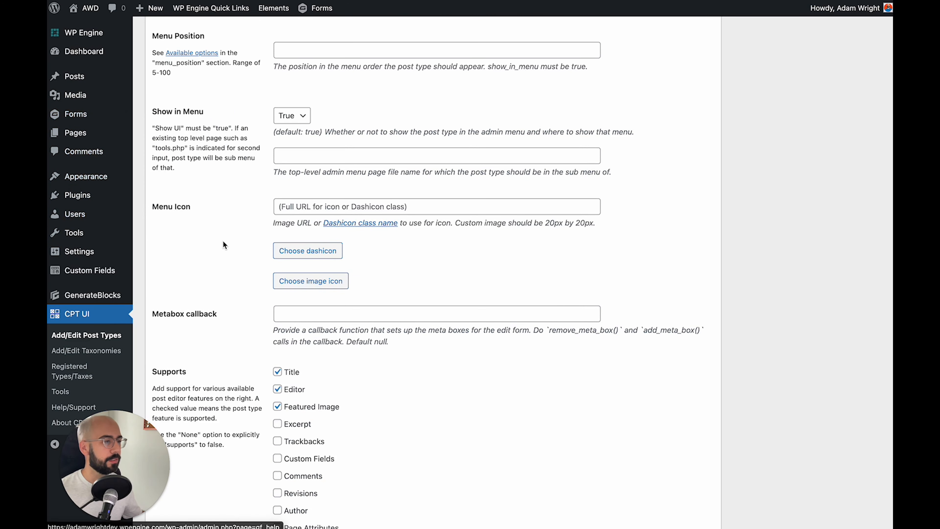
click(296, 250)
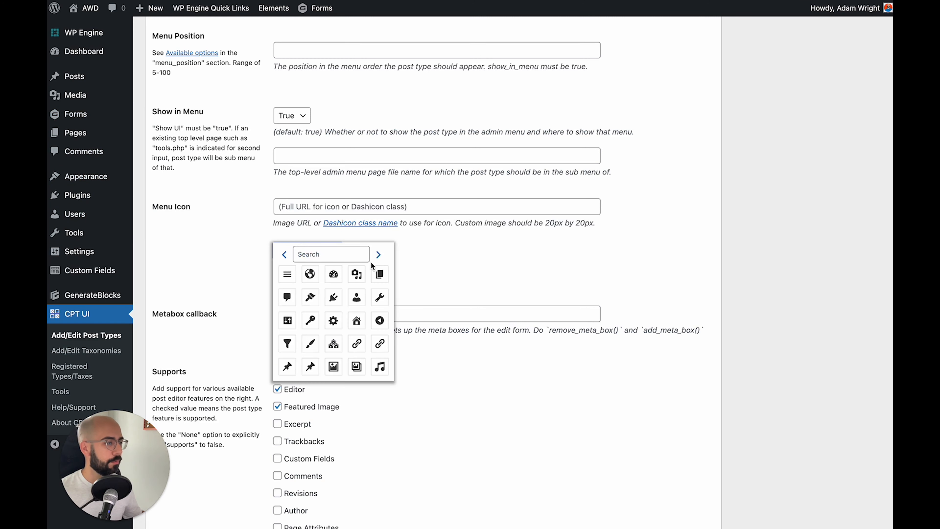
click(378, 256)
click(379, 255)
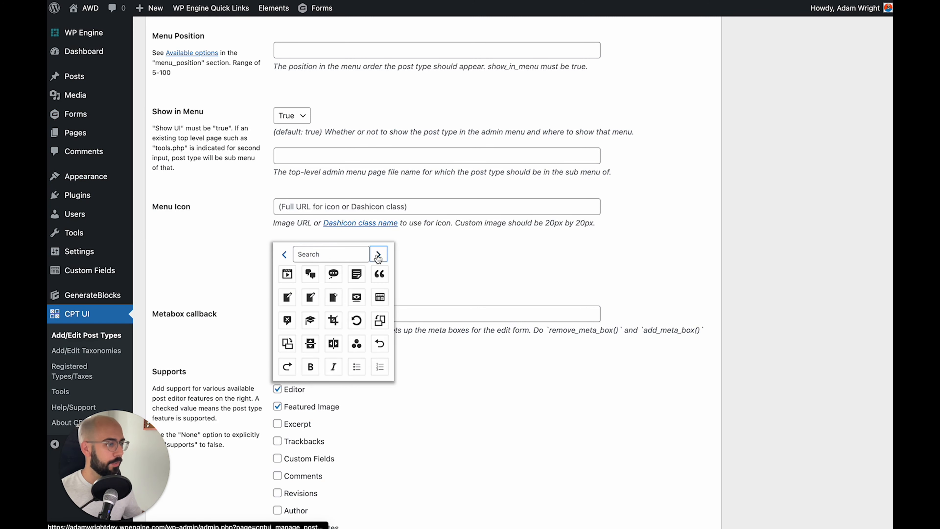
click(378, 256)
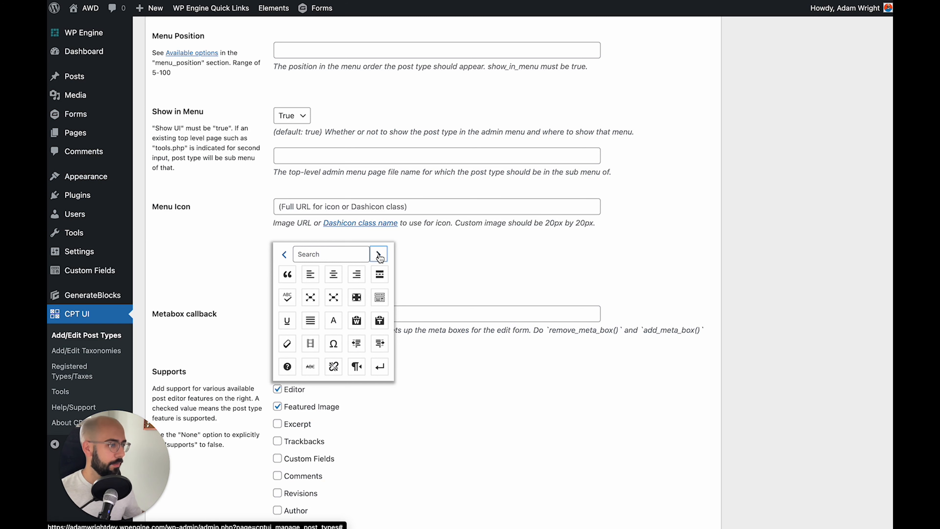
click(379, 255)
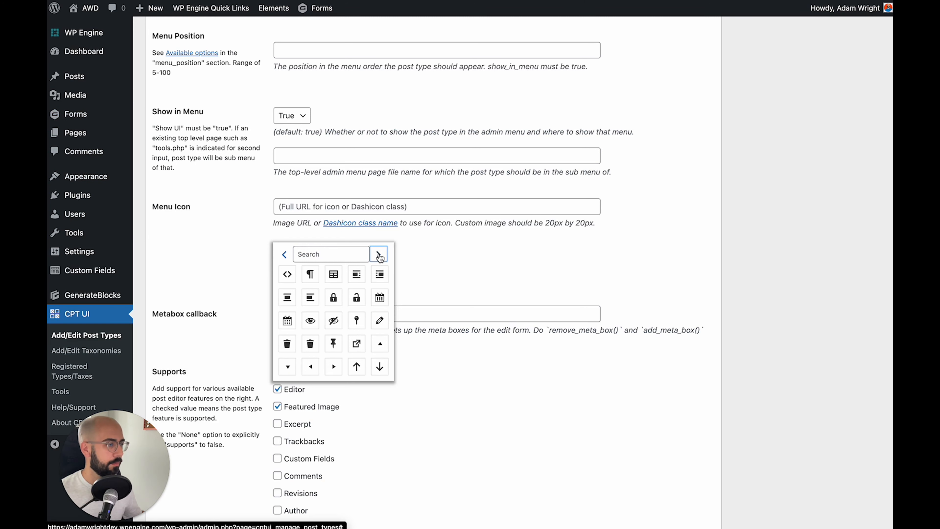
click(379, 256)
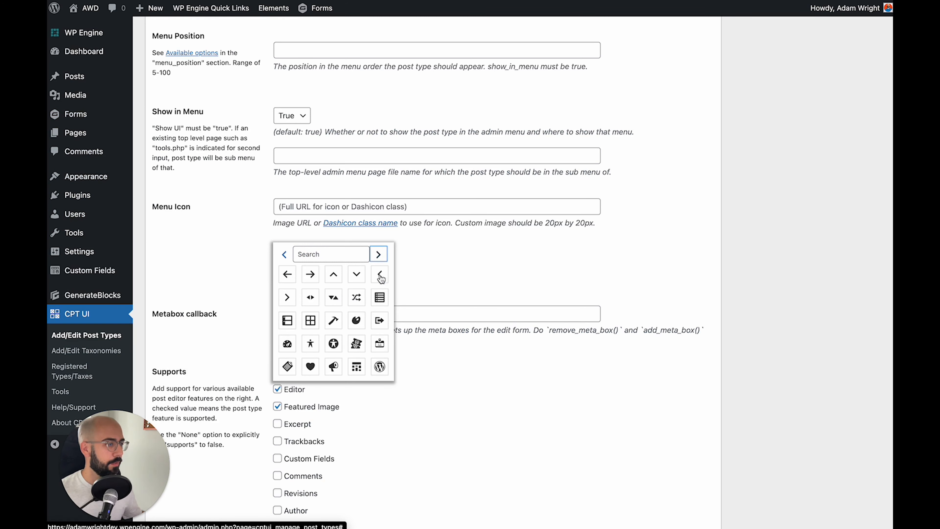
click(333, 321)
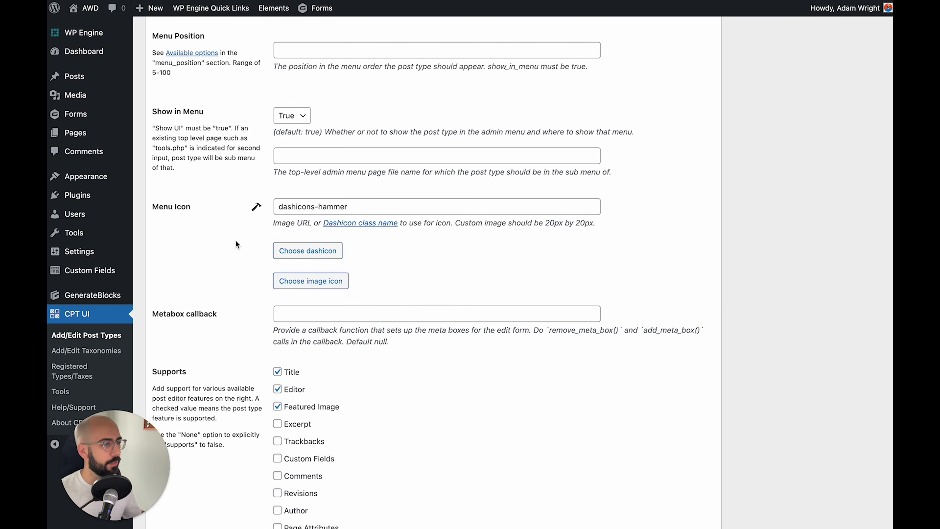
Save the services post type with Custom Fields support, then go to Custom Fields > Field Groups
scroll(235, 244, down, 5)
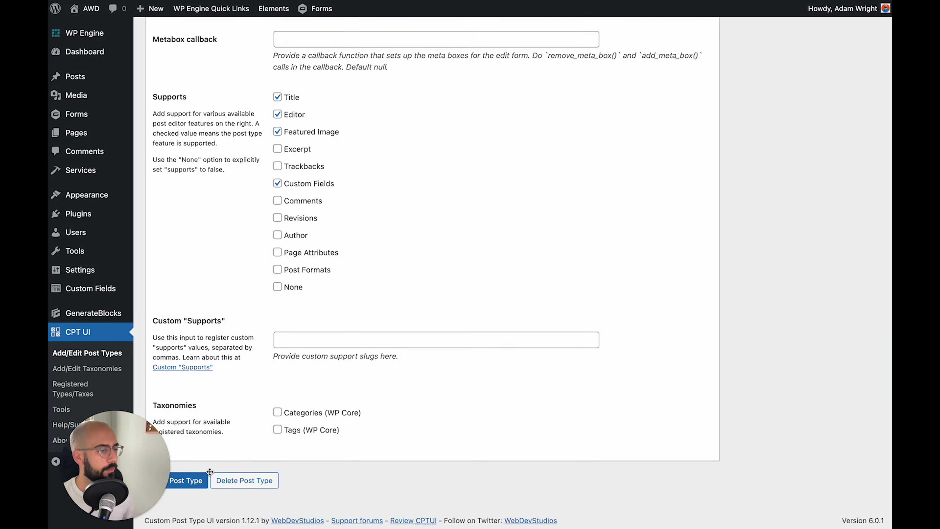
click(197, 481)
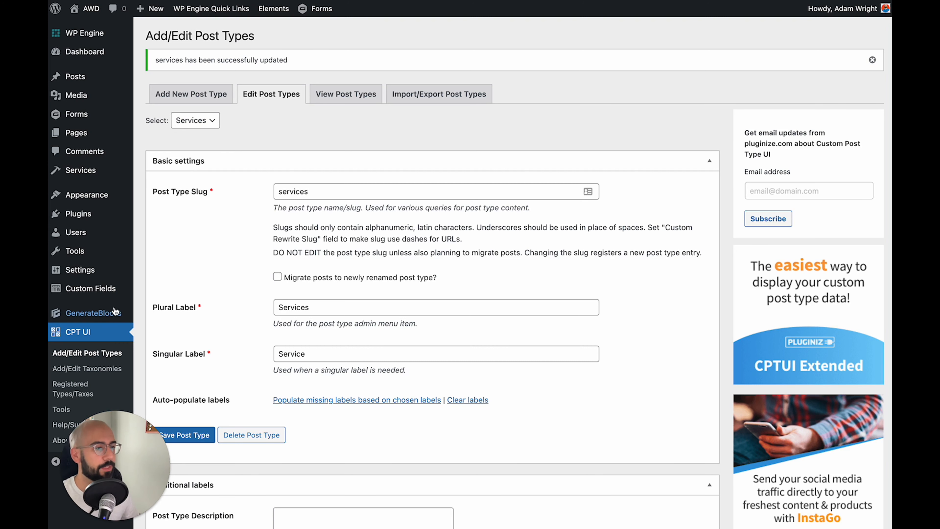
mouse_move(79, 292)
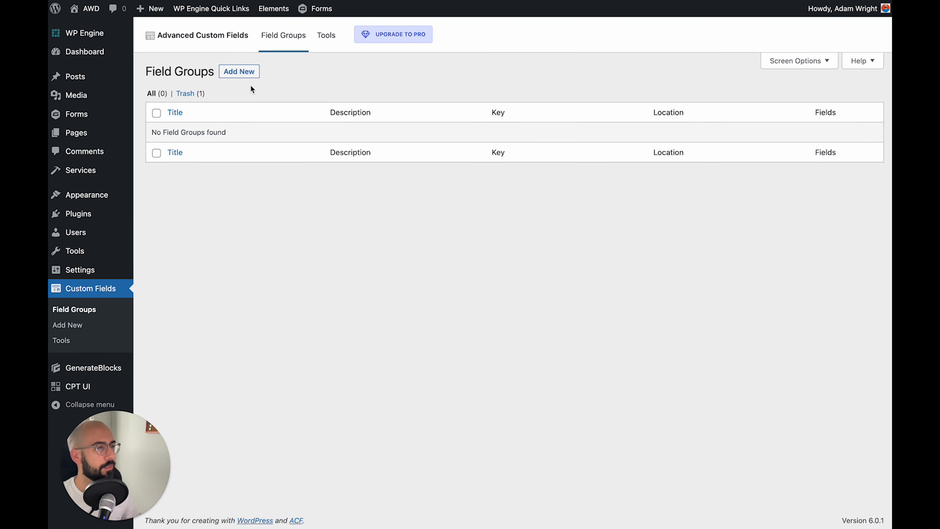
Title the group 'Services Fields' and add a required Service Tagline text field (service_tagline)
click(248, 72)
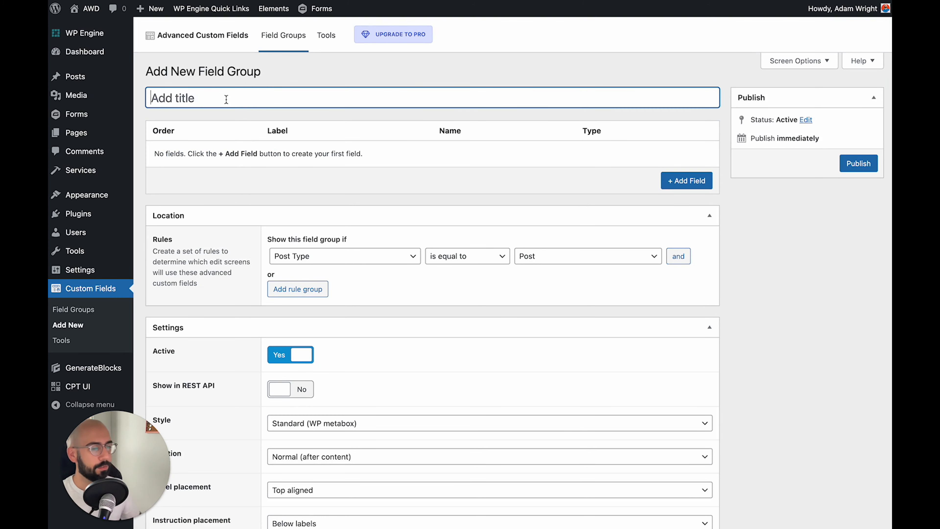
text(Services )
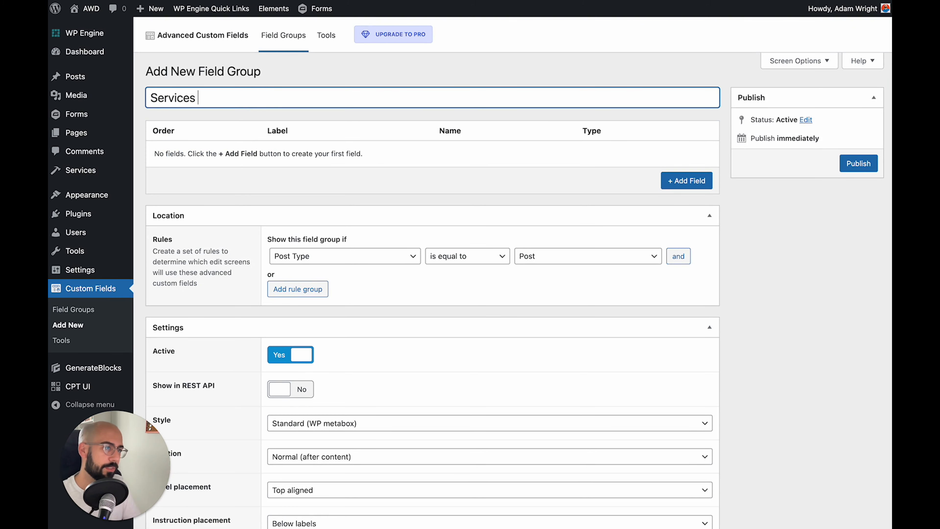
text(Fields)
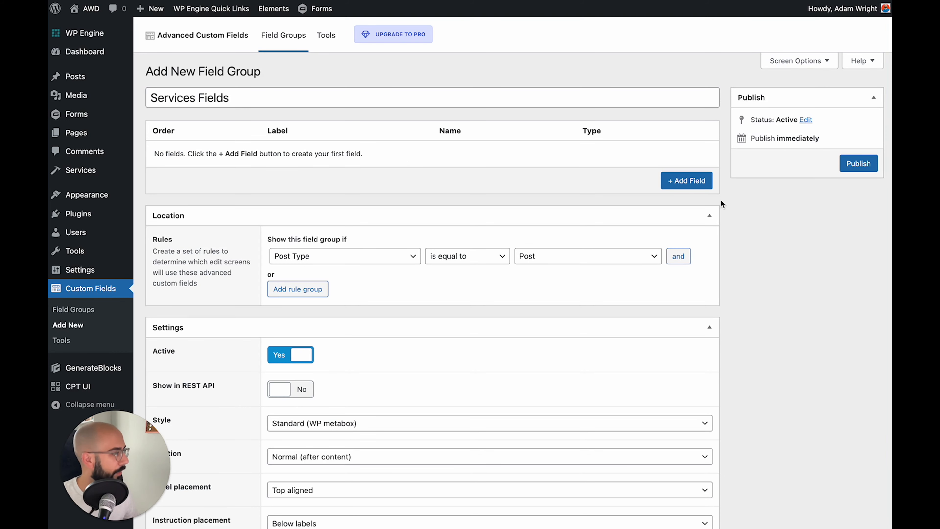
click(687, 181)
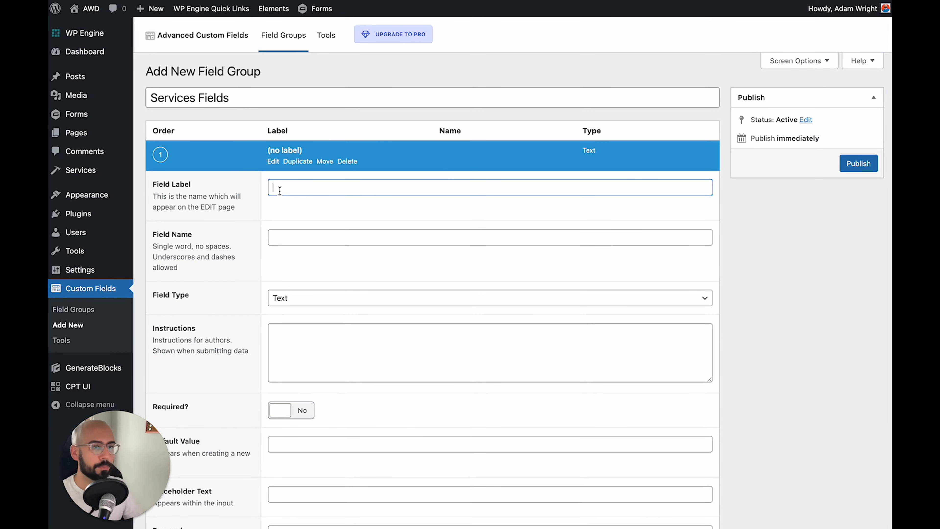
text(Service Tagline)
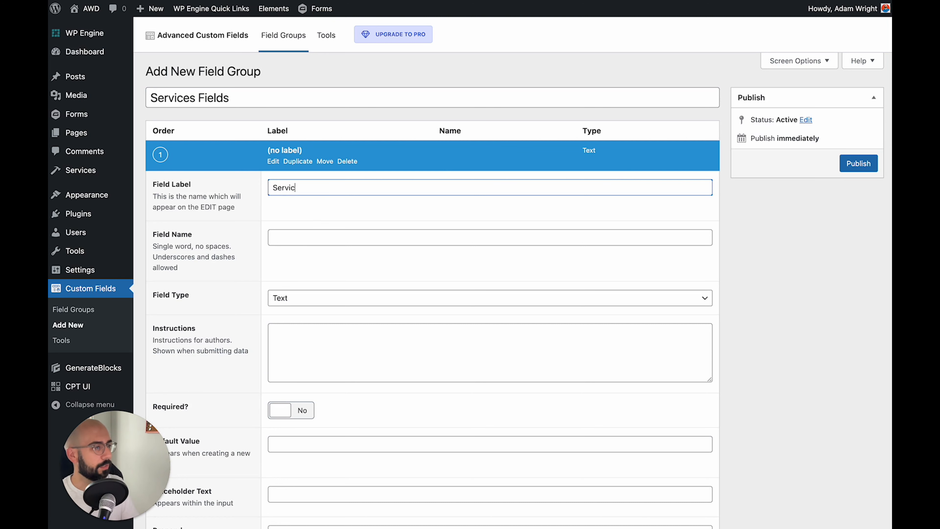
click(284, 234)
scroll(288, 293, down, 2)
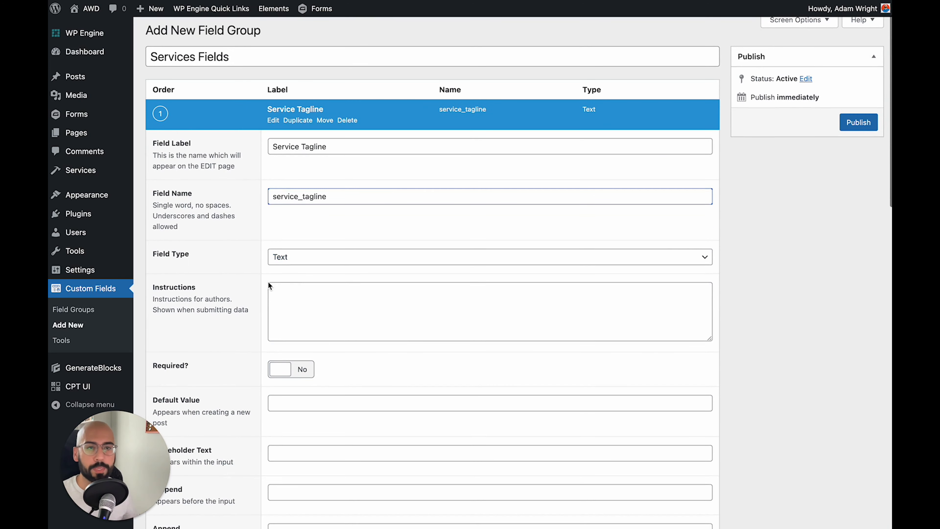
scroll(268, 286, down, 2)
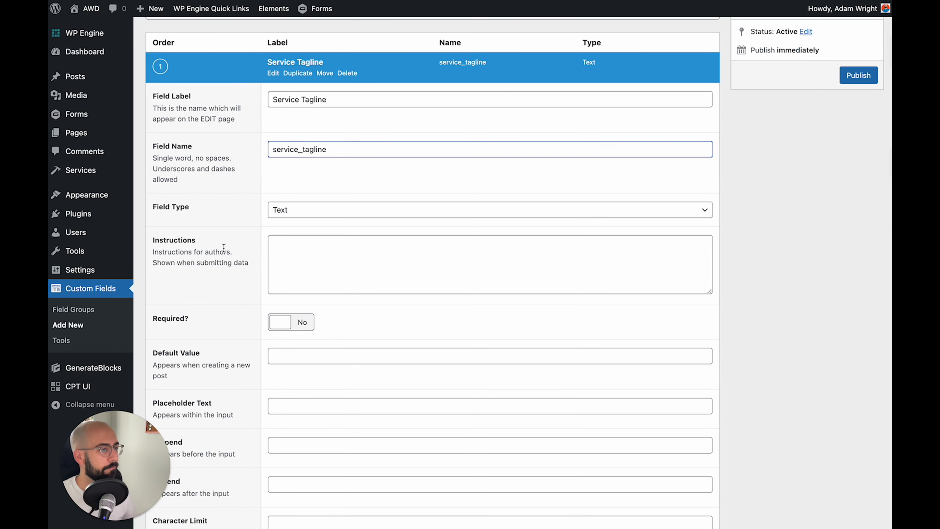
scroll(224, 247, down, 1)
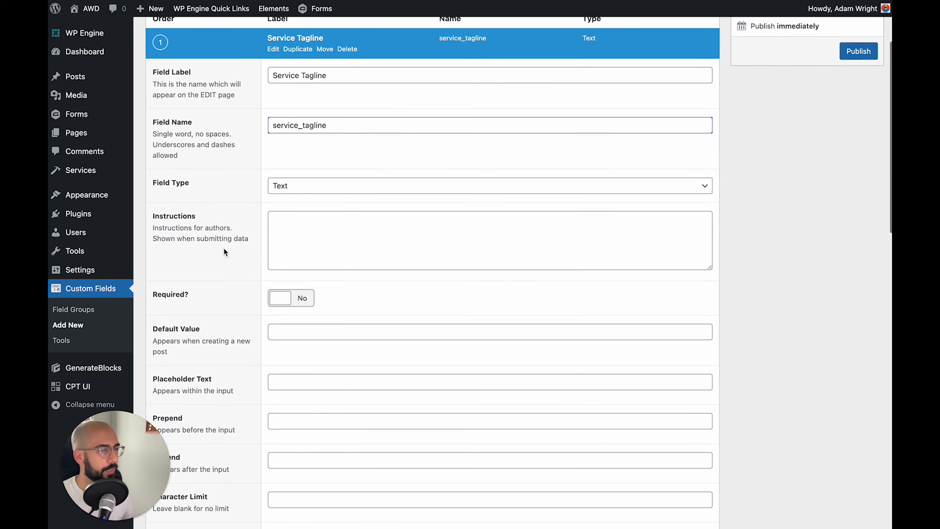
scroll(224, 251, down, 2)
click(287, 260)
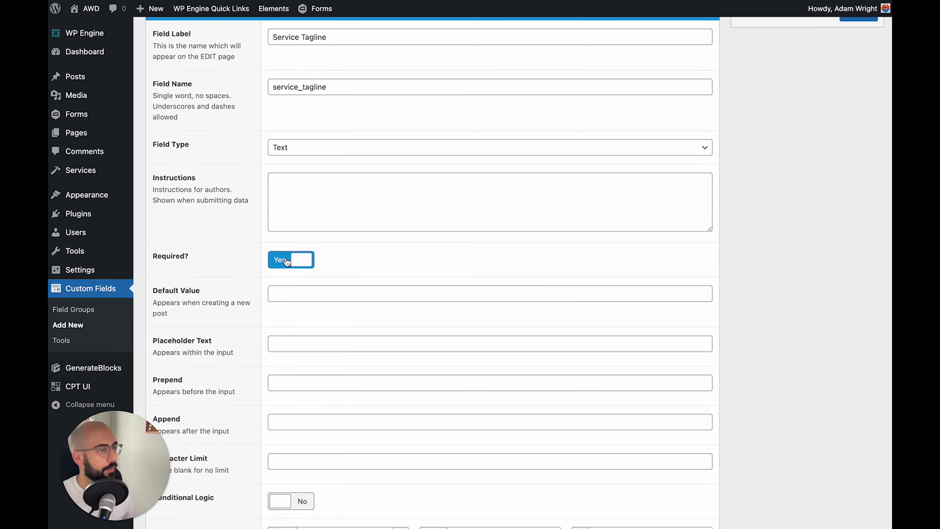
scroll(235, 230, down, 3)
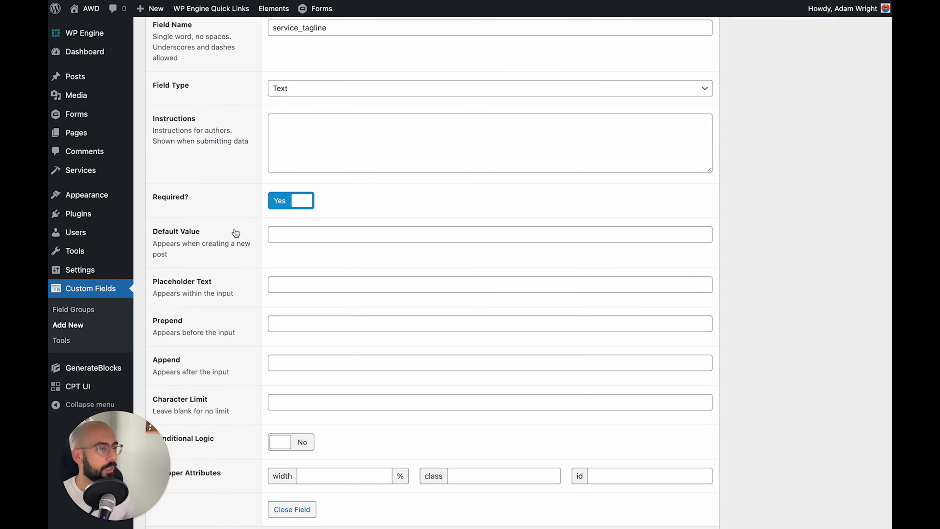
scroll(235, 232, down, 3)
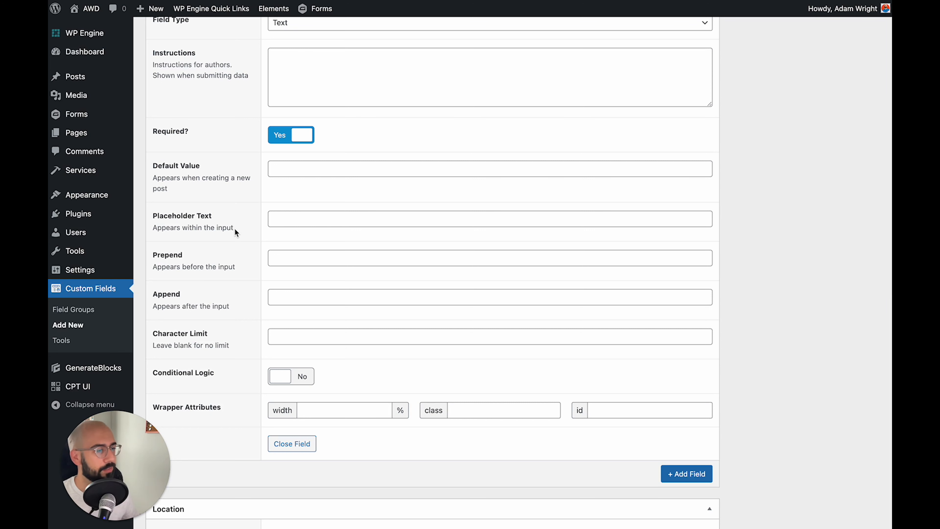
Add a required Service Description text field named service_description and collapse its settings
click(690, 474)
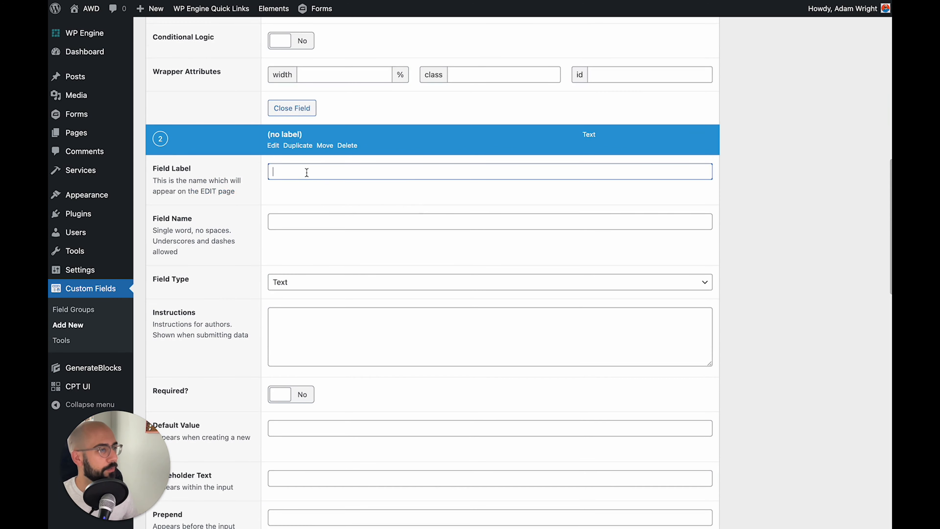
text(Servic)
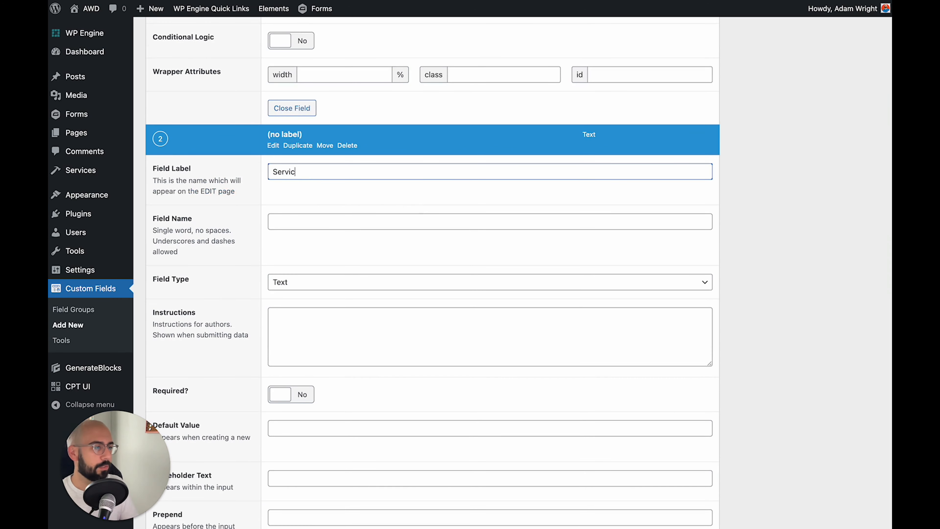
text(e Description)
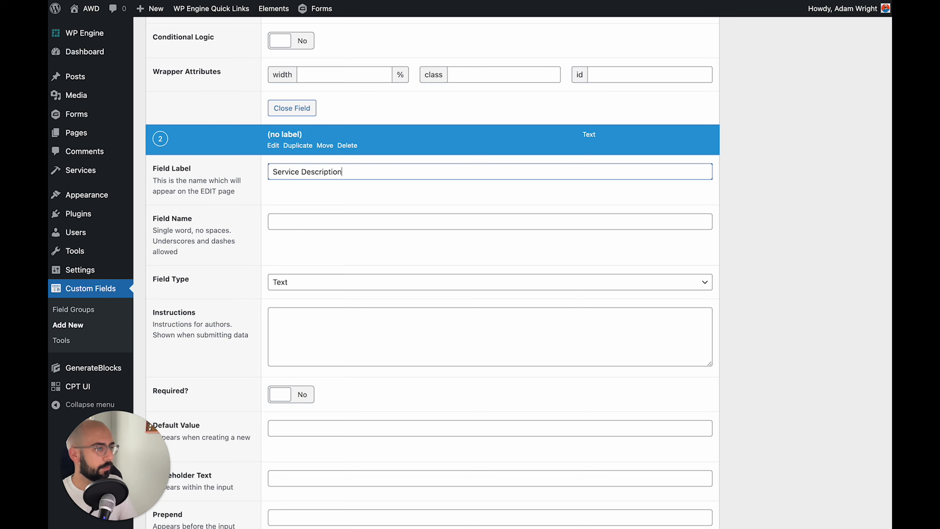
key(Tab)
scroll(249, 240, down, 4)
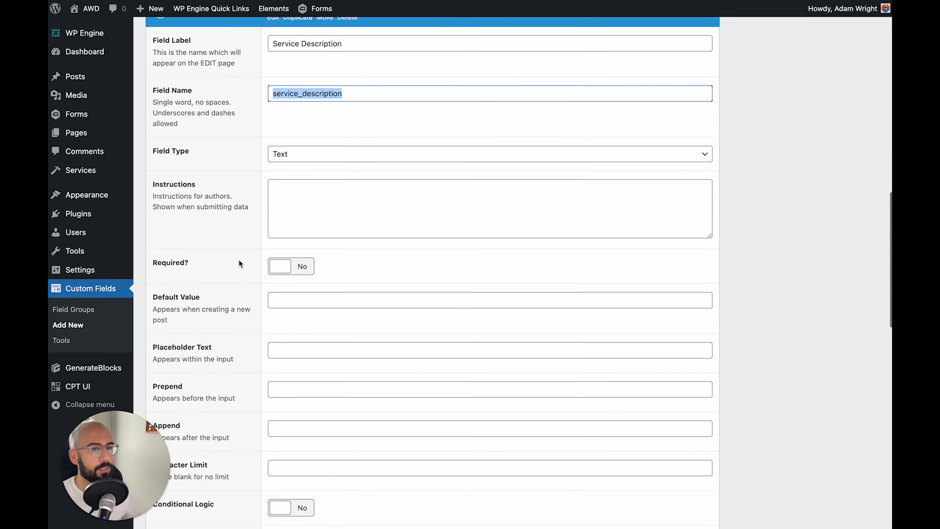
click(292, 266)
scroll(216, 284, down, 10)
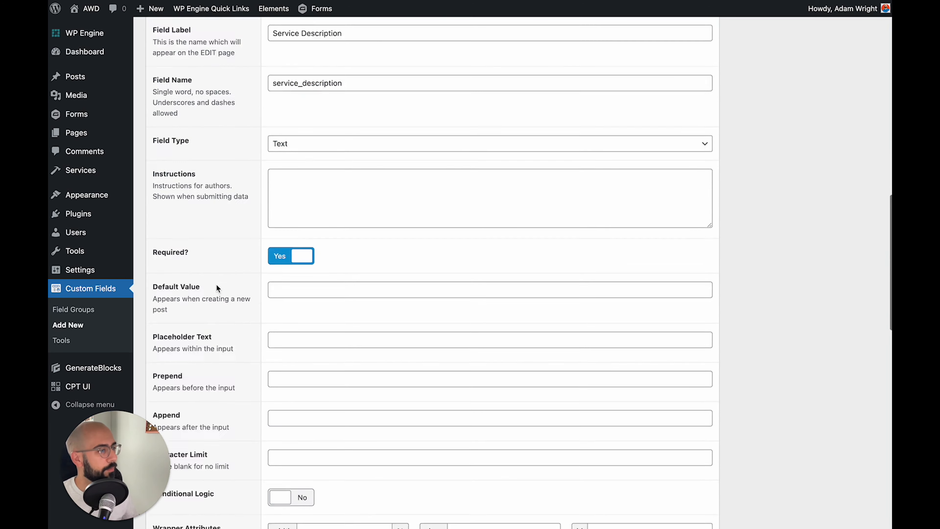
click(285, 264)
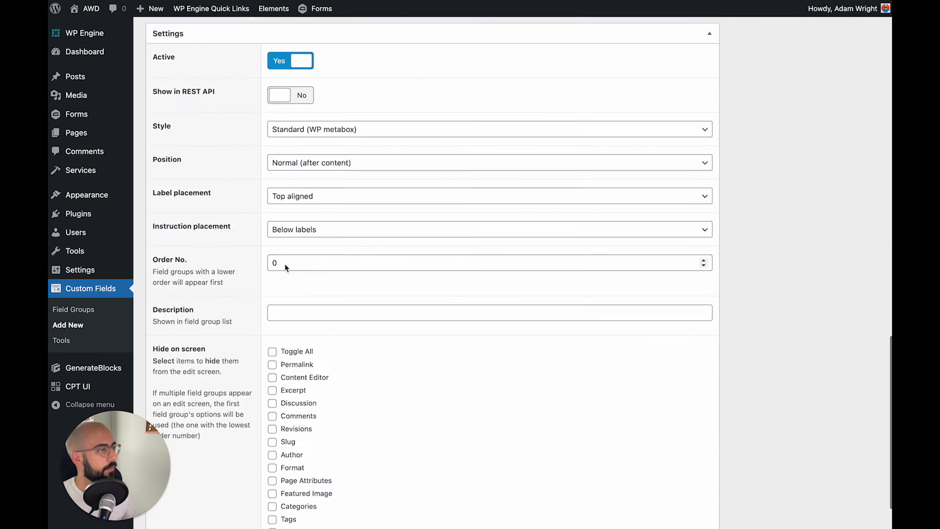
Add a third field labelled Main Image (main_image) with the Image field type
click(288, 285)
scroll(288, 287, up, 10)
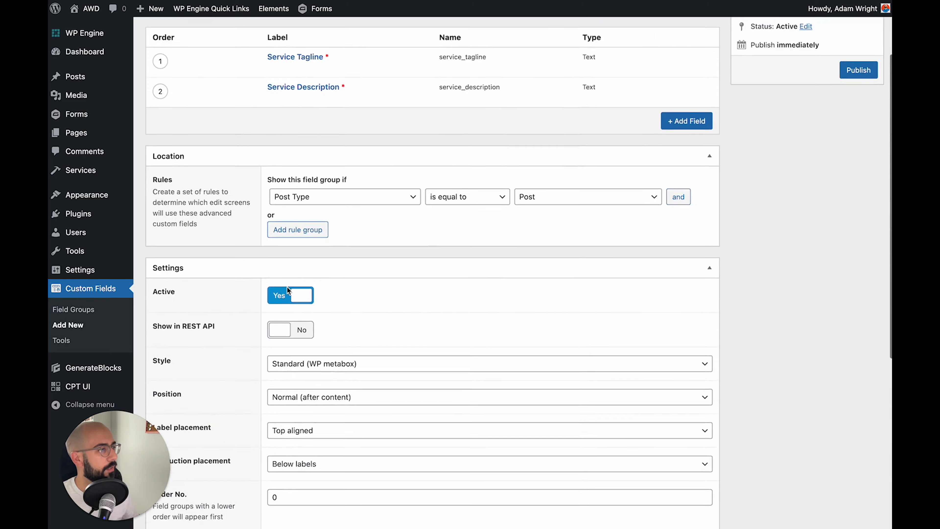
click(698, 219)
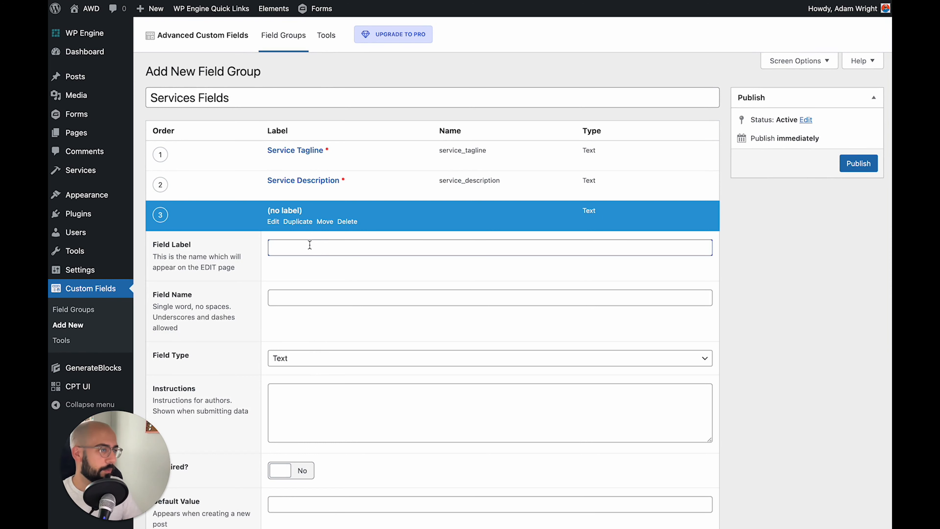
text(Main Image)
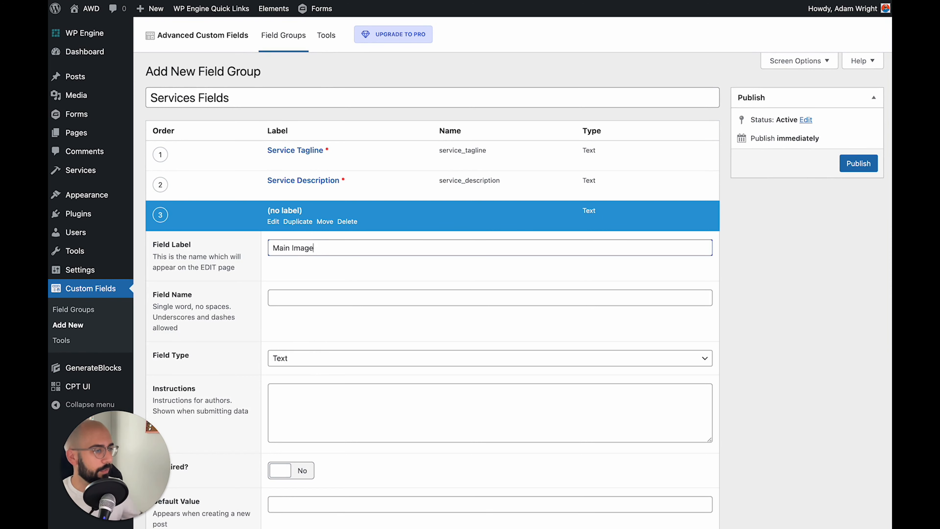
key(Tab)
scroll(284, 276, down, 3)
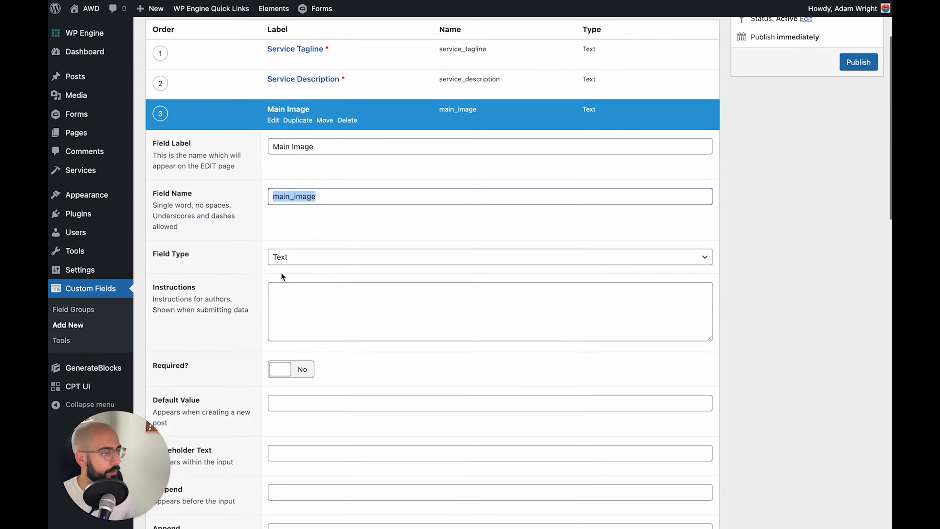
click(285, 247)
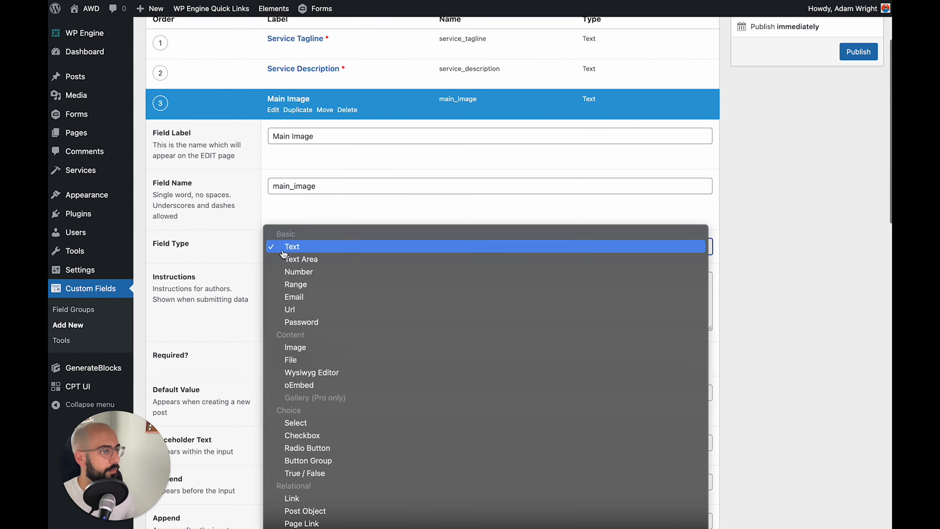
click(310, 347)
Make Main Image required and collapse its settings
scroll(221, 280, down, 4)
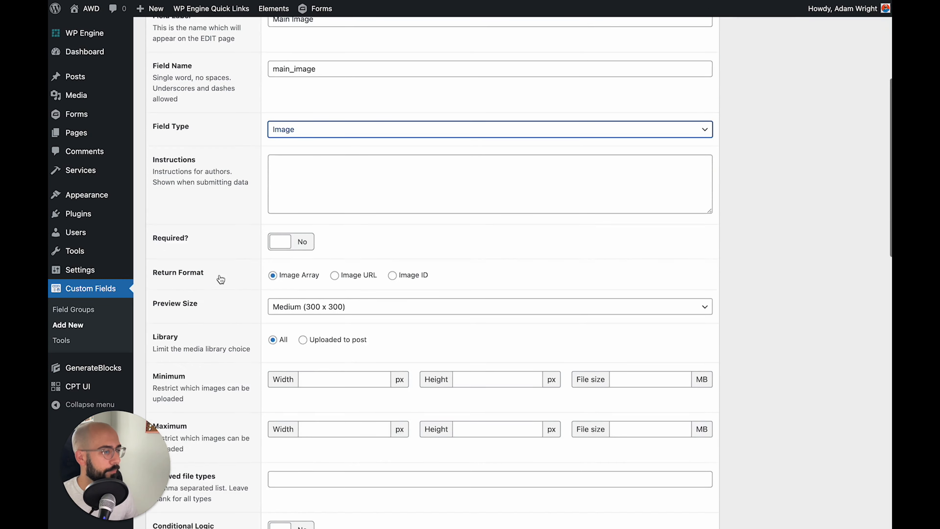
click(292, 238)
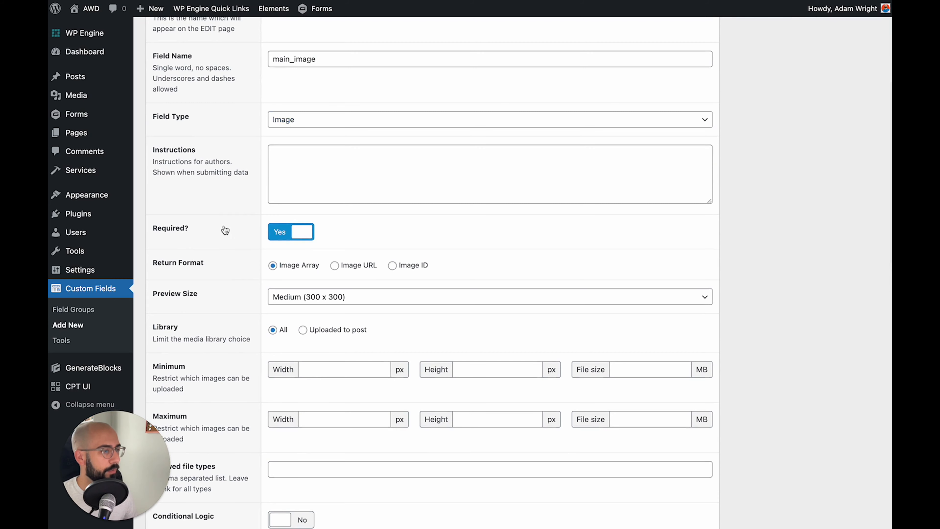
scroll(225, 230, down, 5)
scroll(225, 230, down, 1)
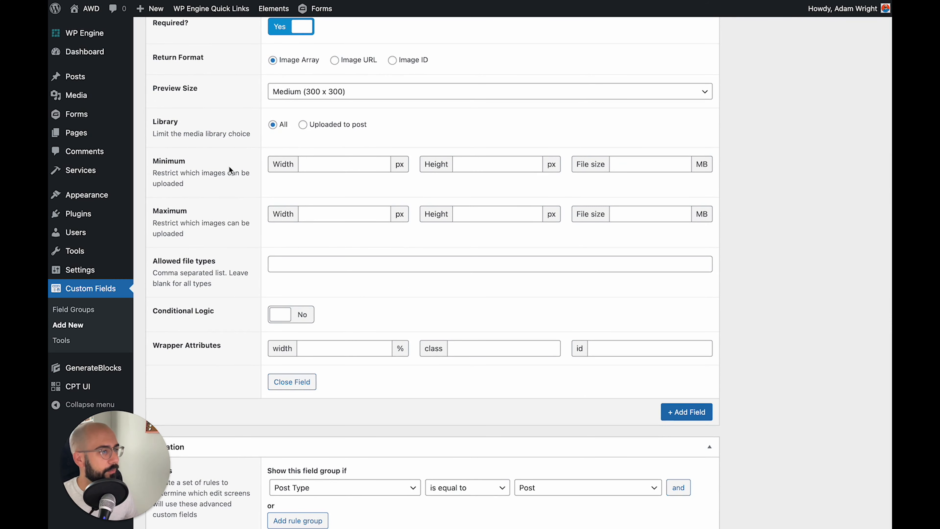
scroll(230, 171, up, 1)
click(309, 397)
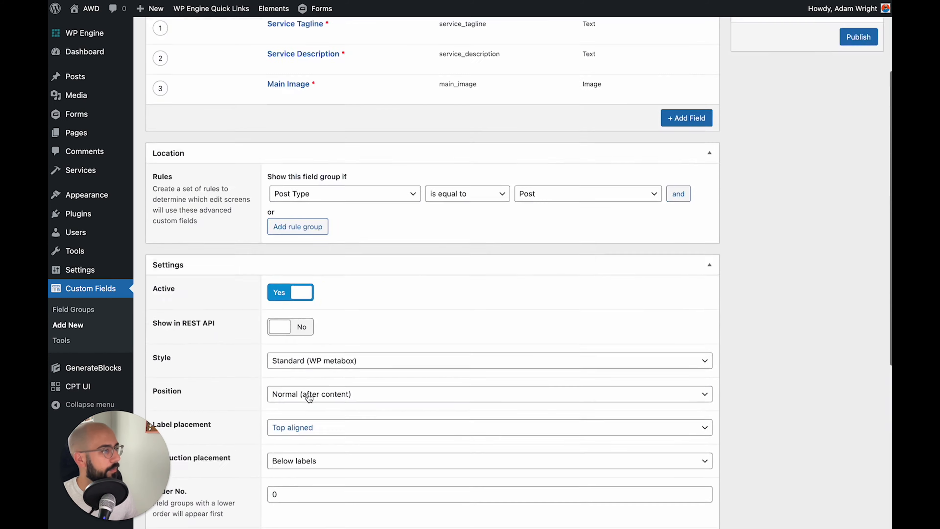
scroll(309, 397, up, 5)
Add a required Feature 1 Title text field (feature_1_title) and collapse it
click(687, 244)
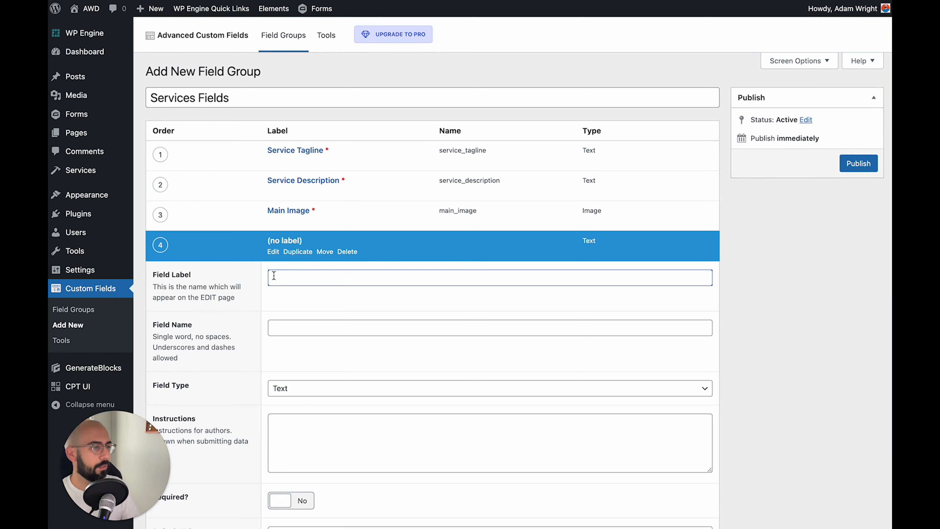
text(Feature 1 Title)
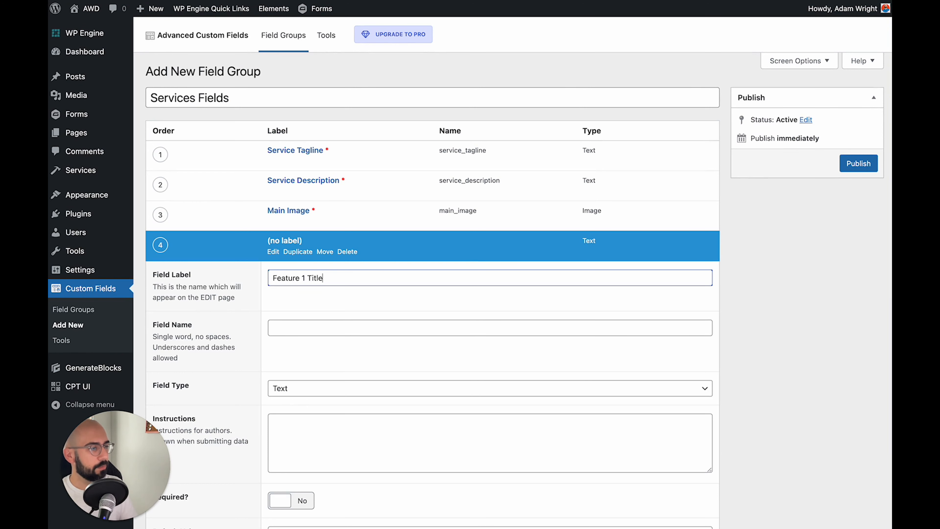
key(Tab)
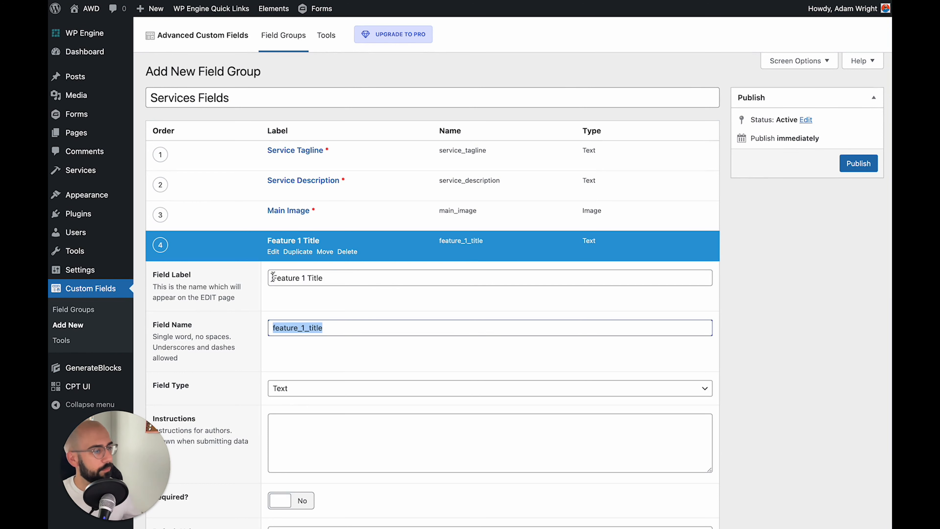
scroll(248, 315, down, 2)
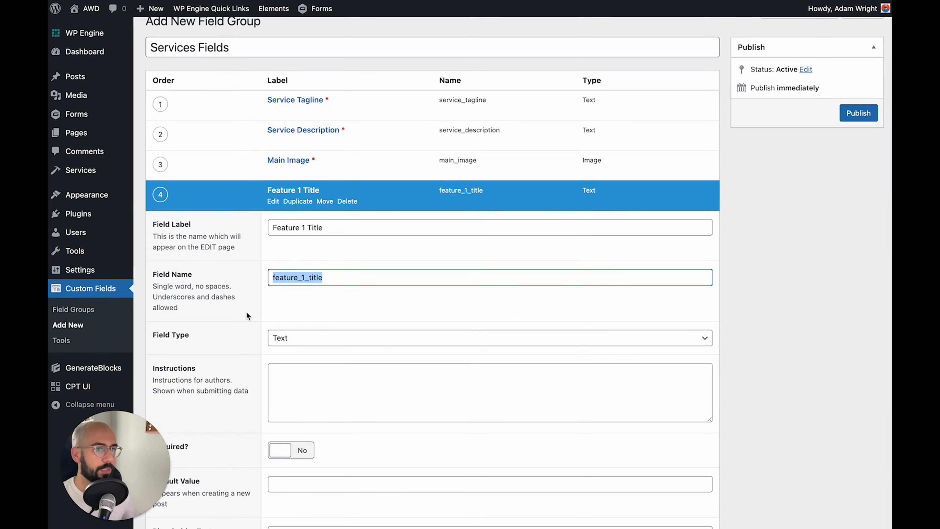
scroll(247, 315, down, 3)
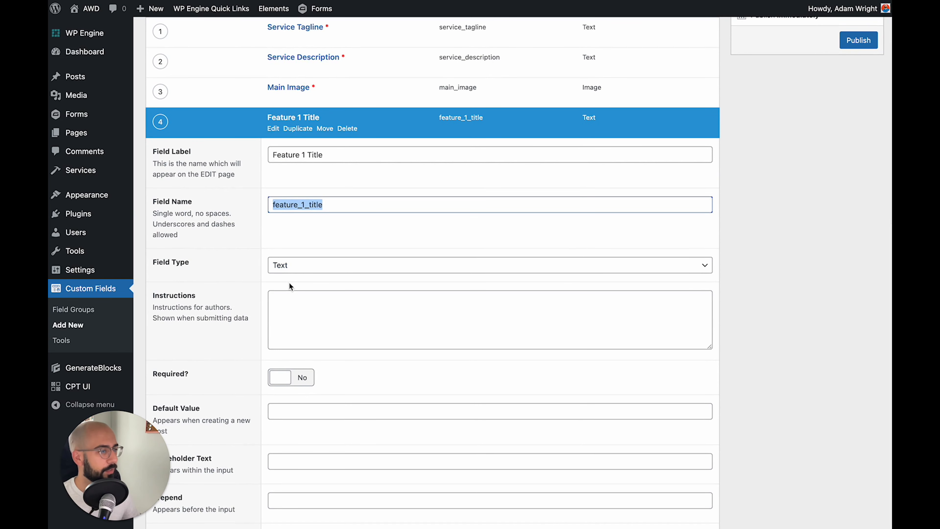
scroll(246, 282, down, 2)
click(292, 329)
scroll(292, 328, down, 5)
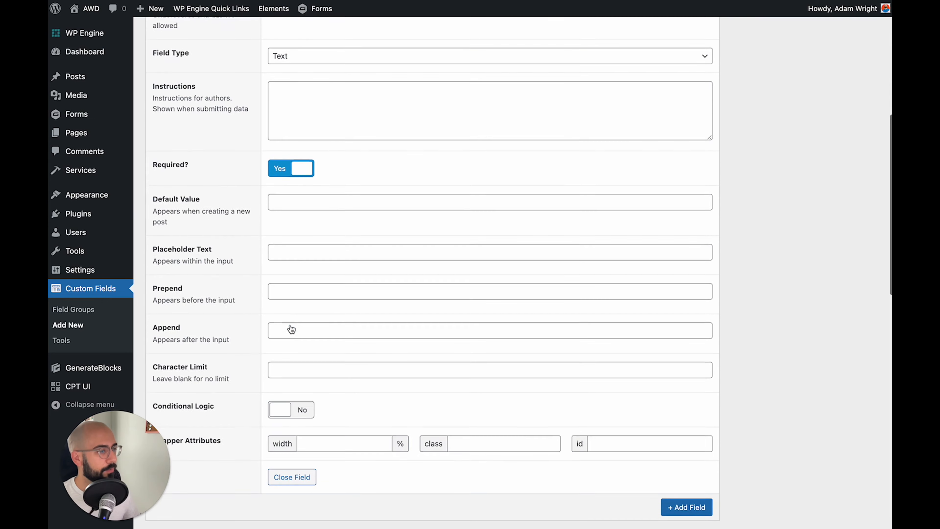
click(306, 476)
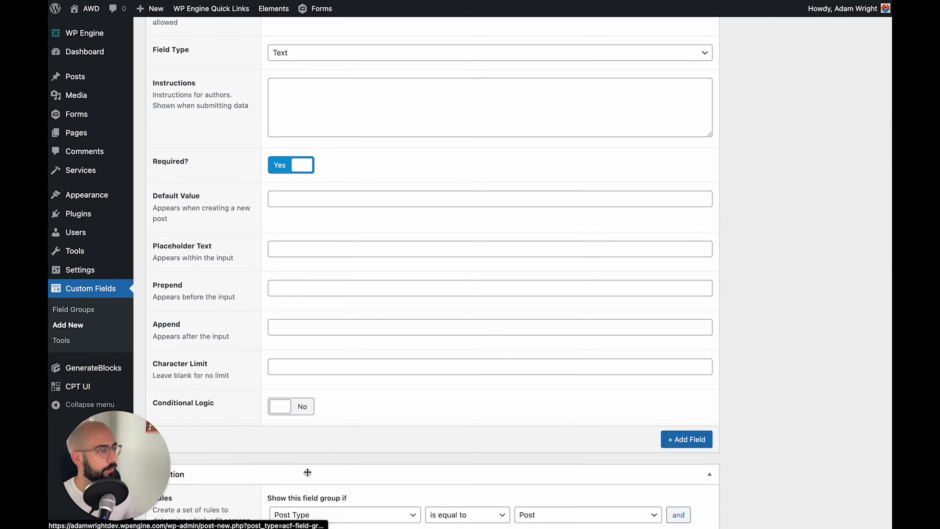
scroll(296, 296, up, 8)
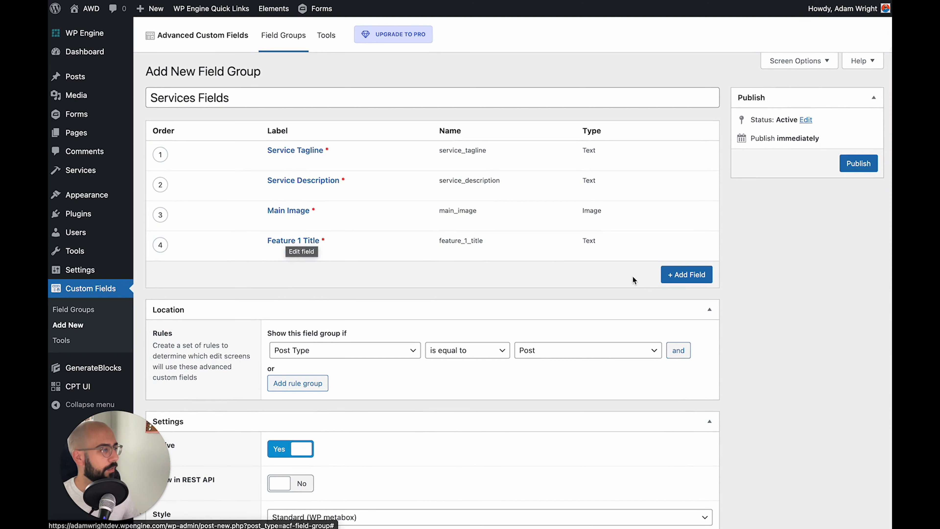
Add a required Feature 1 Description text field (feature_1_description) and collapse it
click(683, 274)
click(323, 307)
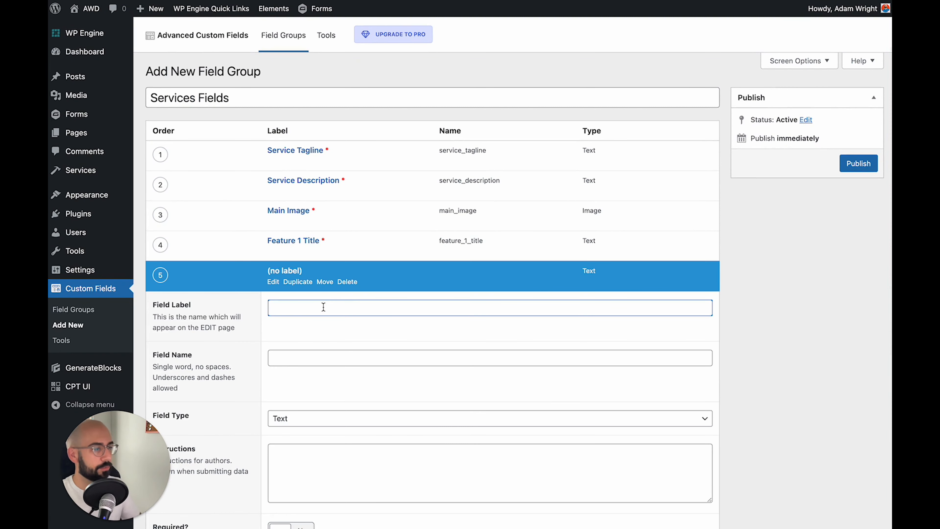
text(Feature )
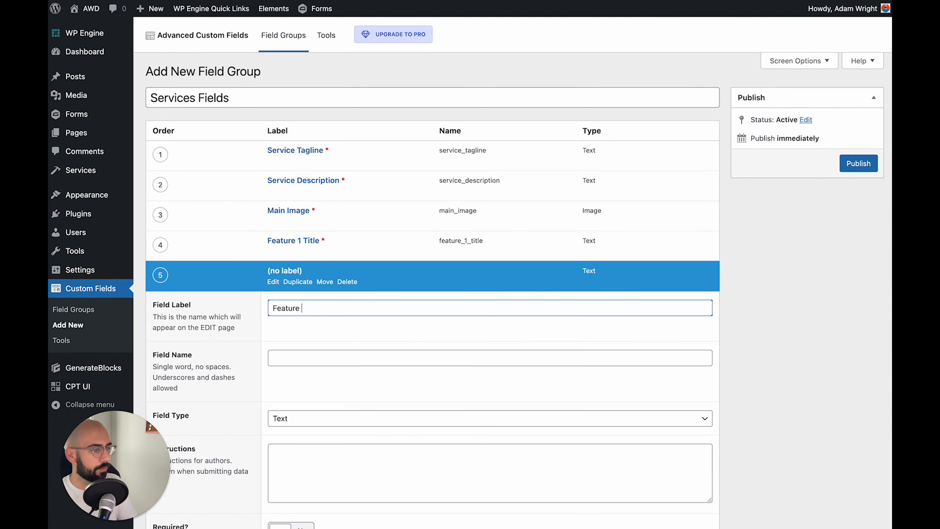
text(1 Description)
key(Tab)
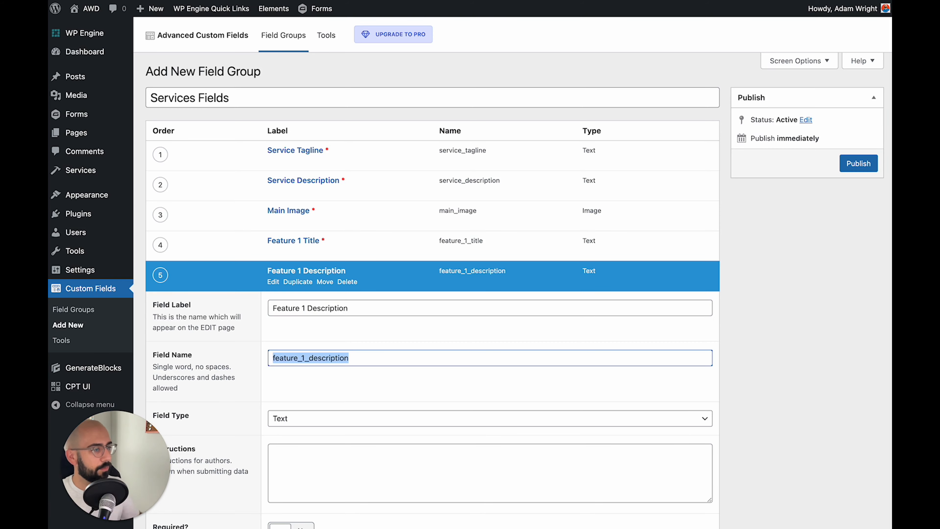
scroll(315, 426, down, 5)
scroll(296, 260, down, 4)
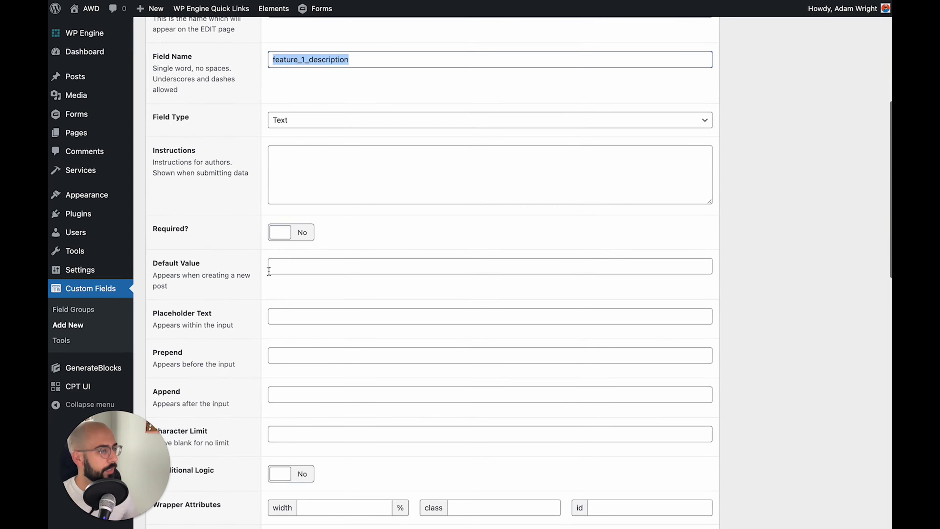
click(294, 233)
scroll(294, 233, down, 1)
scroll(295, 232, down, 4)
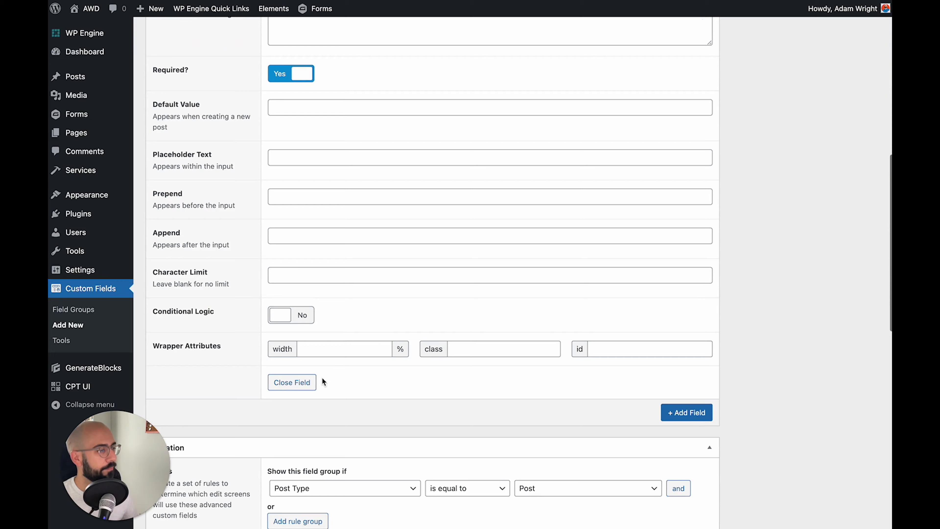
click(305, 381)
Duplicate Feature 1 Title and rename the copy to Feature 2 Title, feature_2_title
mouse_move(301, 259)
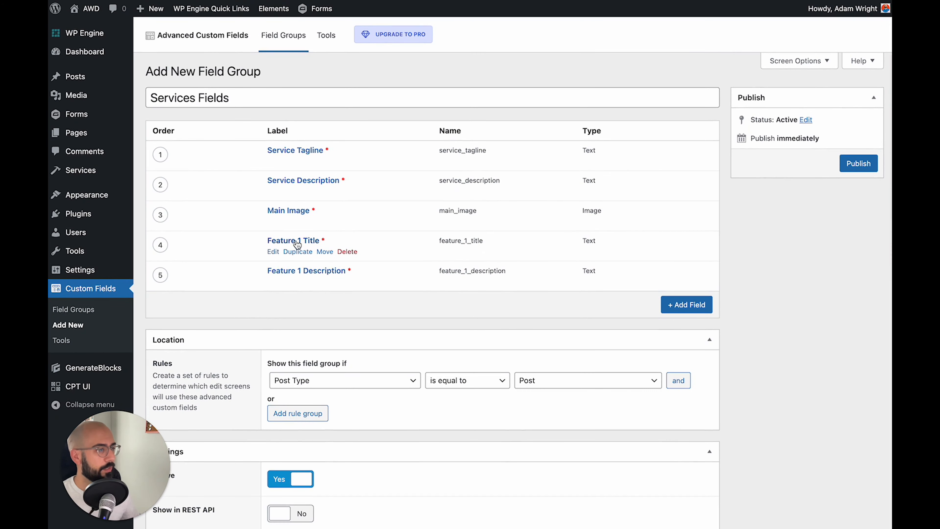
click(298, 252)
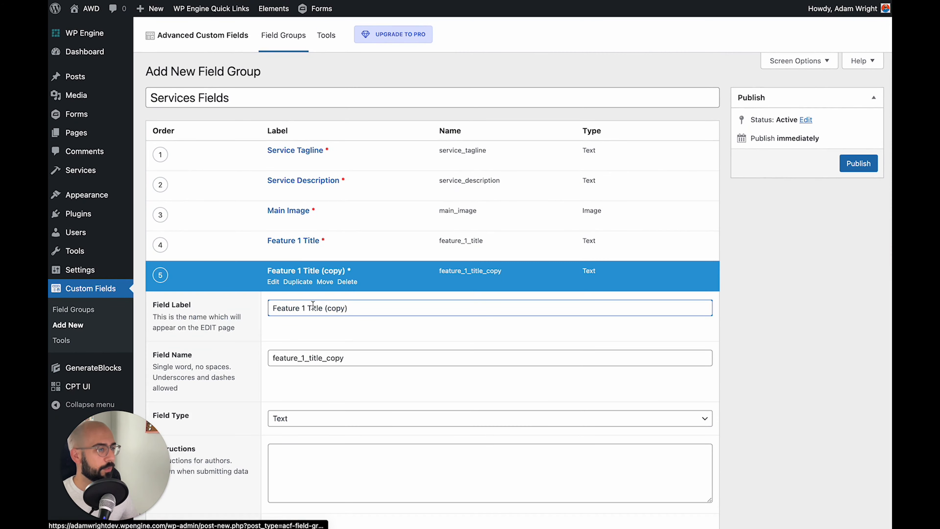
text(2)
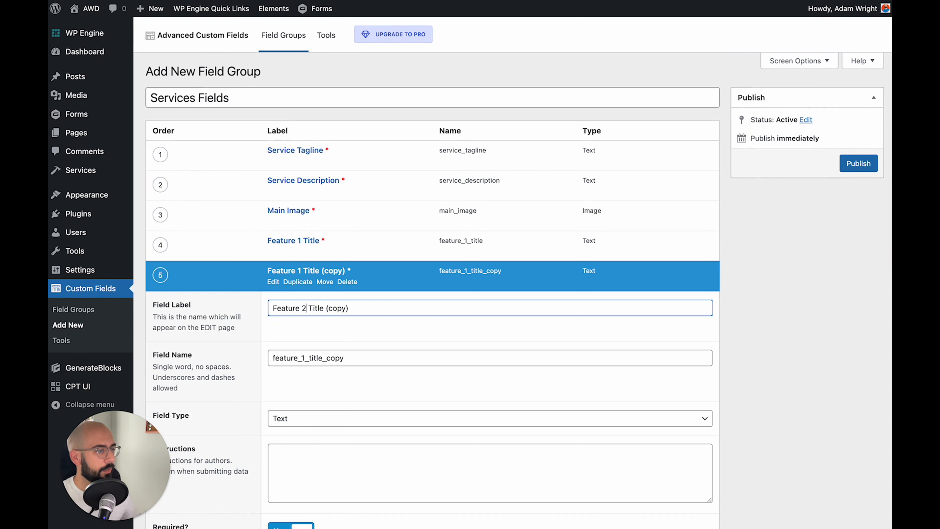
drag(323, 308, 460, 309)
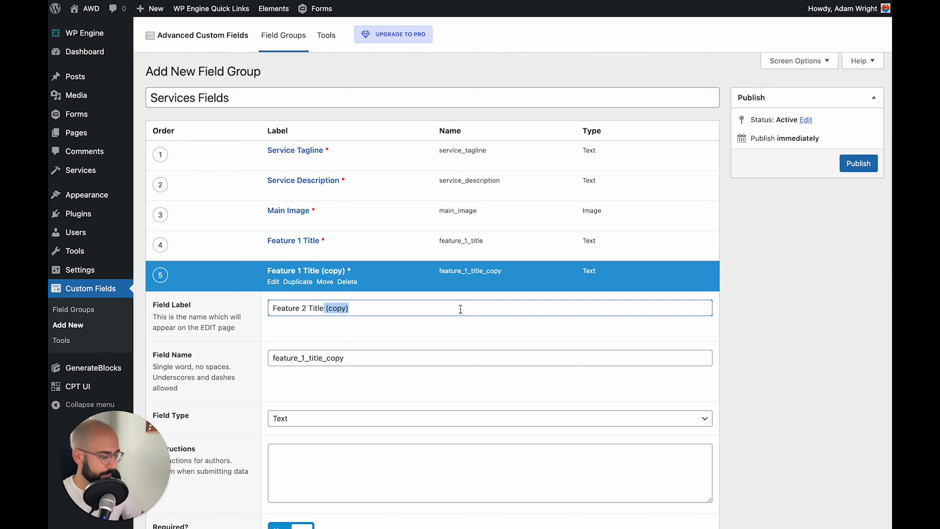
key(BackSpace)
drag(325, 358, 385, 358)
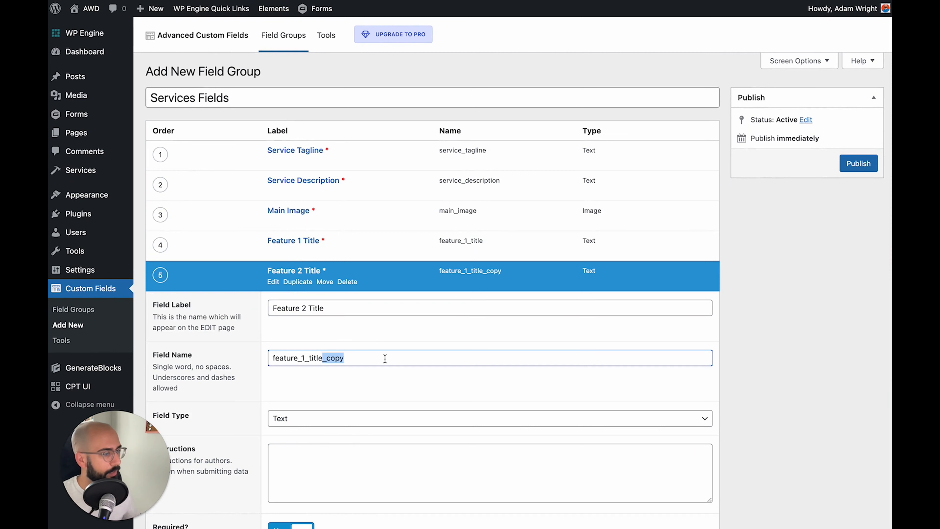
key(BackSpace)
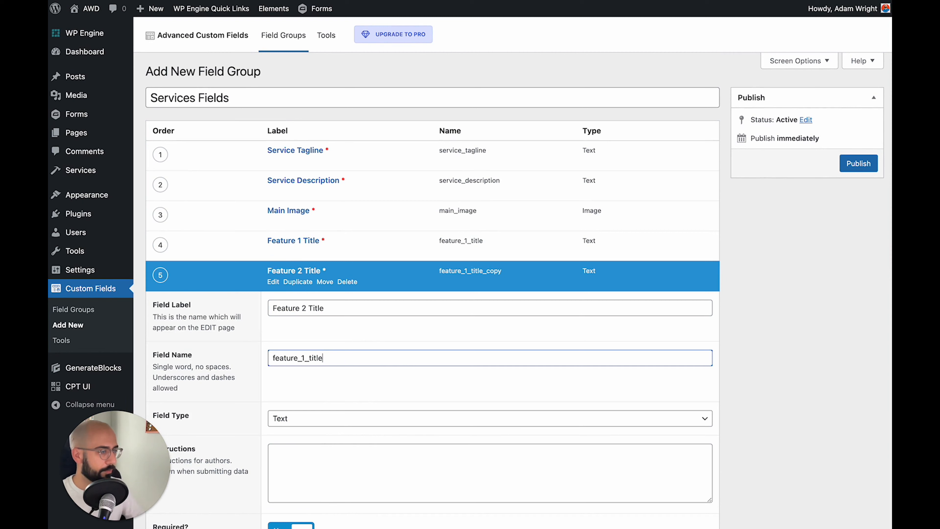
click(305, 357)
key(BackSpace)
text(2)
Move Feature 2 Title below Feature 1 Description and start another new field
scroll(235, 336, down, 3)
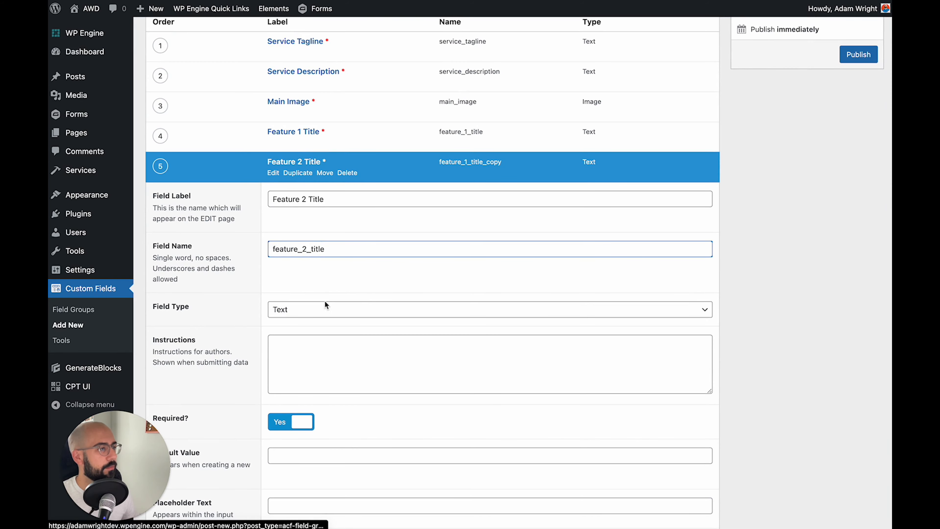
scroll(325, 302, down, 9)
click(297, 389)
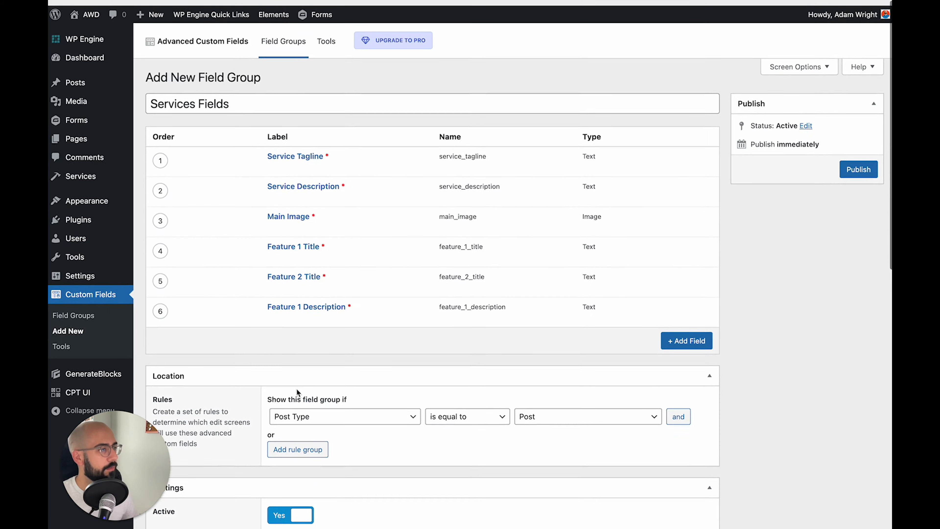
drag(162, 275, 163, 318)
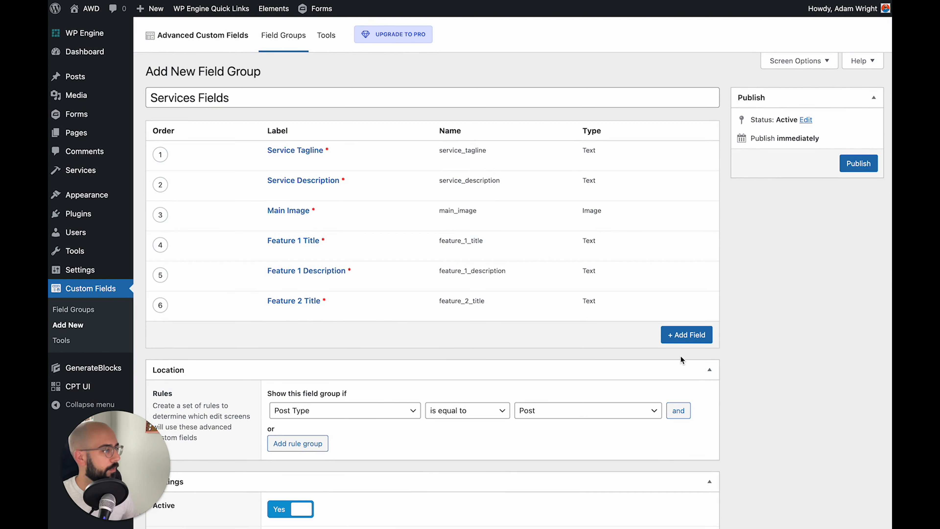
click(693, 334)
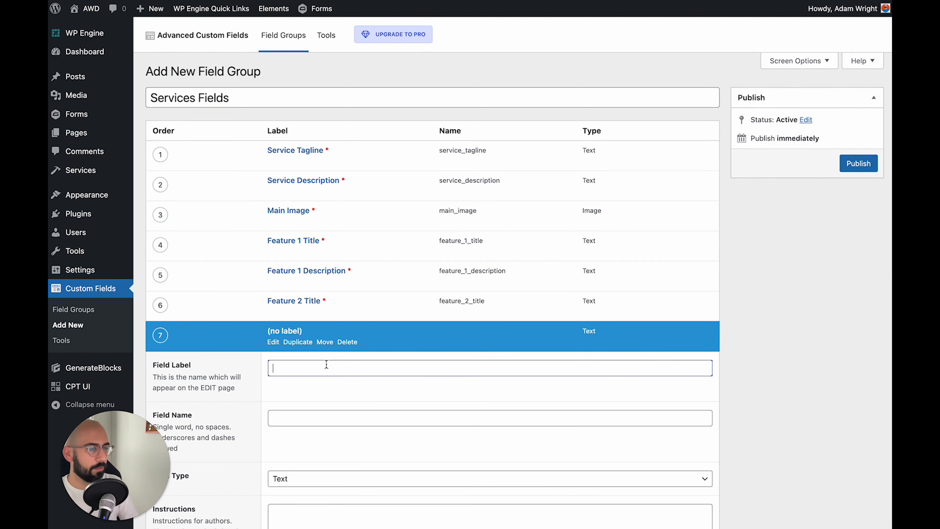
Make the new field a required Feature 2 Description text field (feature_2_description)
text(Feature 2 Descri)
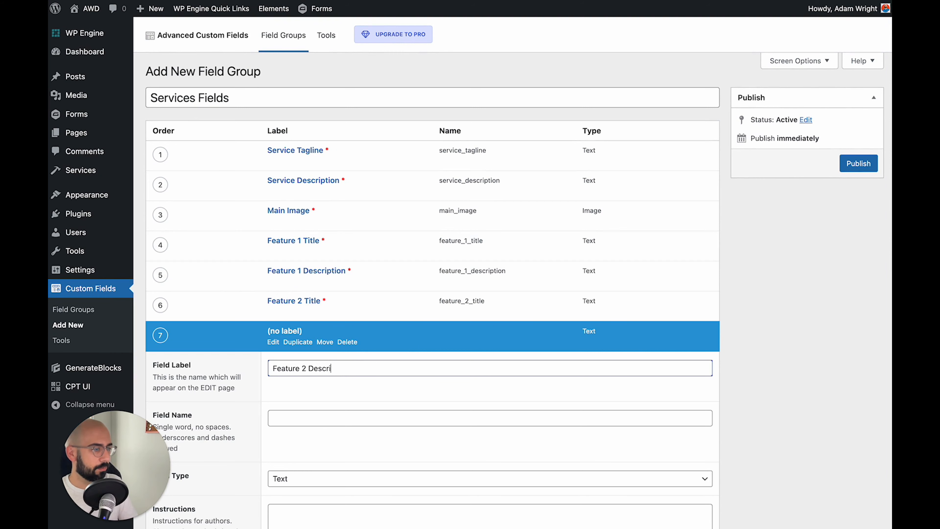
text(ption)
key(Tab)
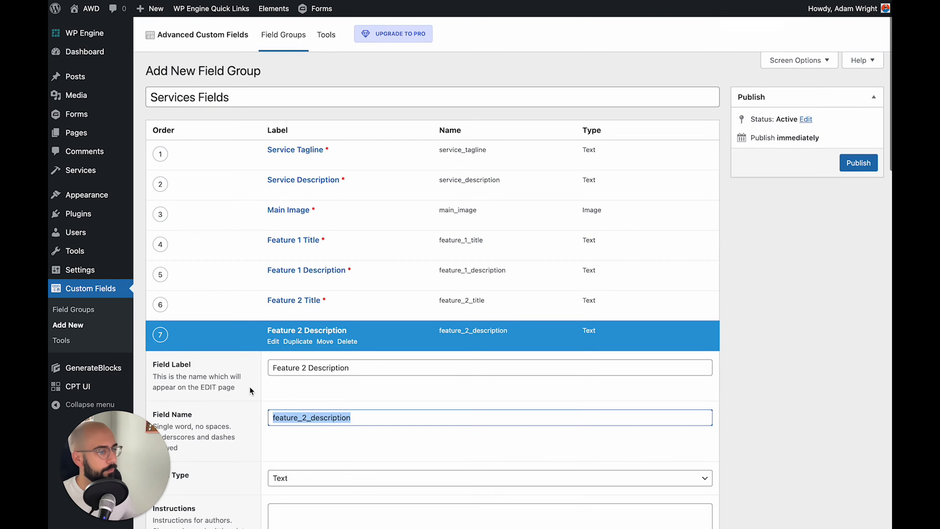
scroll(249, 387, down, 5)
scroll(207, 377, down, 1)
click(216, 356)
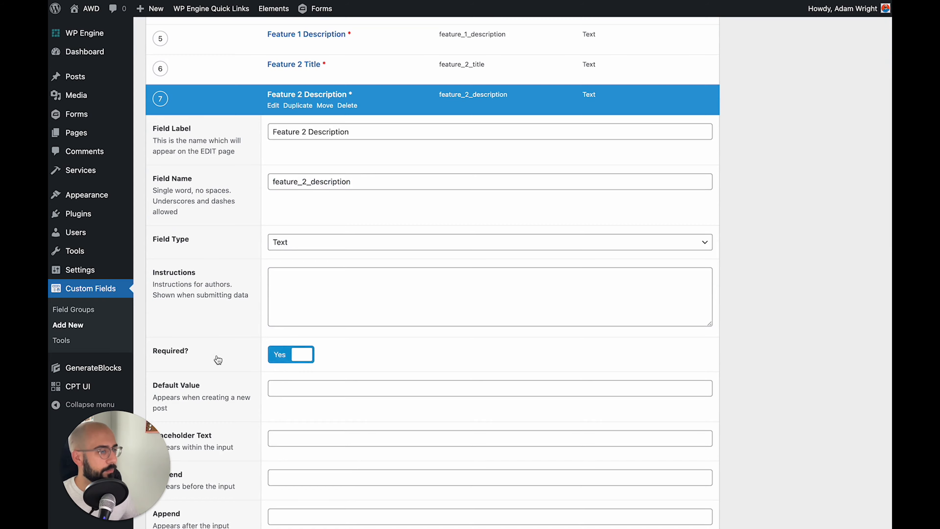
scroll(217, 358, down, 5)
click(295, 448)
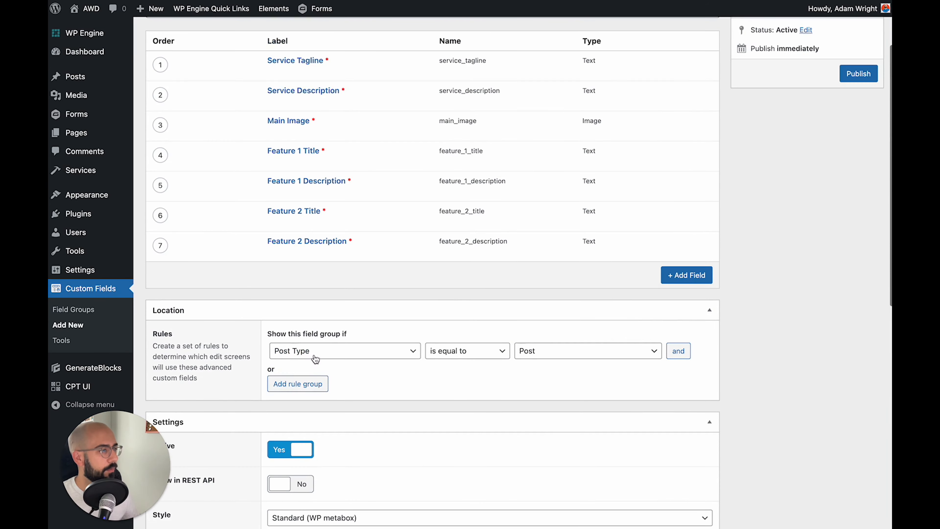
Add a required Feature 3 Title text field (feature_3_title)
click(681, 279)
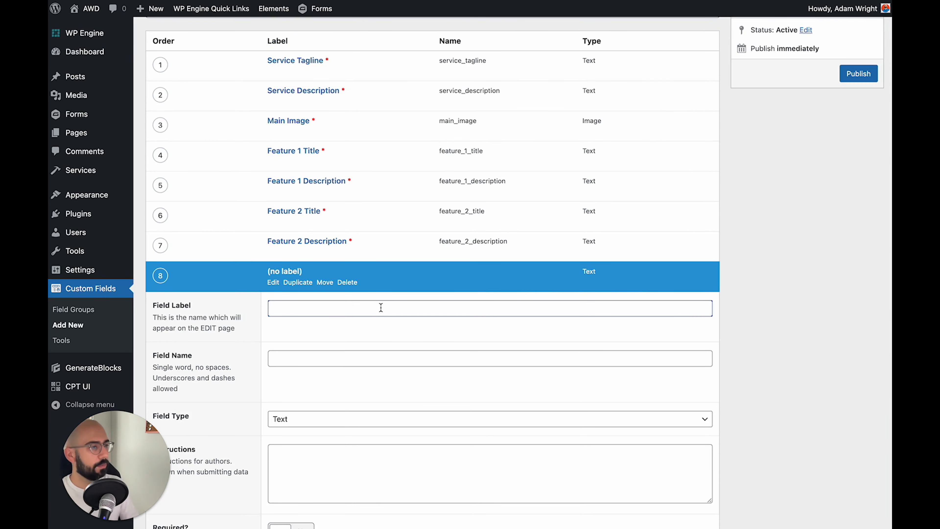
text(Feature 3 Title)
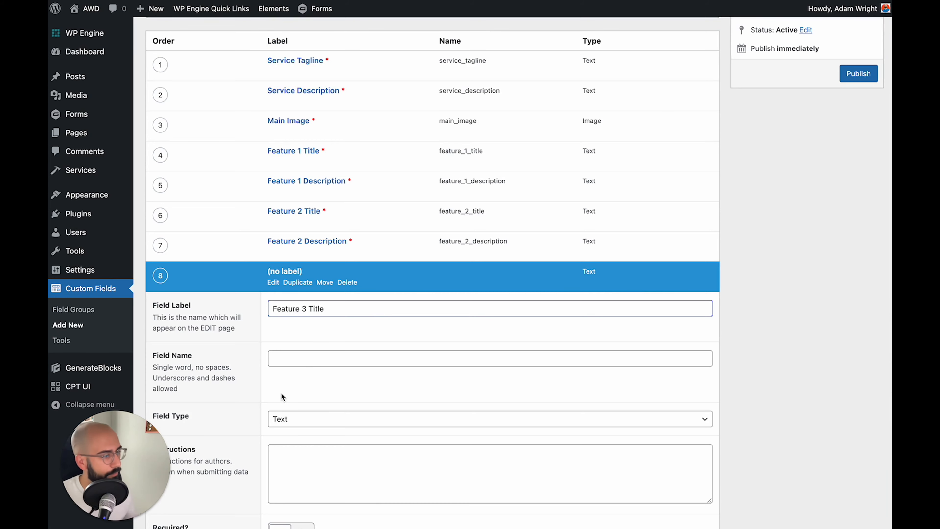
key(Tab)
scroll(265, 385, down, 5)
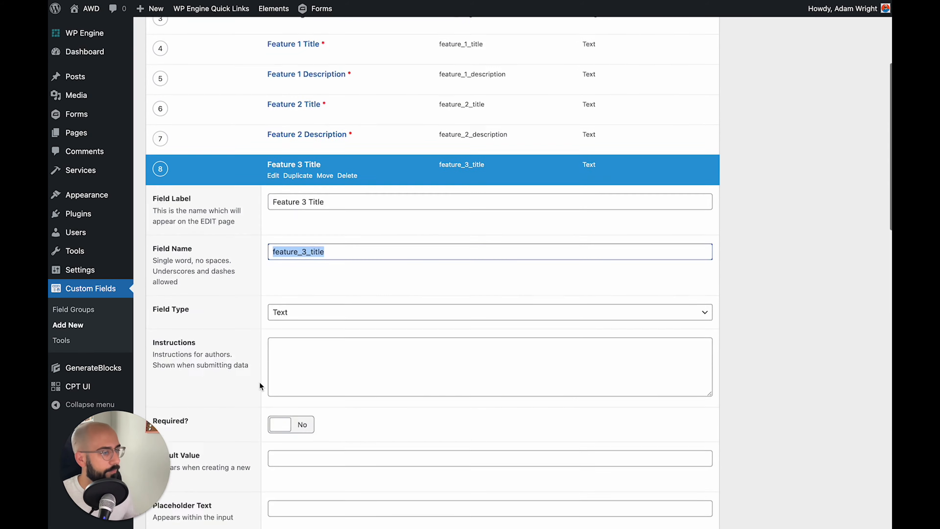
click(294, 414)
click(294, 408)
scroll(296, 398, down, 12)
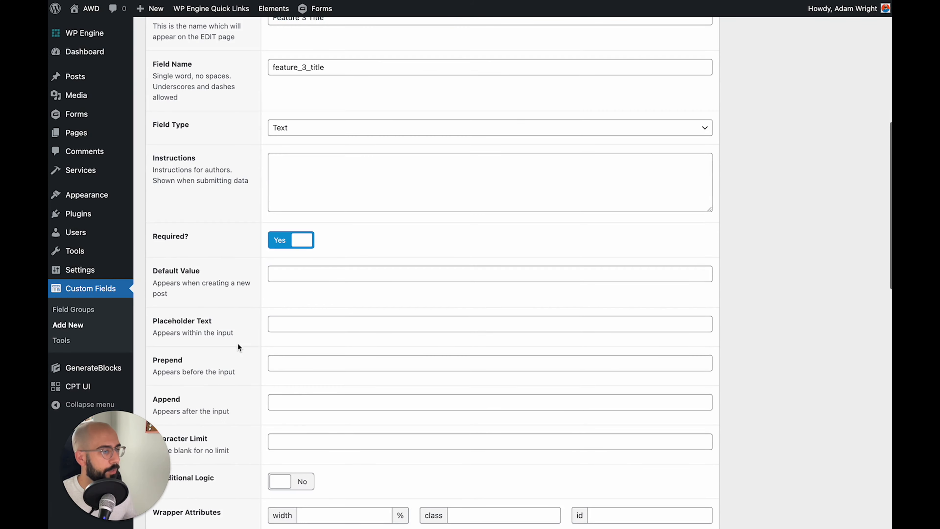
click(293, 378)
scroll(654, 274, up, 5)
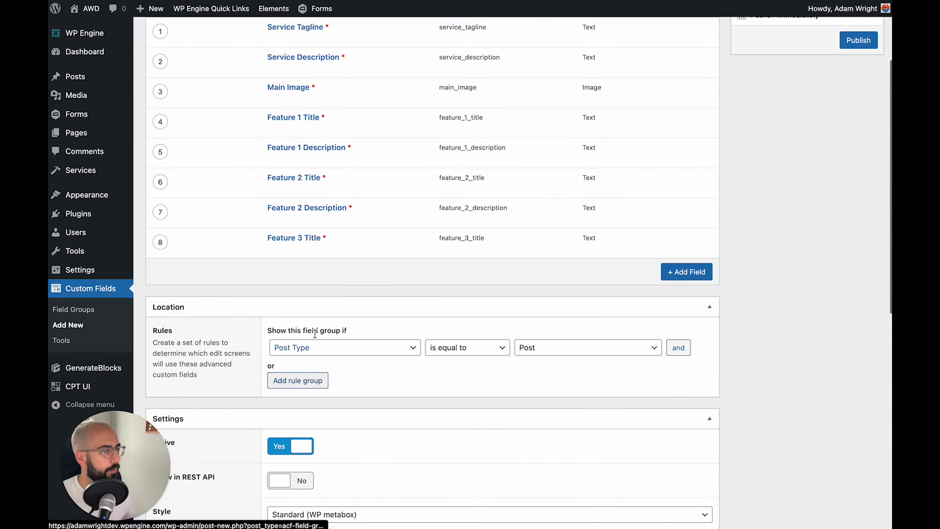
Add a required Feature 3 Description text field (feature_3_description)
click(685, 272)
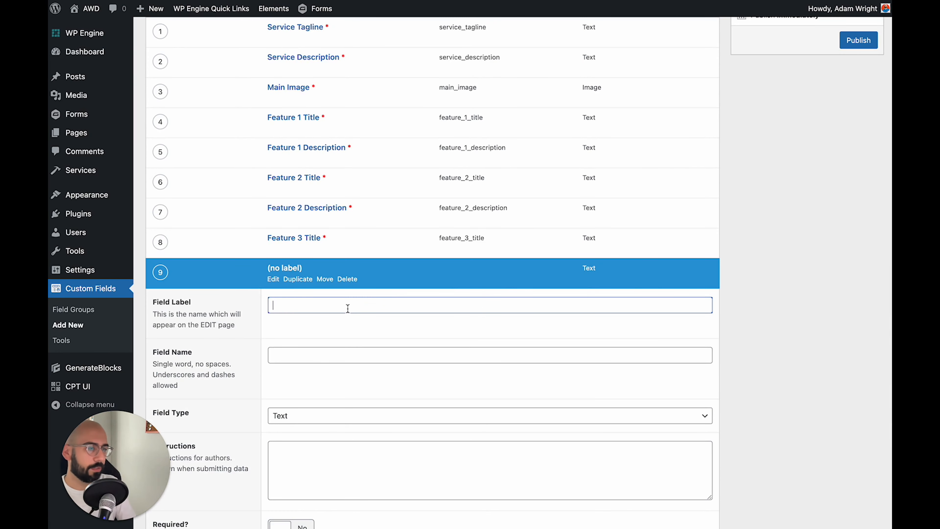
text(Feature 3)
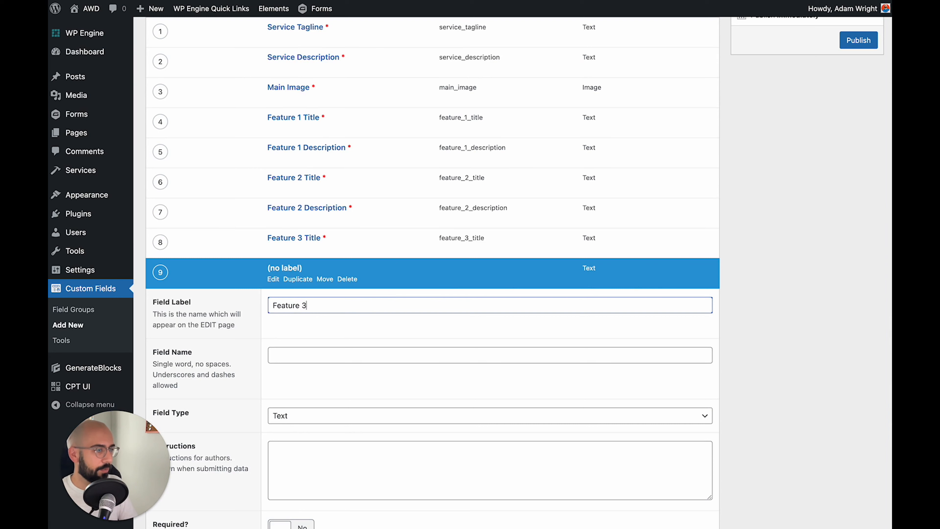
text( Descrip)
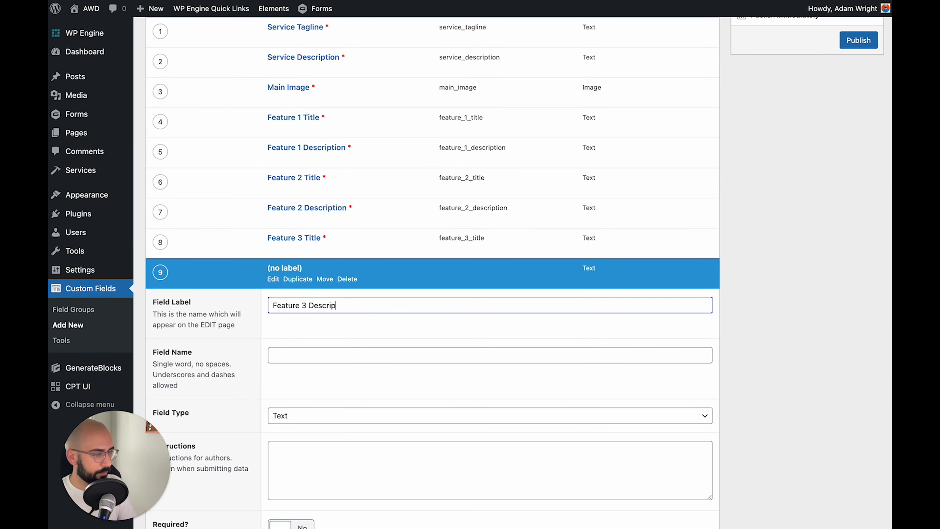
text(tion)
key(Tab)
scroll(299, 321, down, 3)
click(292, 411)
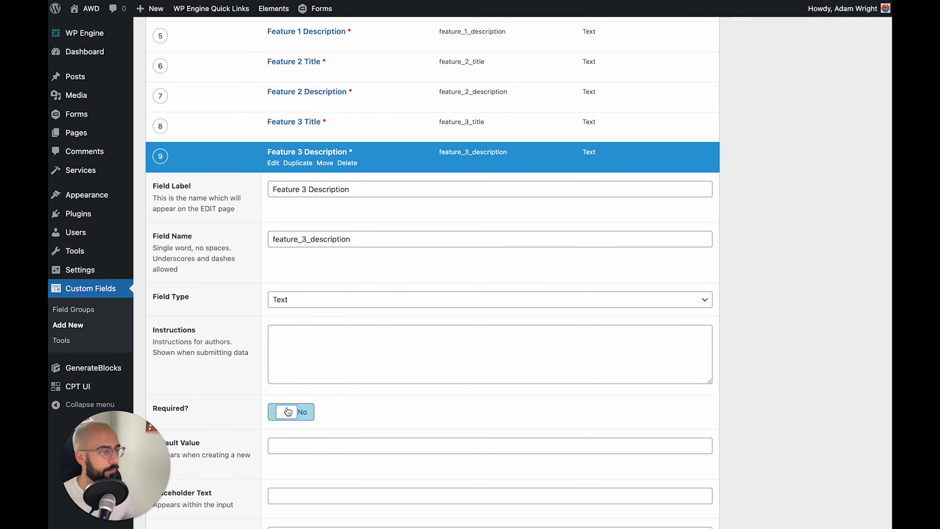
scroll(205, 306, down, 6)
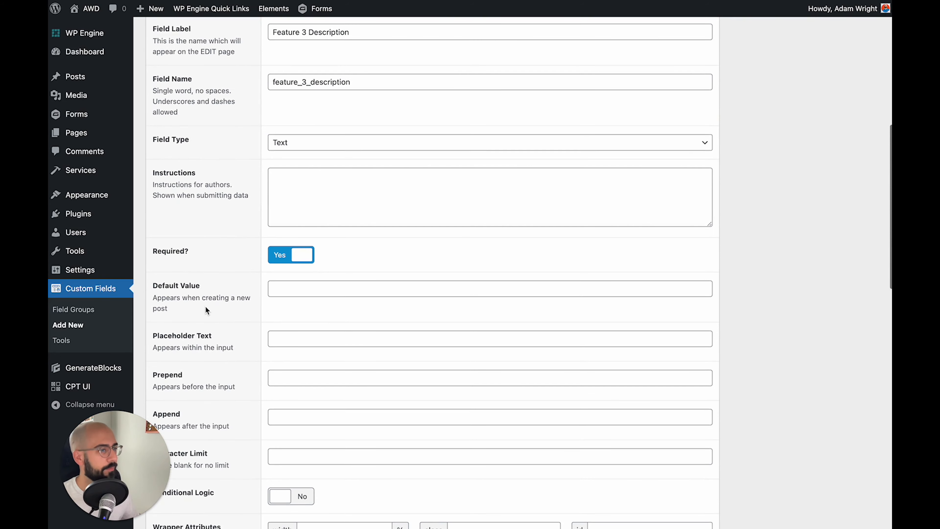
scroll(292, 445, down, 2)
click(304, 438)
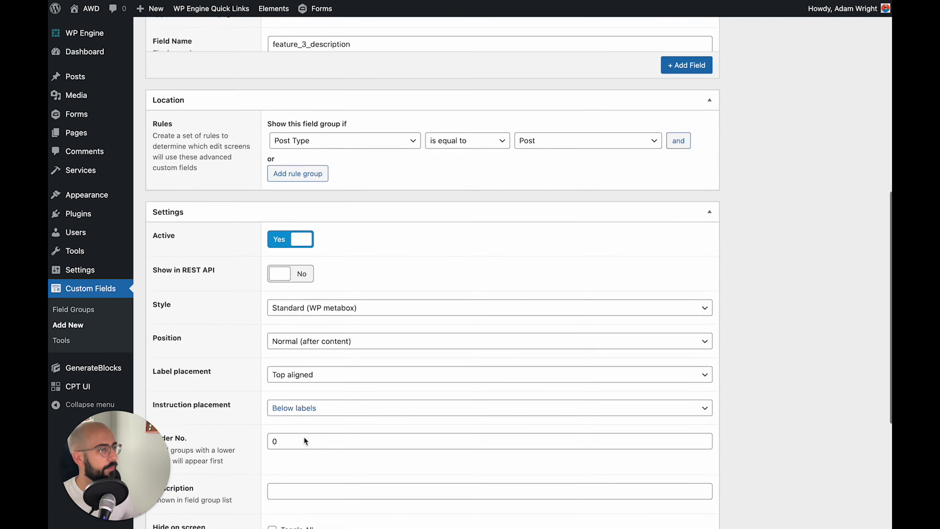
scroll(304, 437, up, 7)
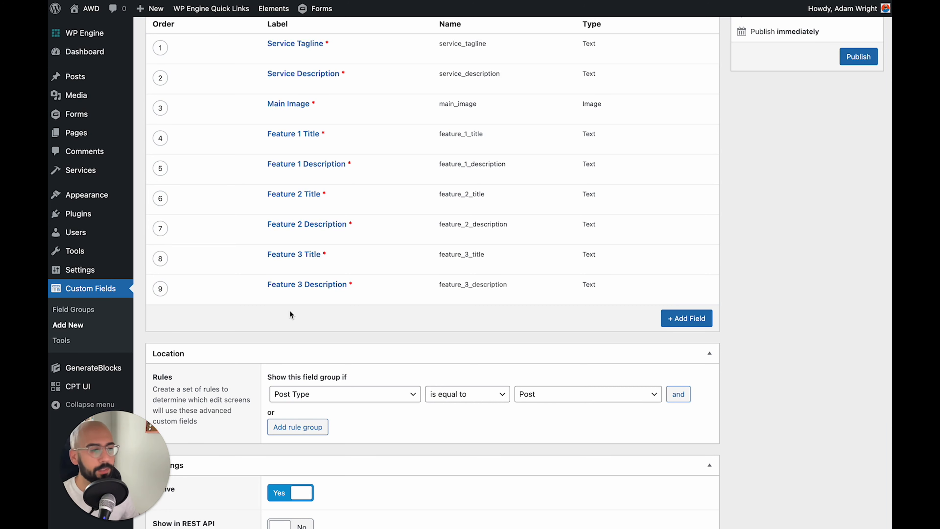
Add a new field labelled Work Image 1 with the Image field type
click(674, 317)
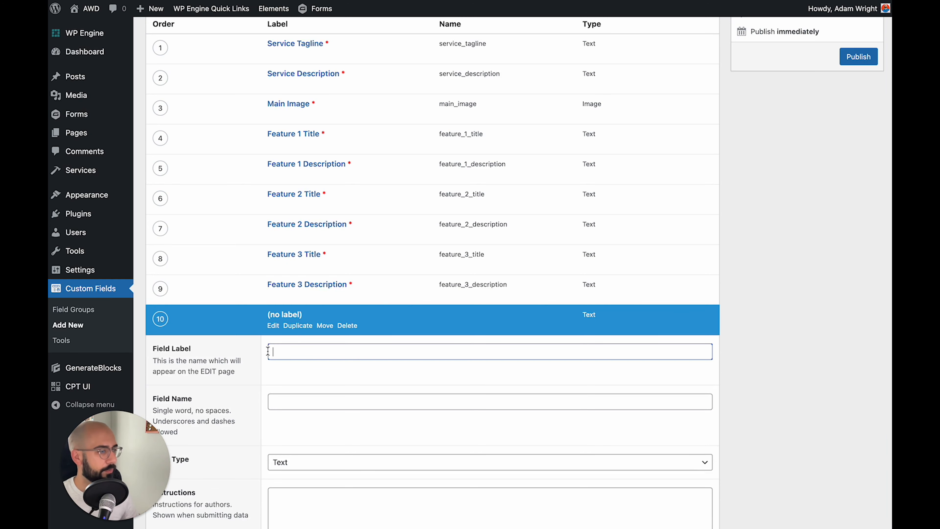
text(Work Image 1)
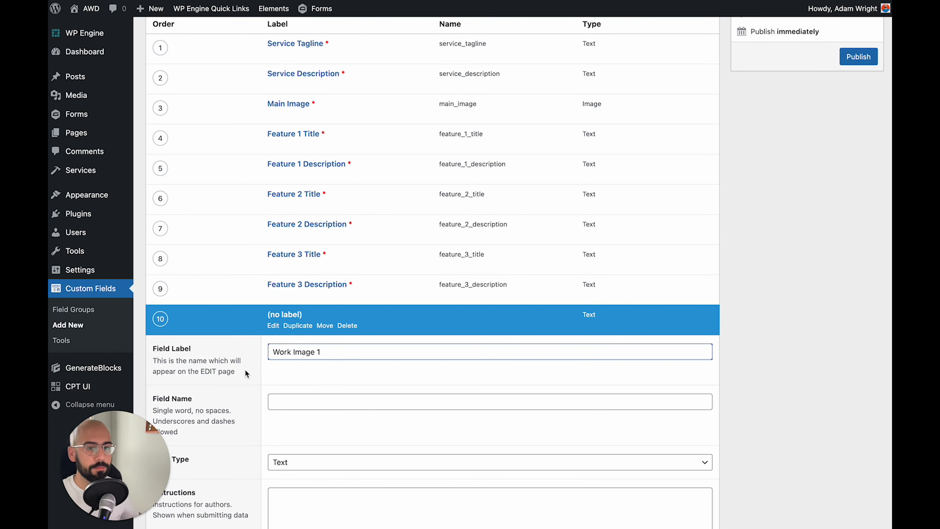
scroll(245, 369, down, 5)
key(Tab)
click(304, 301)
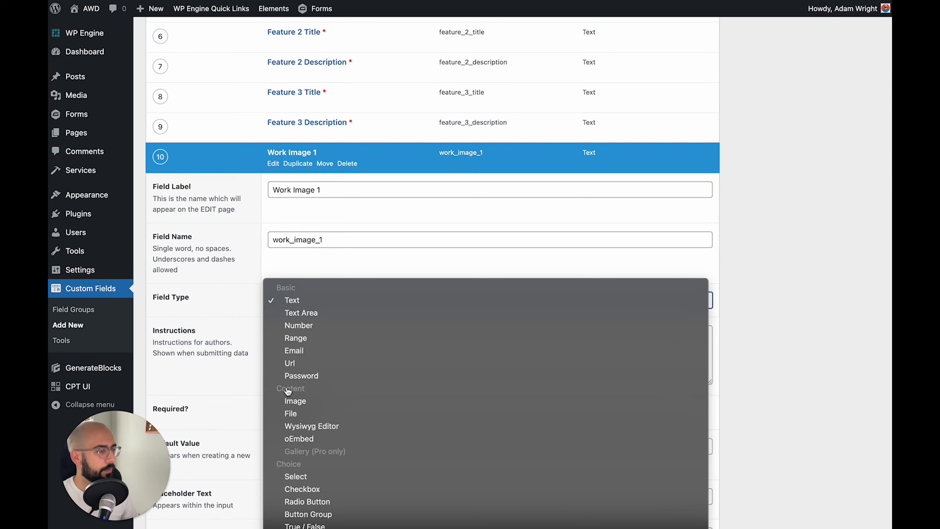
click(301, 401)
Give Work Image 1 a 33% wrapper width, make it required, and collapse its settings
scroll(243, 326, down, 5)
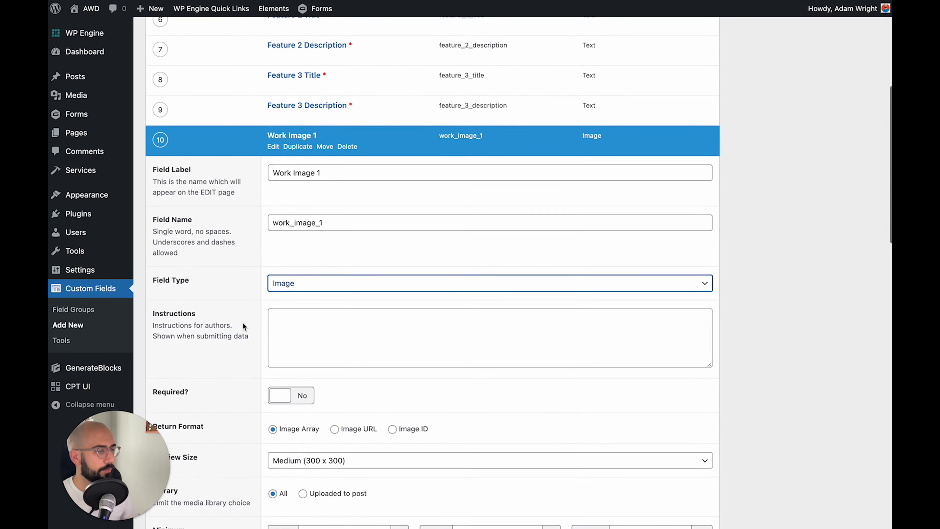
scroll(243, 326, down, 4)
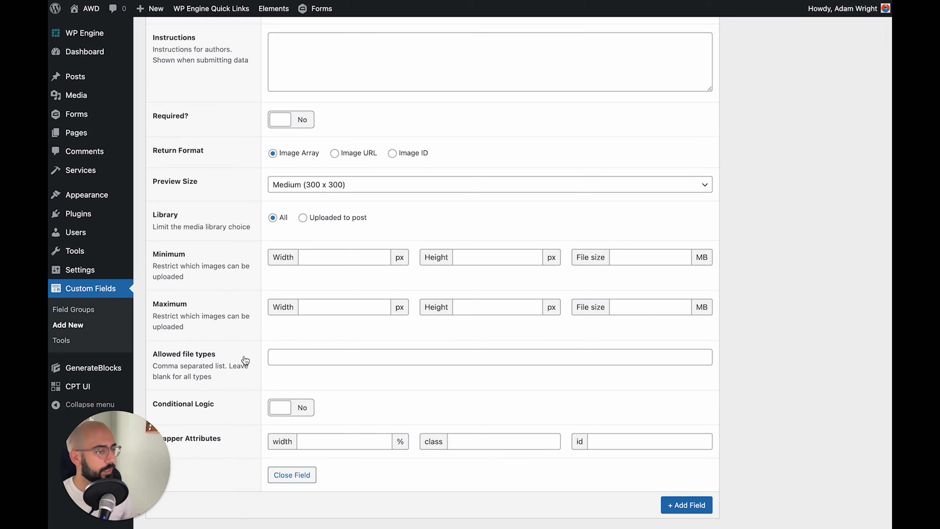
scroll(243, 357, down, 2)
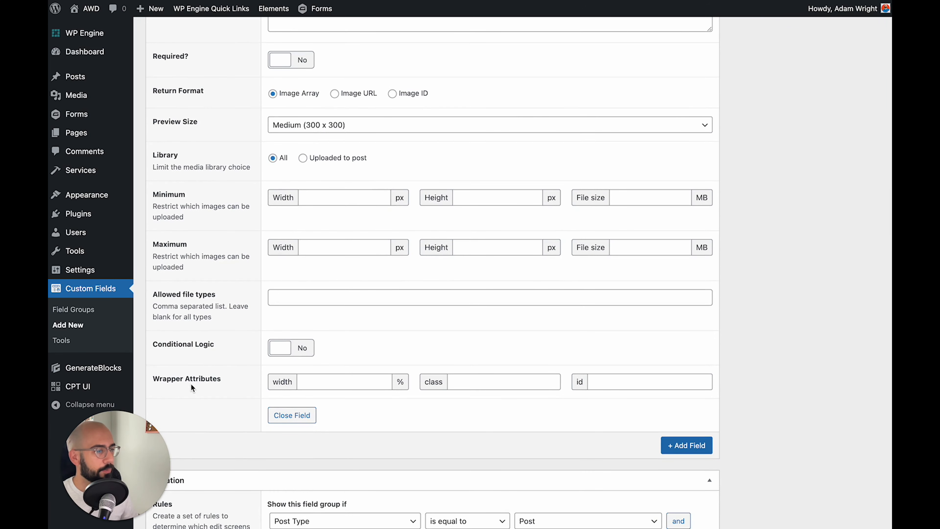
click(315, 384)
text(33)
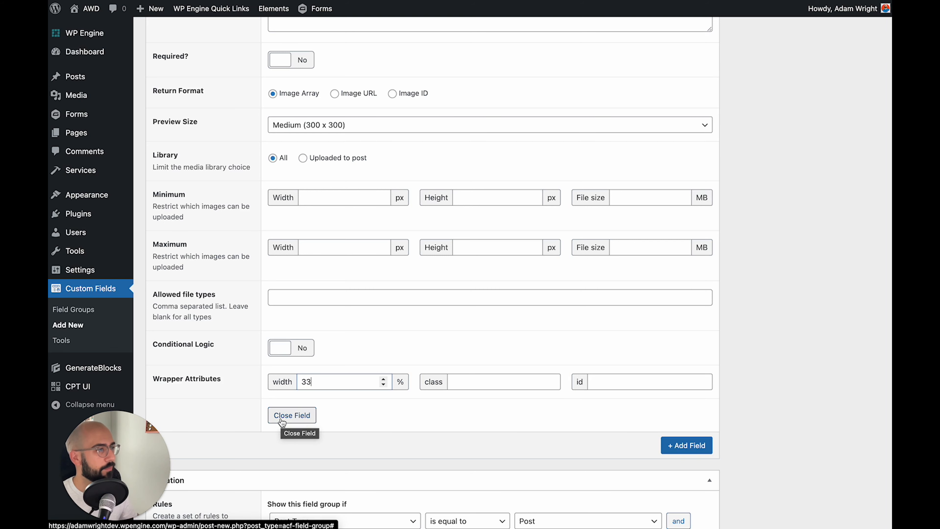
click(290, 60)
scroll(290, 58, up, 2)
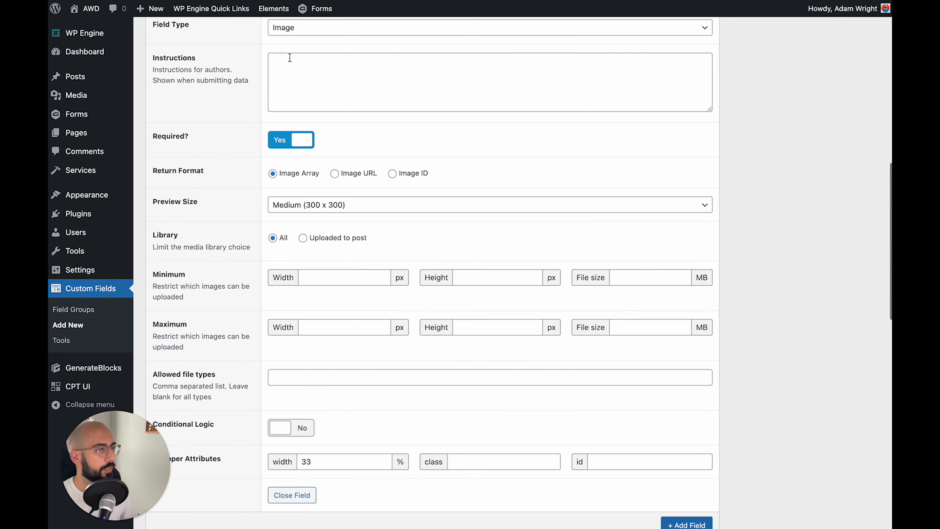
scroll(437, 342, down, 1)
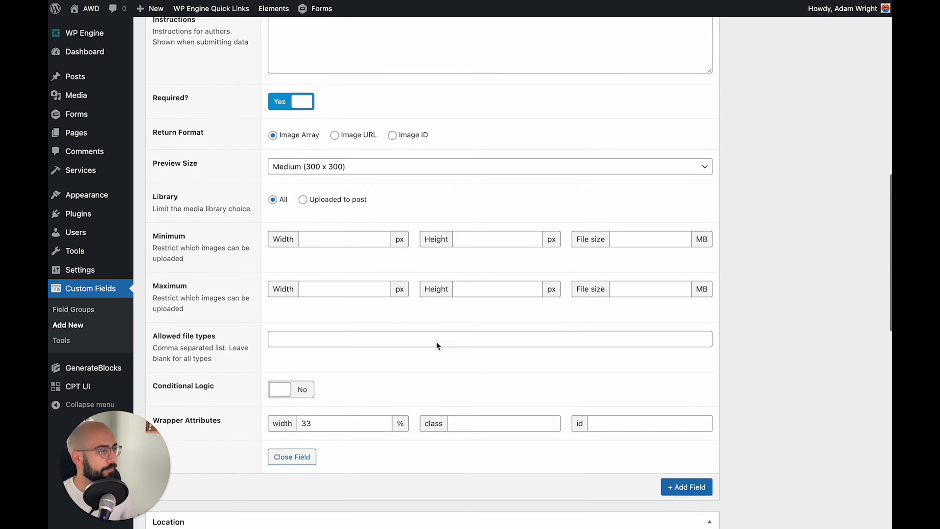
click(292, 455)
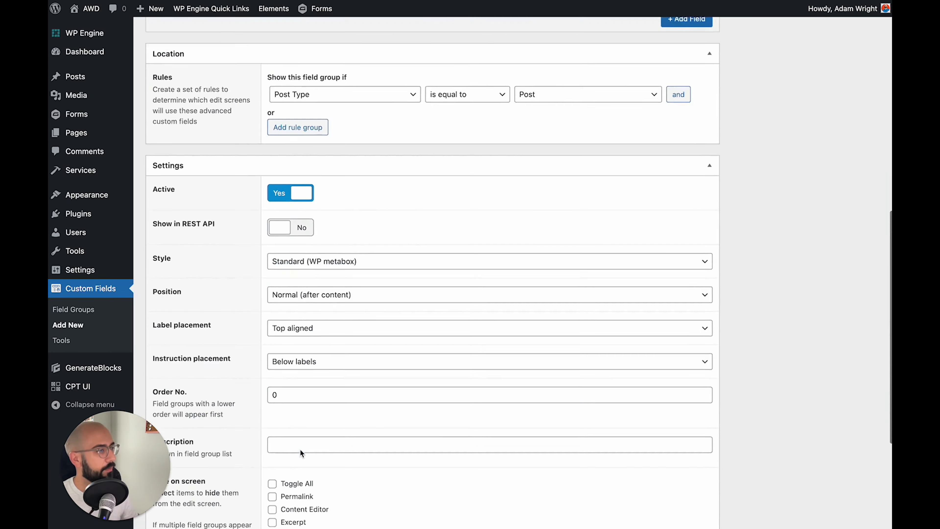
scroll(301, 185, up, 1)
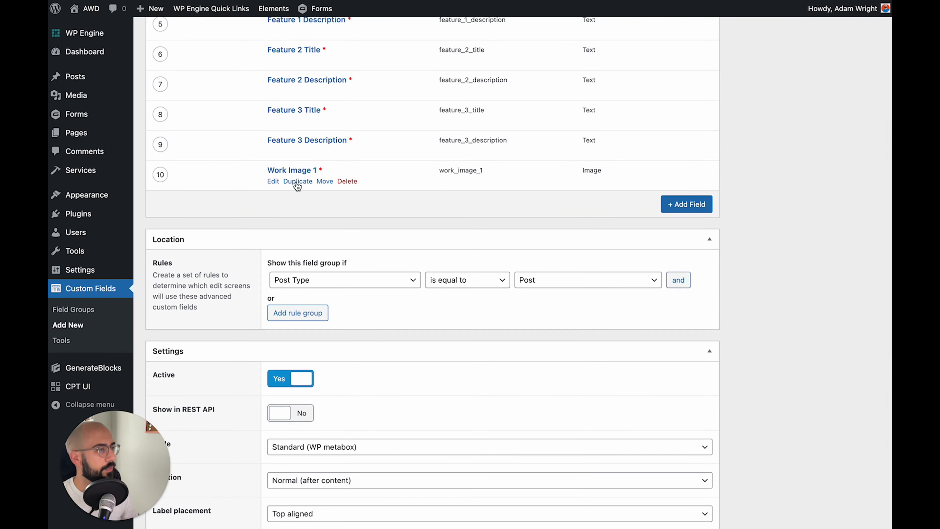
Duplicate Work Image 1 to create Work Image 2 and collapse its settings
click(299, 182)
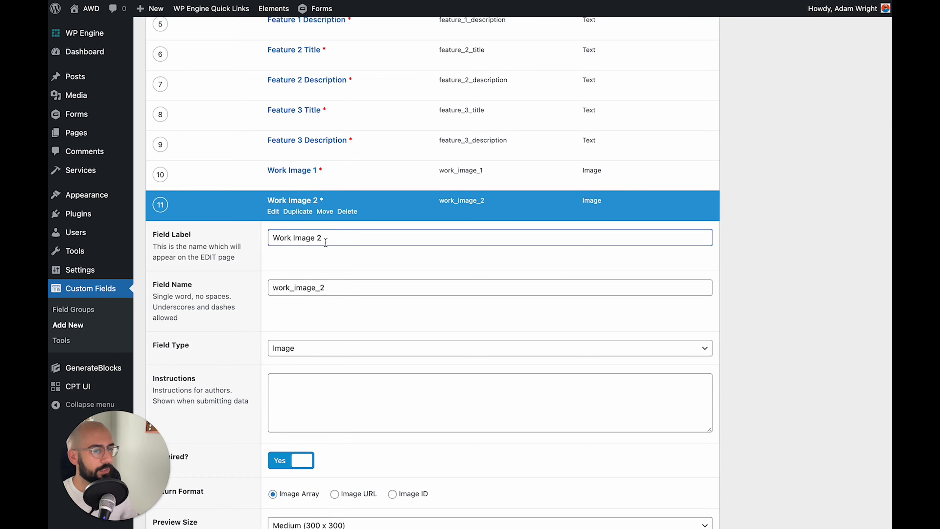
scroll(260, 251, down, 10)
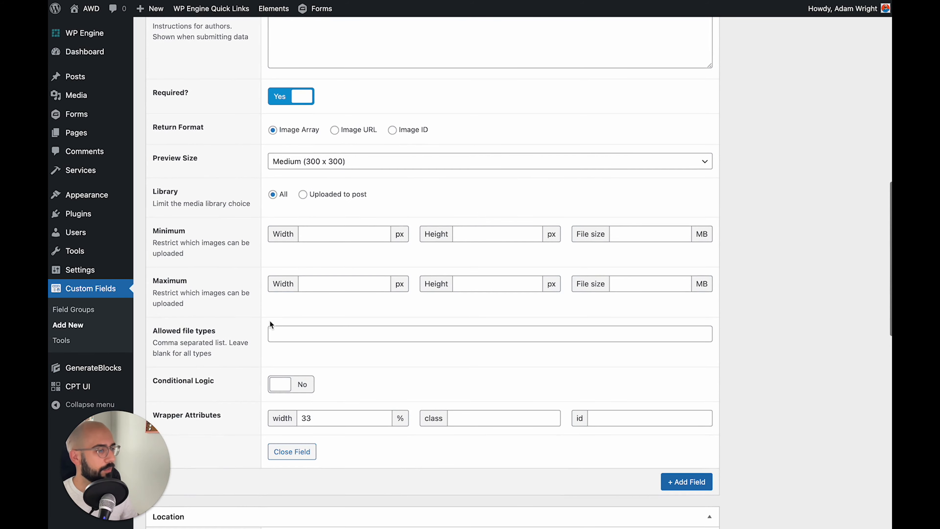
click(292, 451)
scroll(296, 407, up, 10)
Duplicate Work Image 2 to create Work Image 3 and collapse its settings
mouse_move(302, 350)
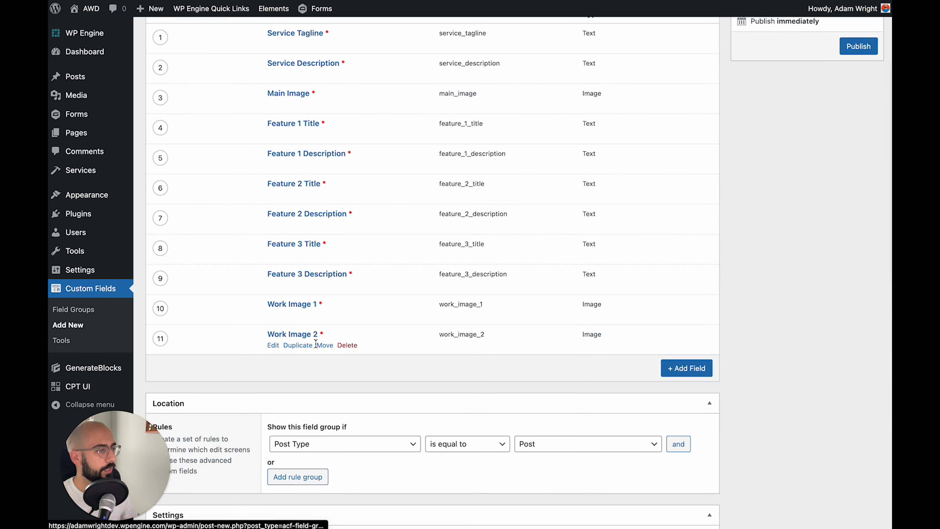
click(298, 346)
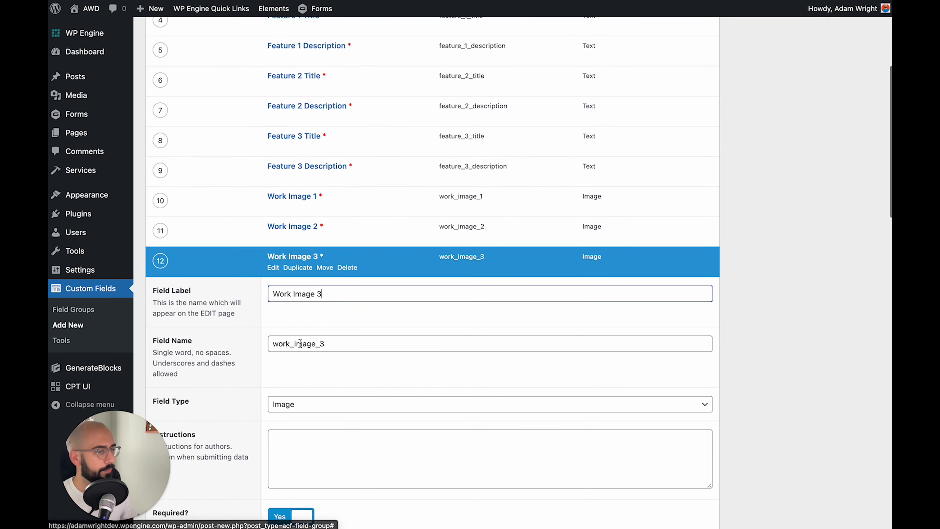
scroll(289, 365, down, 5)
scroll(290, 364, down, 5)
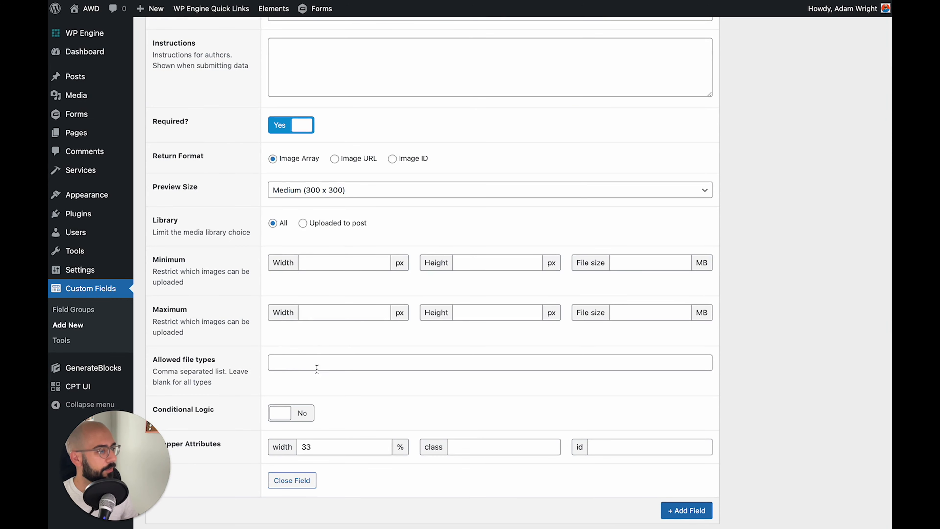
click(292, 481)
scroll(433, 287, down, 10)
scroll(434, 288, up, 1)
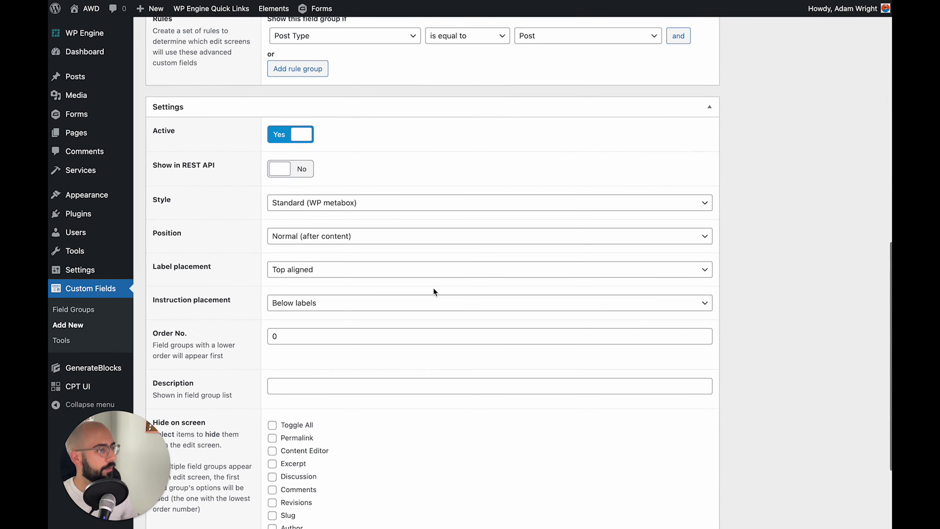
scroll(433, 290, down, 4)
scroll(169, 237, up, 15)
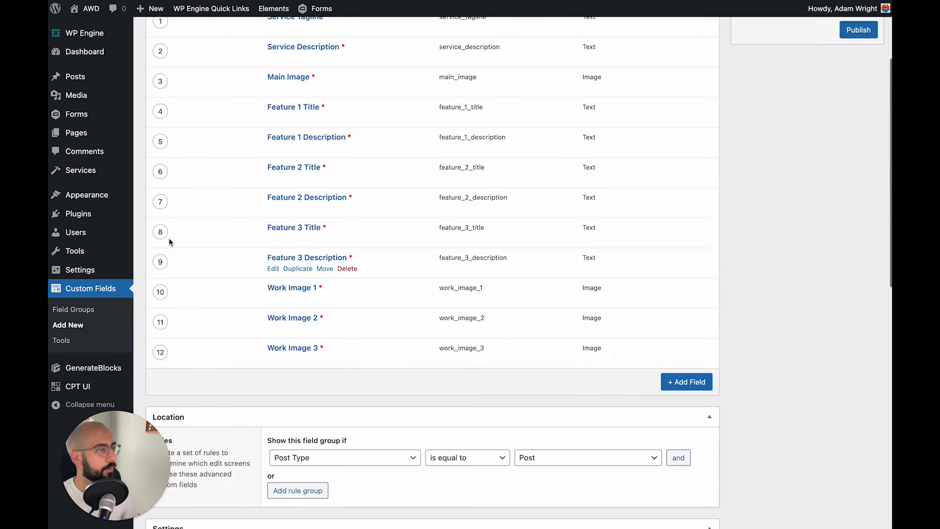
scroll(169, 238, up, 3)
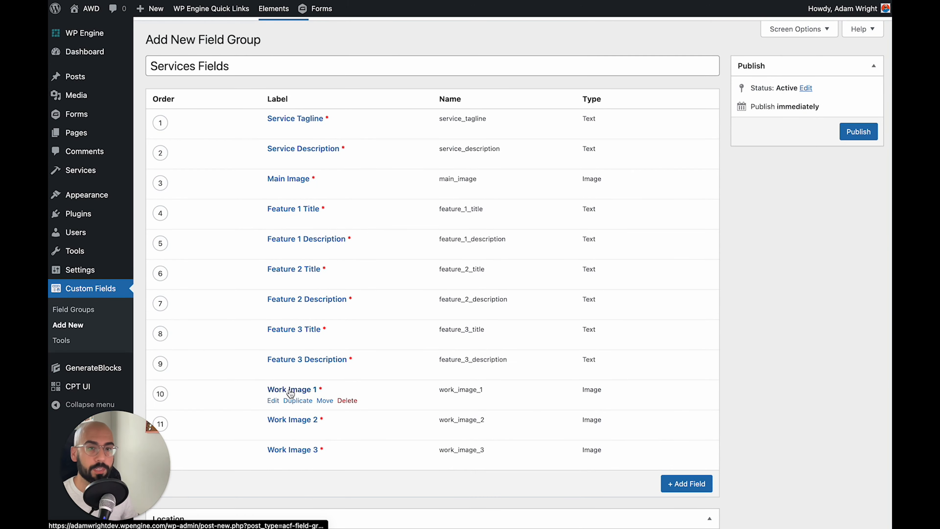
Under Hide on screen, tick Discussion, Content Editor and Comments
scroll(261, 331, down, 15)
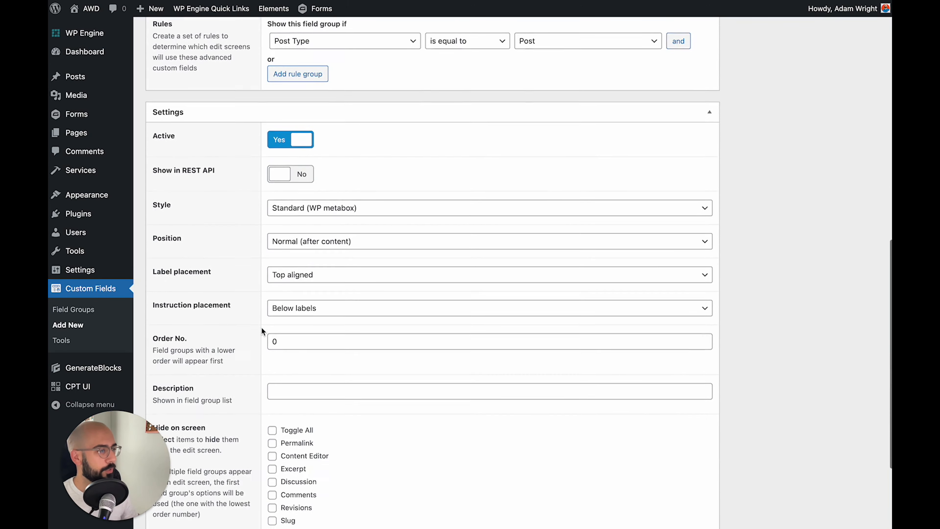
scroll(219, 283, down, 5)
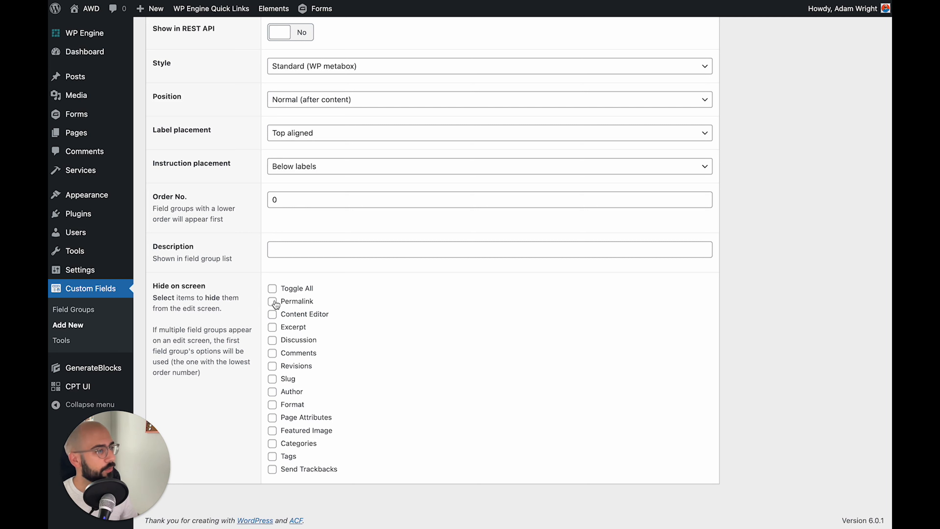
click(289, 341)
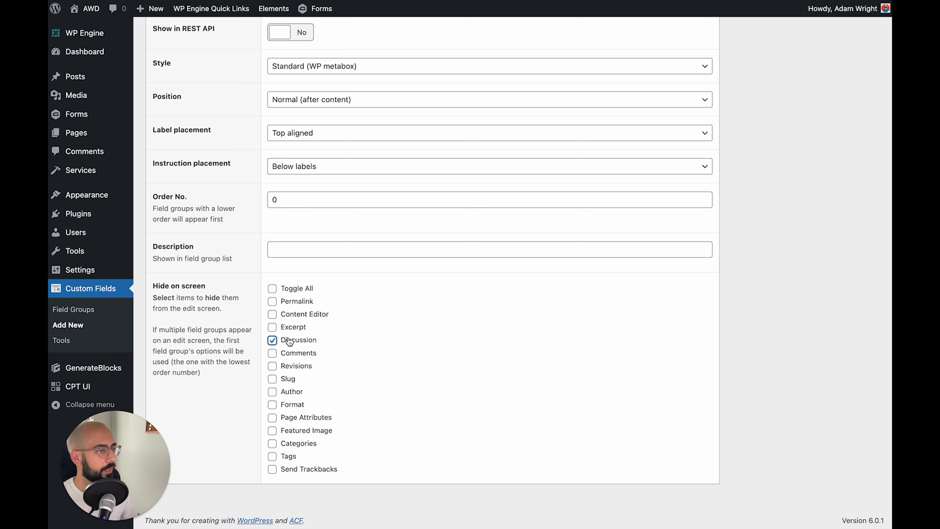
click(288, 316)
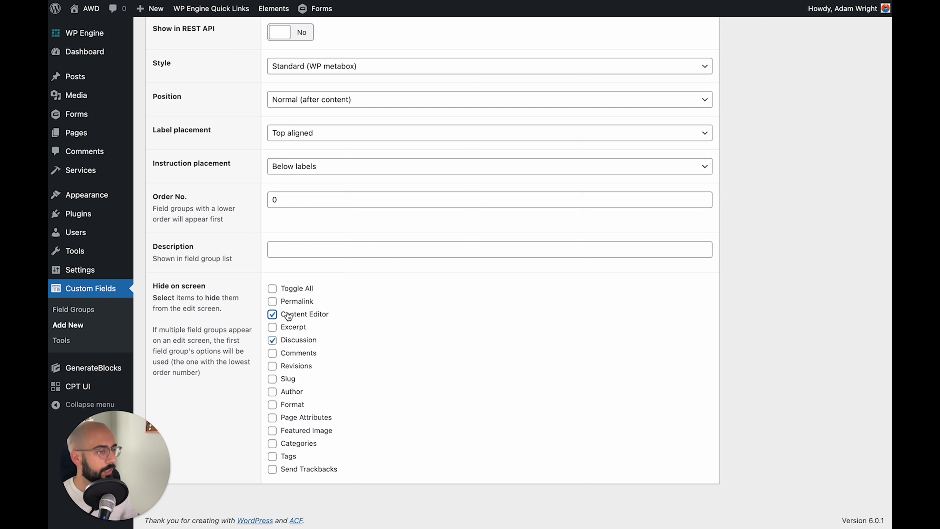
click(295, 356)
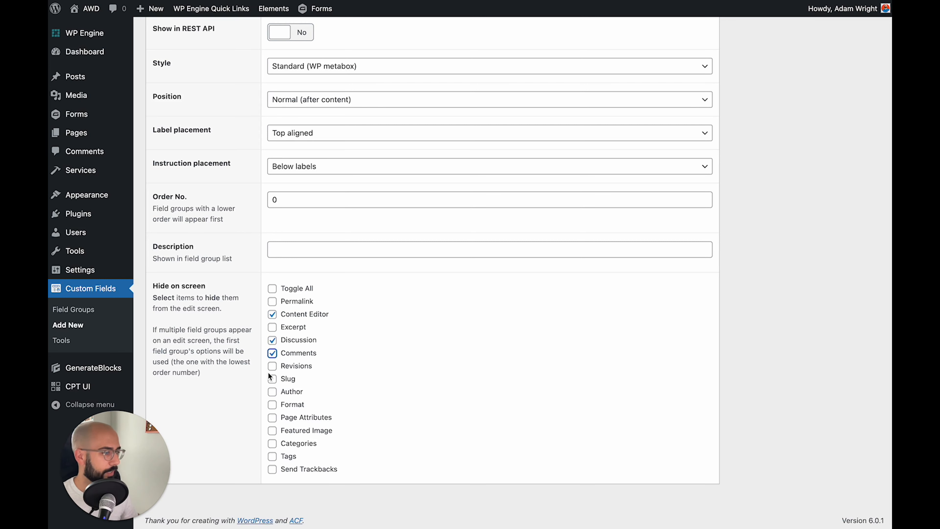
scroll(227, 375, up, 15)
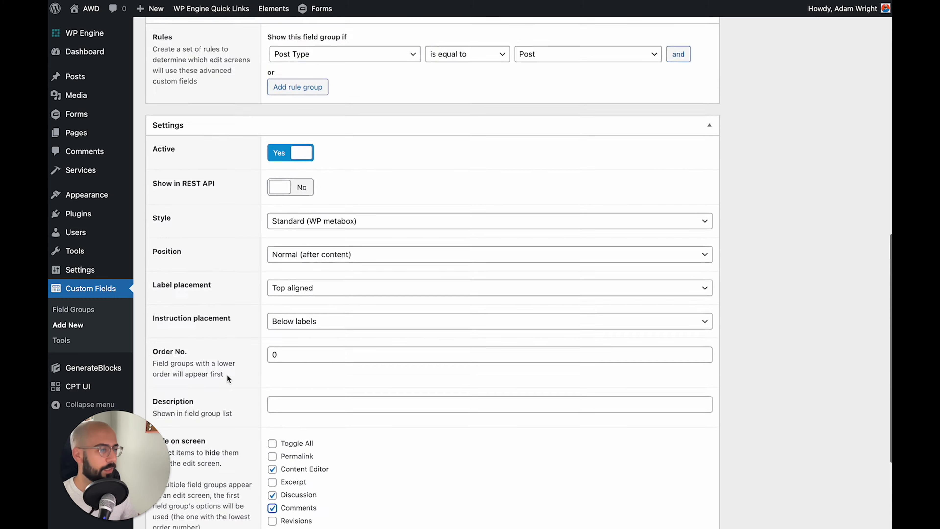
scroll(227, 374, up, 3)
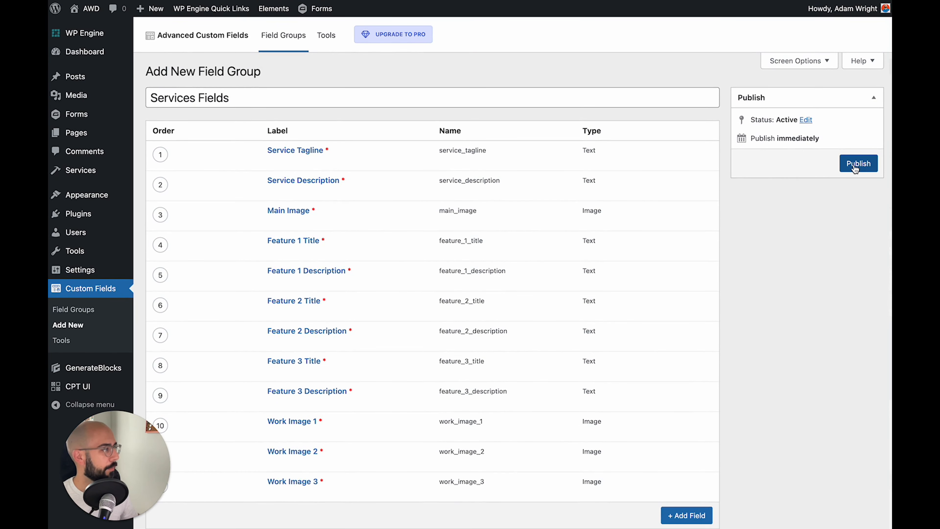
Publish the Services Fields group and go to Appearance > Elements
click(856, 166)
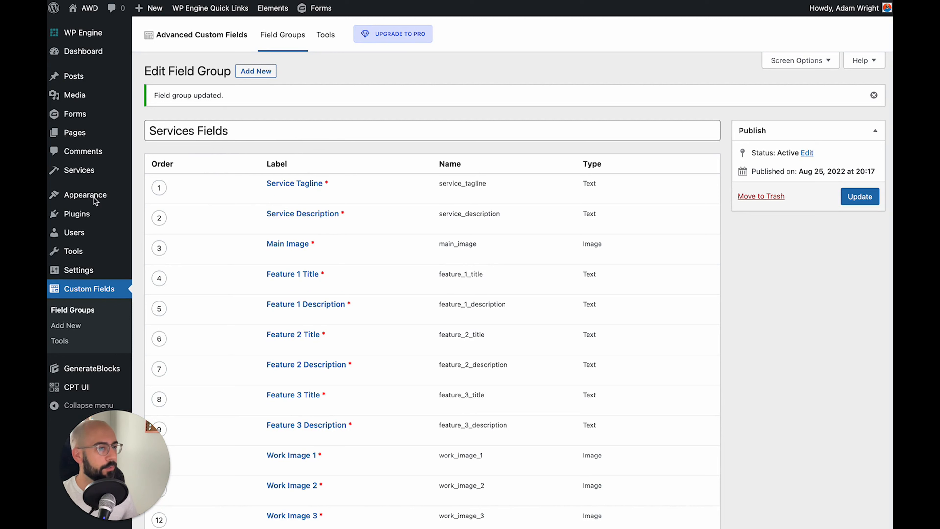
mouse_move(97, 198)
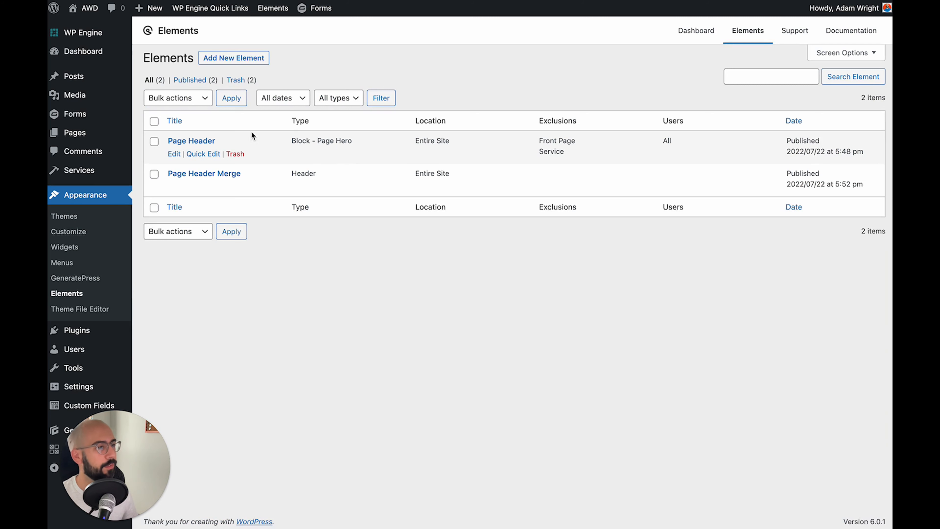
Add a new GeneratePress element with type Block and create it
click(222, 59)
click(403, 277)
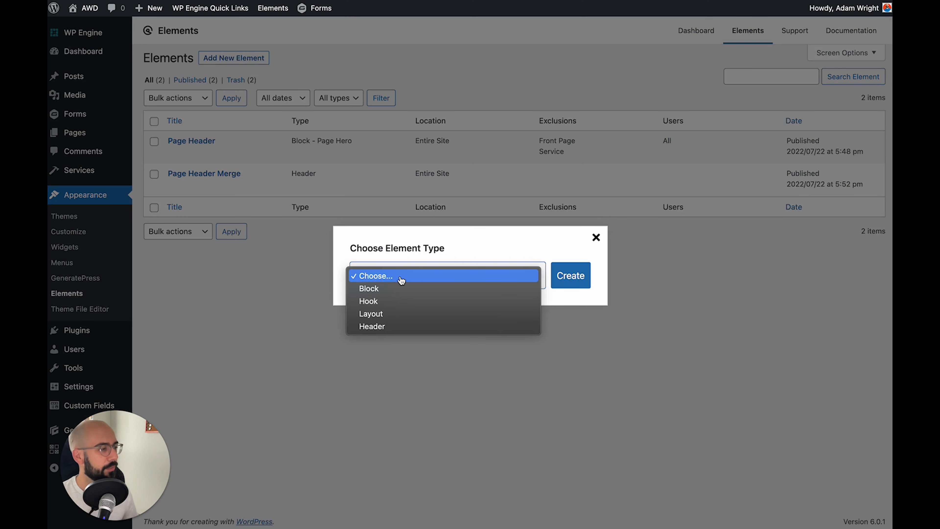
click(397, 288)
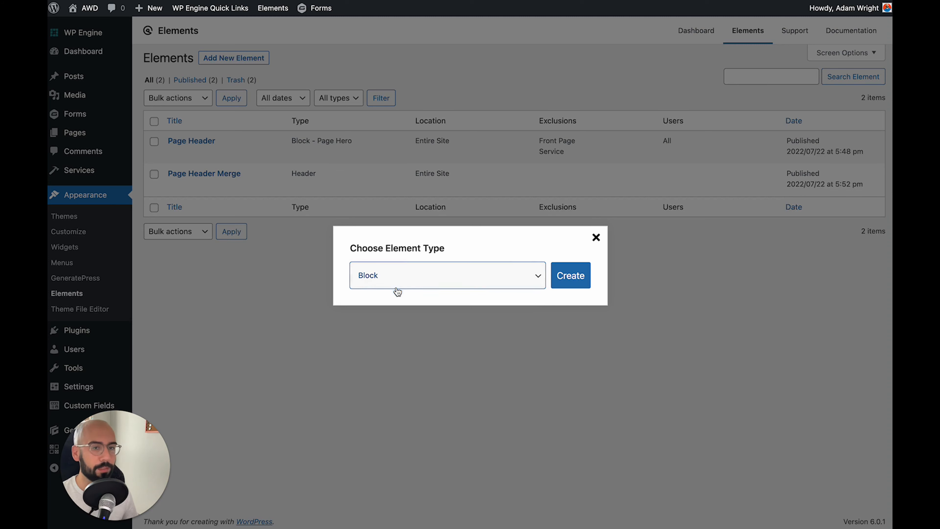
click(570, 276)
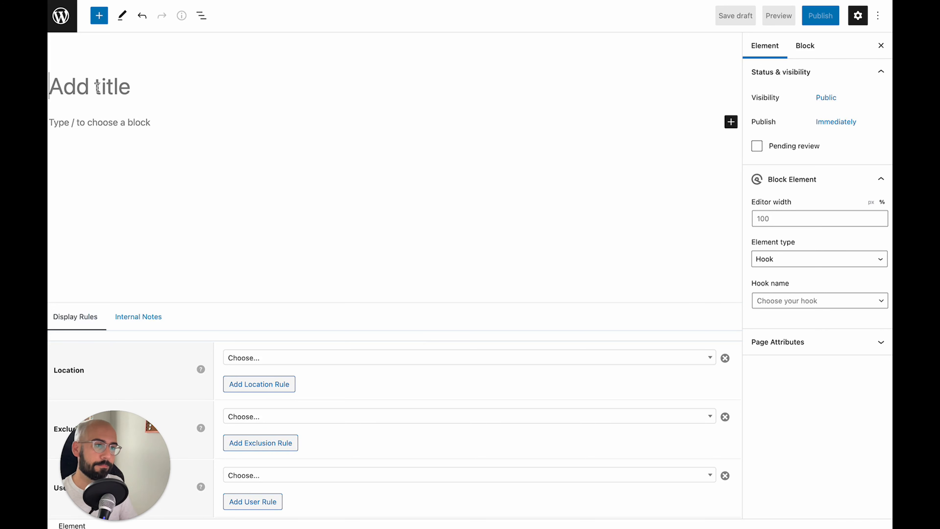
Title the element 'Service Page Template', choose Content Template type, and set editor width to 100%
text(Service Page T)
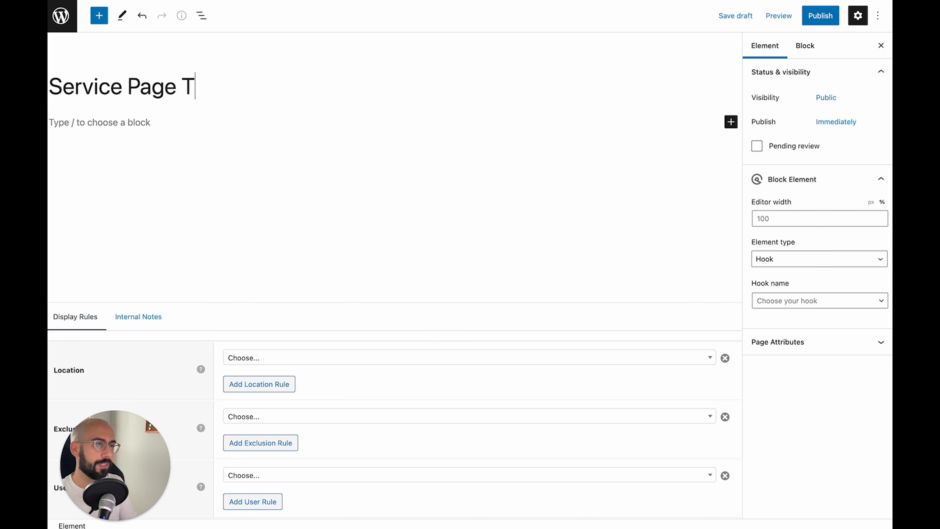
text(emplate)
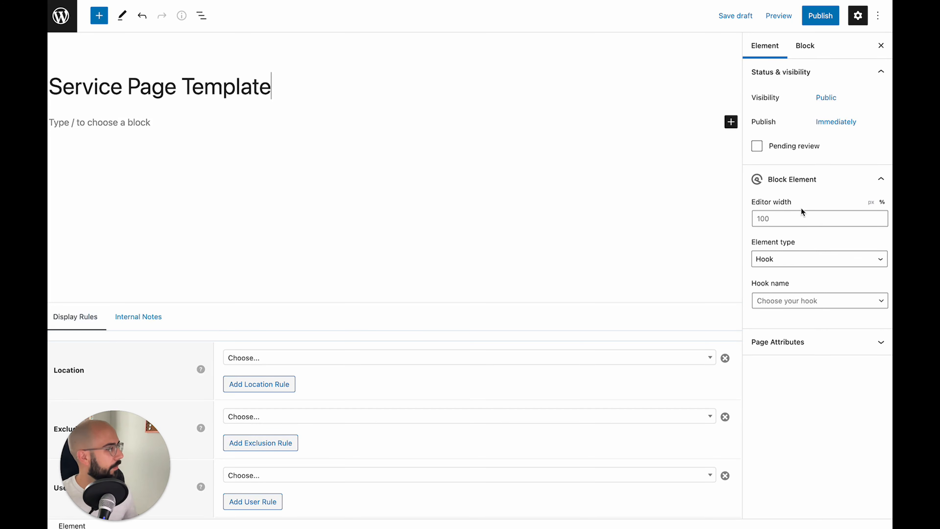
click(775, 214)
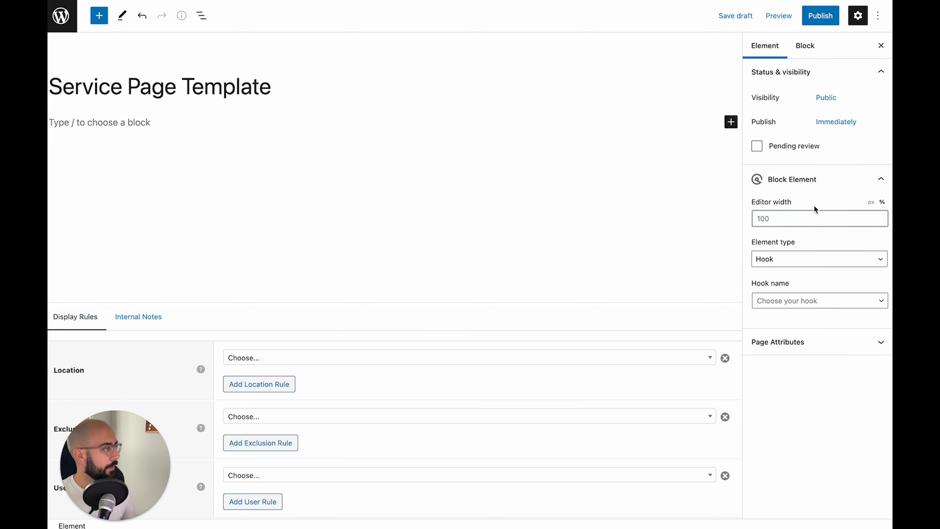
click(782, 258)
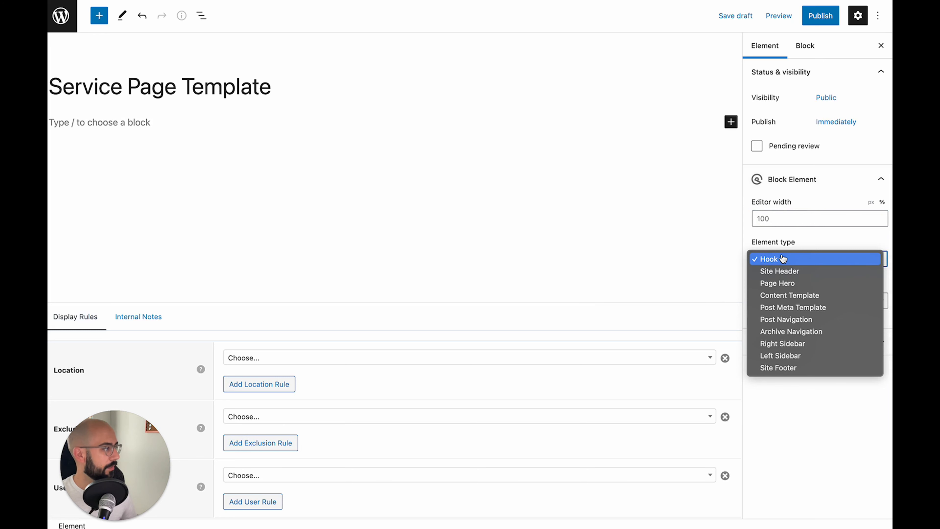
click(790, 295)
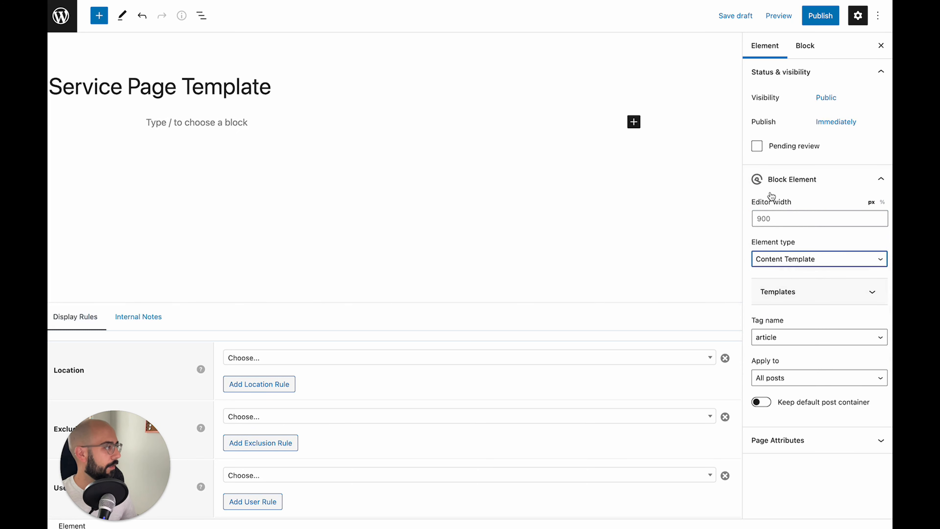
click(779, 219)
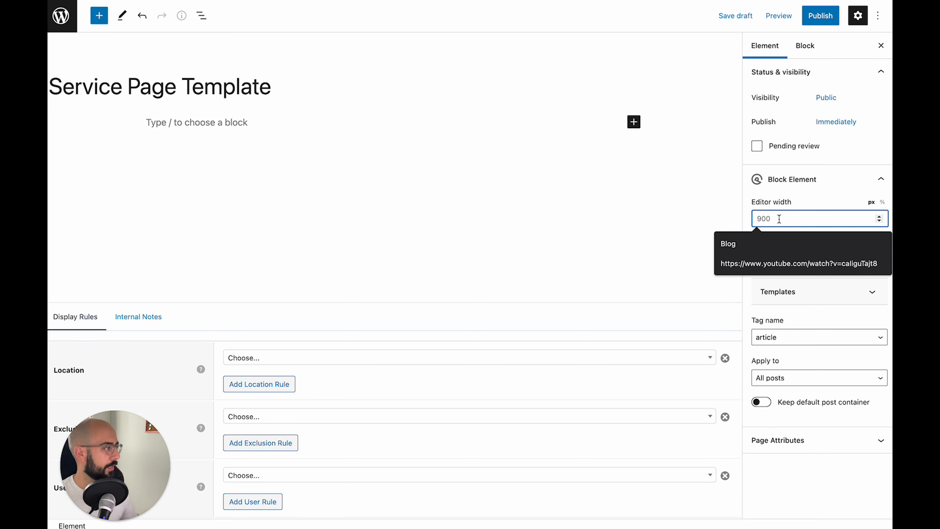
text(100)
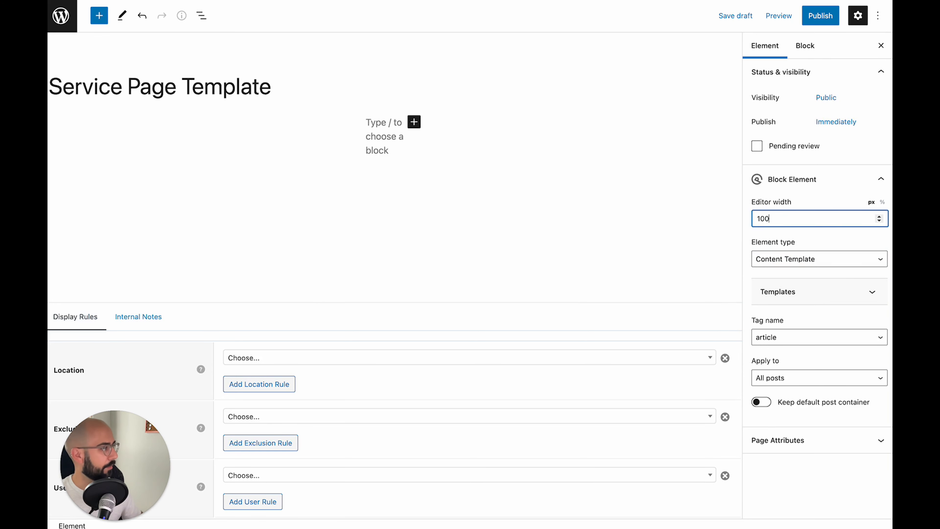
click(883, 202)
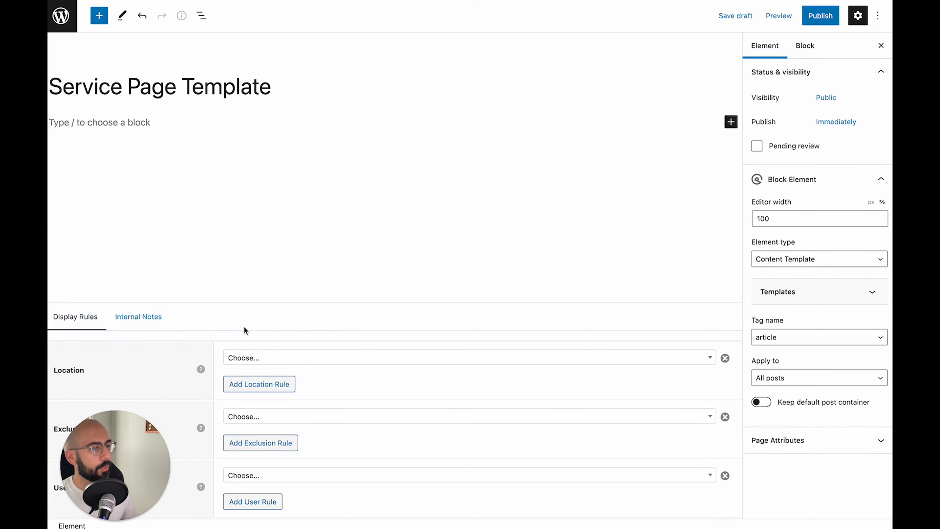
Set the display rule location to Service (All Services) and the user rule to All Users
click(300, 362)
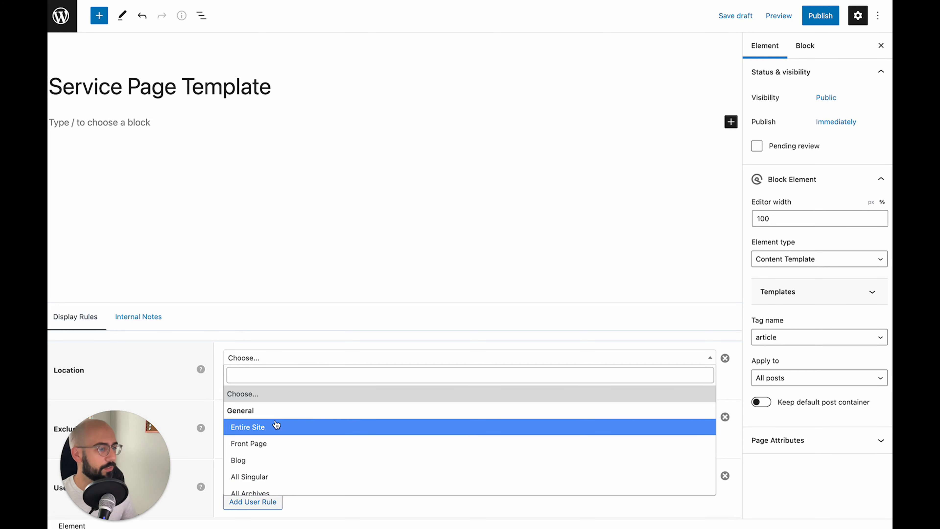
scroll(275, 426, down, 1)
scroll(275, 424, down, 10)
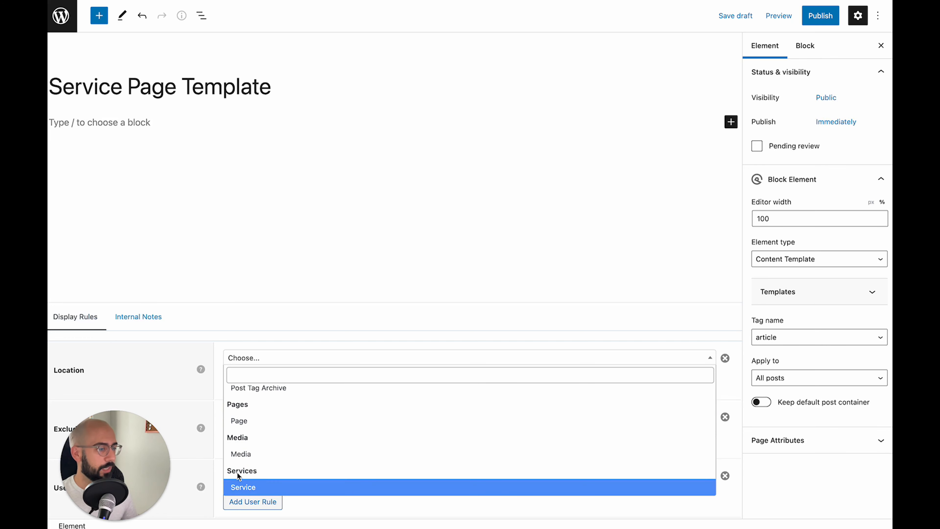
click(245, 488)
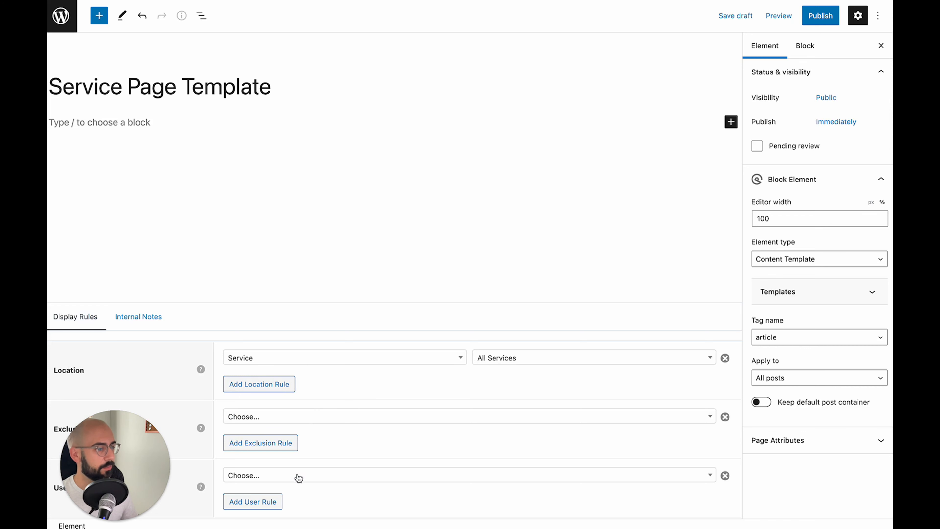
click(291, 478)
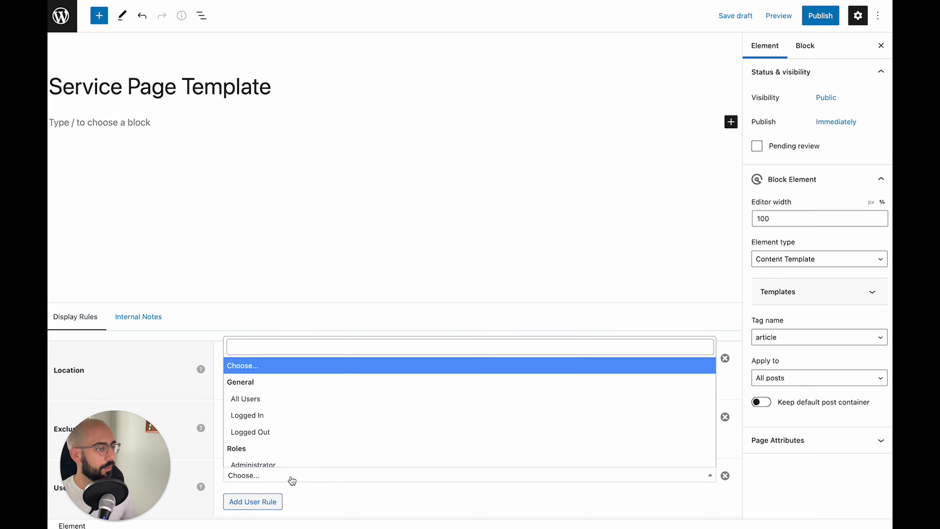
click(265, 398)
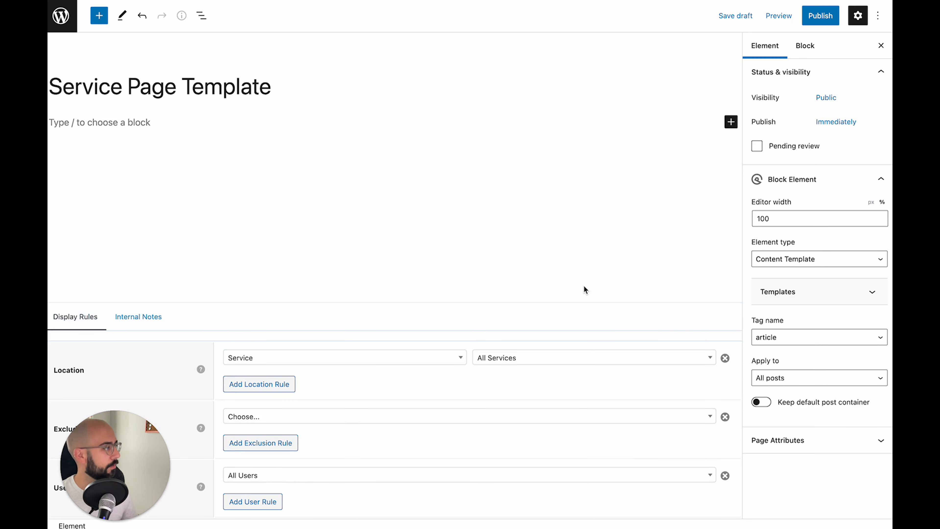
Insert a Container block into the empty template using /cont
click(148, 121)
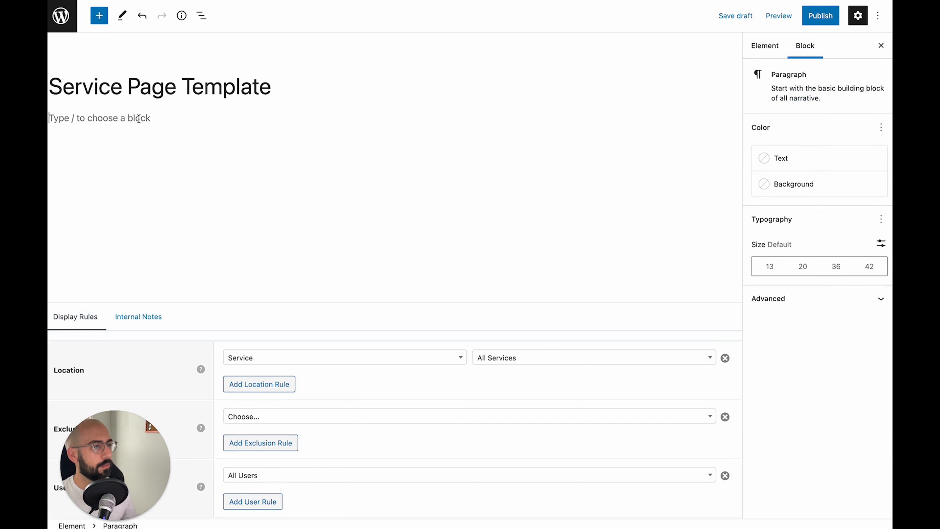
text(/cont)
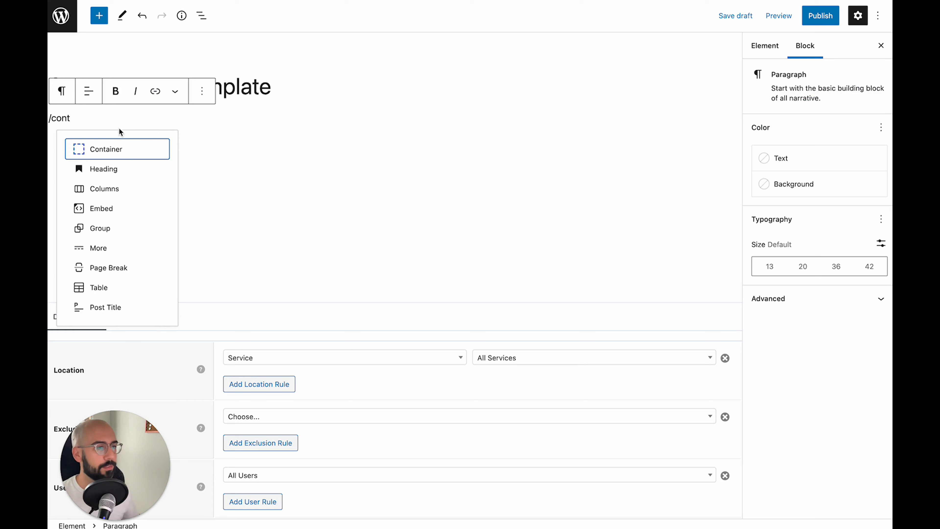
click(124, 148)
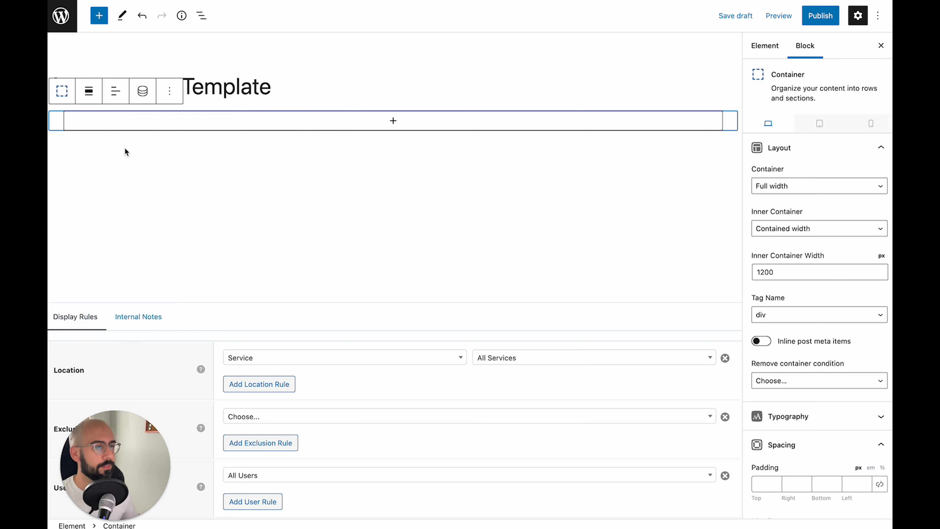
scroll(807, 345, down, 3)
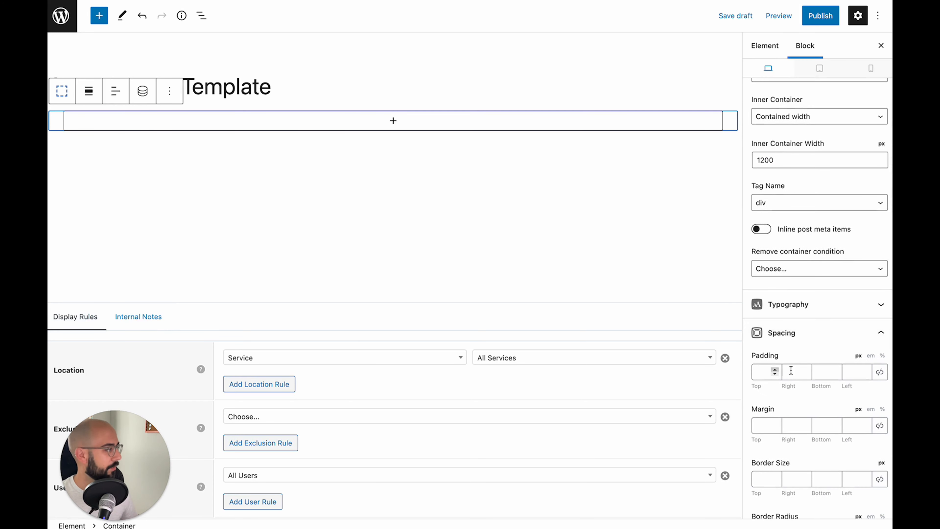
Set the container padding to 140 top, 20 right, 100 bottom and 20 left
click(757, 369)
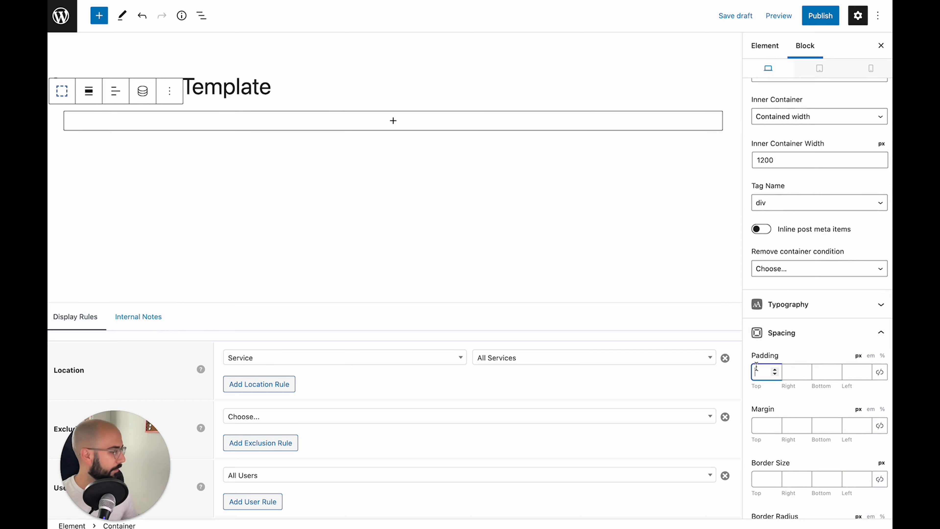
text(140)
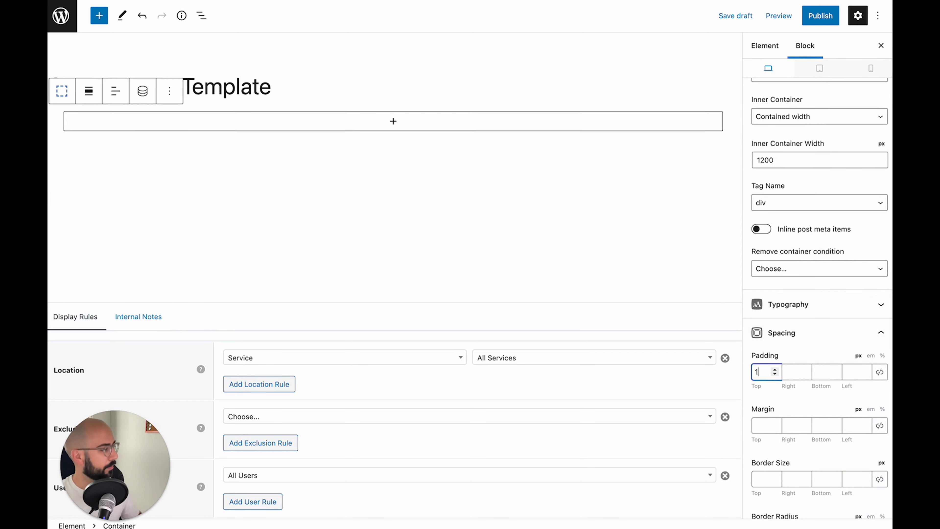
key(Tab)
text(20)
key(Tab)
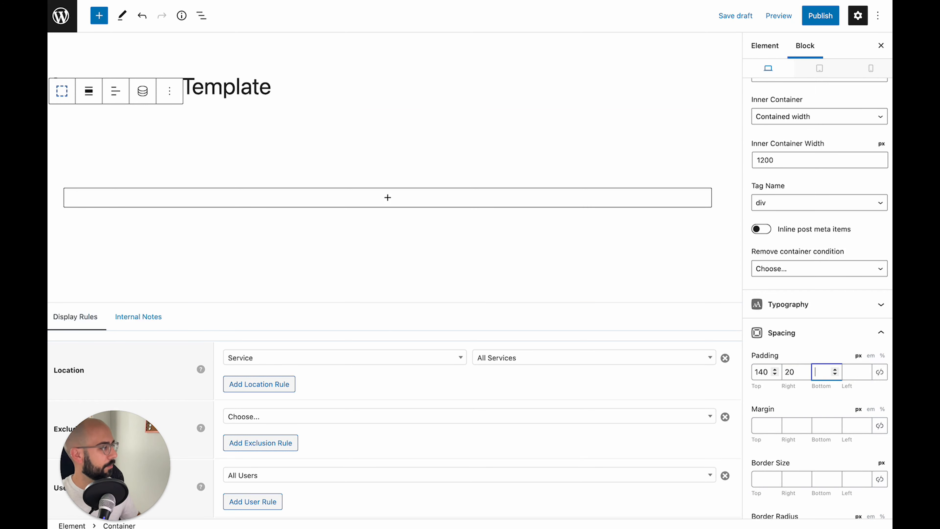
text(100)
key(Tab)
text(20)
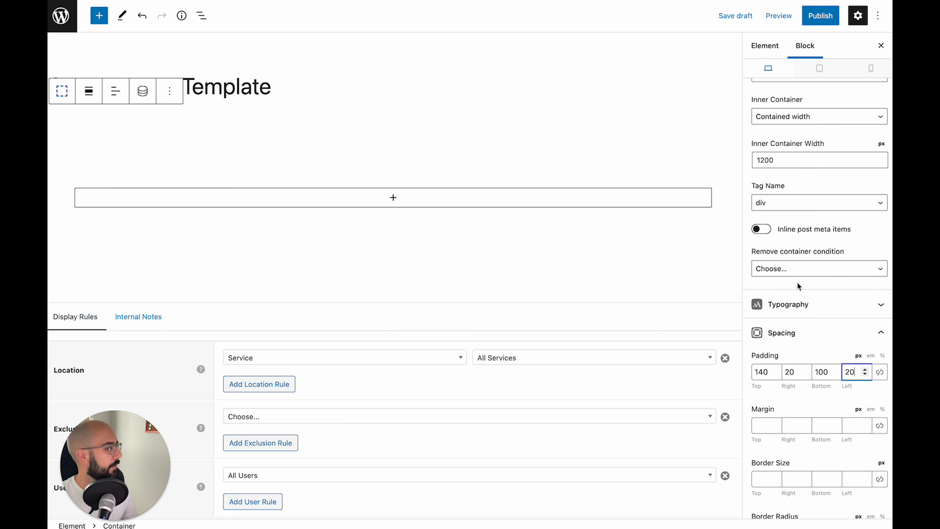
Insert a Headline block in the container, centre its text and make it an H1
click(365, 202)
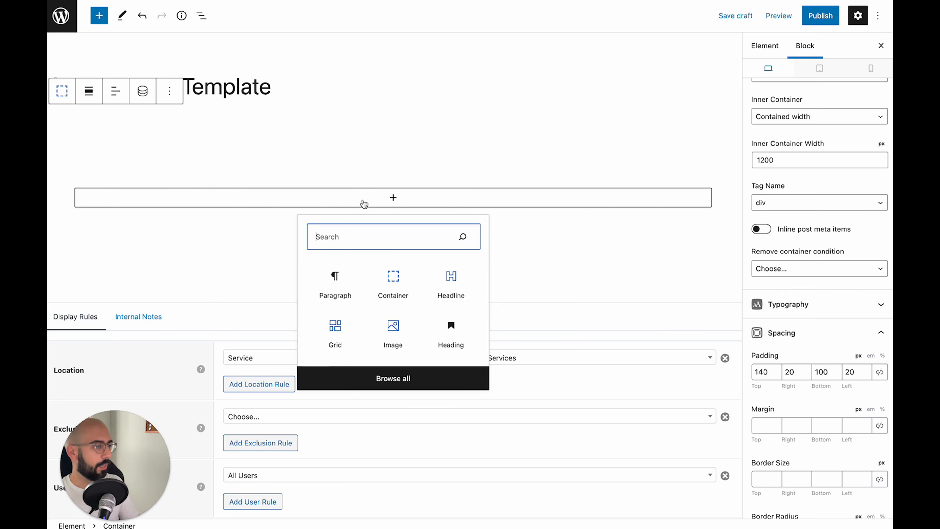
click(451, 281)
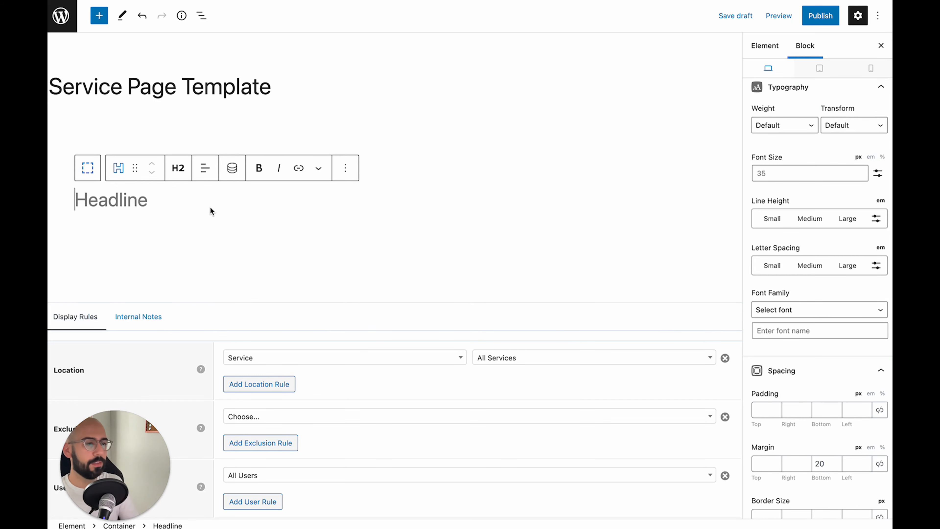
click(200, 172)
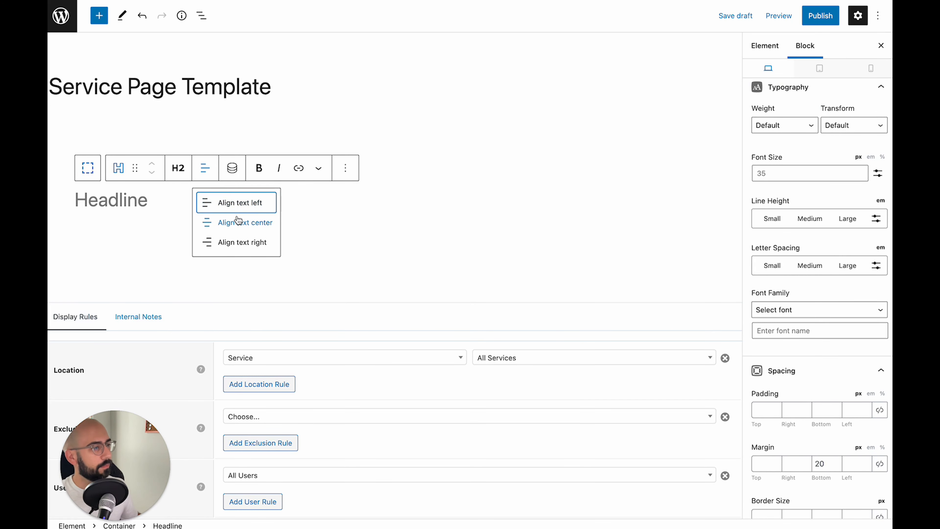
click(235, 221)
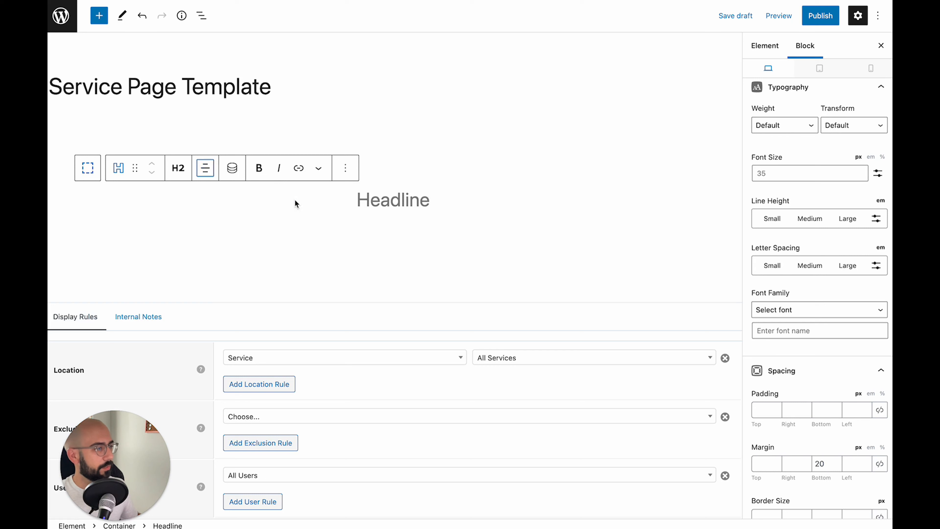
click(178, 167)
click(202, 202)
click(417, 197)
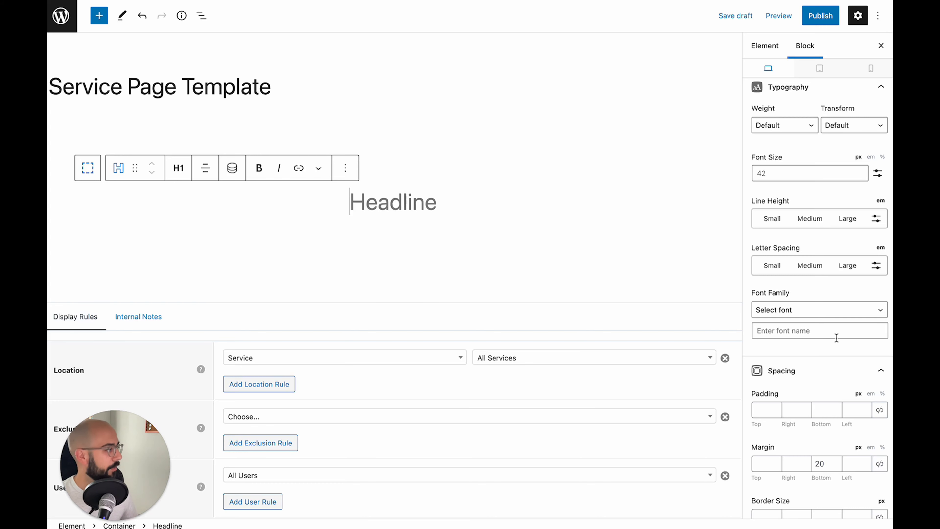
scroll(837, 338, down, 8)
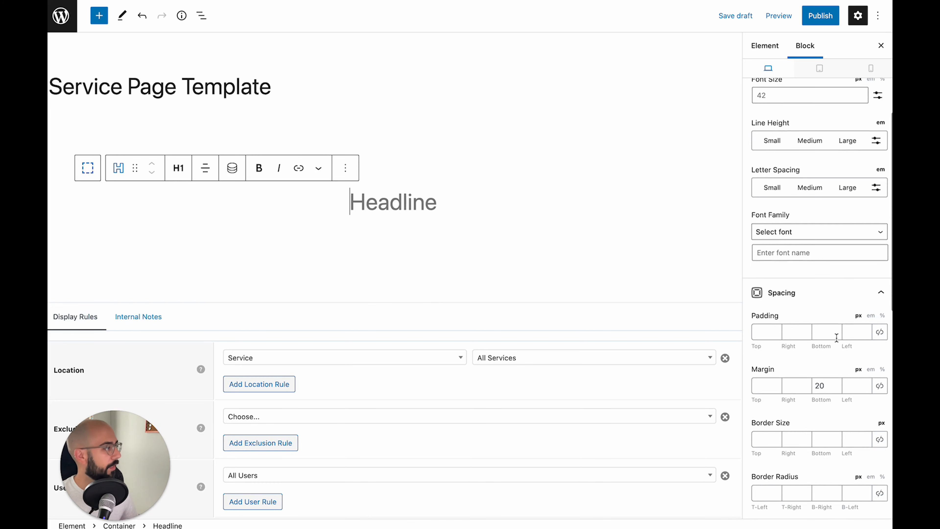
scroll(857, 292, down, 8)
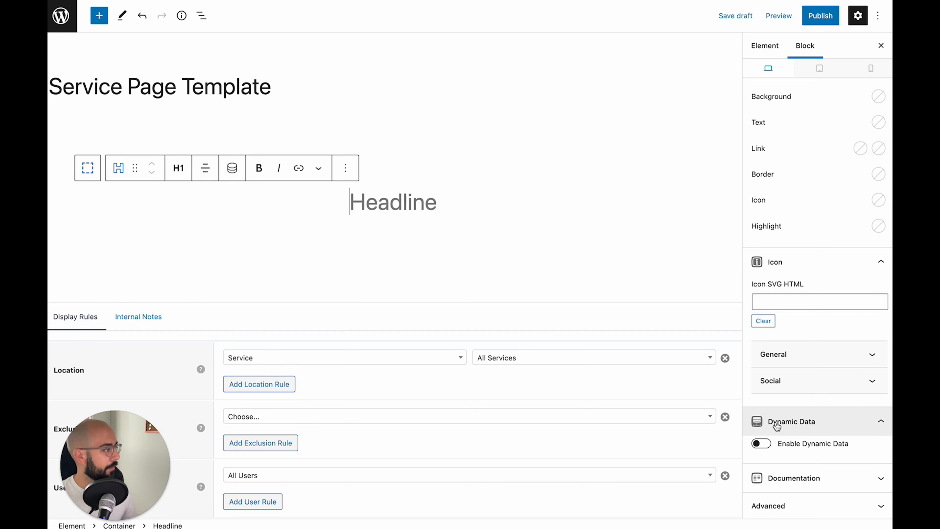
Enable dynamic data on the headline and set its content source to Post meta
click(762, 446)
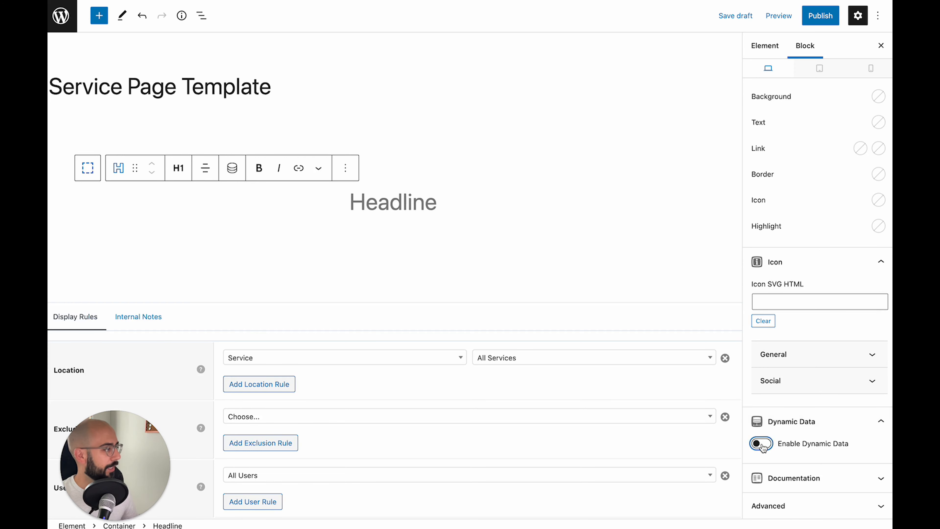
scroll(777, 408, down, 4)
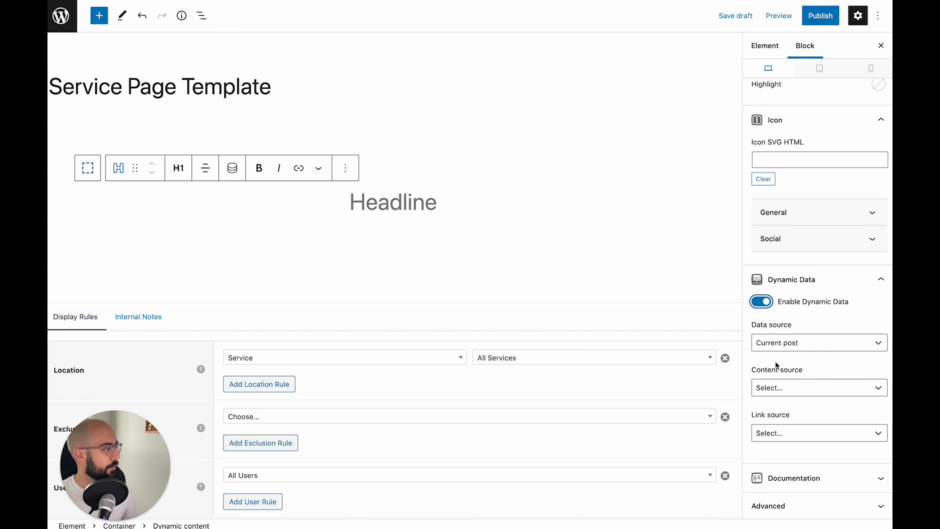
click(779, 388)
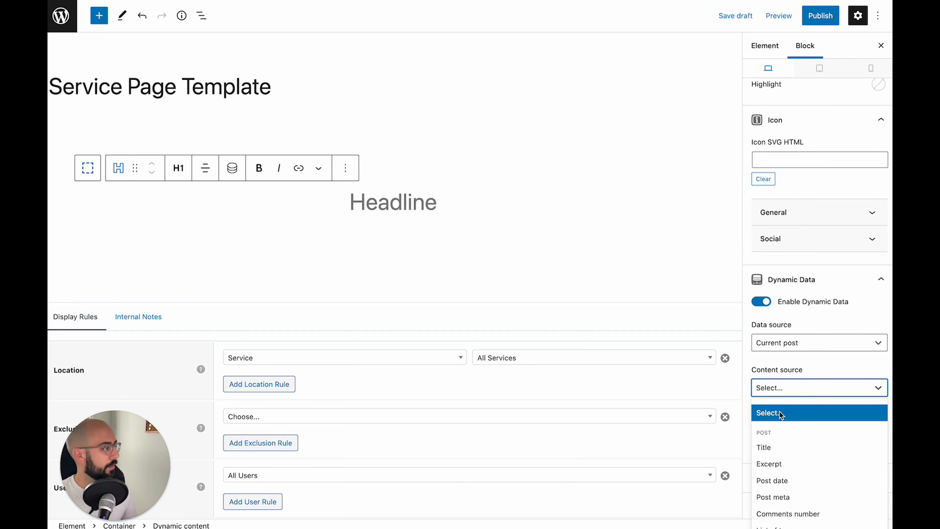
scroll(780, 412, down, 2)
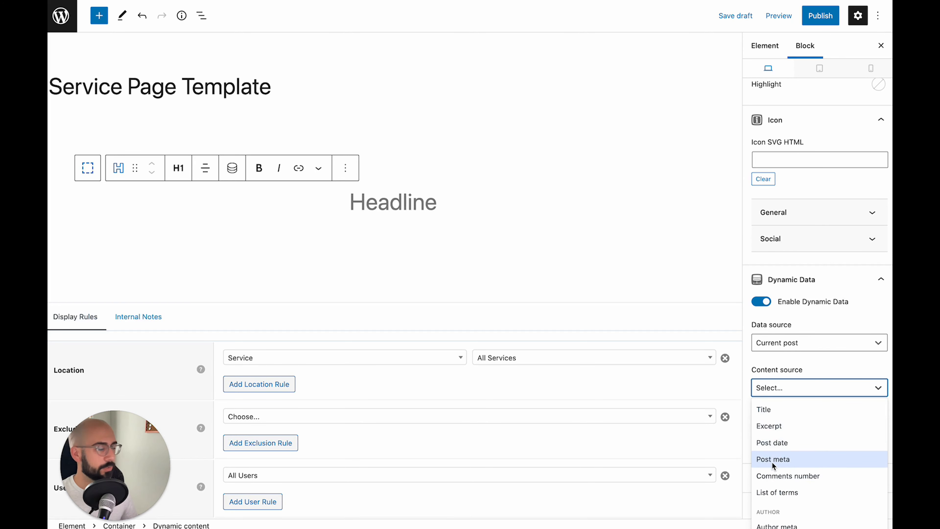
click(773, 463)
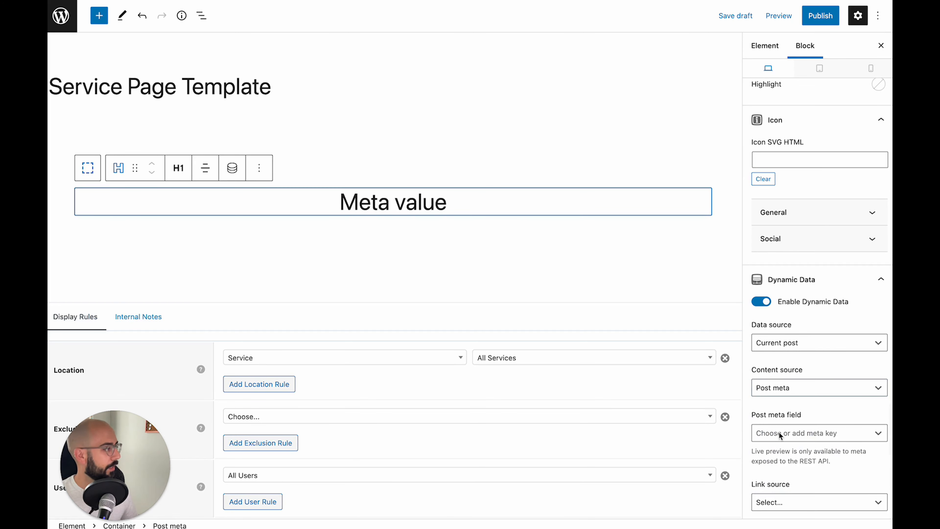
click(772, 433)
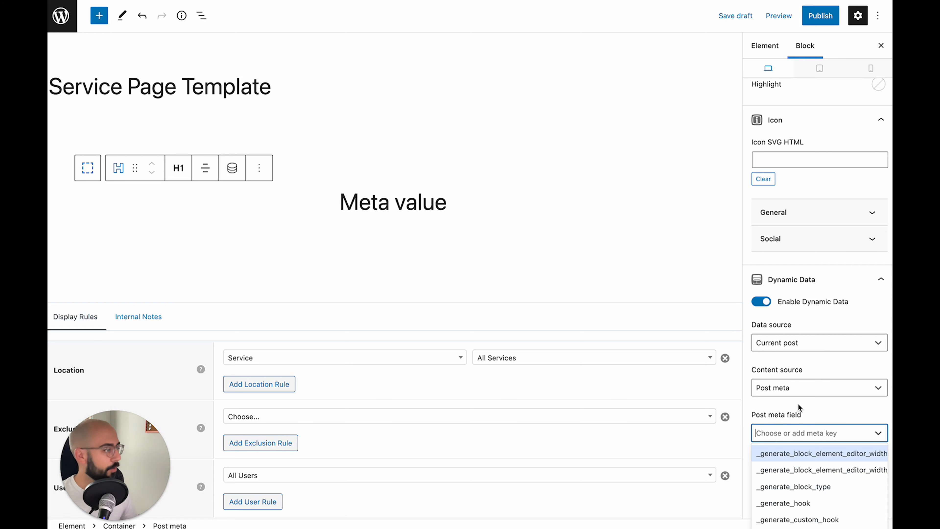
Switch the content source to Title so it shows Service Page Template, then enter Select mode
click(798, 391)
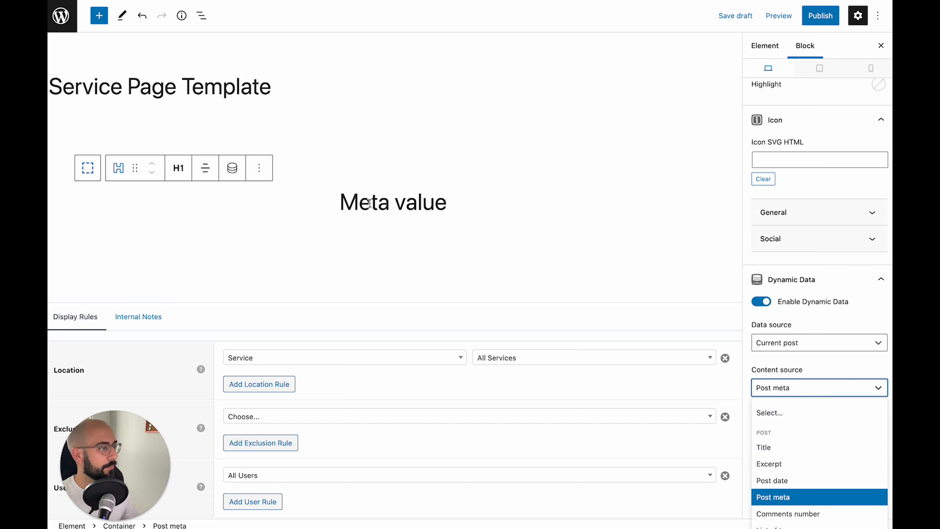
click(851, 387)
click(816, 388)
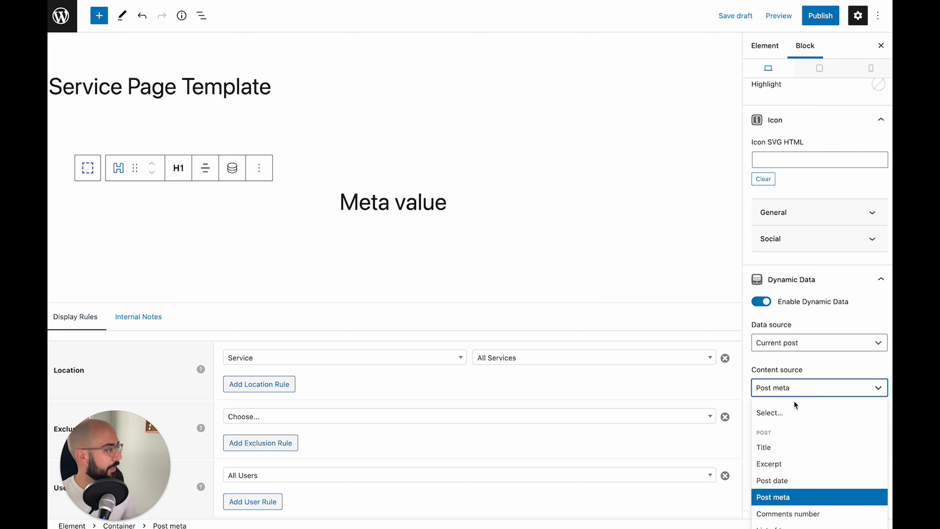
click(778, 448)
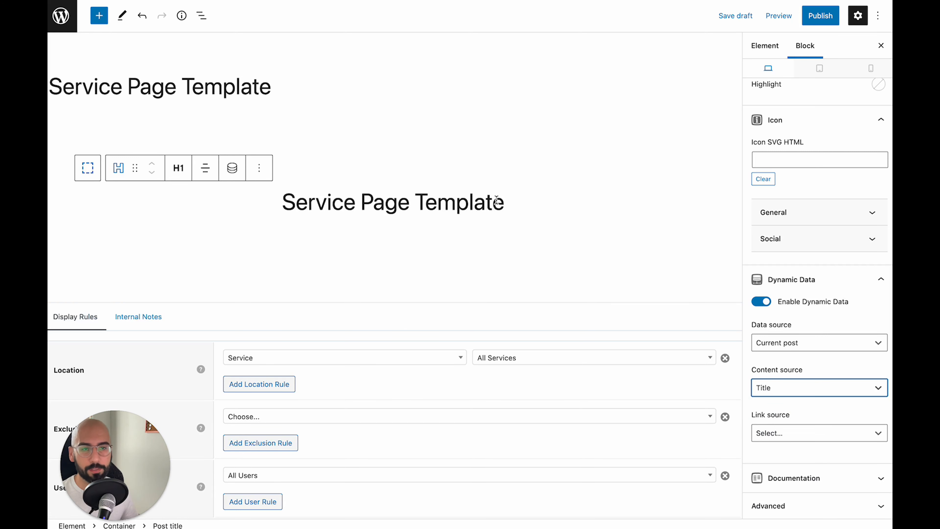
click(519, 207)
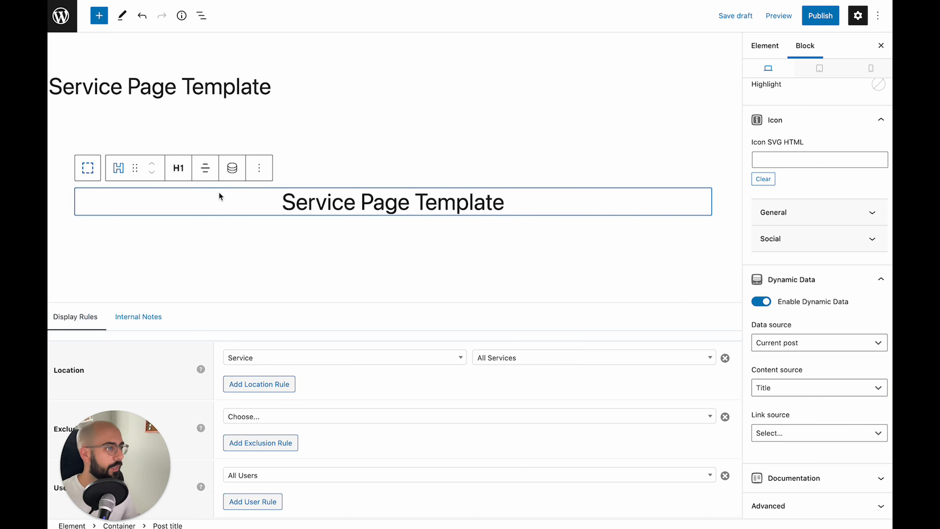
click(304, 206)
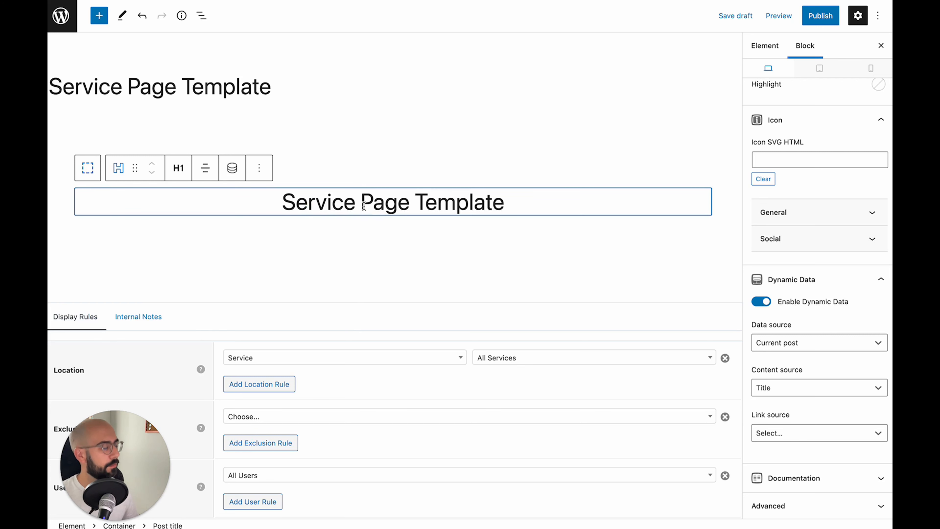
key(Escape)
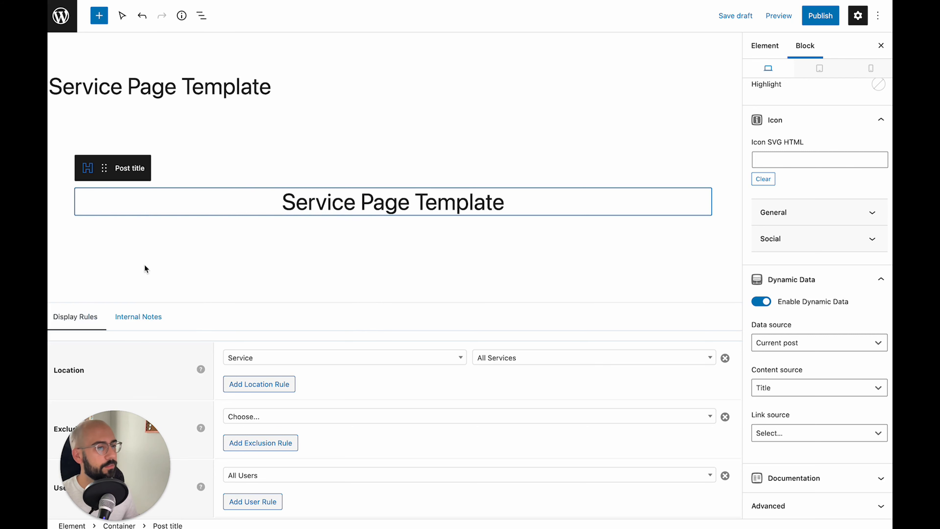
Add a centred Headline block at paragraph (P) level under the hero title
click(496, 224)
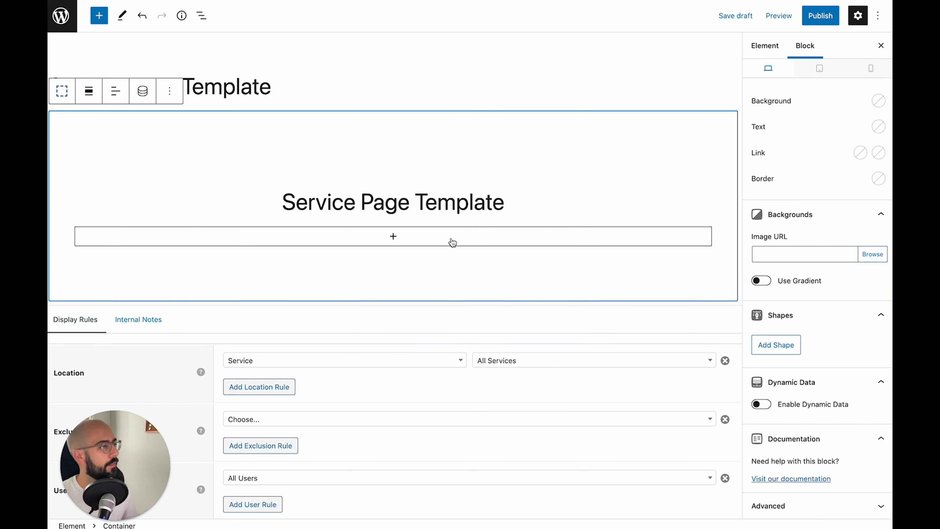
click(407, 240)
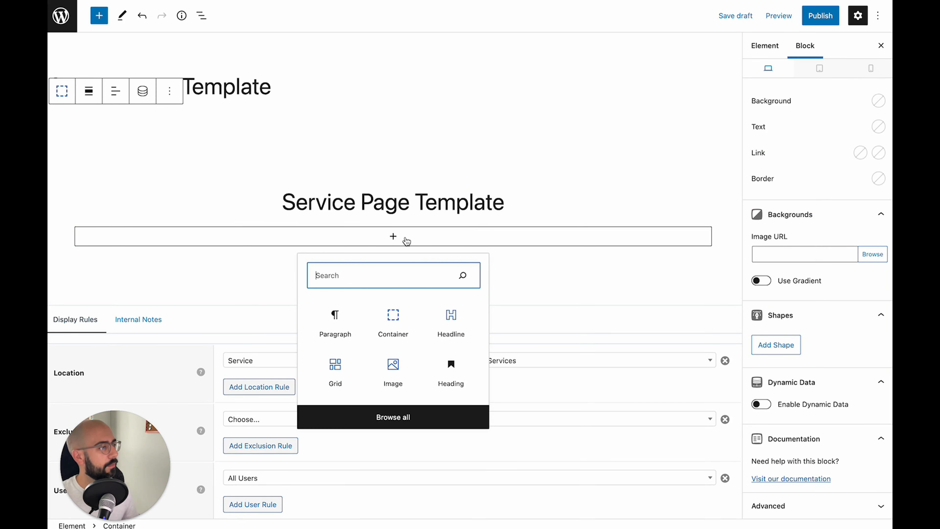
click(460, 320)
click(204, 207)
click(250, 256)
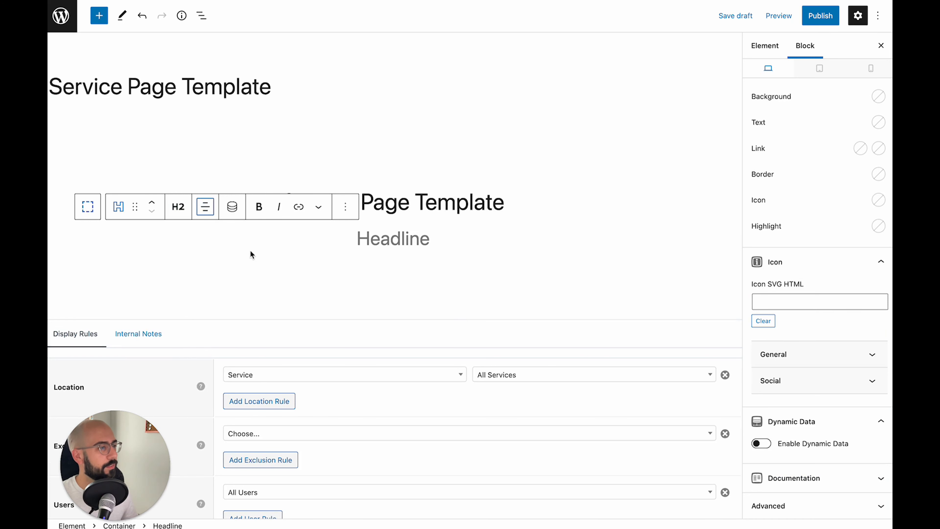
click(173, 207)
click(203, 358)
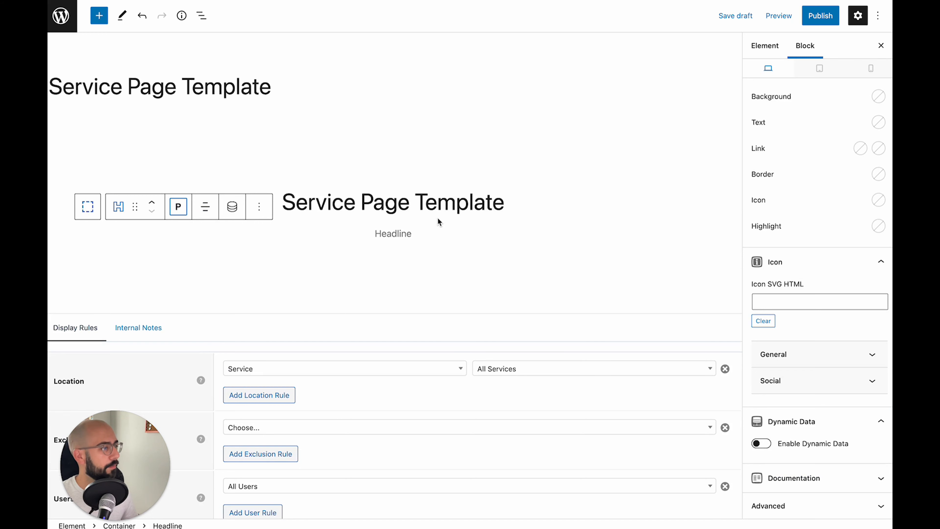
Enable Dynamic Data on the new line, using the current post's meta as content source
click(387, 236)
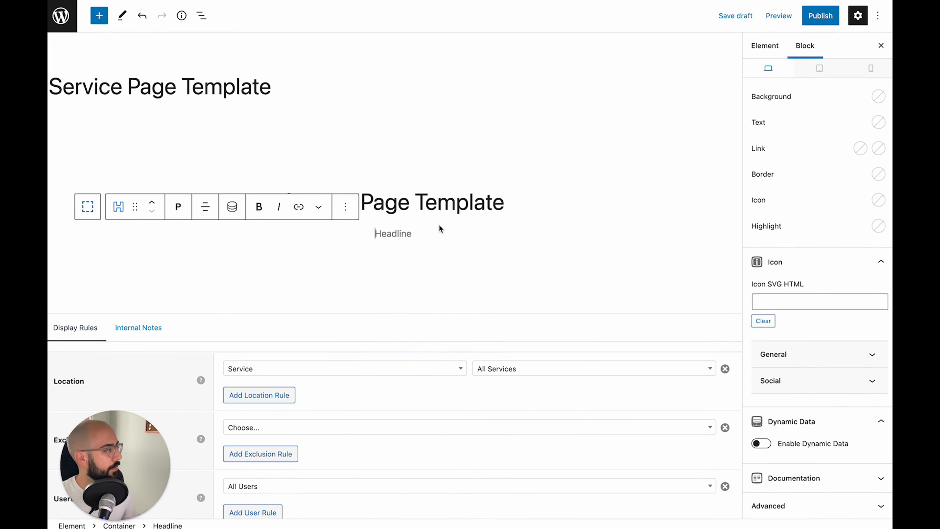
click(762, 444)
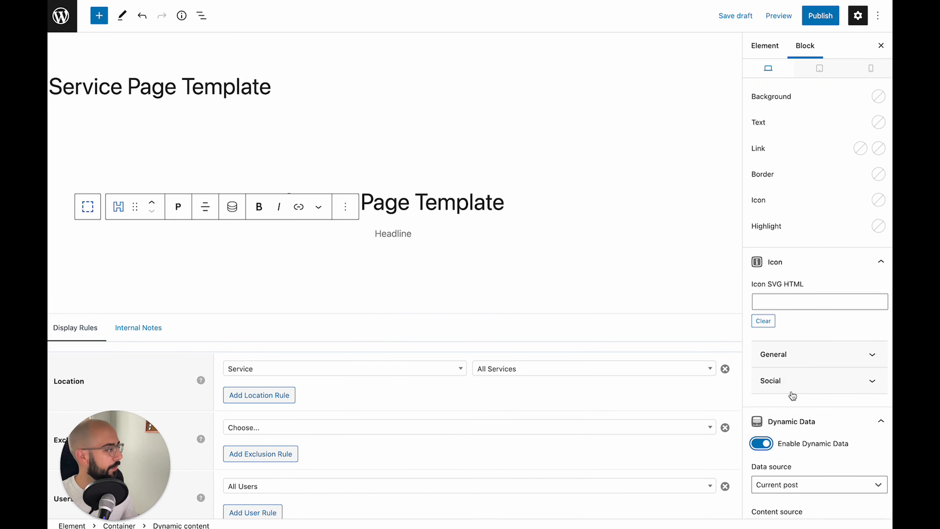
scroll(793, 395, down, 4)
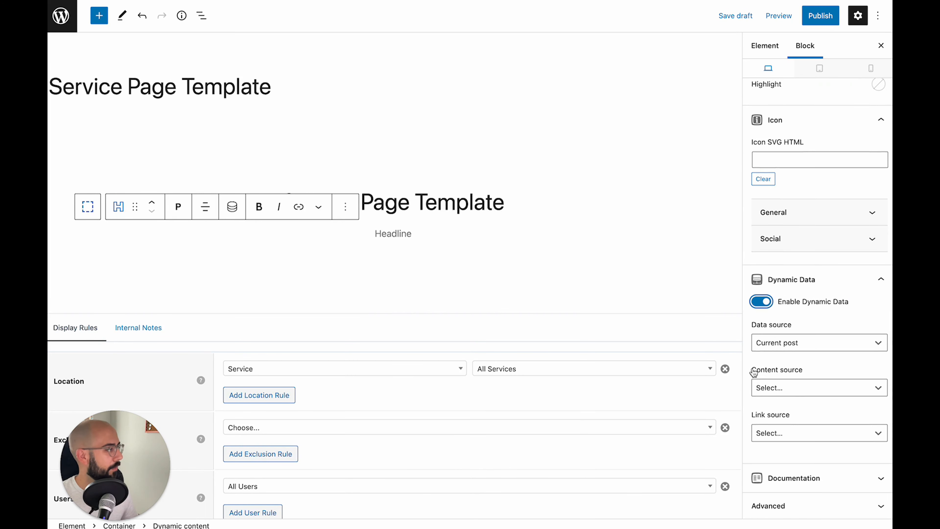
click(768, 344)
click(766, 342)
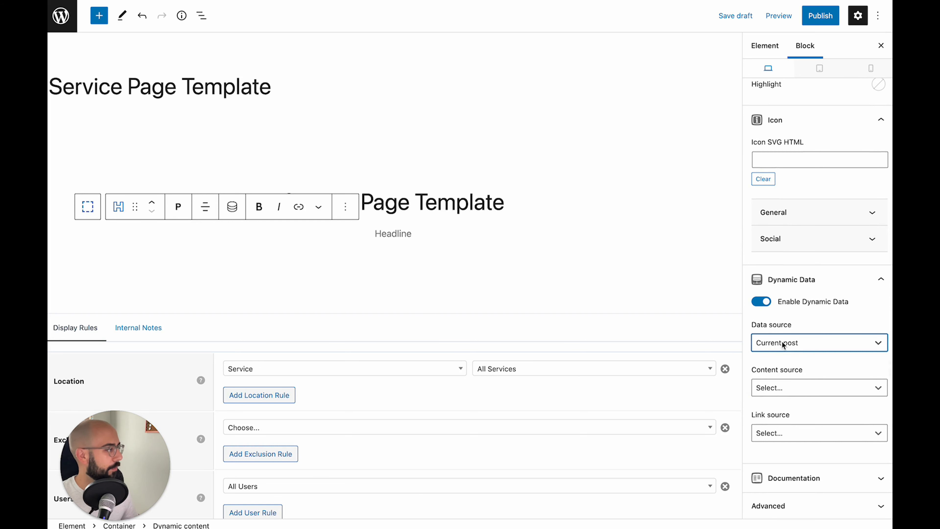
click(789, 388)
click(785, 496)
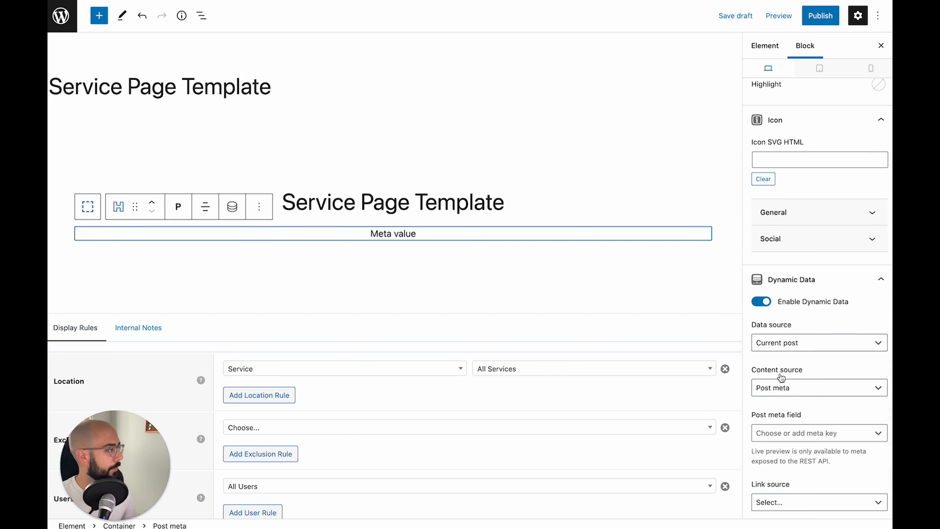
scroll(780, 376, down, 2)
Enter service_tagline as the meta key so the line previews as Meta value
click(779, 376)
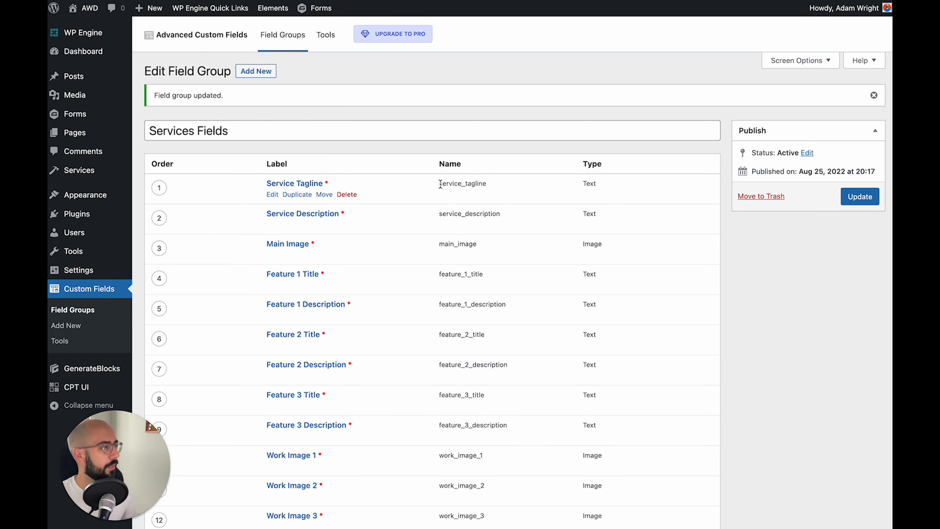
drag(440, 184, 494, 188)
key(ctrl+c)
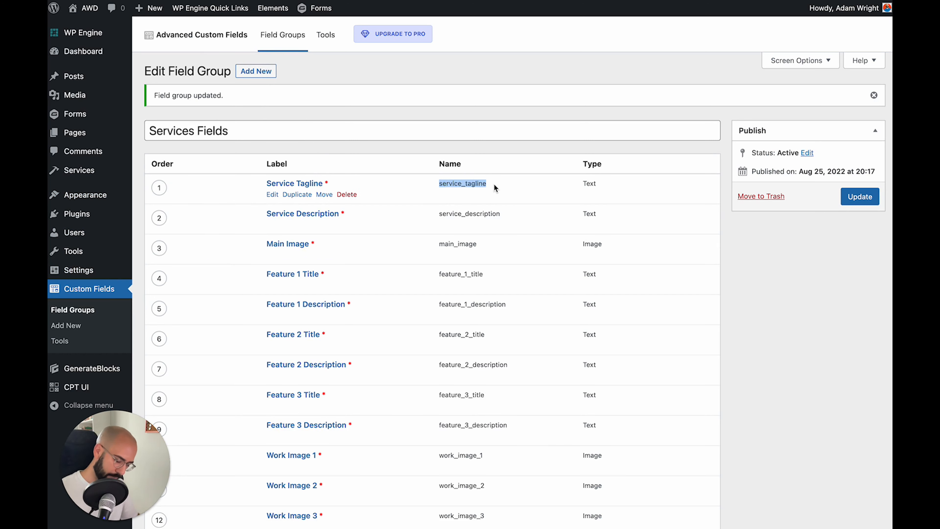
click(478, 0)
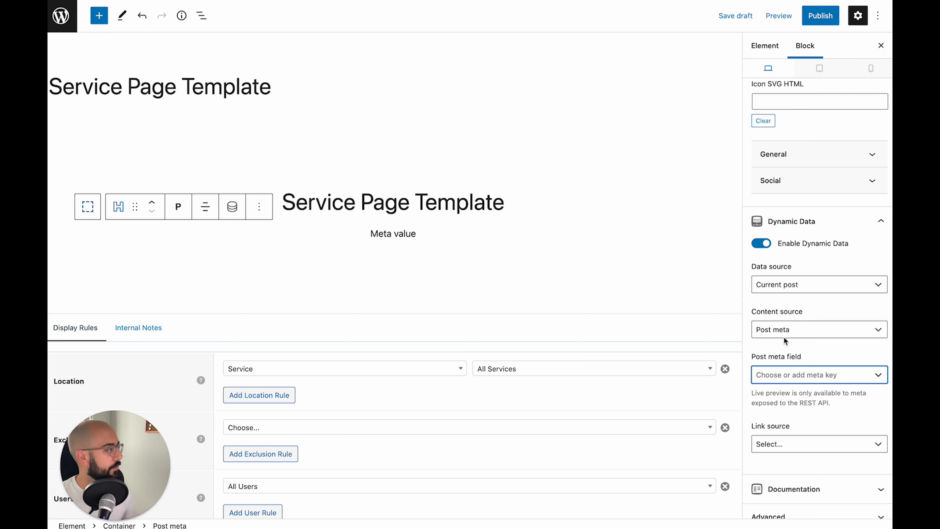
key(ctrl+v)
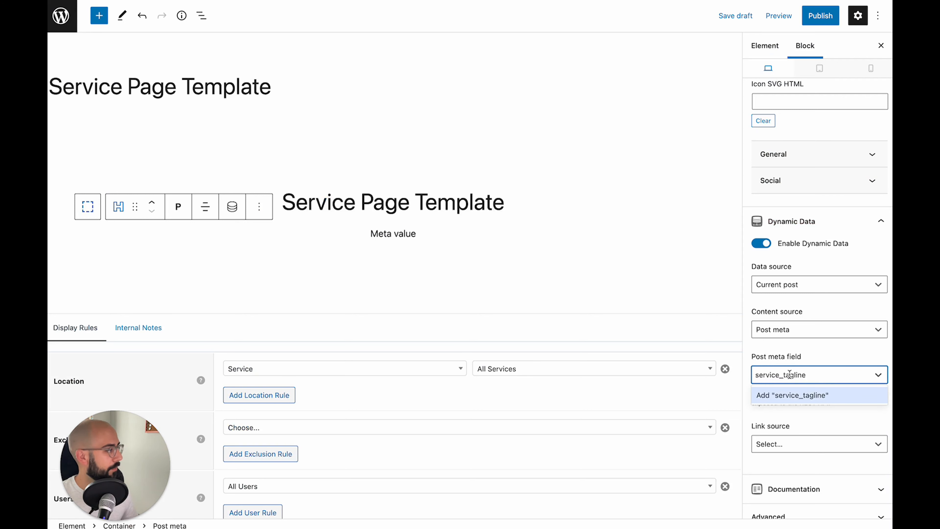
key(Return)
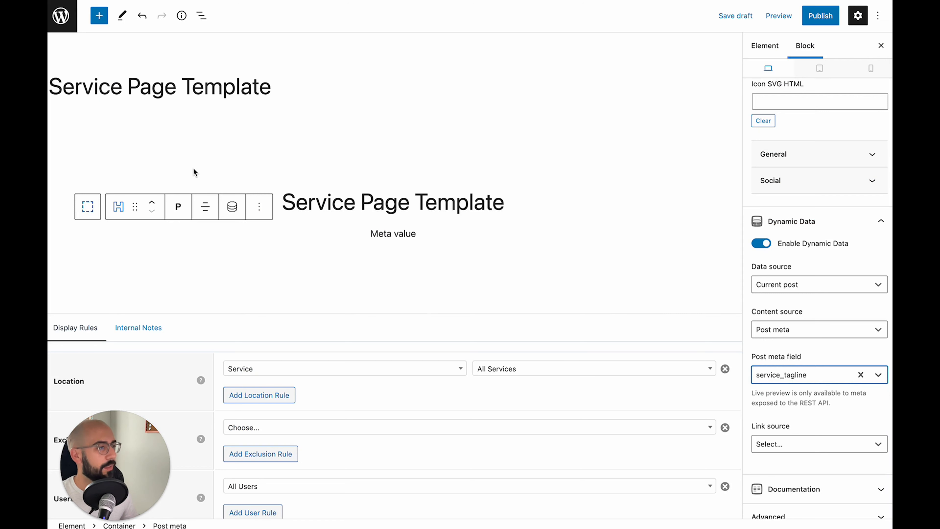
click(69, 139)
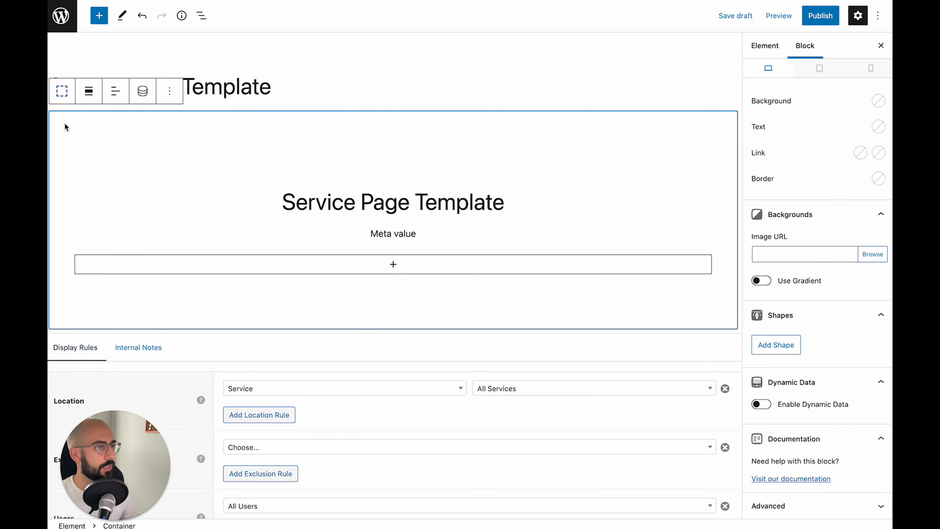
Set the hero container background to the var(--contrast-3) grey preset and browse for a background image
scroll(831, 307, up, 5)
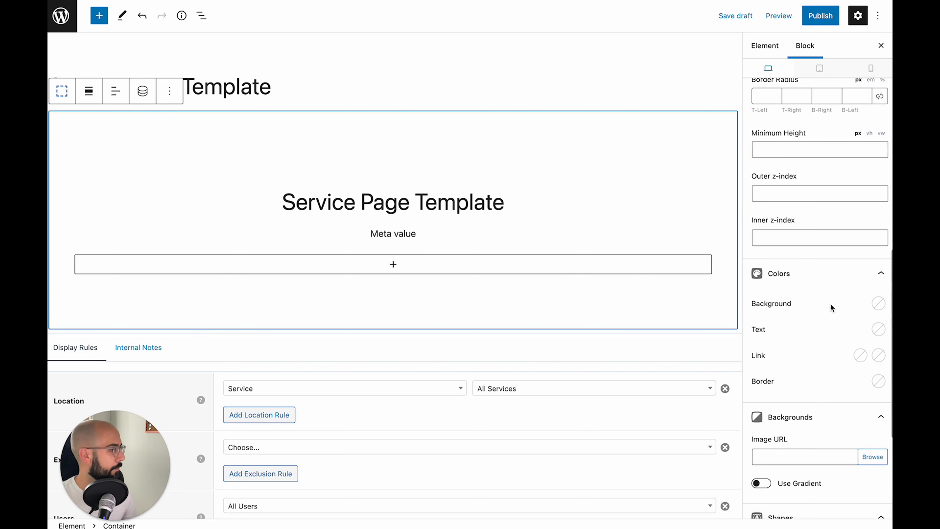
click(879, 304)
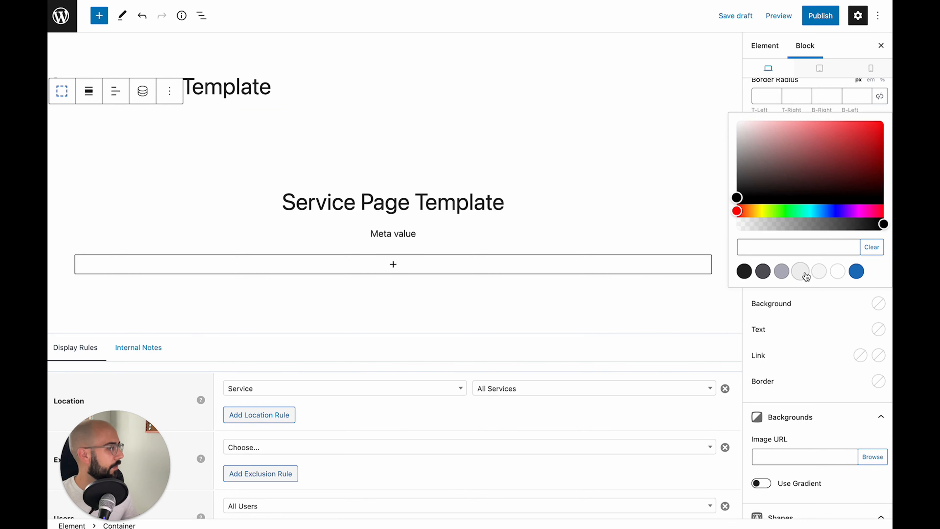
click(782, 272)
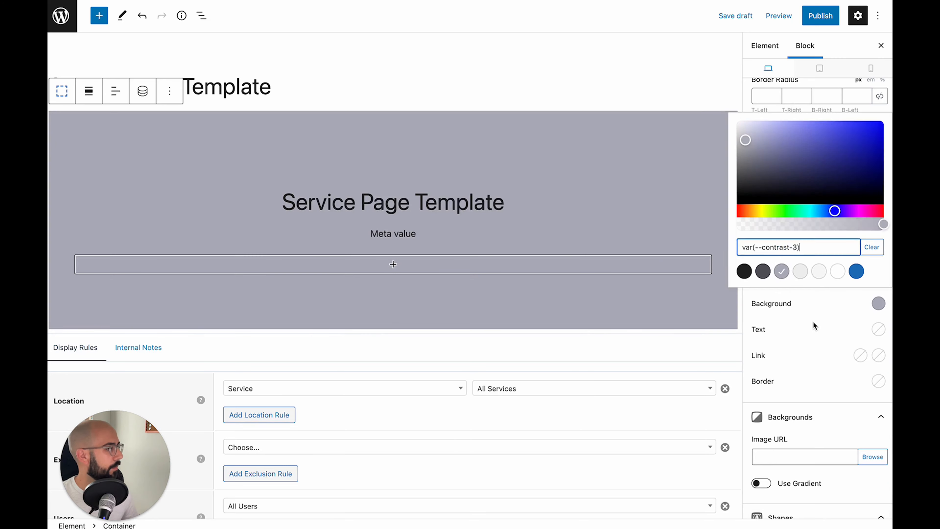
click(814, 325)
click(864, 404)
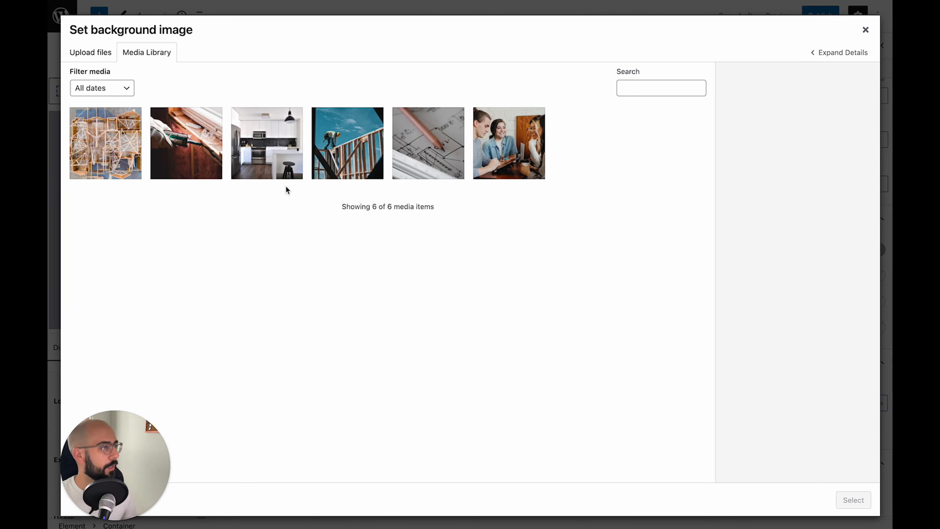
Use the blueprint image as the hero background, faded to 0.12 opacity
click(432, 166)
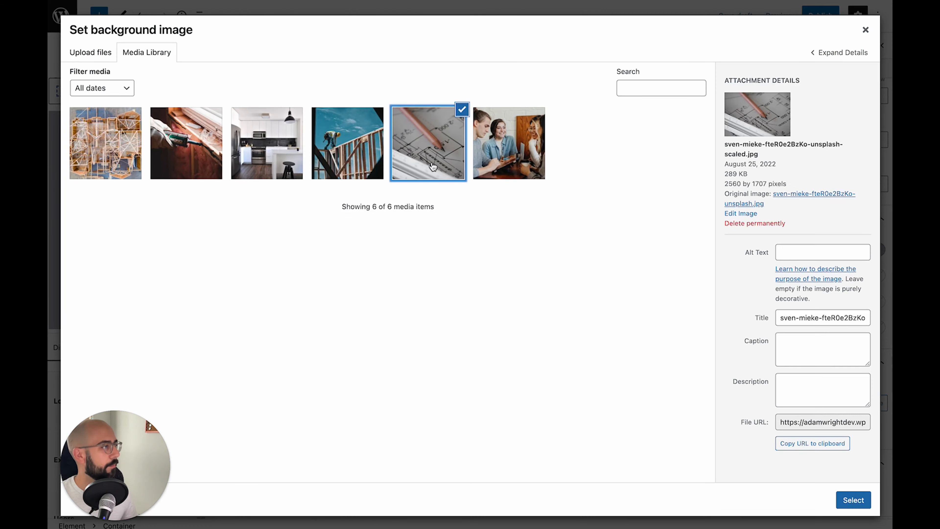
click(854, 501)
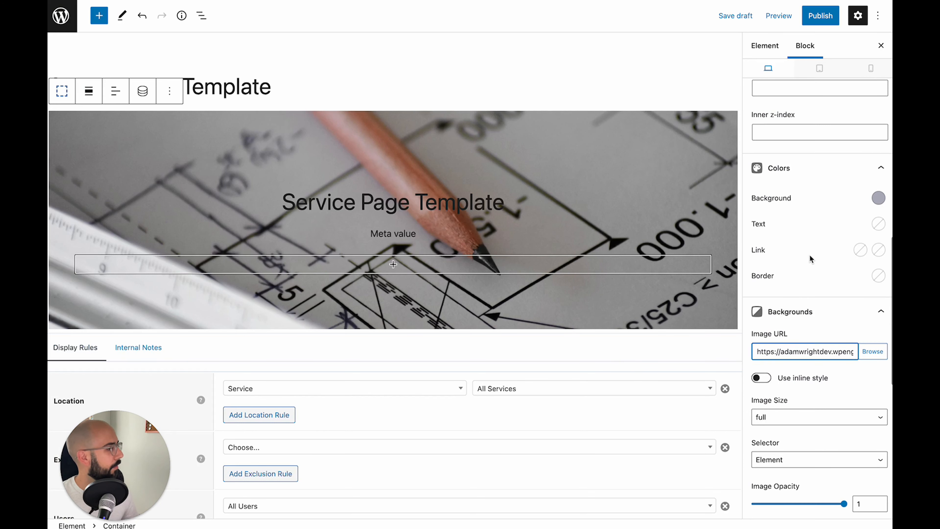
scroll(838, 259, down, 3)
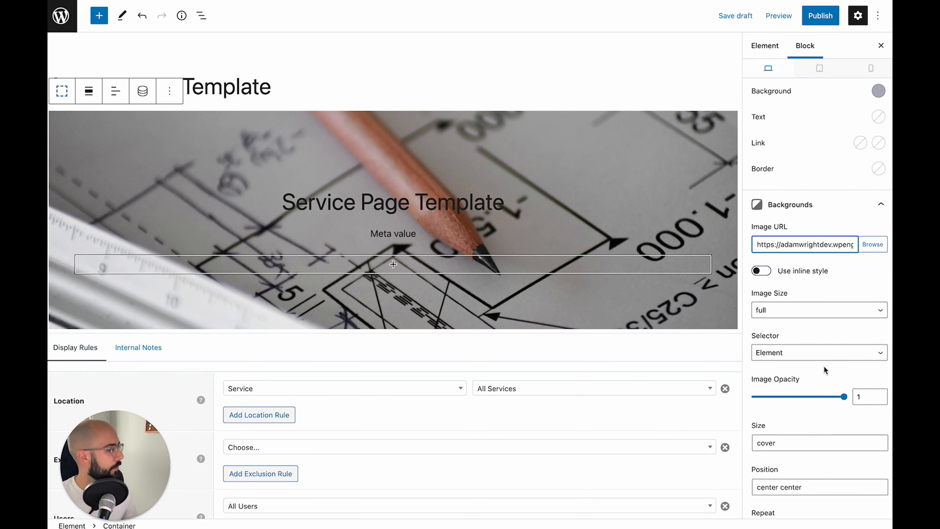
drag(840, 397, 763, 403)
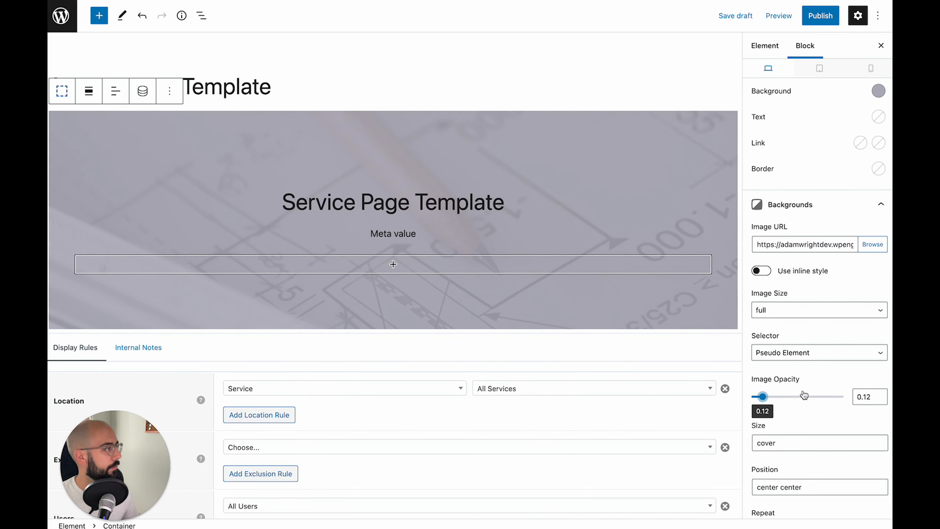
Change the hero container background colour to the light var(--base) swatch
scroll(801, 394, up, 2)
click(878, 159)
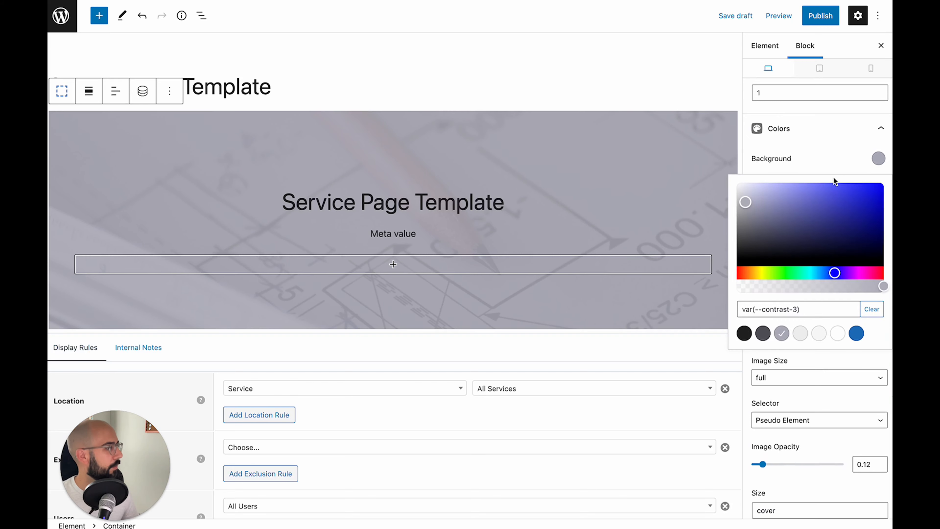
click(801, 334)
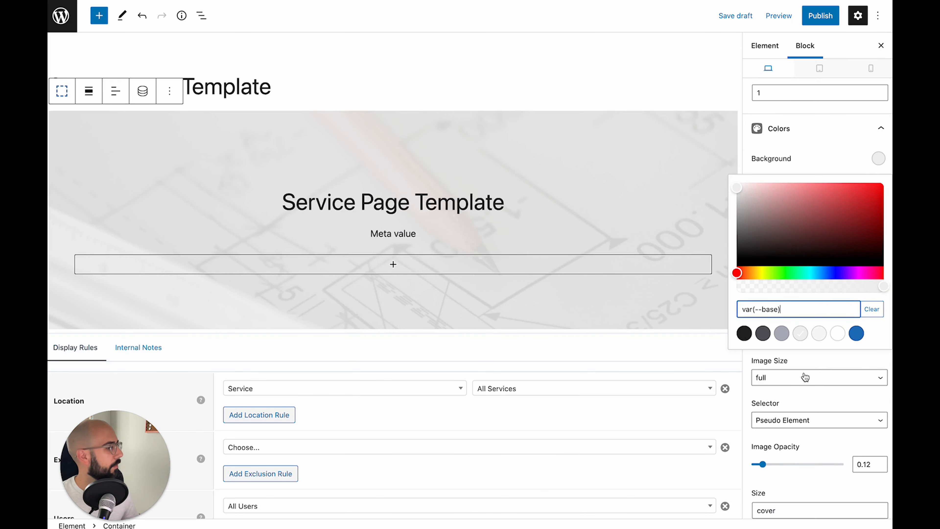
click(804, 405)
scroll(796, 370, down, 10)
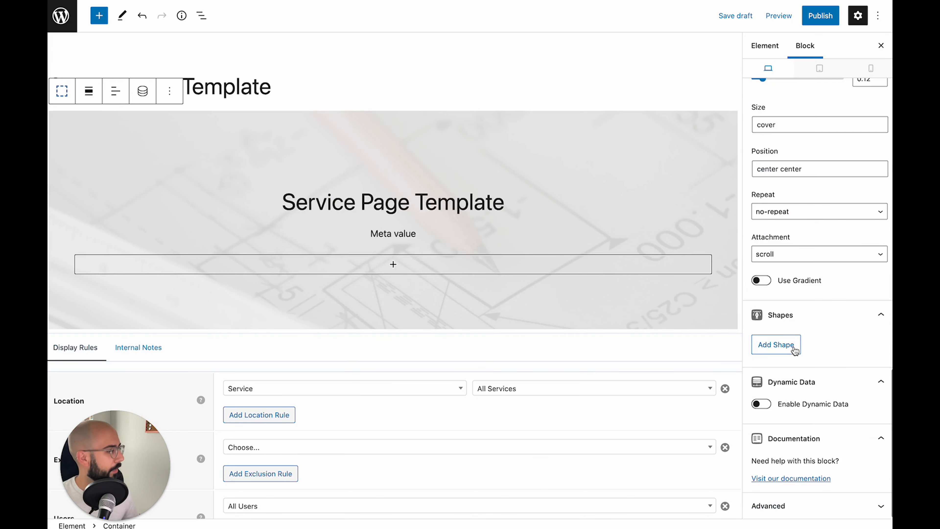
Add a Triangles bottom shape divider, 100 px high, coloured var(--base-3)
click(776, 344)
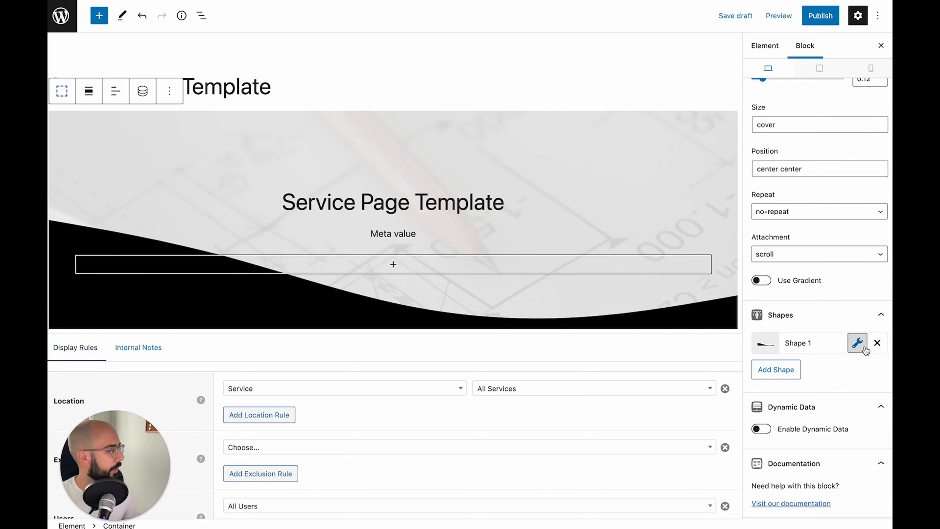
click(857, 343)
click(797, 266)
scroll(797, 276, down, 5)
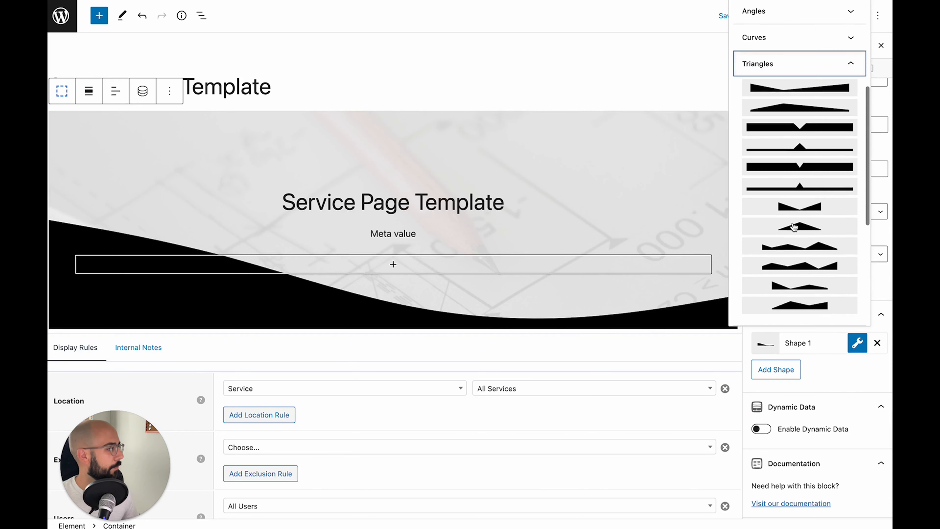
click(800, 286)
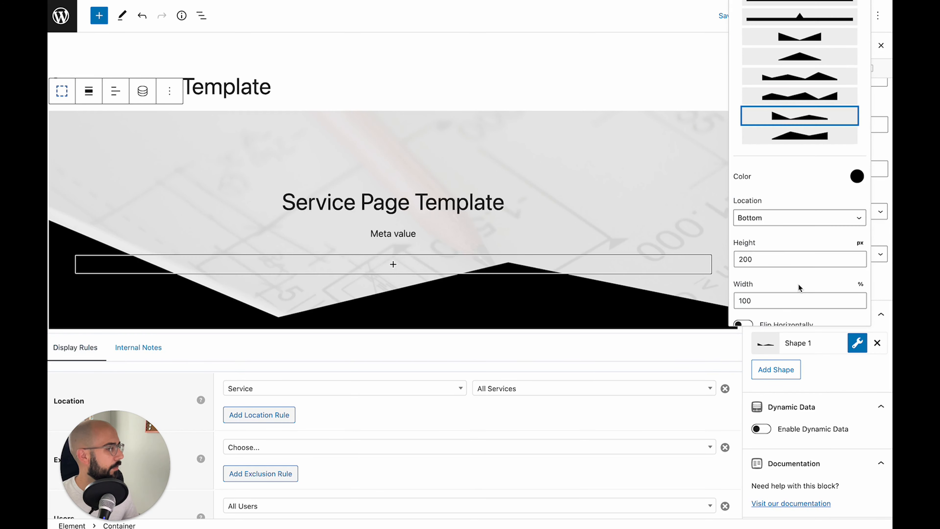
double_click(751, 260)
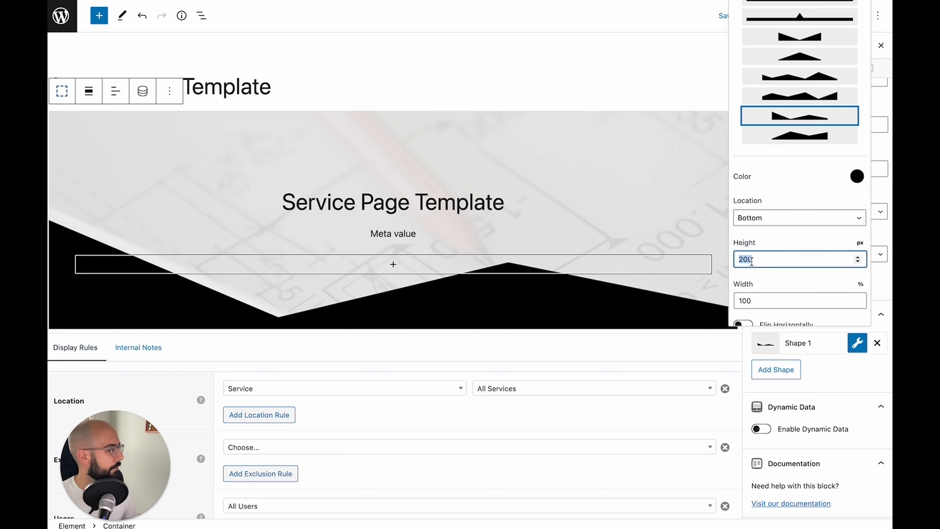
text(50)
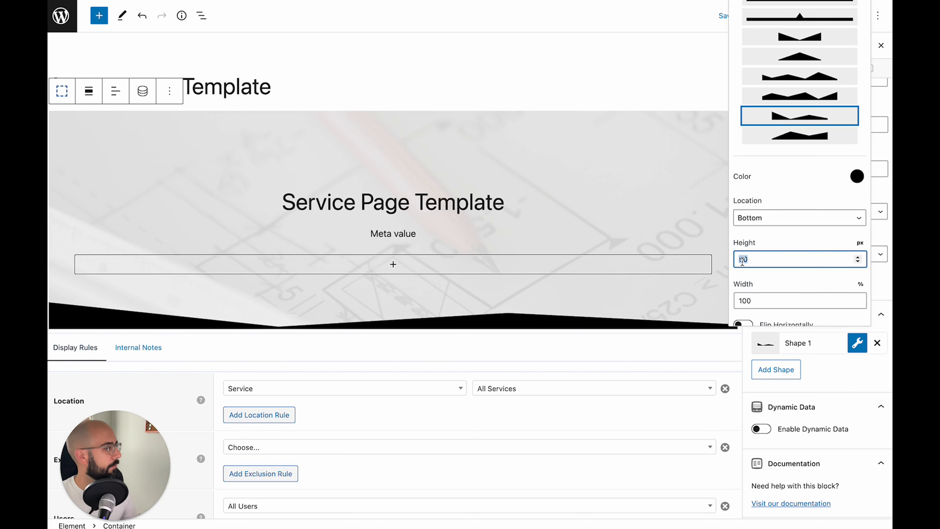
text(100)
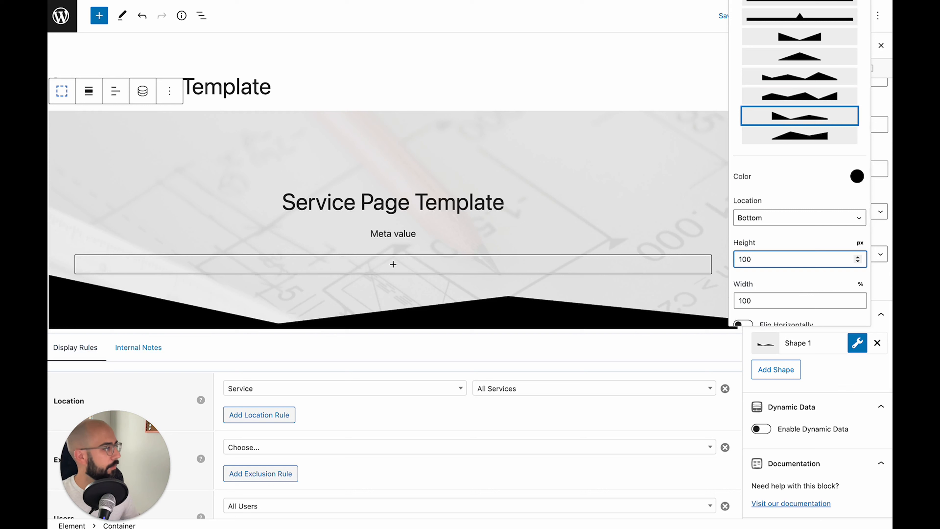
scroll(792, 292, down, 3)
click(857, 120)
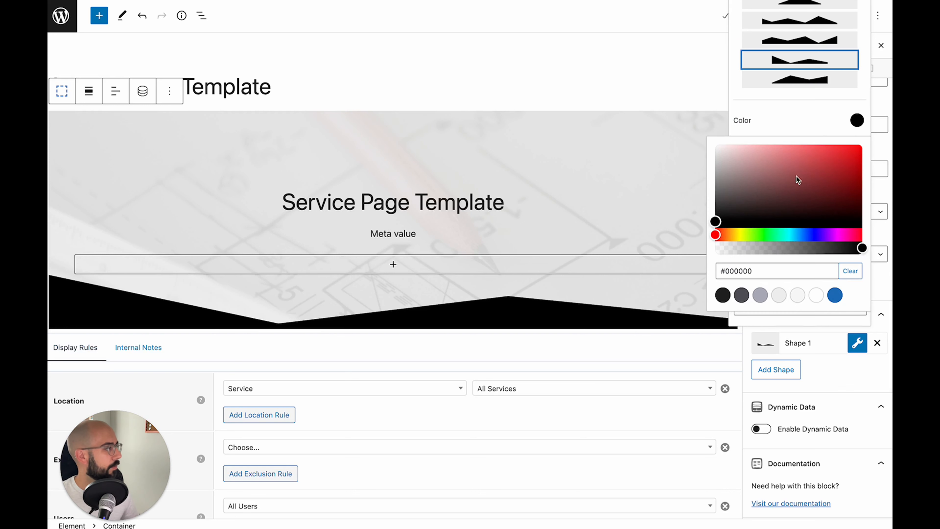
click(817, 295)
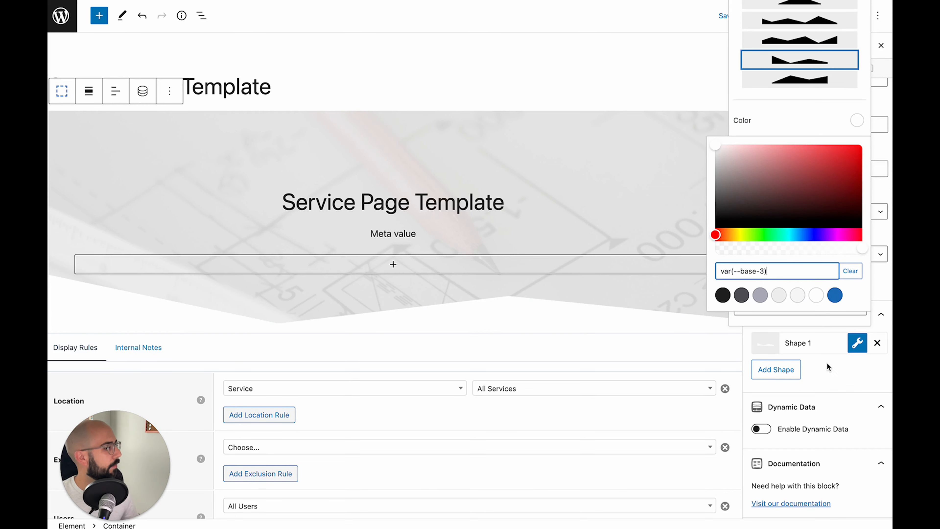
click(836, 374)
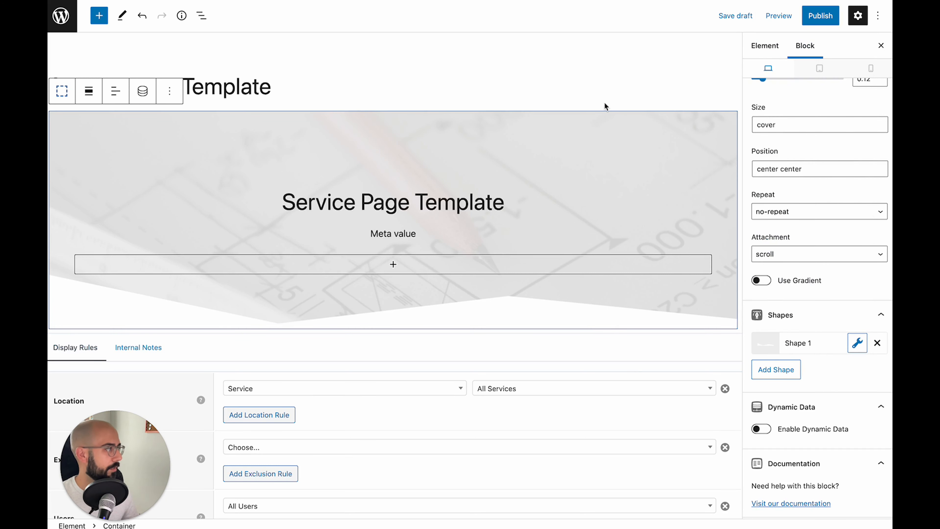
Save the draft and insert a Buttons block below the Meta value line
click(735, 16)
click(412, 234)
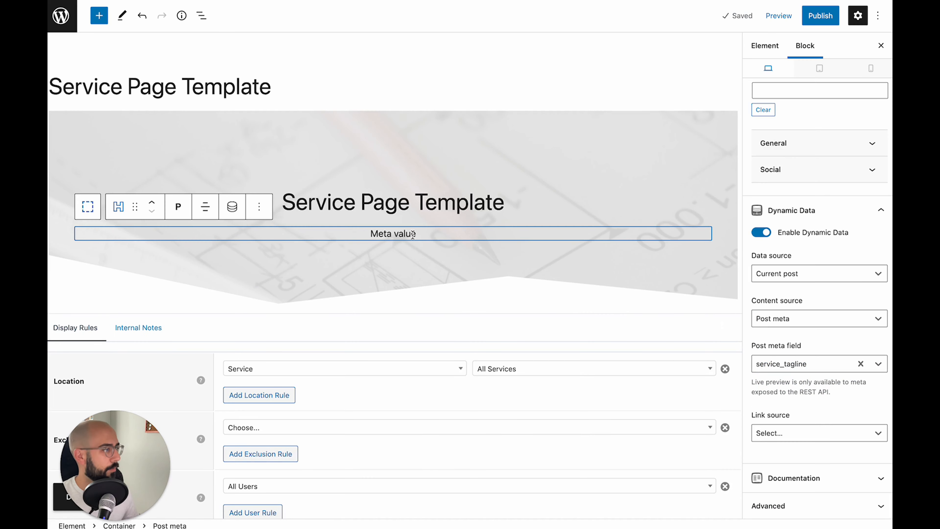
key(Return)
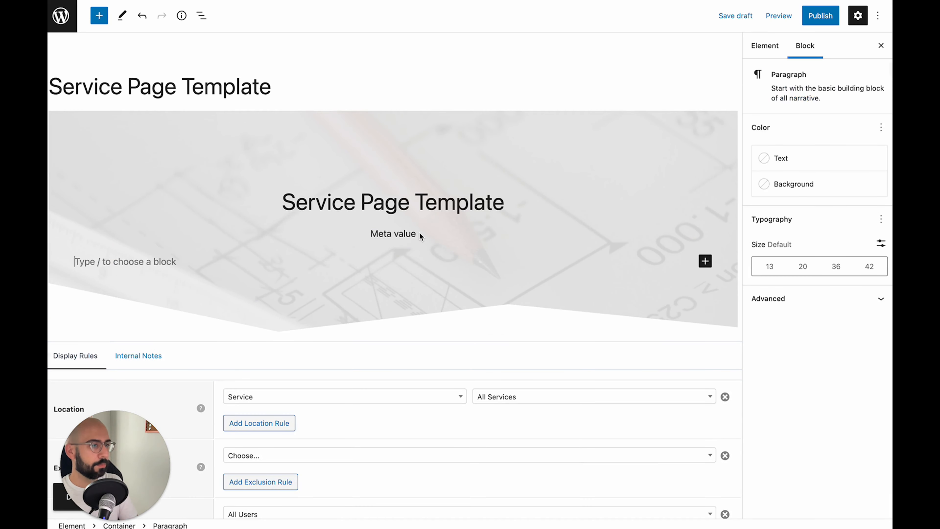
text(but)
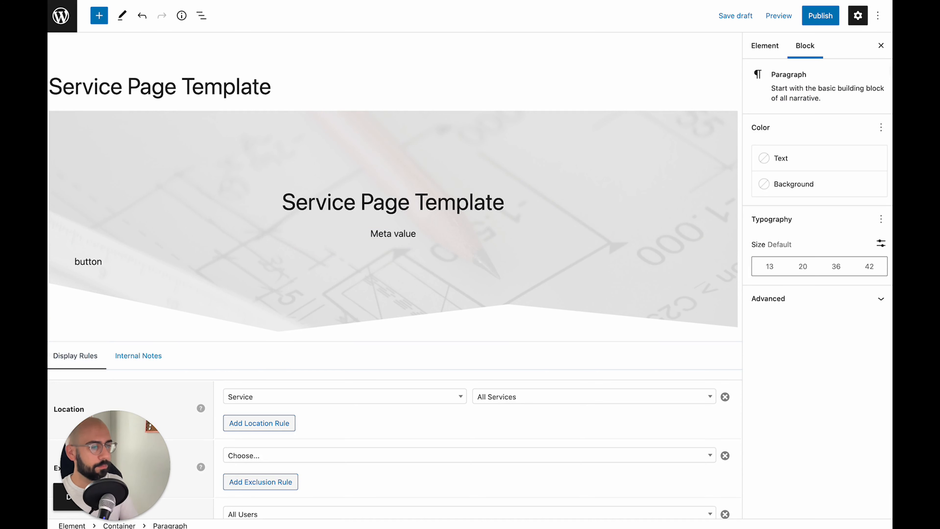
text(ton)
key(BackSpace)
key(BackSpace)
key(BackSpace)
key(BackSpace)
key(BackSpace)
key(BackSpace)
text(/butto)
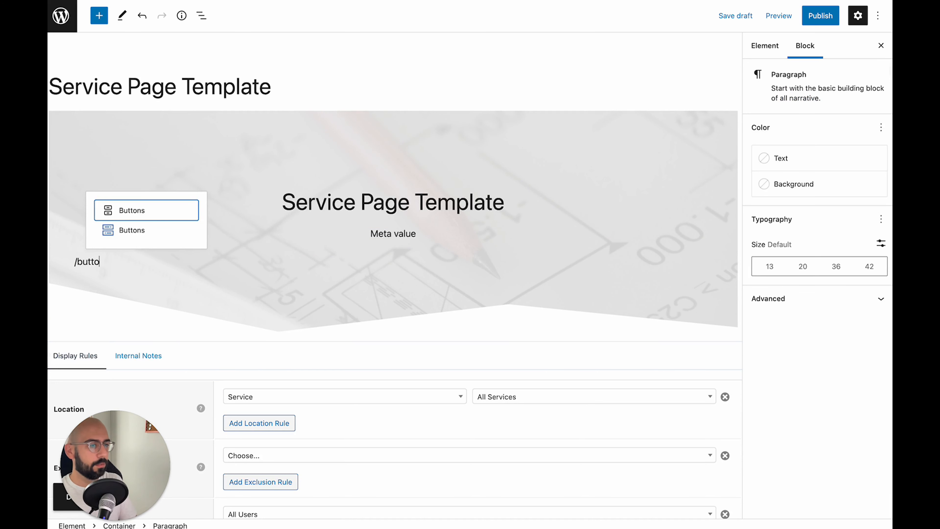
click(148, 230)
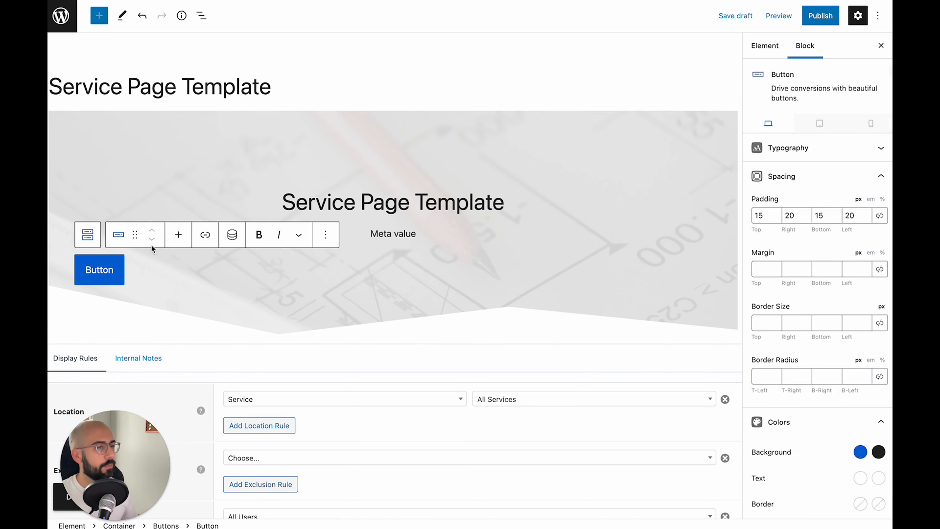
Centre the buttons group and label the button 'Get Started'
click(90, 236)
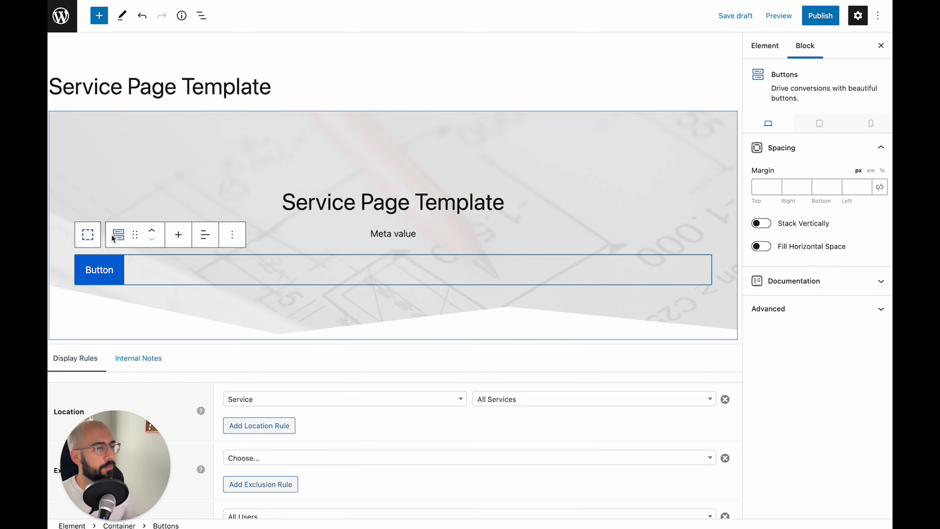
click(205, 234)
click(225, 290)
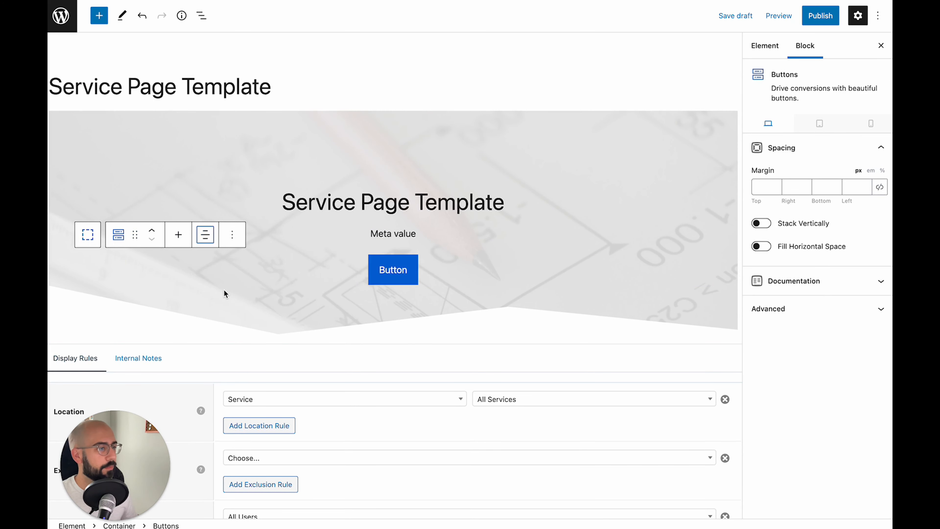
click(391, 270)
double_click(394, 271)
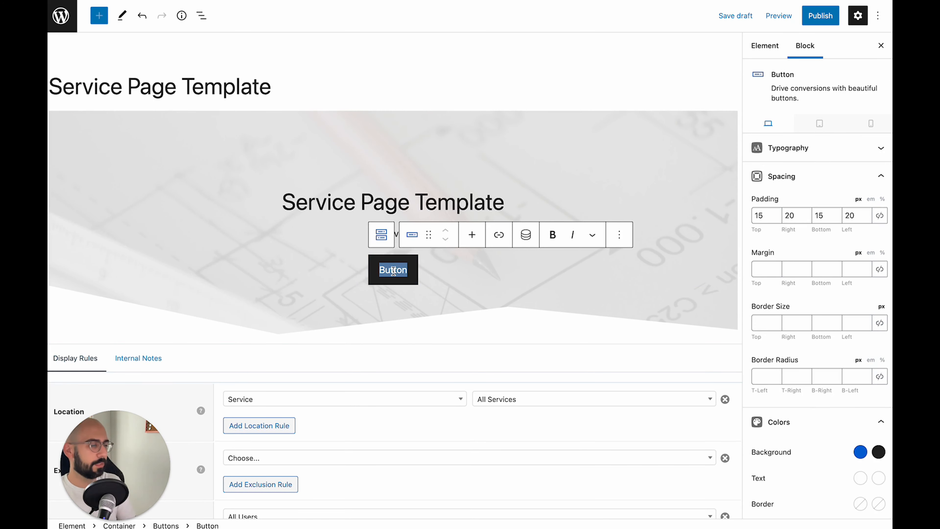
text(Get Started)
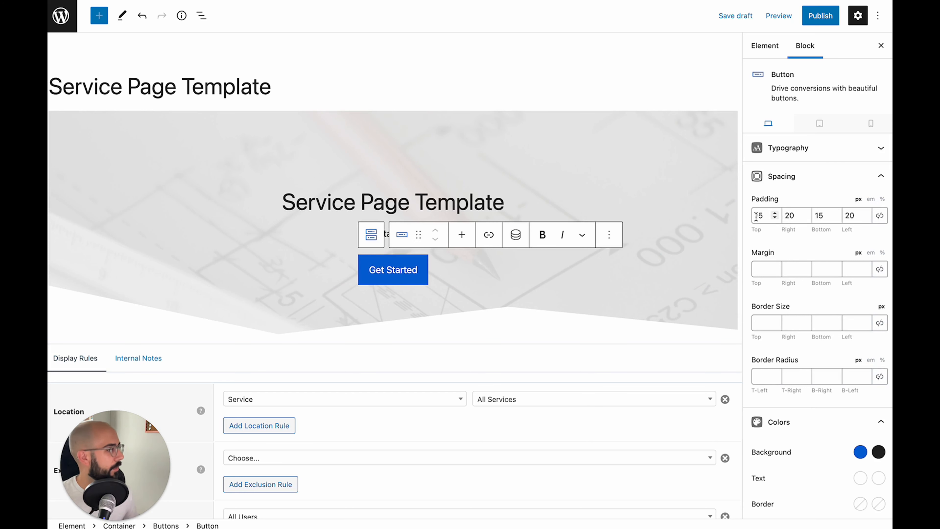
Give the button 10 px top and bottom padding and a 2 px border on all sides
click(757, 216)
text(10)
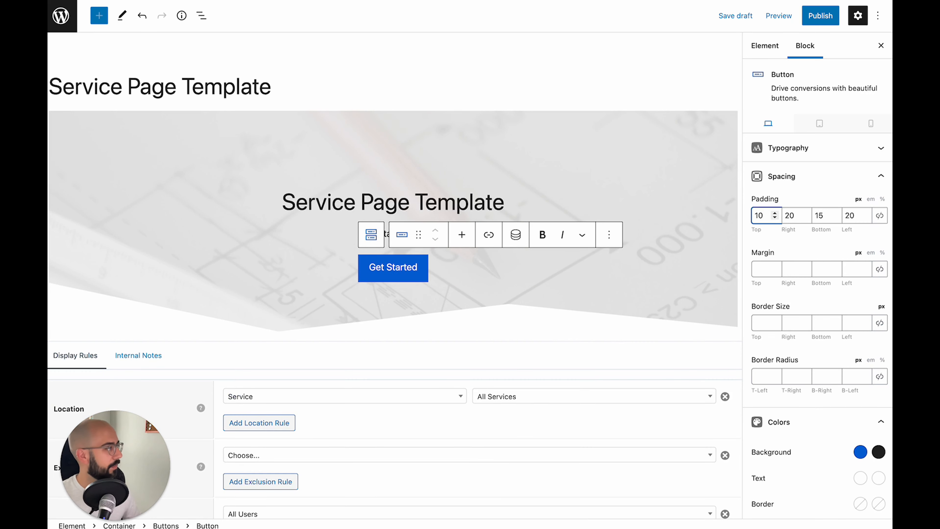
double_click(821, 215)
text(10)
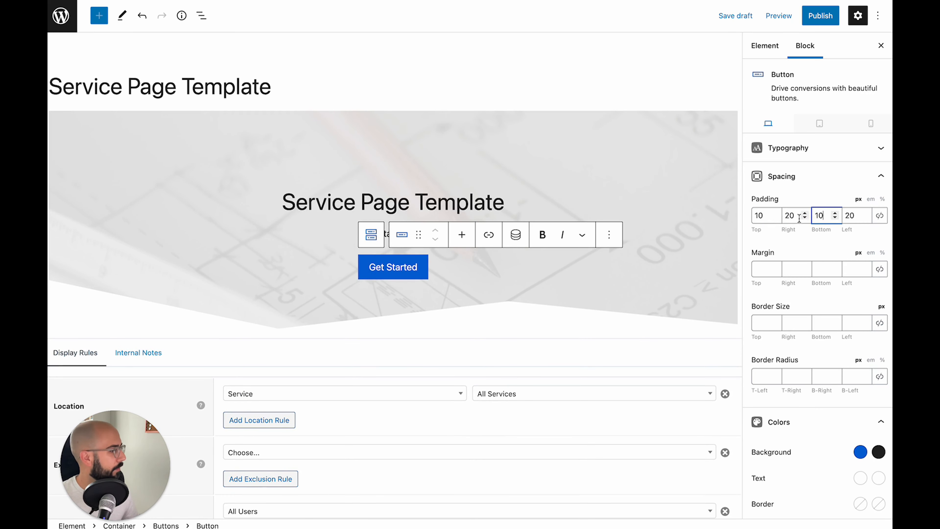
click(759, 320)
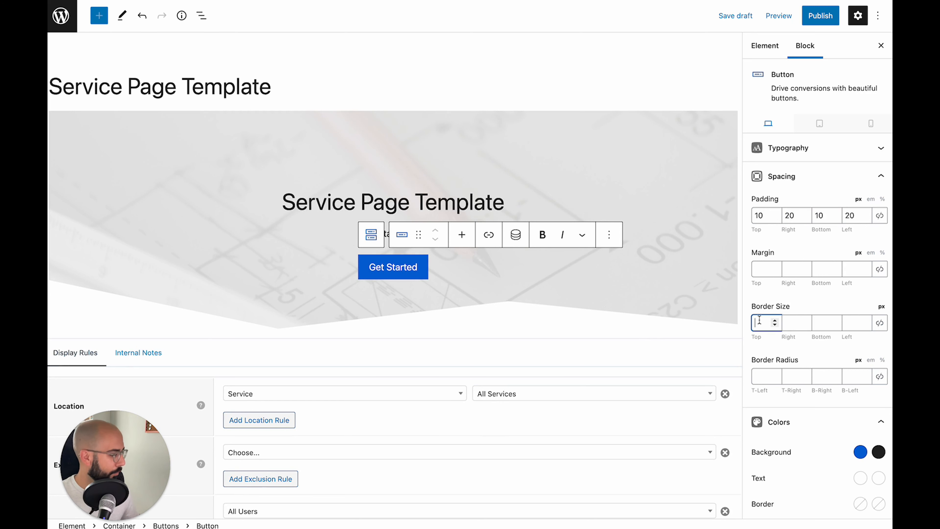
text(2)
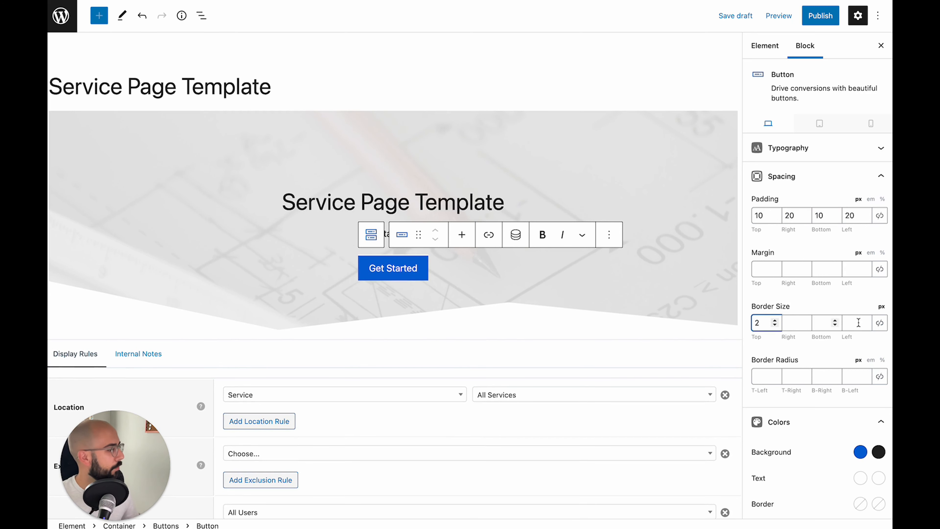
click(880, 323)
scroll(816, 333, down, 5)
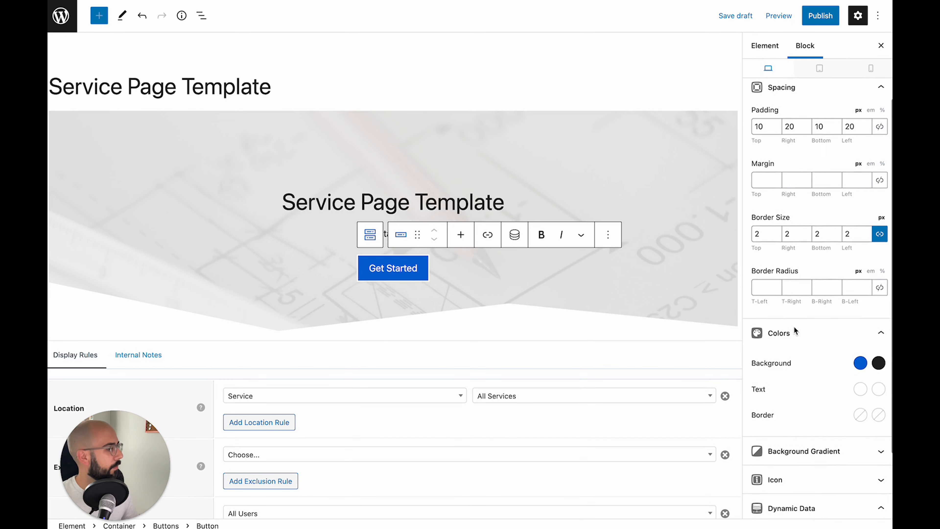
Set the button text to accent blue and leave its background cleared
click(859, 362)
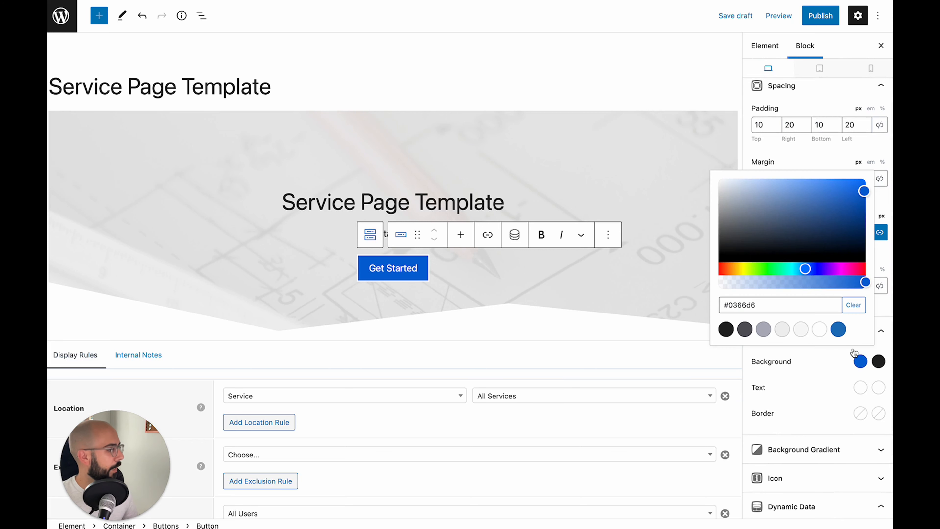
click(853, 305)
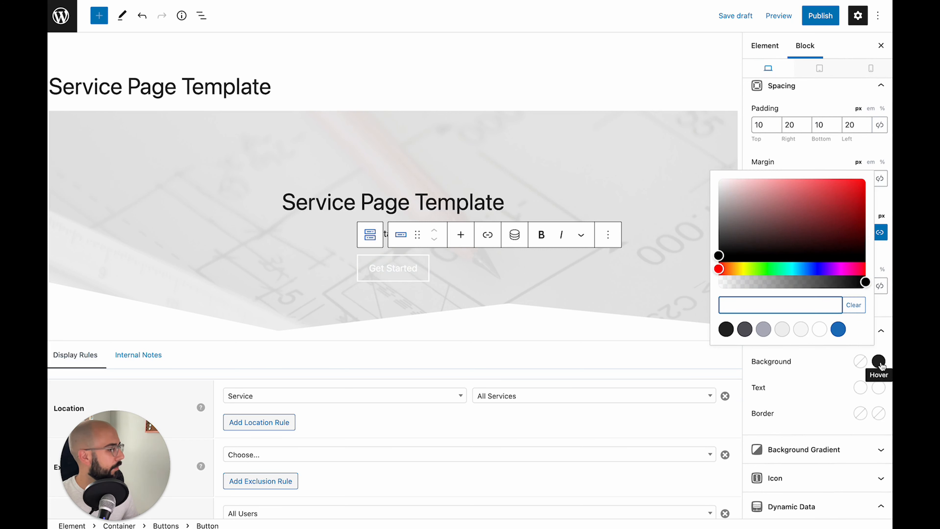
click(838, 332)
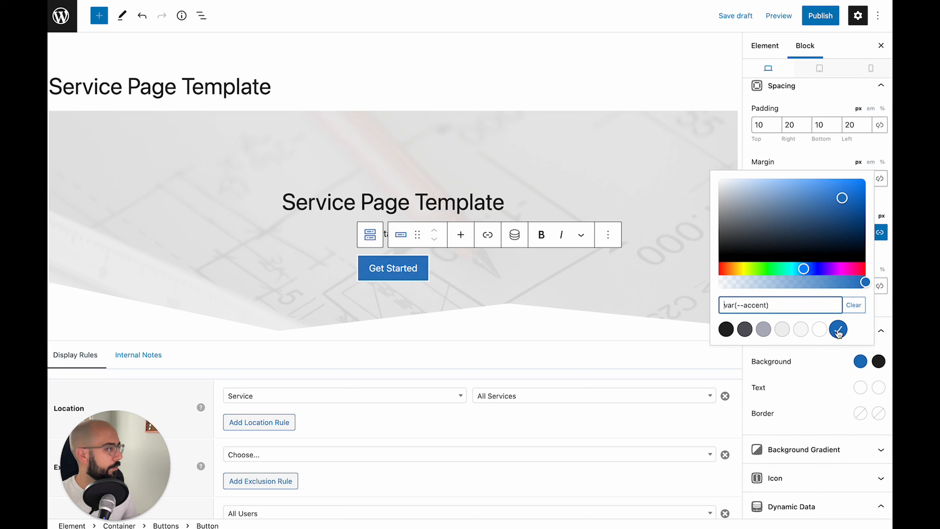
click(822, 365)
click(861, 388)
click(838, 356)
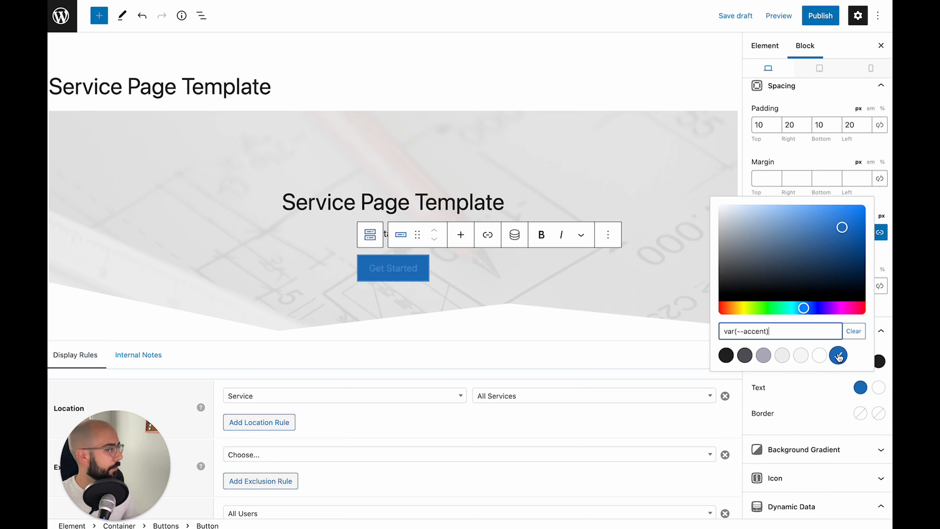
click(821, 391)
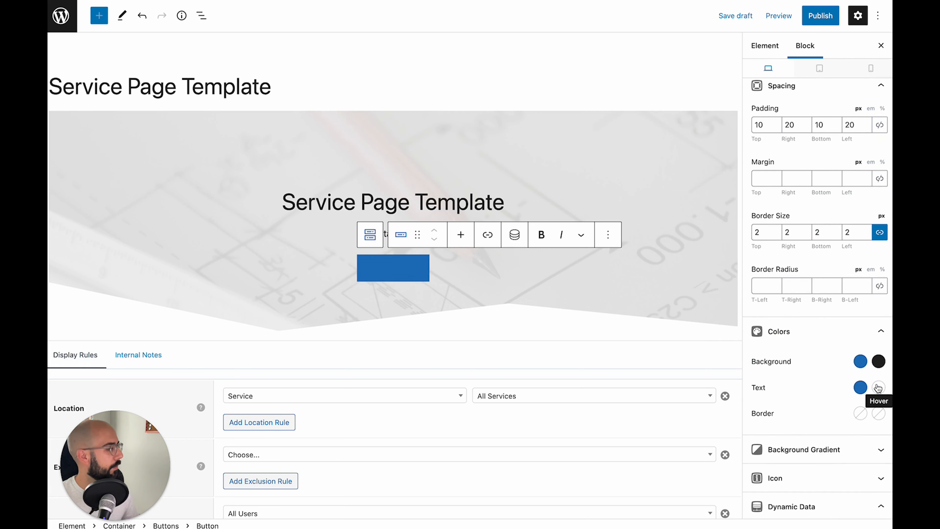
click(861, 362)
click(854, 304)
click(824, 371)
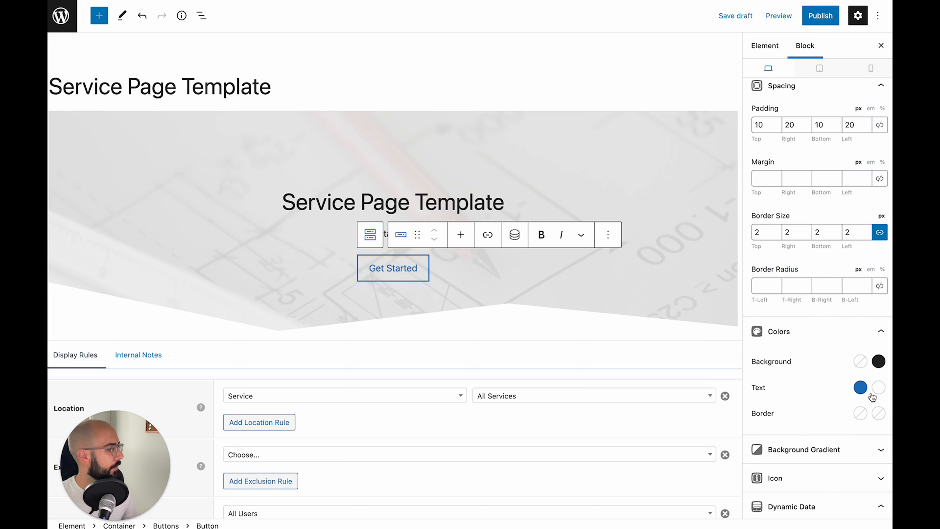
Make the button text white and the background accent blue on hover
click(878, 388)
click(838, 356)
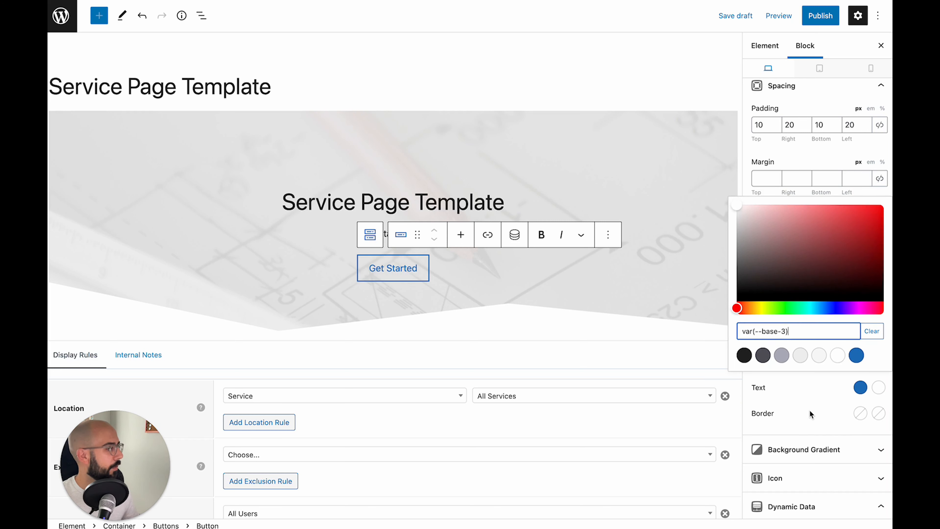
click(810, 414)
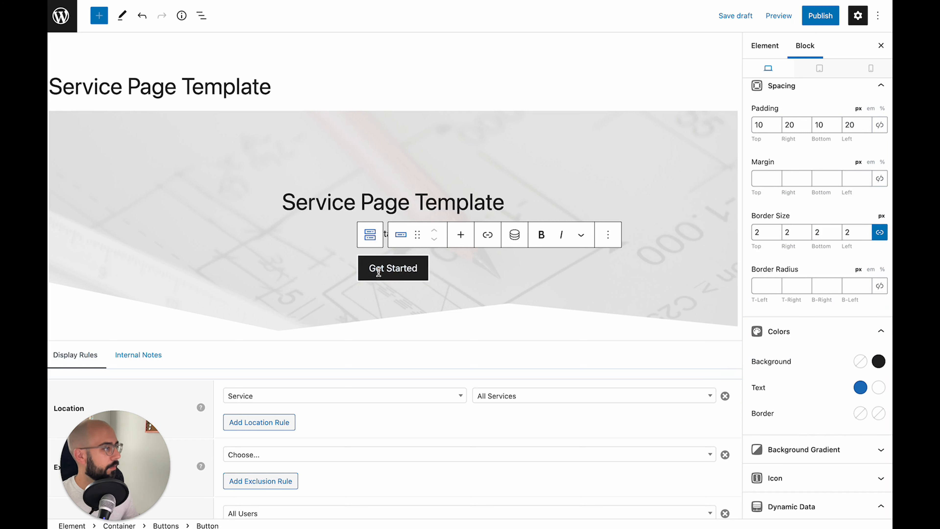
click(879, 361)
click(856, 329)
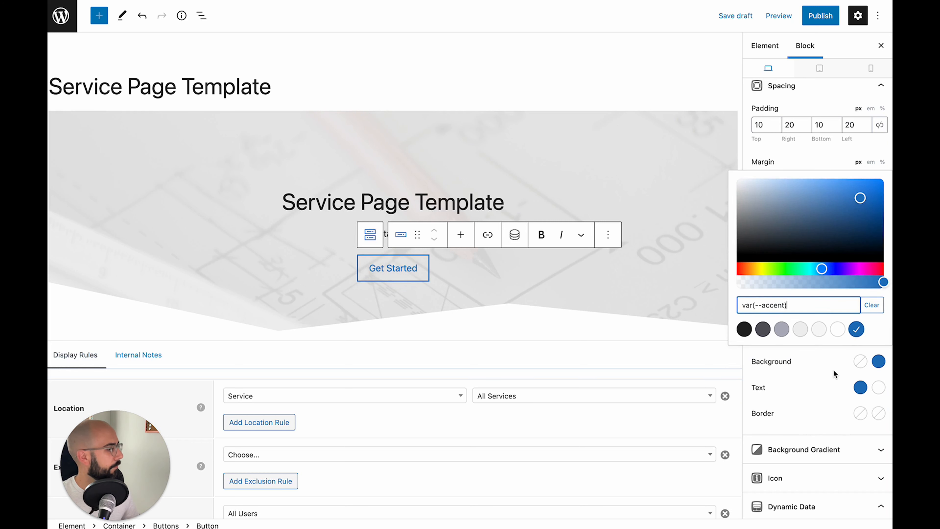
click(834, 370)
Set the button border to accent blue in both normal and hover states
scroll(823, 370, down, 2)
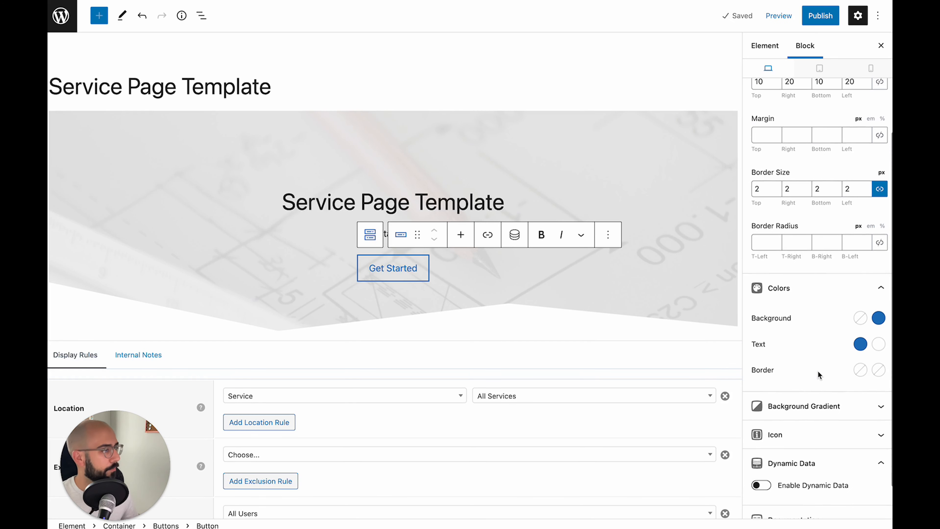
click(860, 370)
click(838, 337)
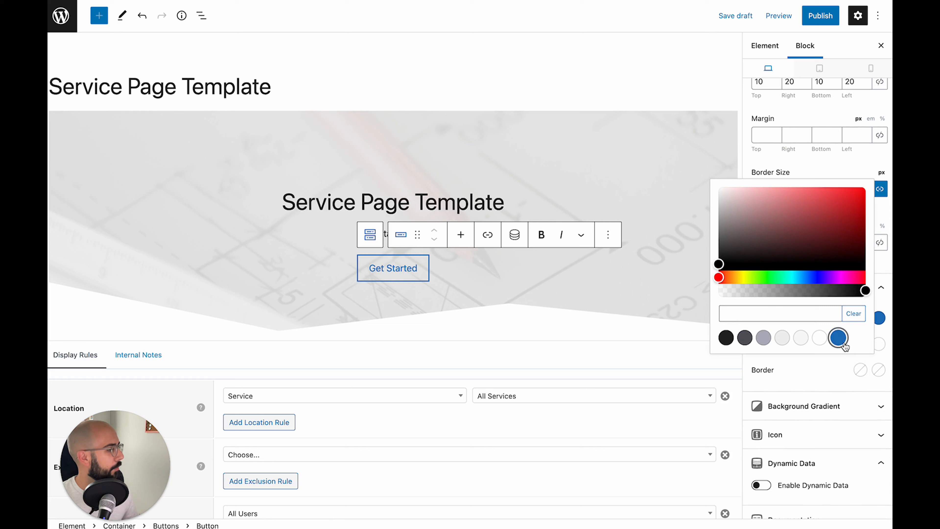
click(878, 370)
click(856, 337)
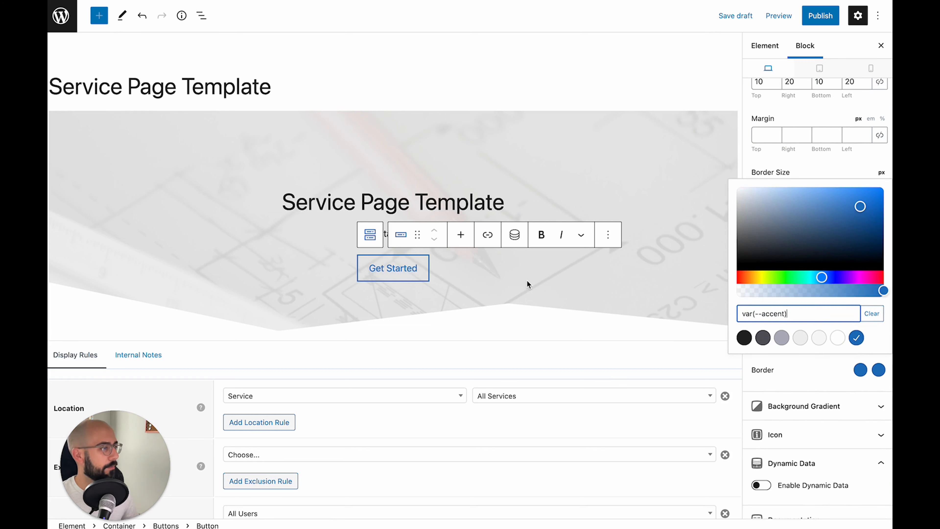
click(803, 376)
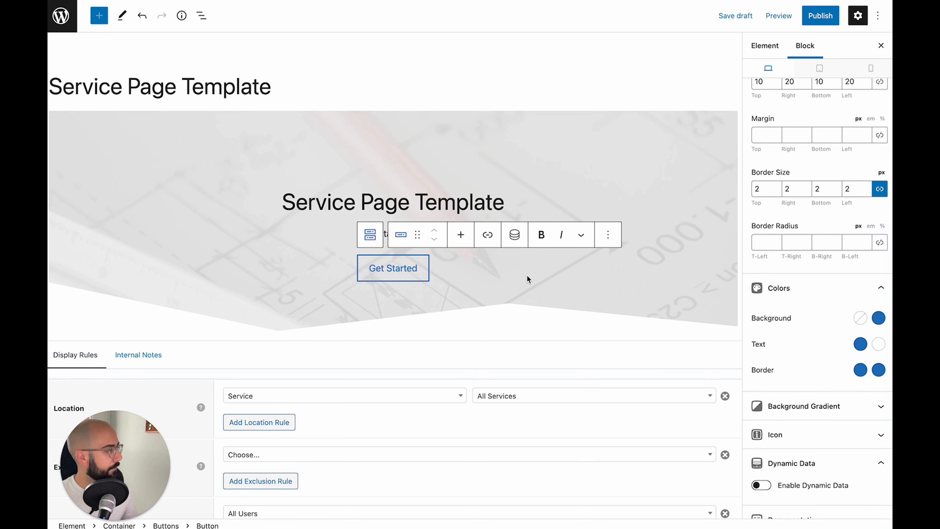
Link the Get Started button to #contact
click(488, 236)
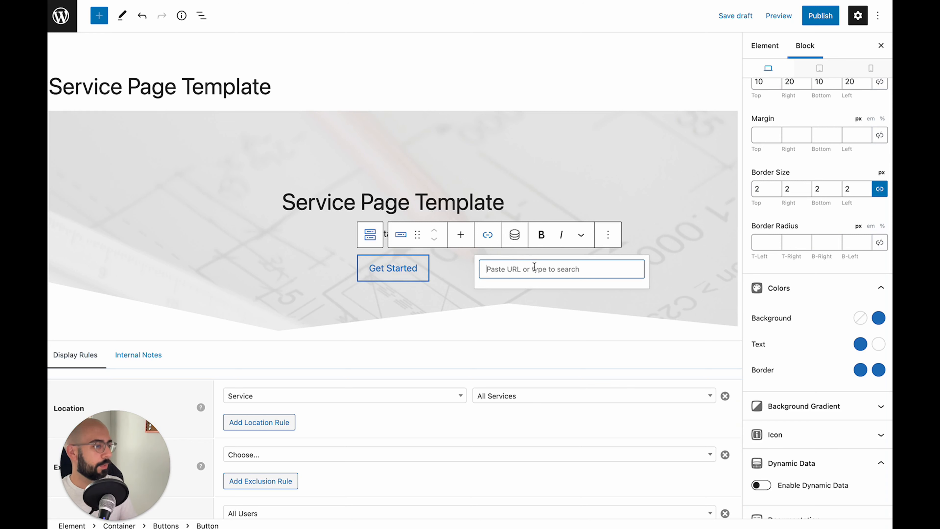
text(#contact)
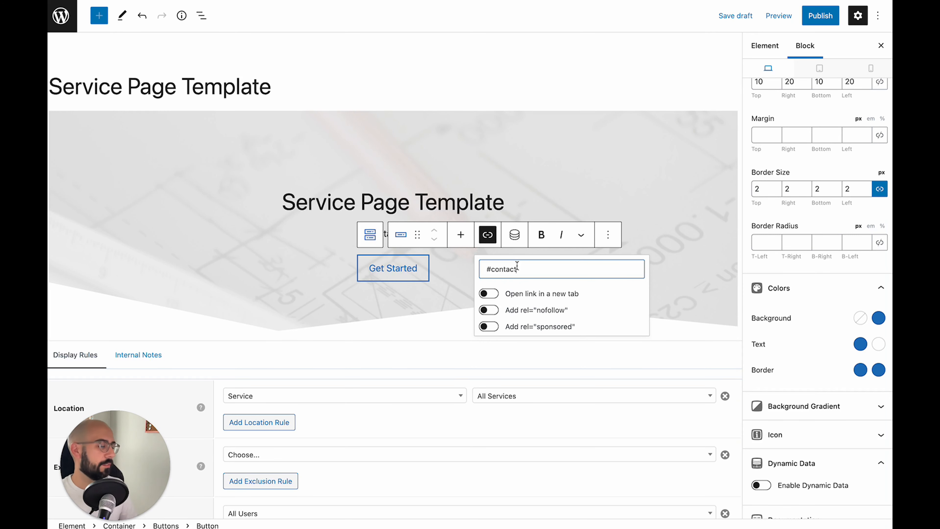
Select the Service Page Template heading and set its font weight to Bold
click(391, 300)
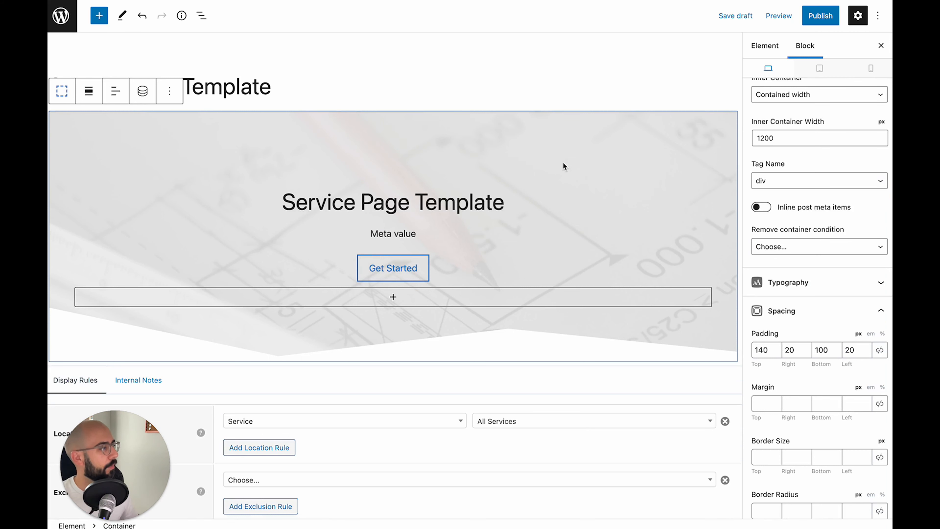
triple_click(407, 206)
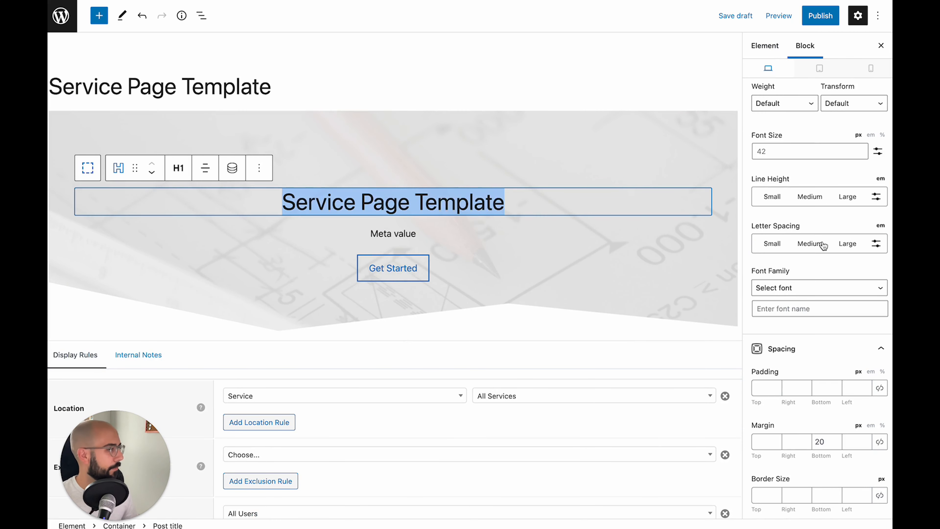
triple_click(469, 201)
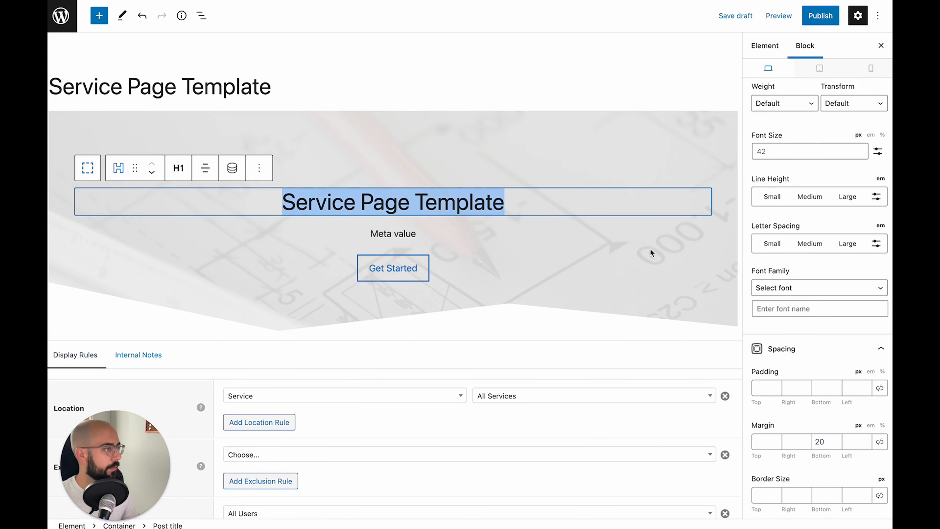
scroll(845, 337, up, 5)
click(785, 200)
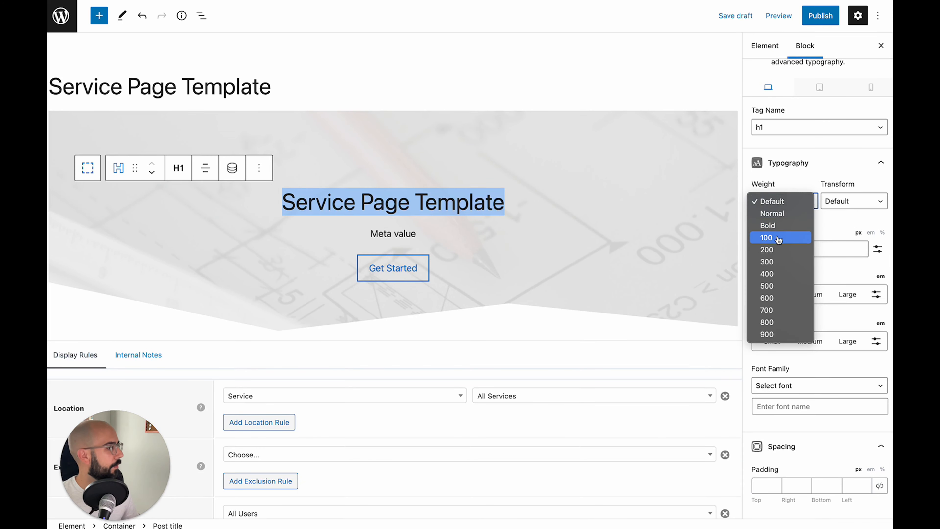
click(774, 231)
Colour the heading text with the var(--accent) blue preset
scroll(819, 288, down, 1)
scroll(818, 288, down, 9)
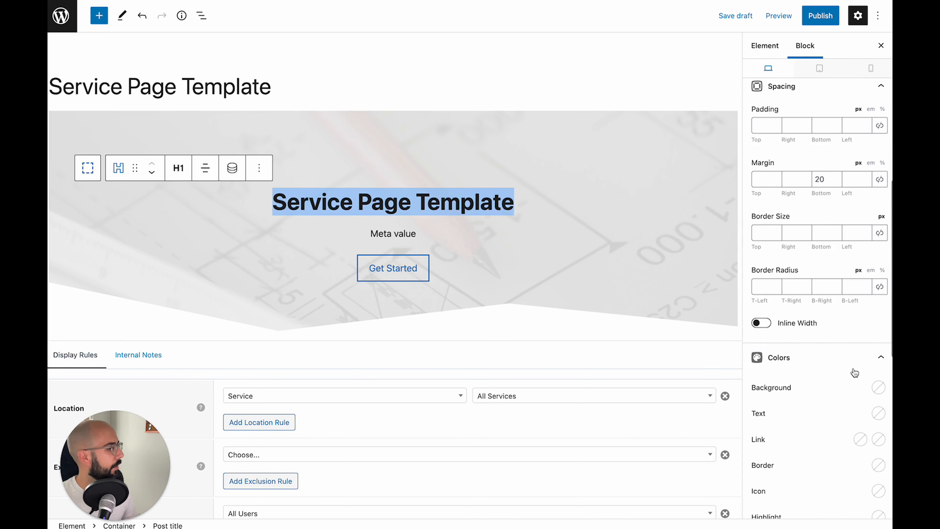
click(878, 414)
click(854, 380)
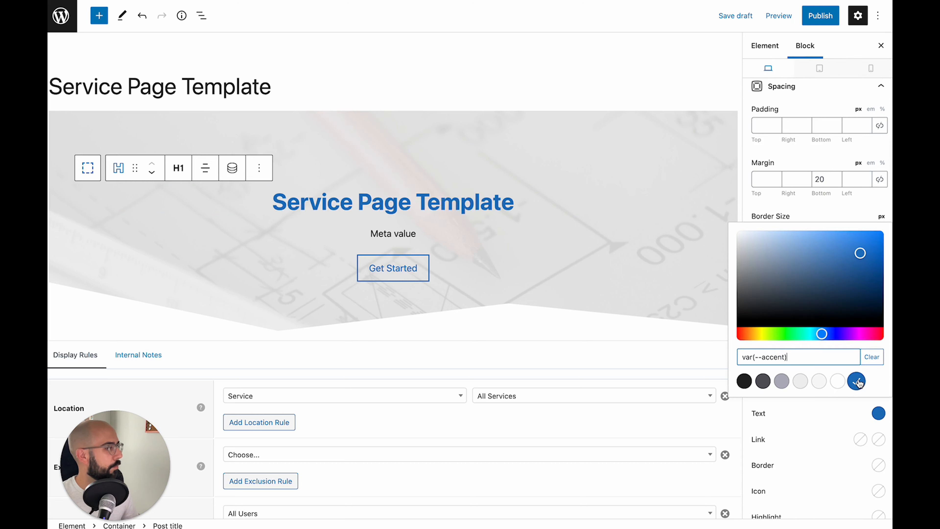
click(477, 226)
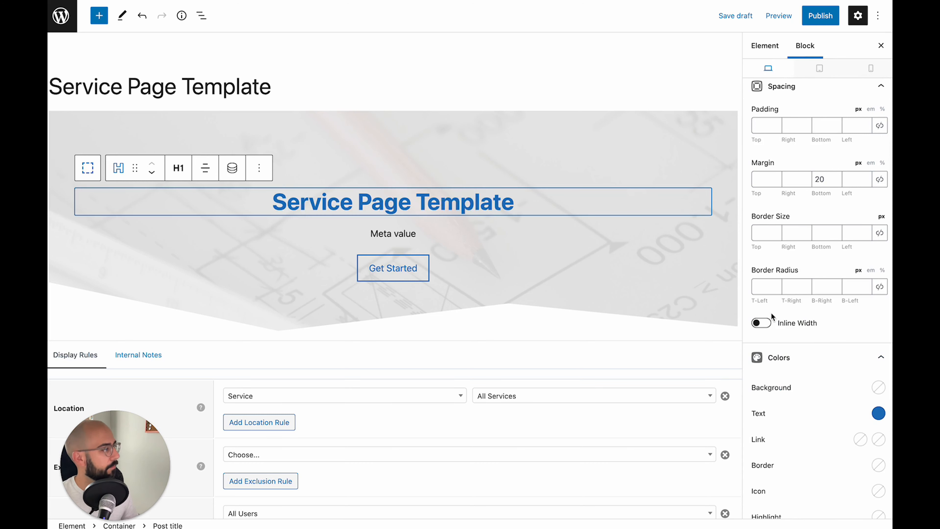
click(429, 237)
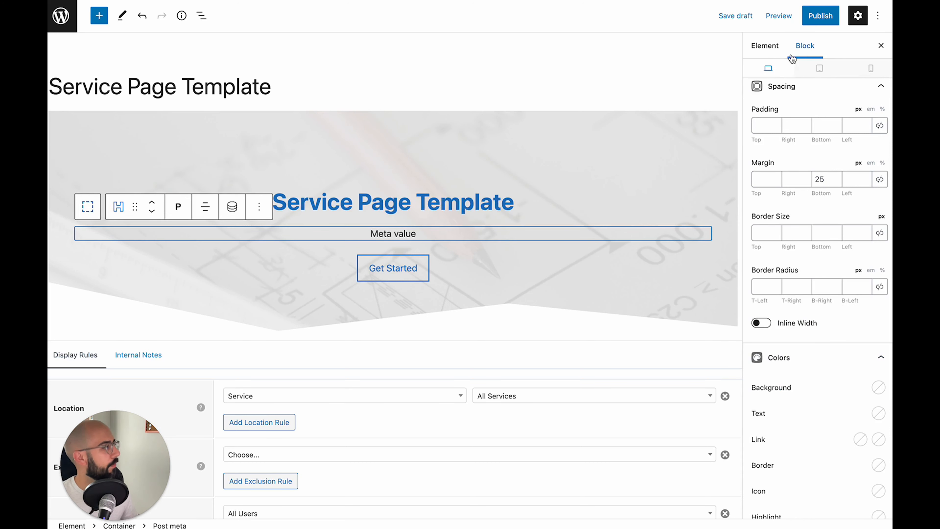
Publish the service template
click(823, 24)
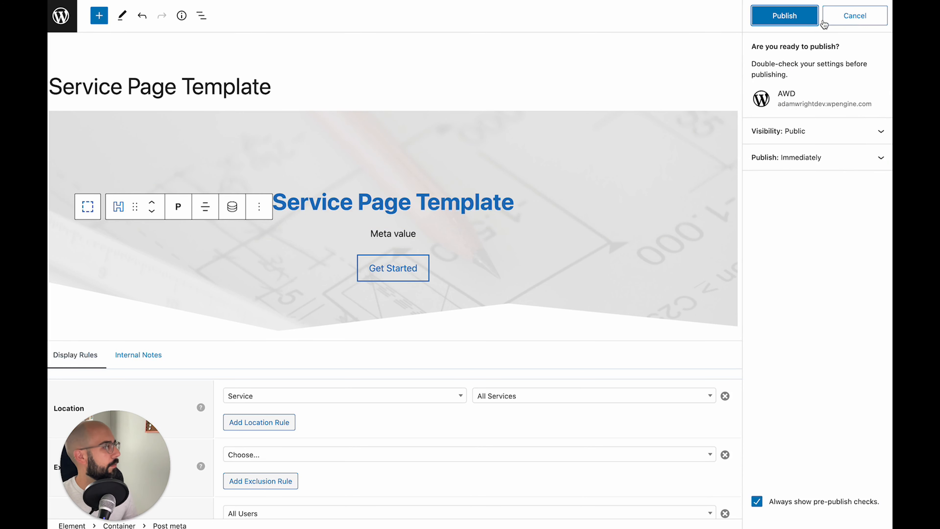
click(792, 16)
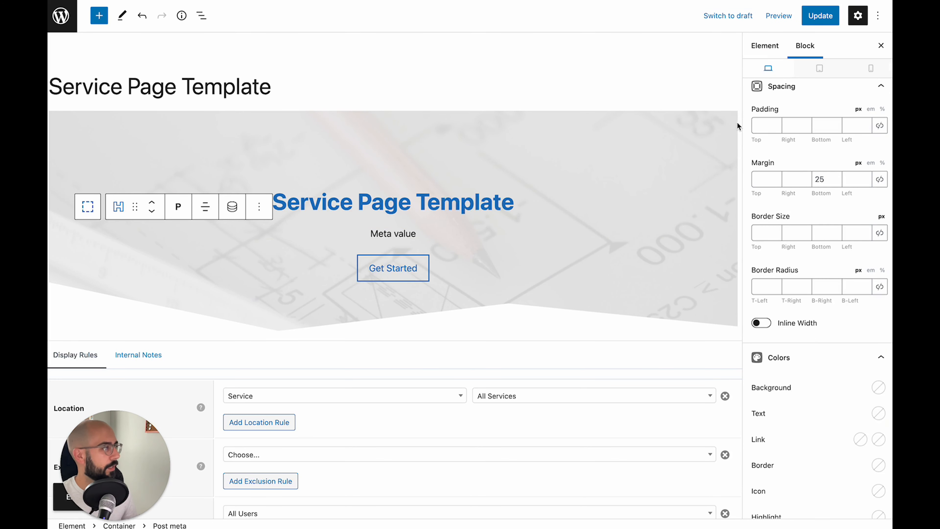
scroll(745, 141, down, 2)
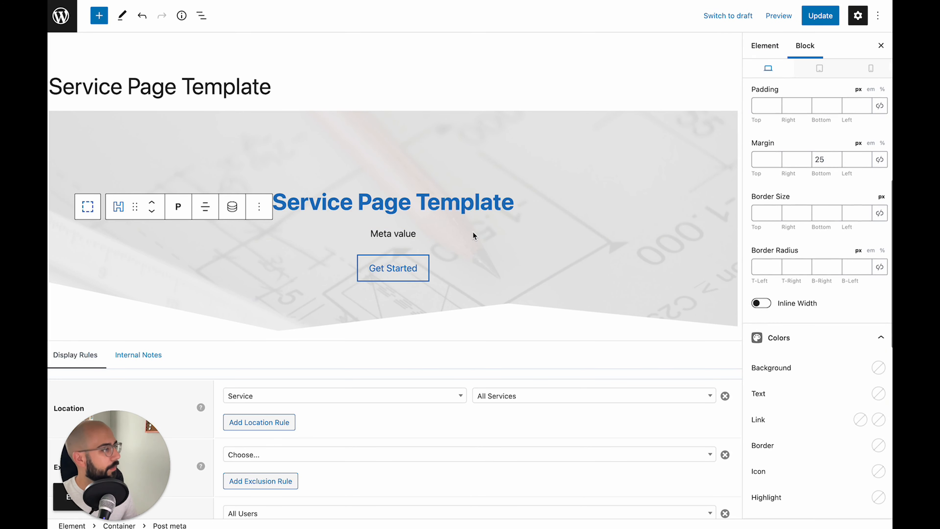
scroll(478, 252, down, 1)
Insert an empty Container block below the hero using /container
click(519, 312)
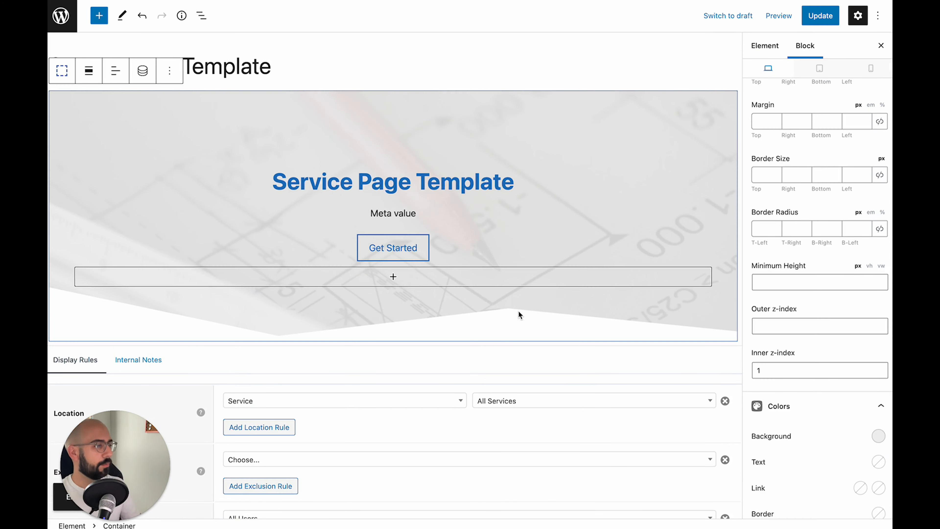
key(Return)
text(/cont)
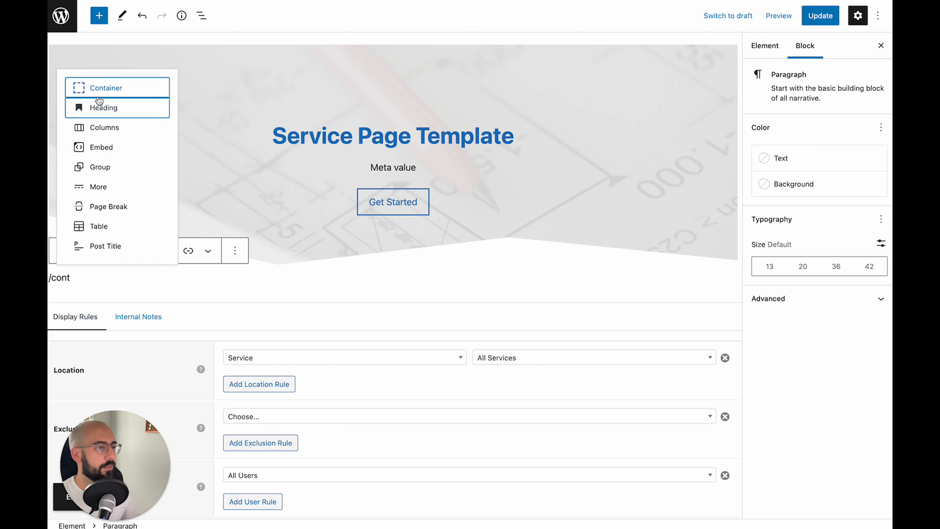
click(99, 88)
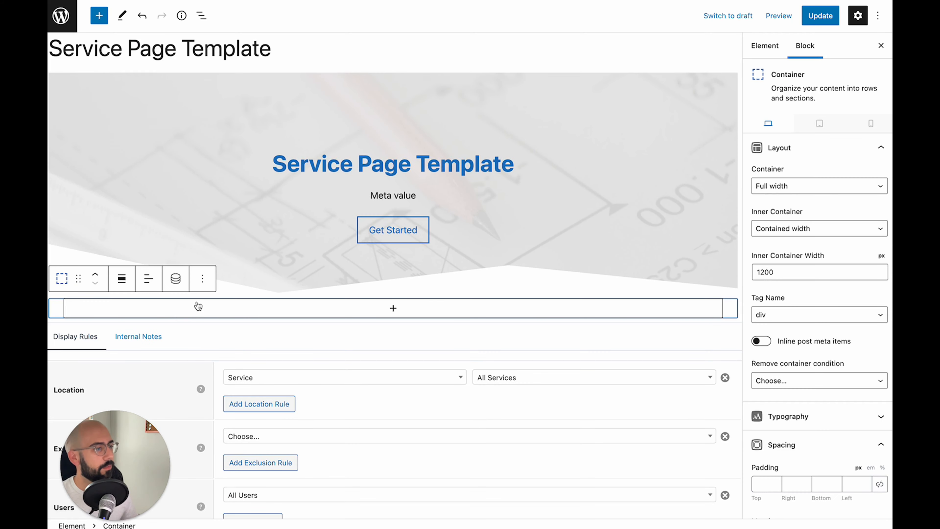
Pad the new container 80 top, 20 right, 80 bottom and 20 left
scroll(815, 437, down, 2)
click(757, 403)
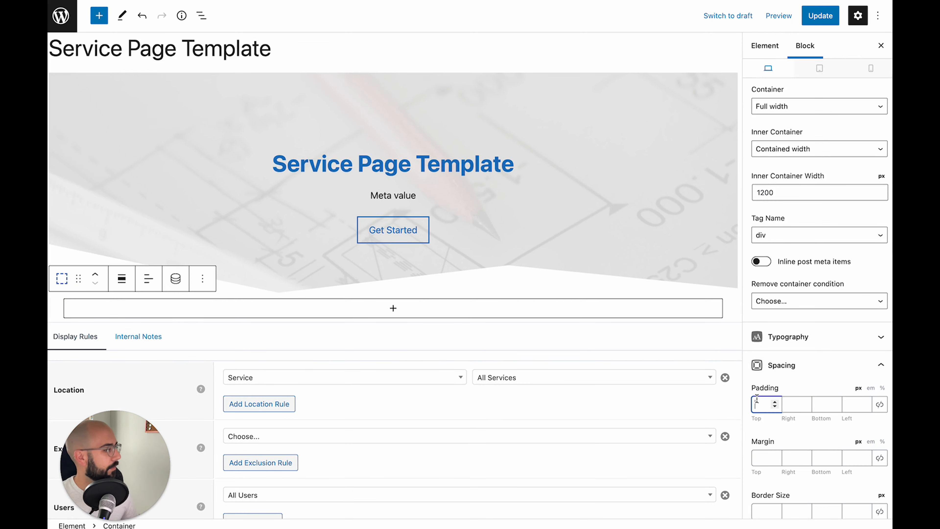
text(80)
key(Tab)
text(20)
key(Tab)
text(80)
key(Tab)
text(20)
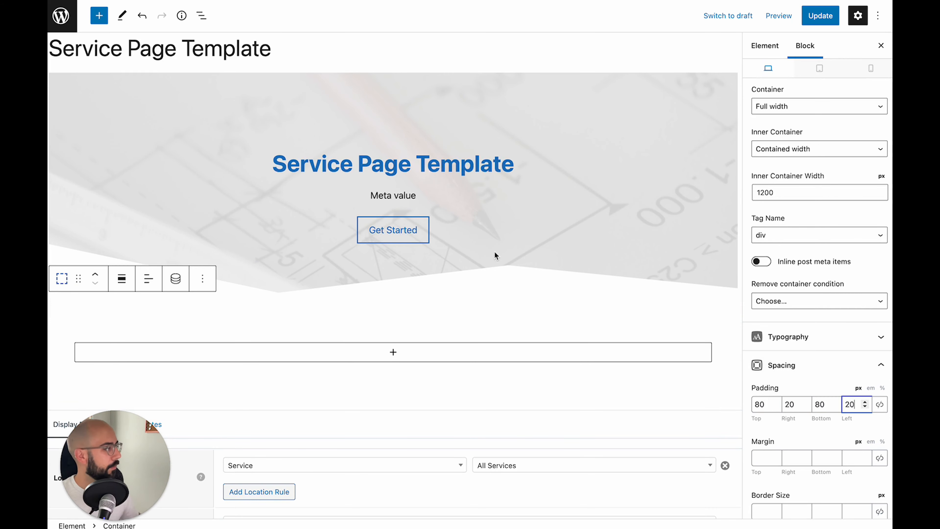
scroll(453, 263, down, 1)
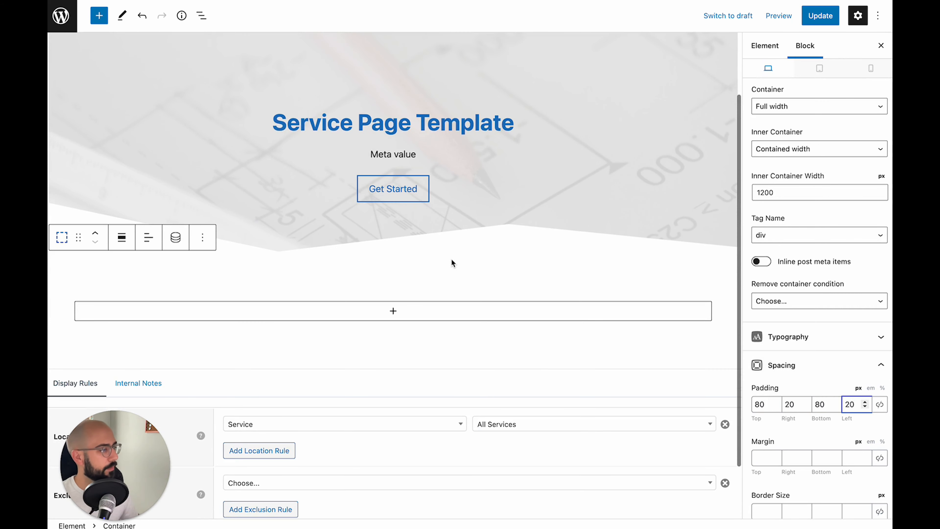
Insert a Grid block with a 50/50 layout and open the inserter in its left column
click(322, 316)
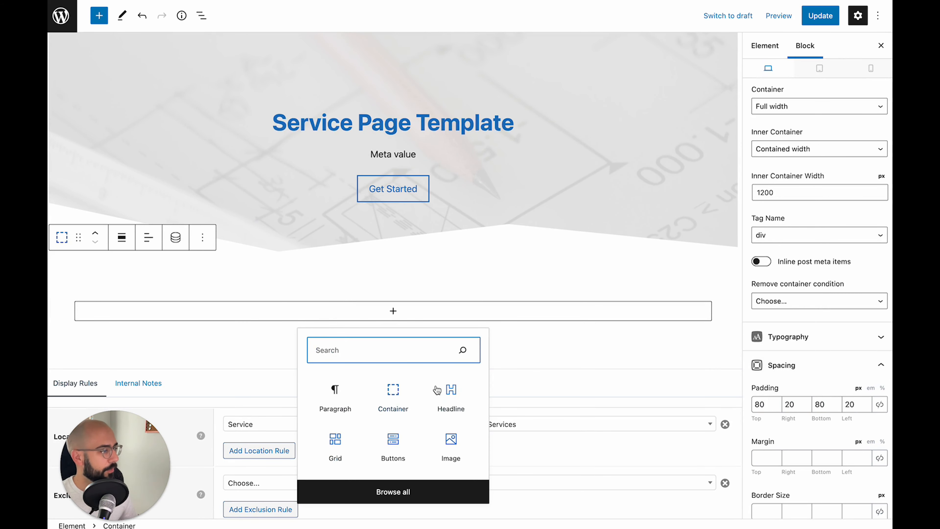
click(336, 444)
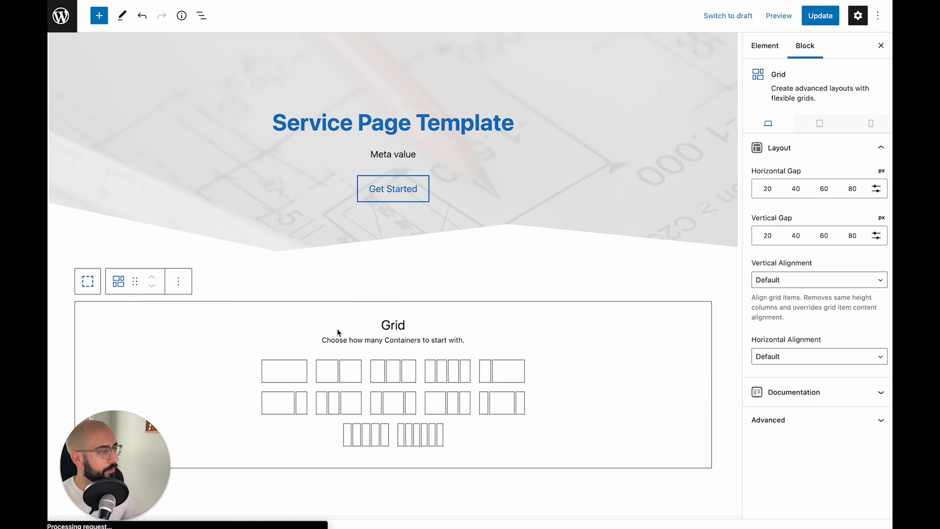
scroll(337, 329, down, 1)
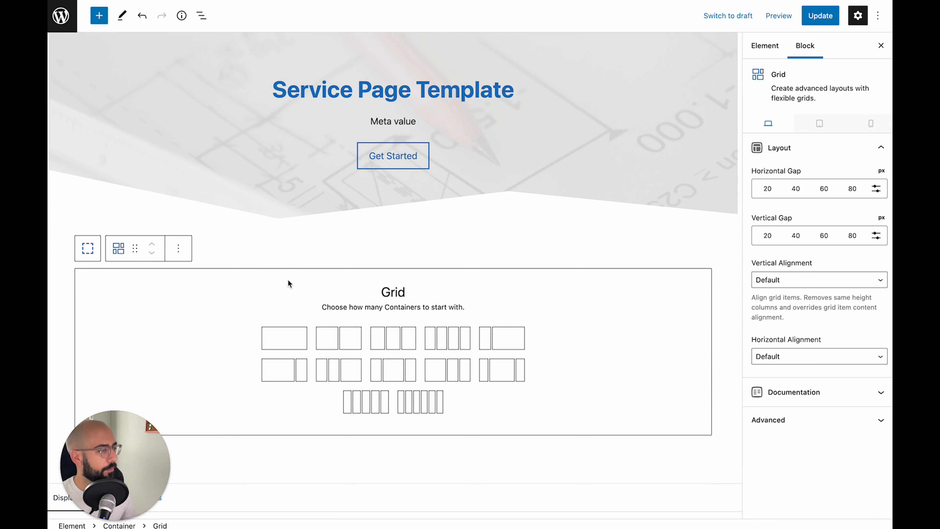
click(347, 336)
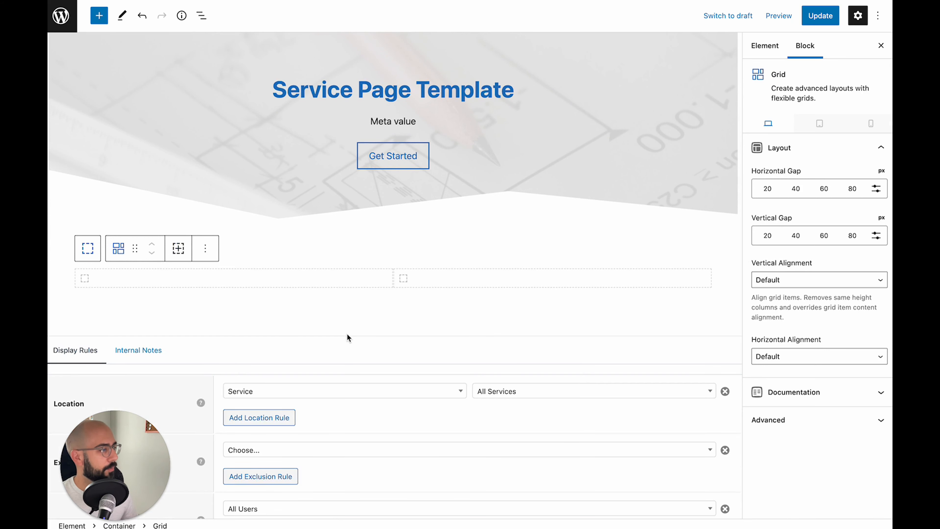
click(237, 285)
click(237, 286)
scroll(244, 294, down, 1)
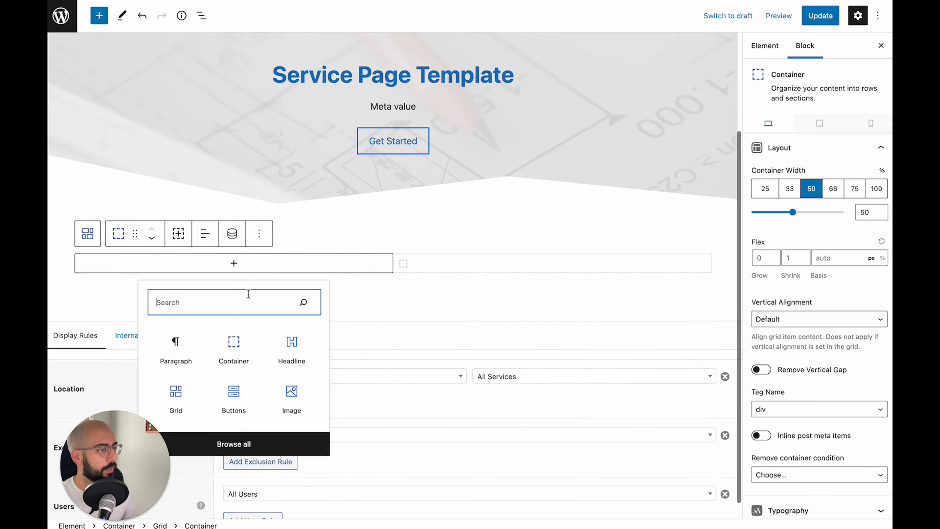
Add an Image block to the left column, enable dynamic data, and set its image source to Post meta
click(293, 396)
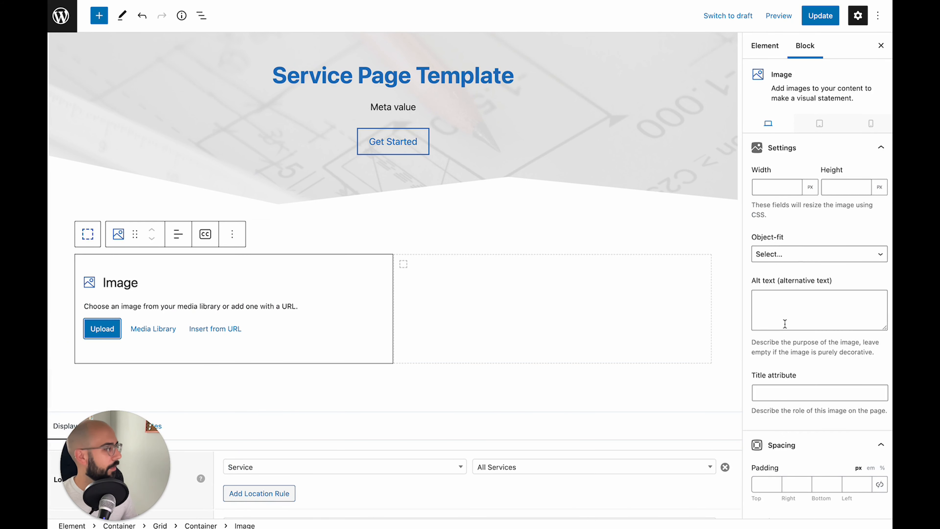
scroll(829, 291, down, 9)
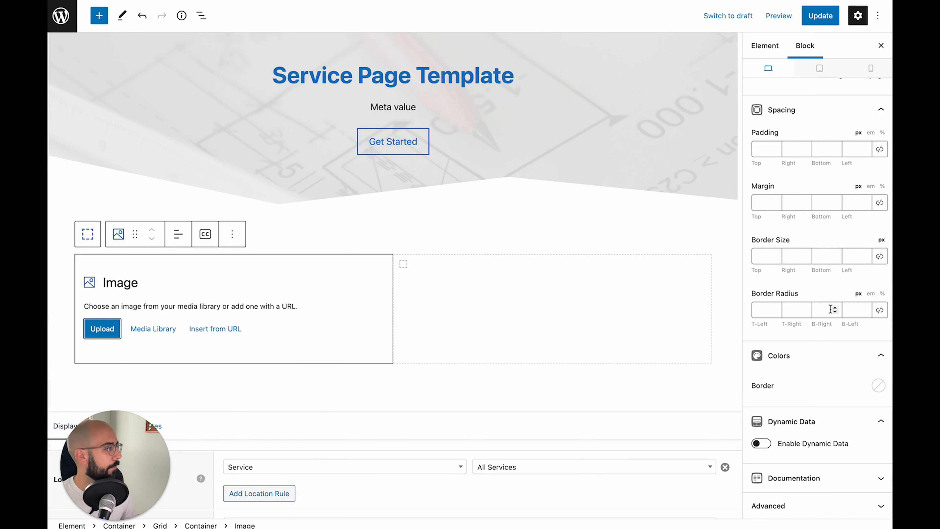
click(761, 443)
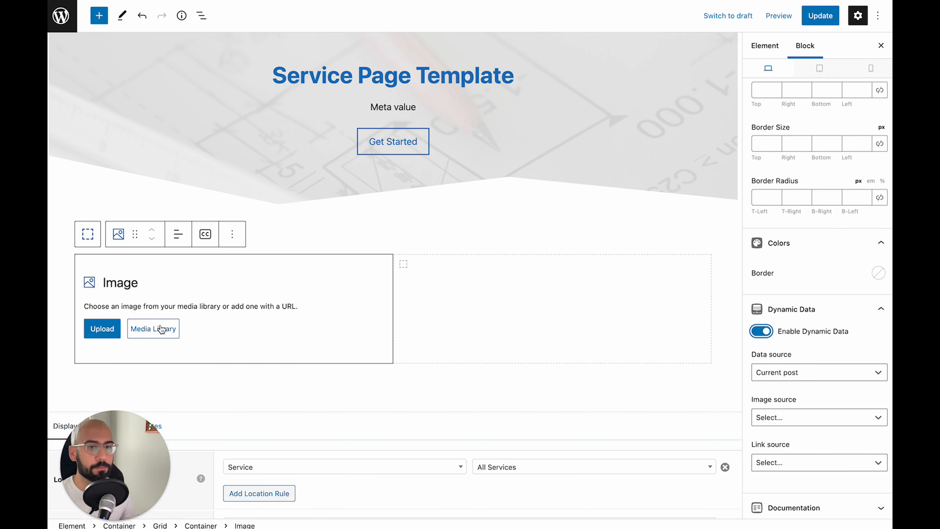
scroll(811, 387, down, 1)
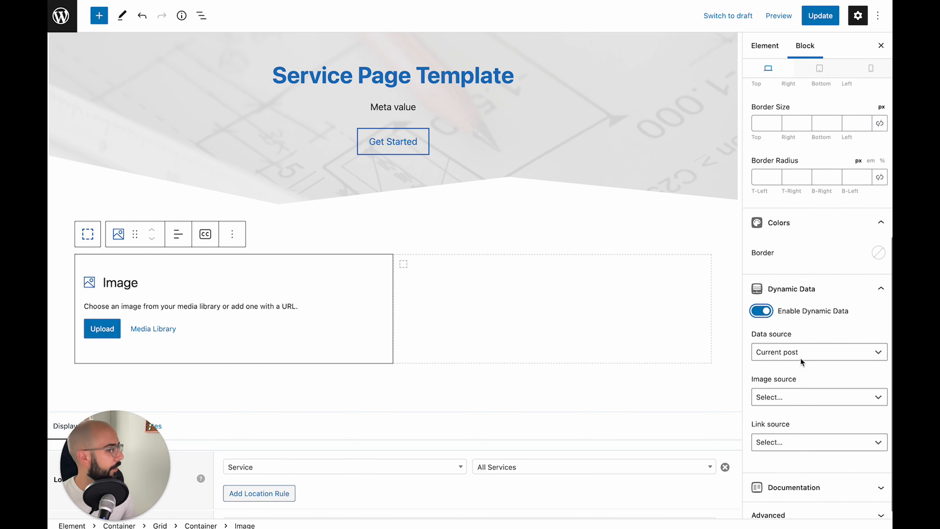
click(780, 398)
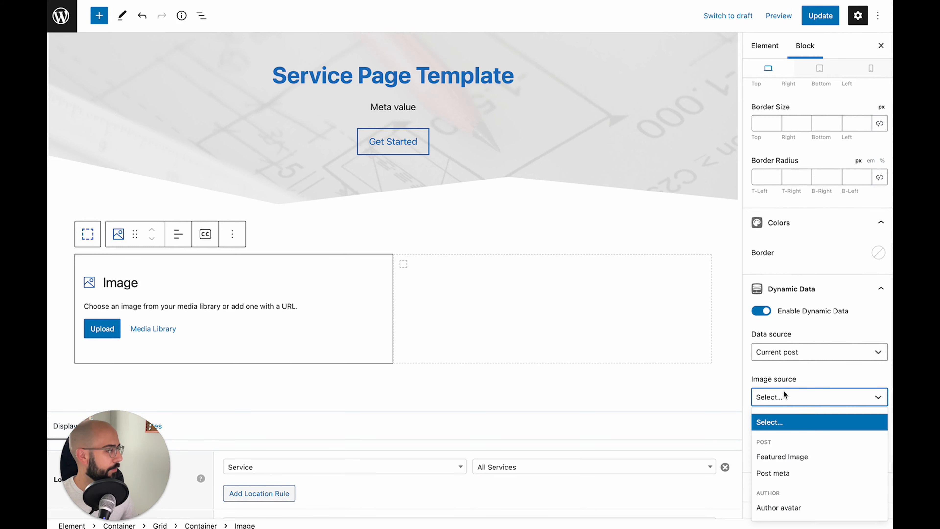
click(783, 476)
scroll(789, 385, down, 3)
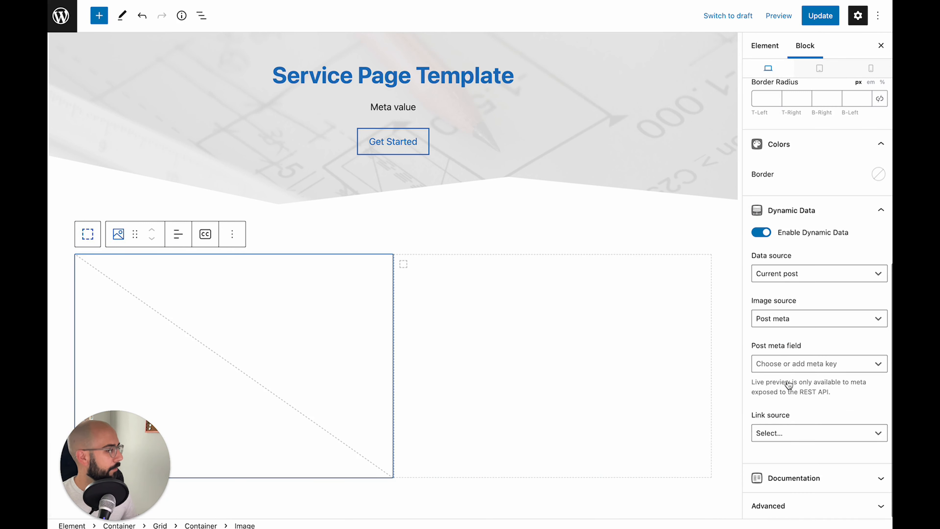
Set the image's post meta field to main_image, copied from the Services Fields group
click(780, 363)
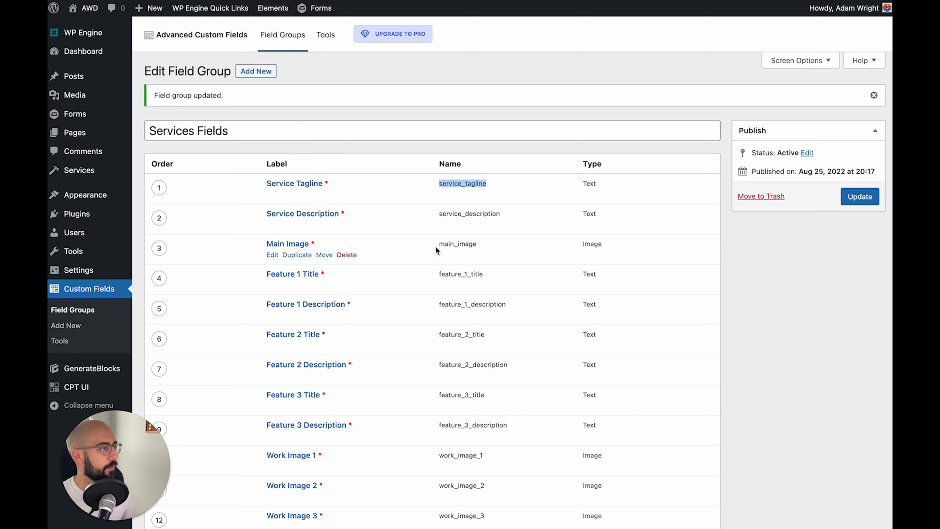
drag(438, 244, 476, 246)
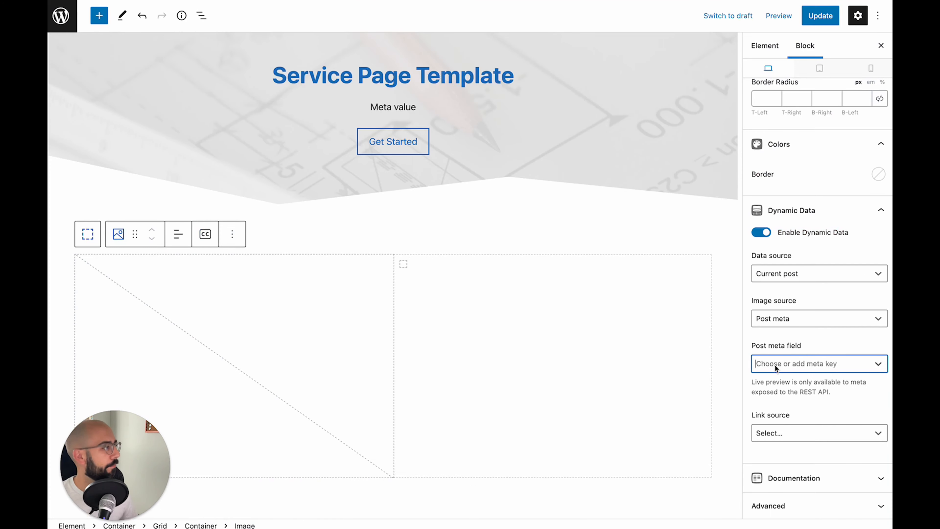
text(main_image)
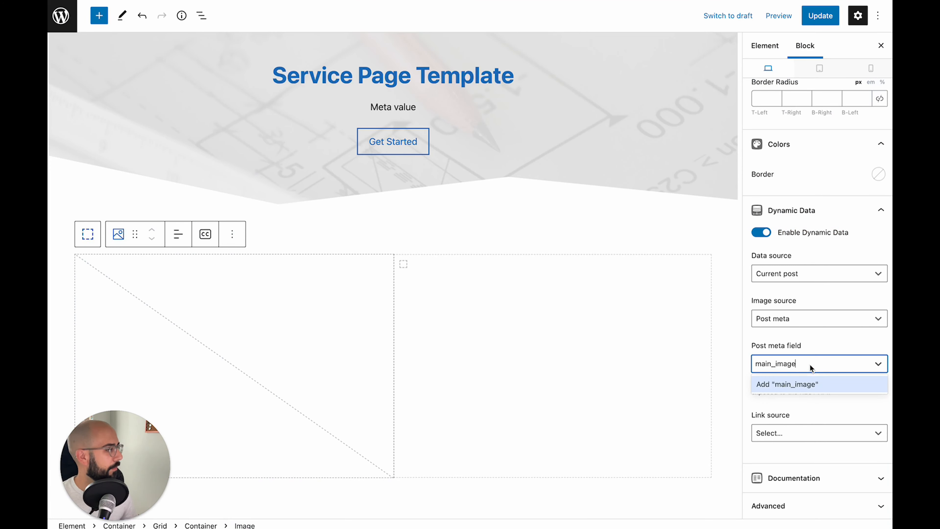
key(Return)
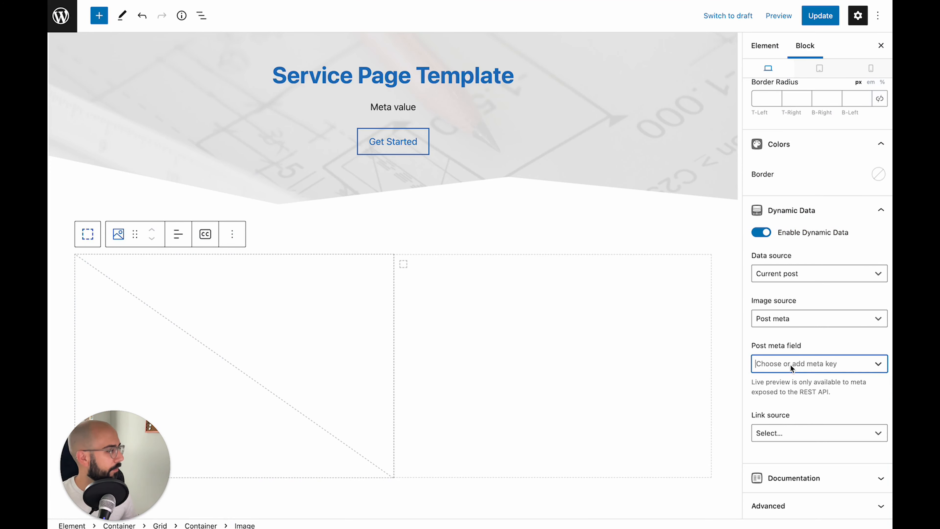
text(main_image)
key(Return)
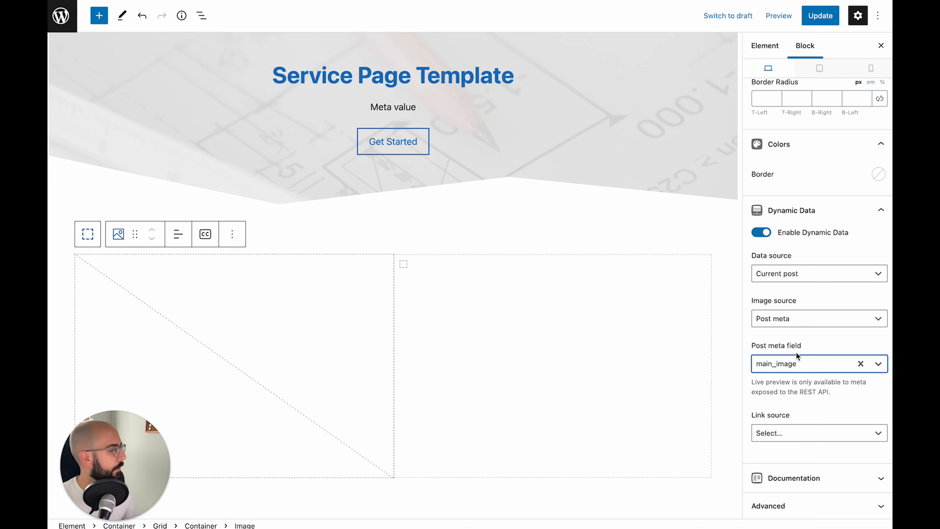
scroll(267, 279, down, 3)
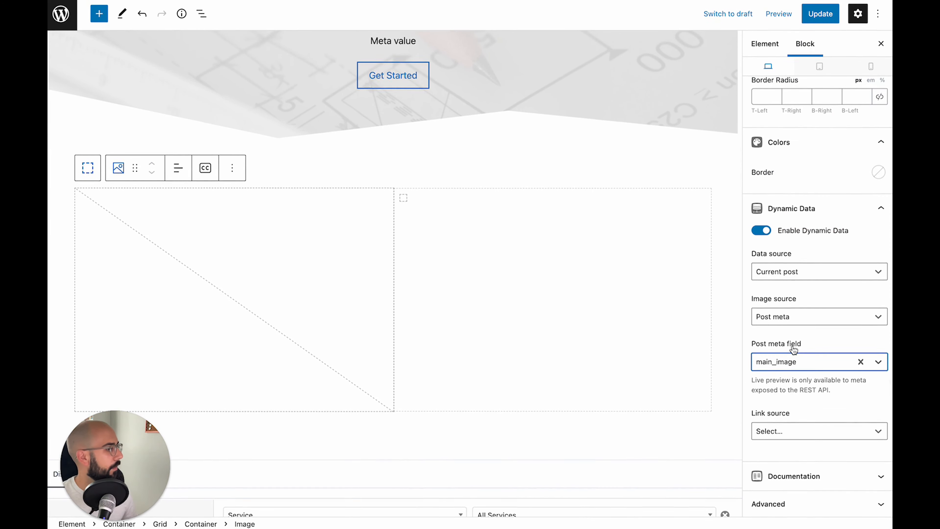
Give the image's column container a 5 px bottom border and 10 px bottom margin
scroll(774, 363, up, 4)
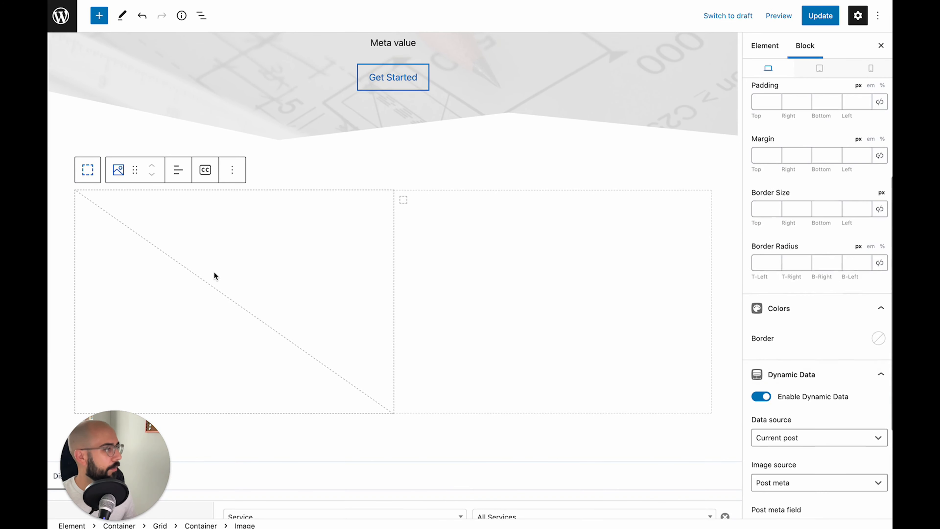
click(88, 170)
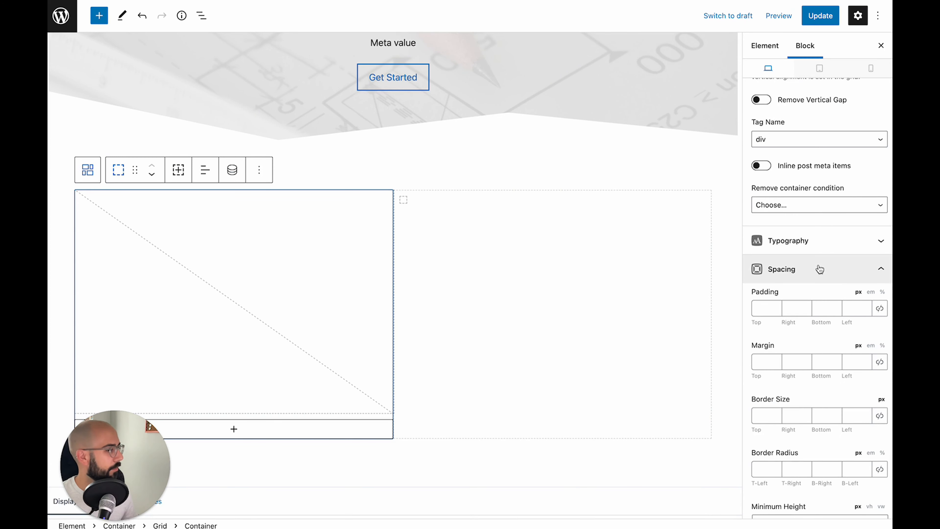
scroll(820, 269, down, 2)
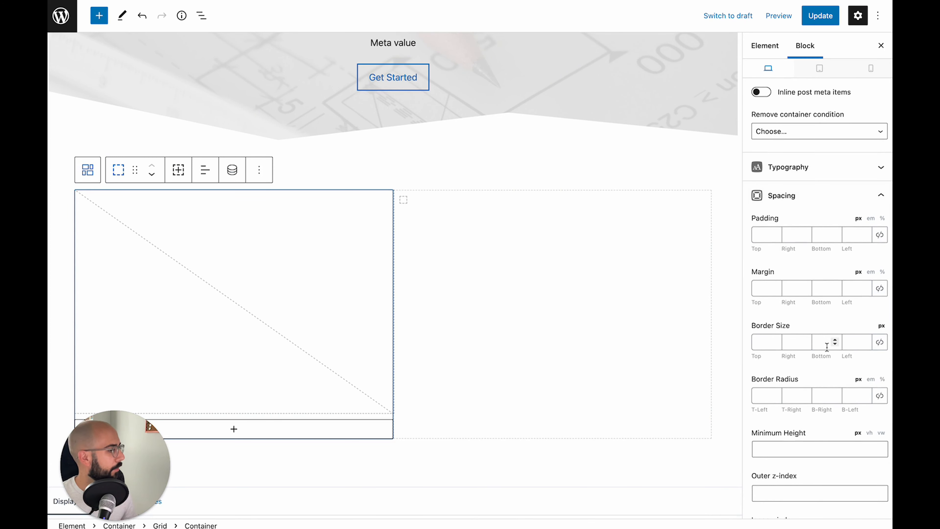
click(819, 343)
text(5)
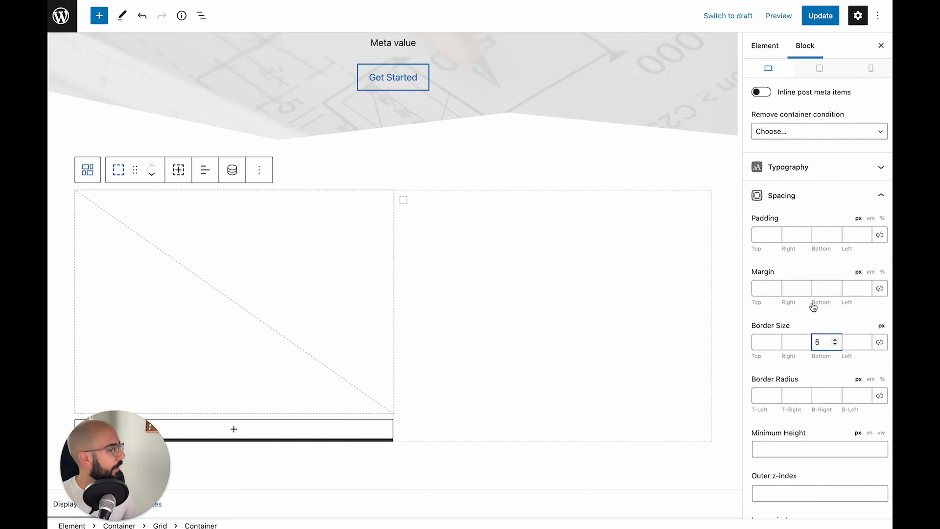
click(823, 286)
text(10)
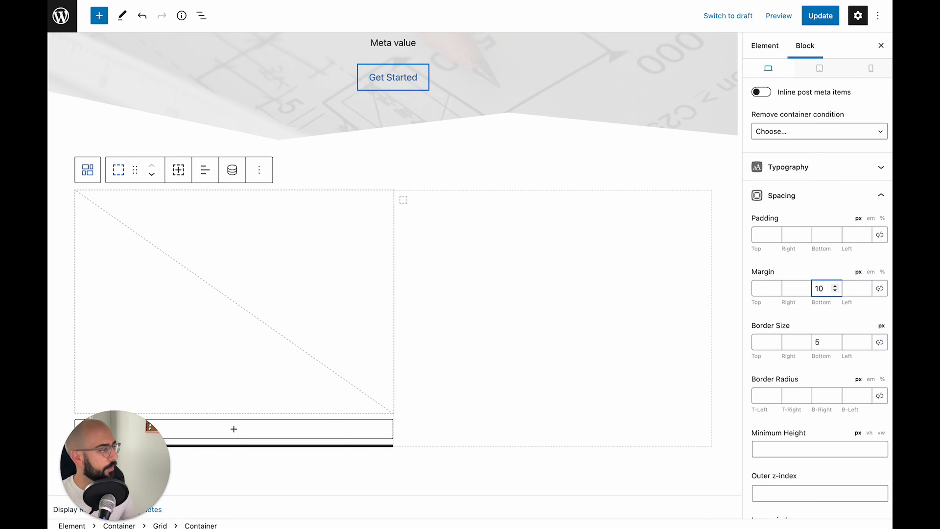
Make the container's bottom border the blue accent colour
scroll(816, 265, down, 5)
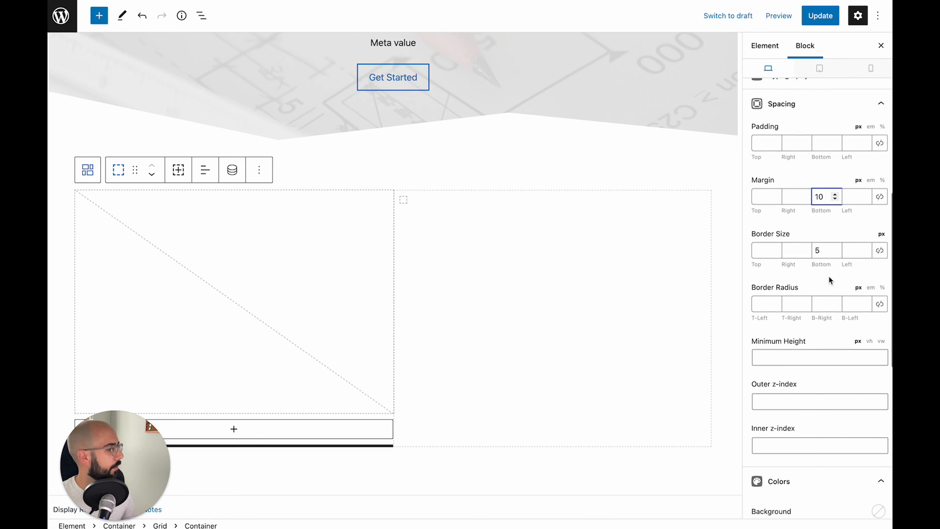
scroll(807, 300, up, 3)
scroll(836, 371, down, 8)
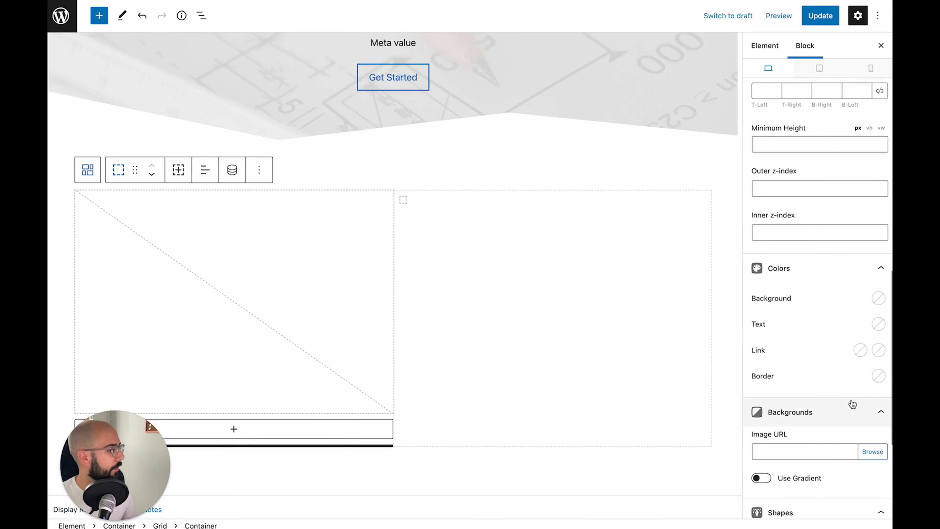
click(878, 381)
click(864, 346)
click(825, 372)
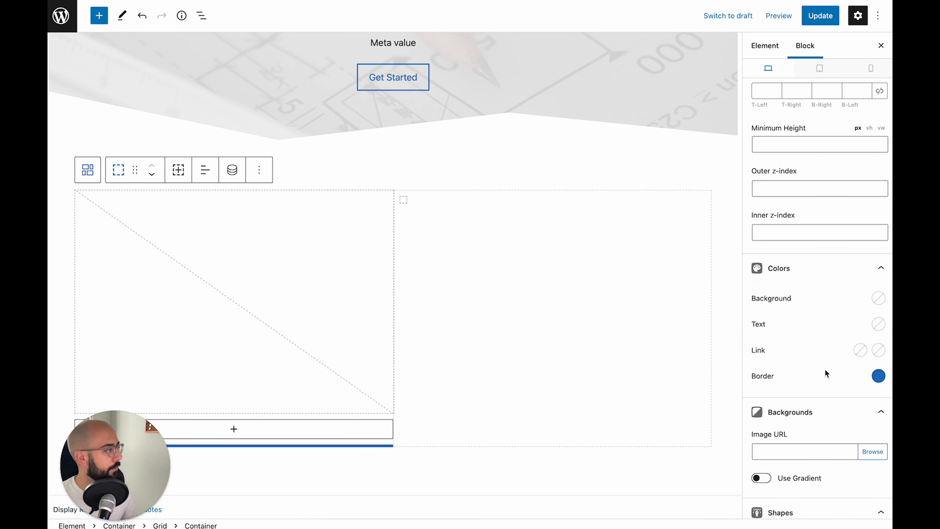
click(87, 170)
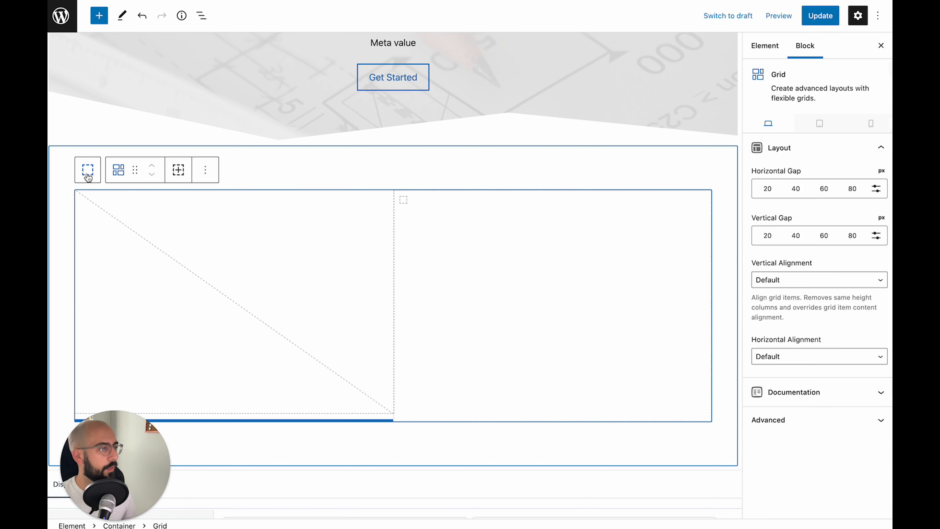
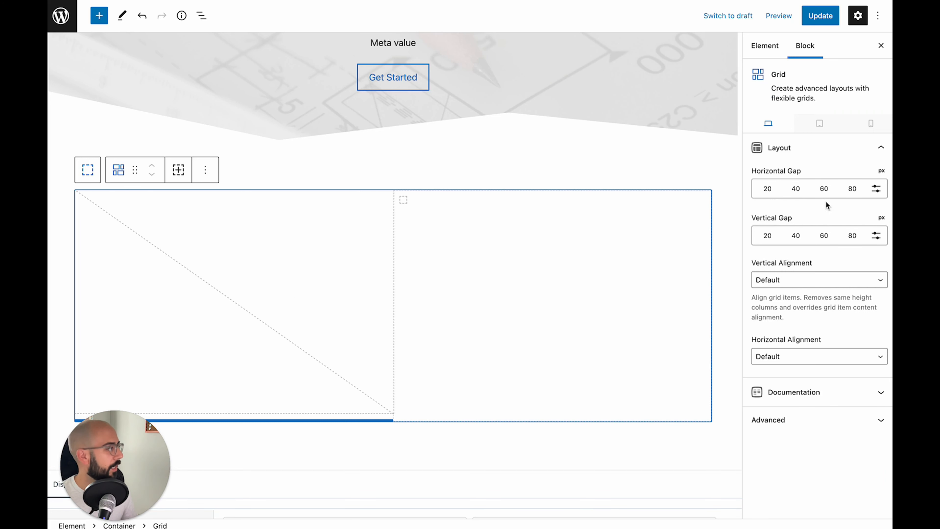
Space the grid columns 60 px apart and add a headline block to the right column
click(823, 189)
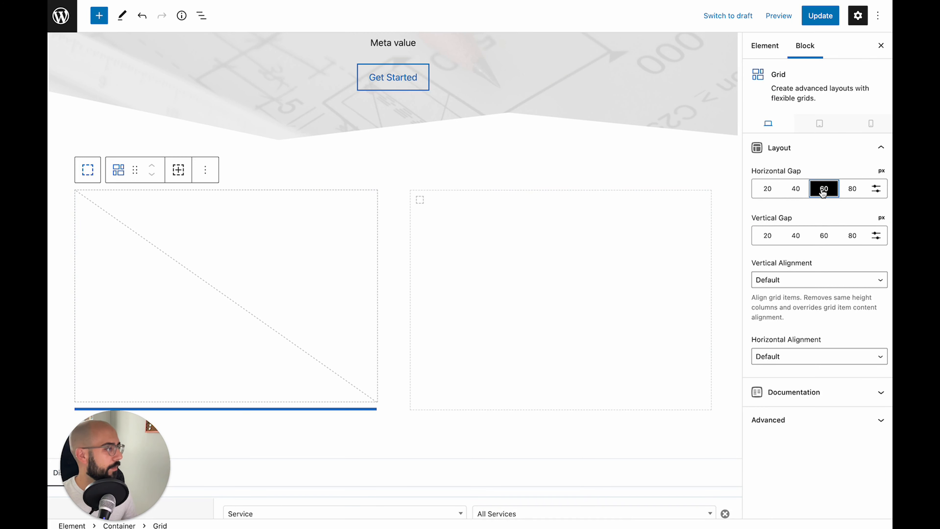
click(563, 257)
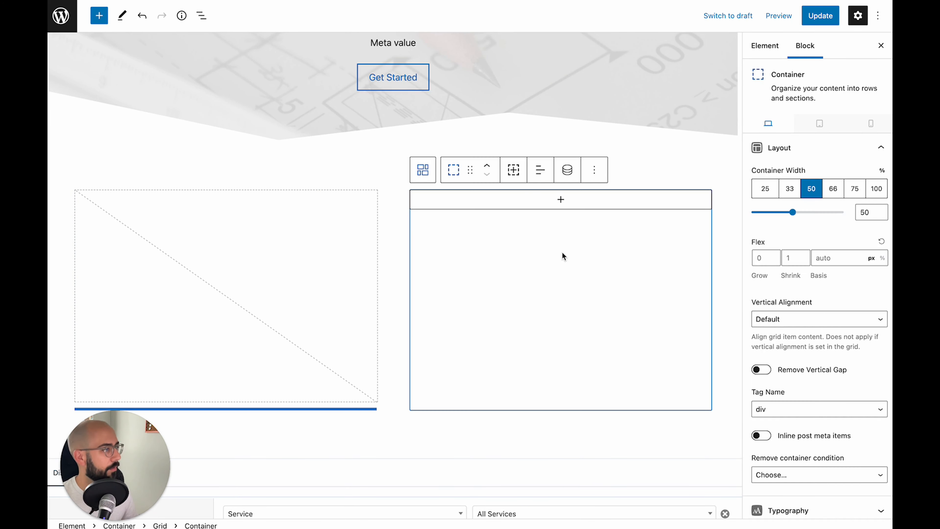
click(514, 205)
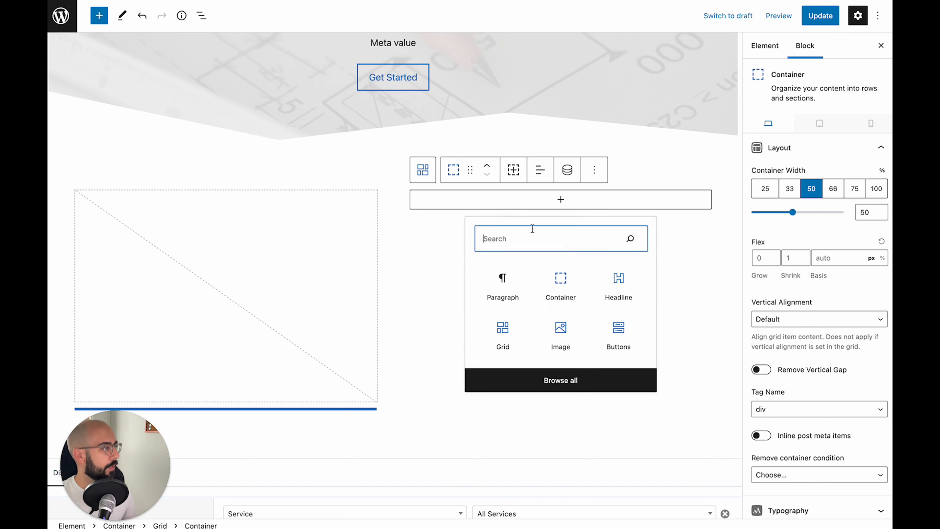
click(619, 282)
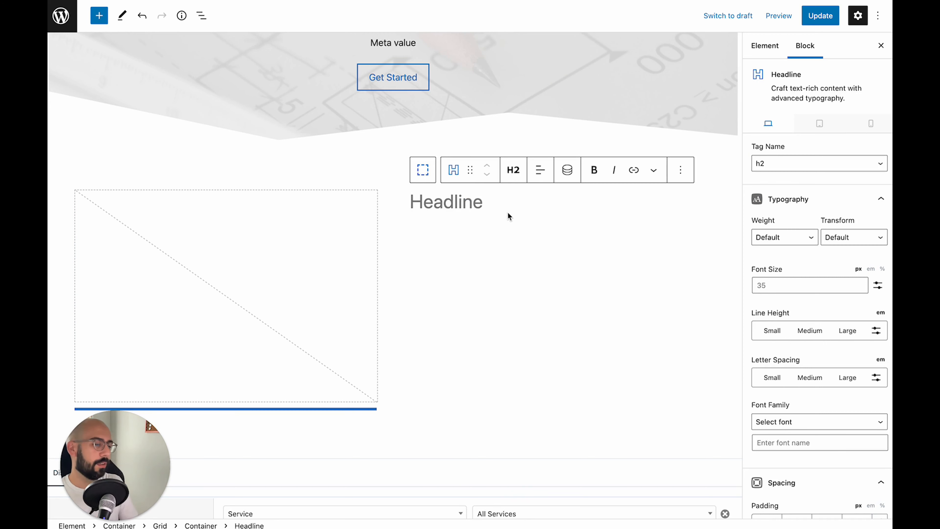
Type 'What We Do' as the headline, make it bold, and start a new block below
scroll(508, 211, up, 3)
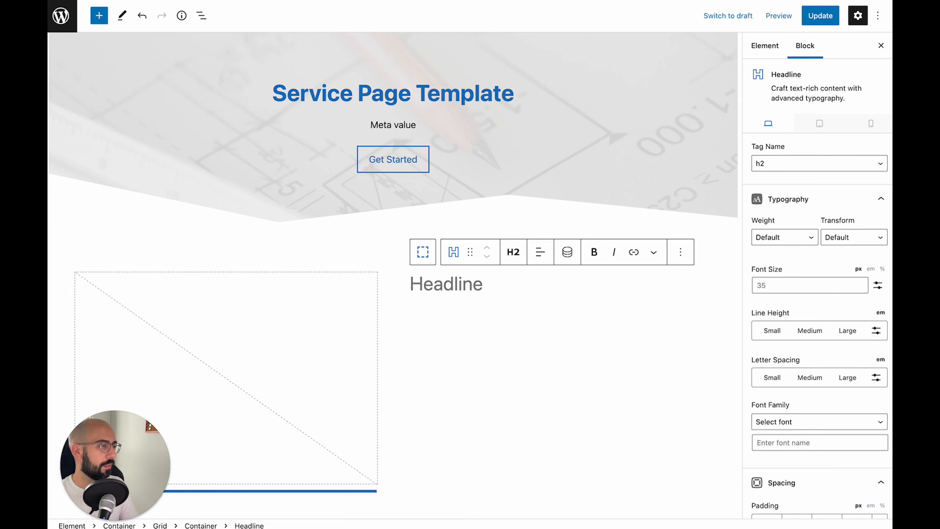
text(What We Do)
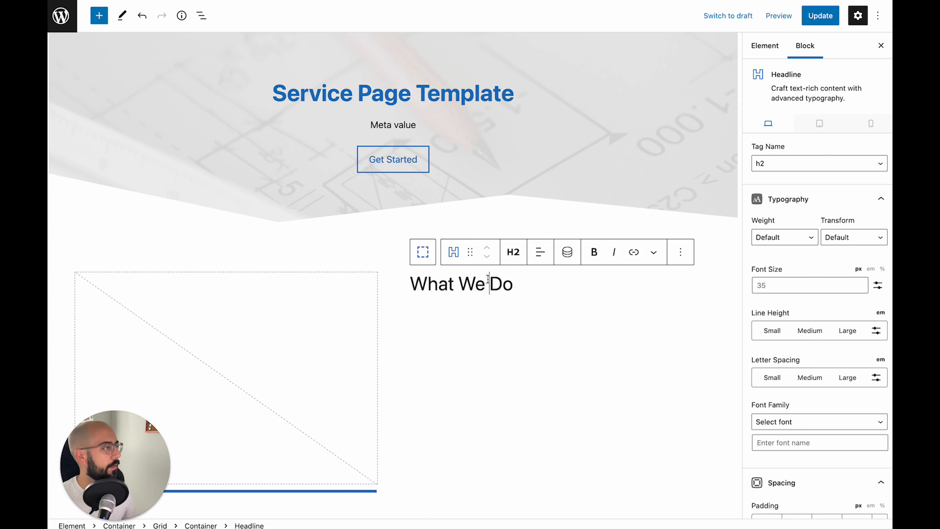
key(ctrl+a)
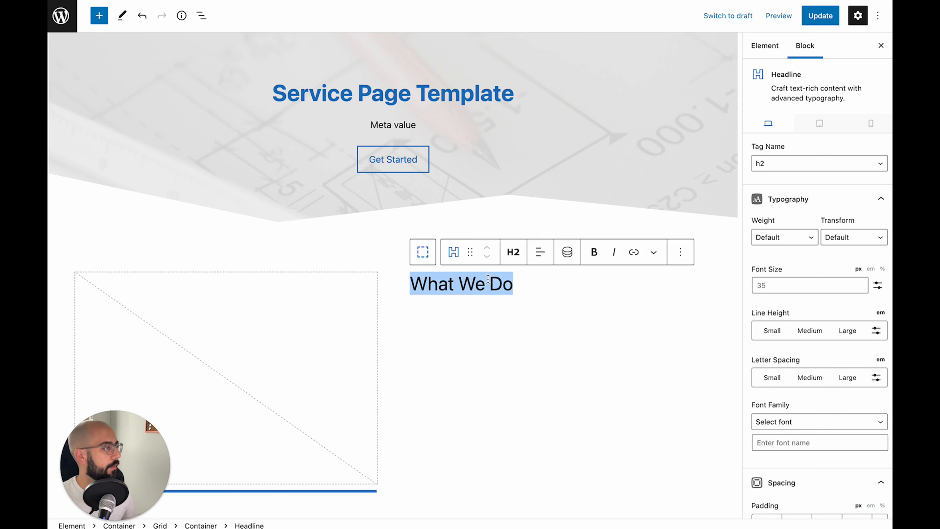
key(ctrl+b)
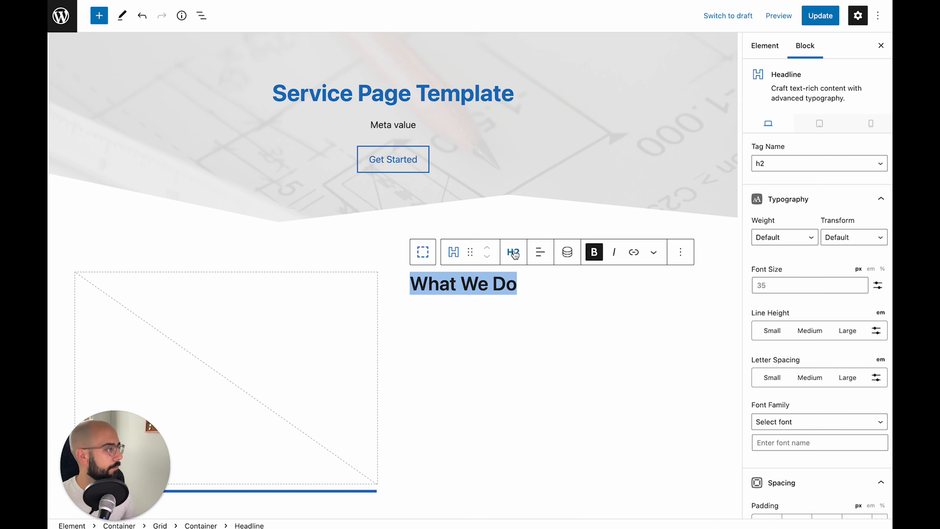
click(524, 285)
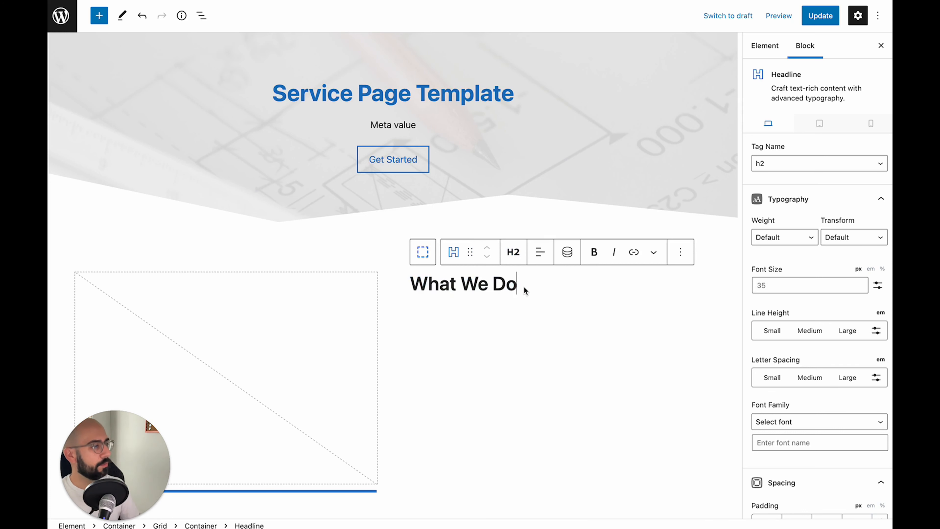
key(Return)
Insert a headline below 'What We Do' and change its tag to Paragraph
text(/)
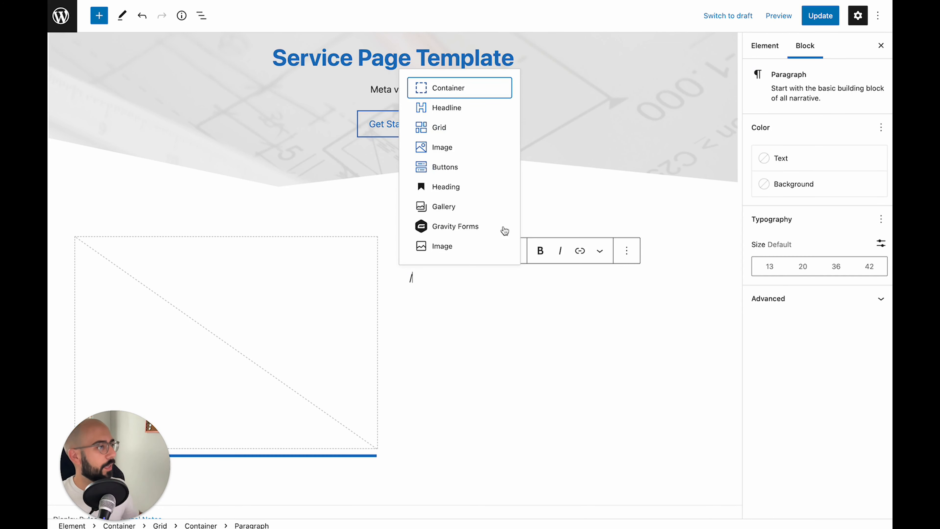
click(454, 108)
click(513, 251)
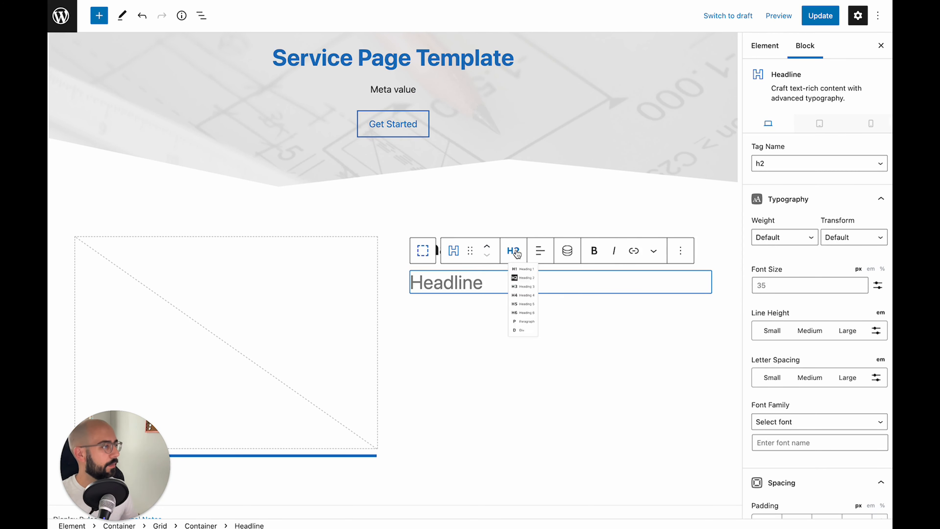
click(527, 404)
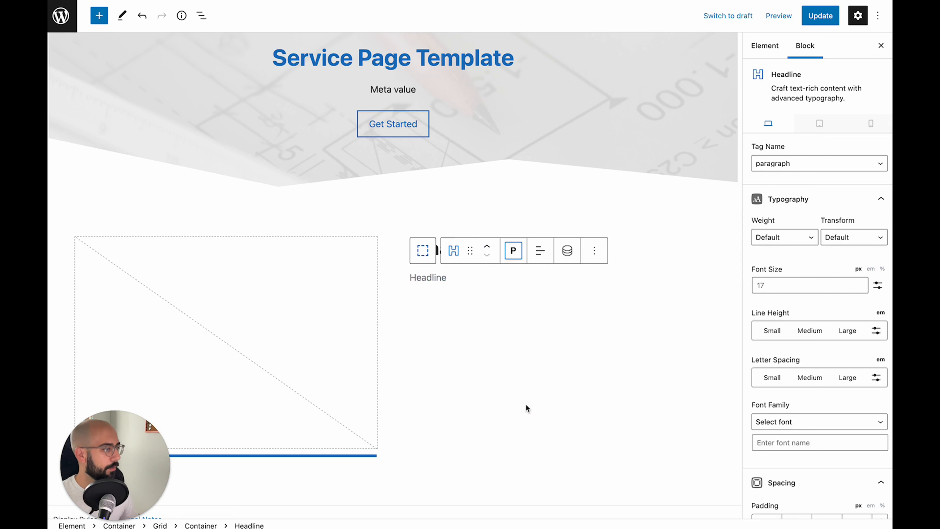
scroll(784, 376, down, 10)
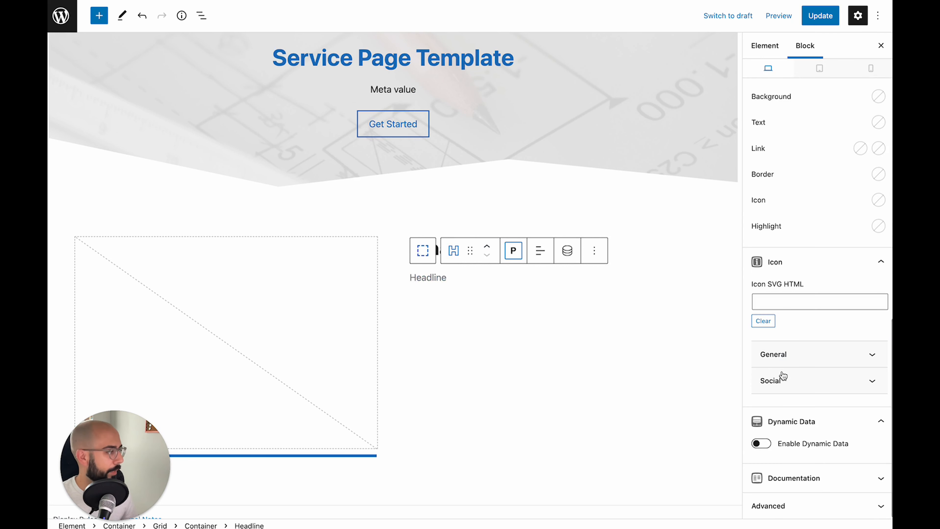
Make the paragraph pull dynamic text from the service_description post meta field
click(762, 444)
scroll(800, 361, down, 4)
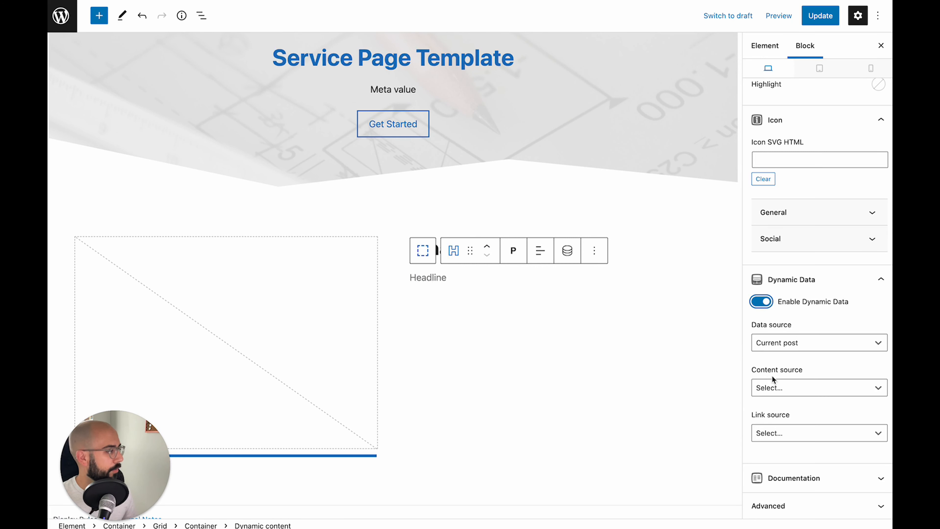
click(774, 389)
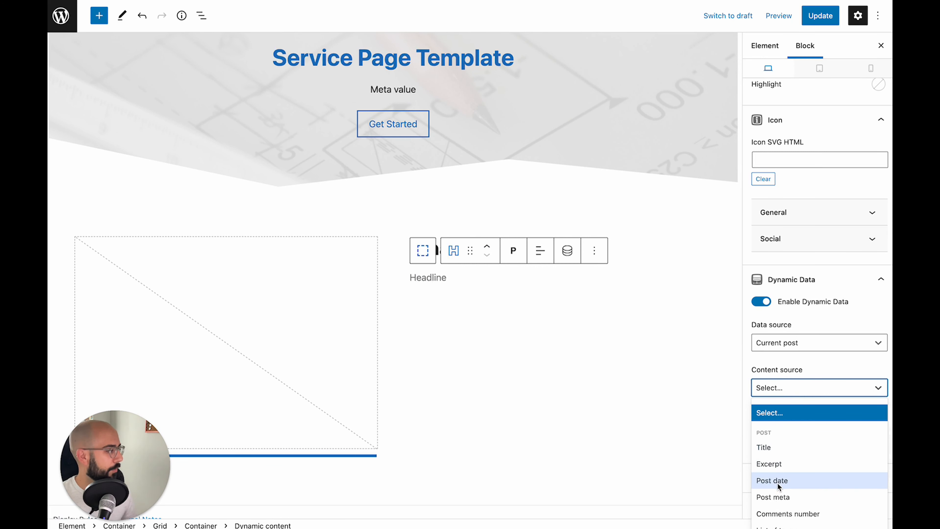
click(776, 497)
click(812, 435)
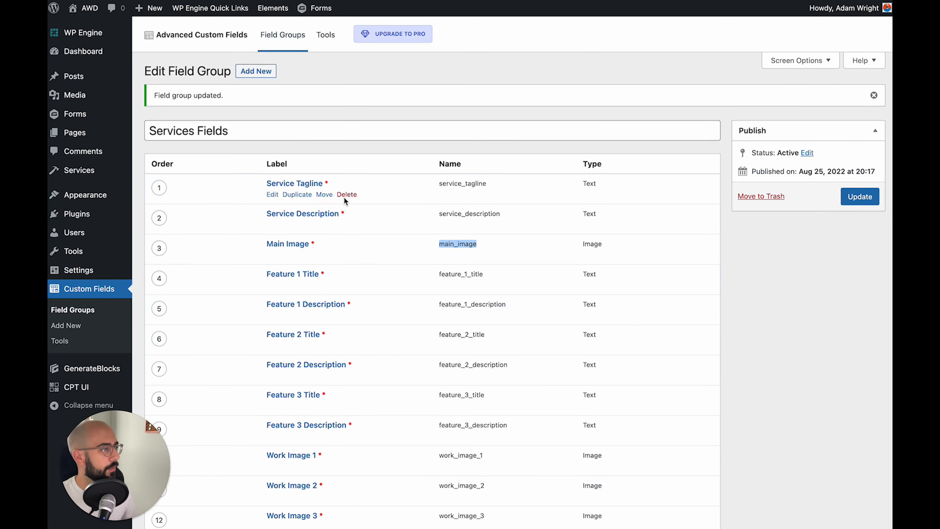
drag(438, 214, 514, 216)
key(super+c)
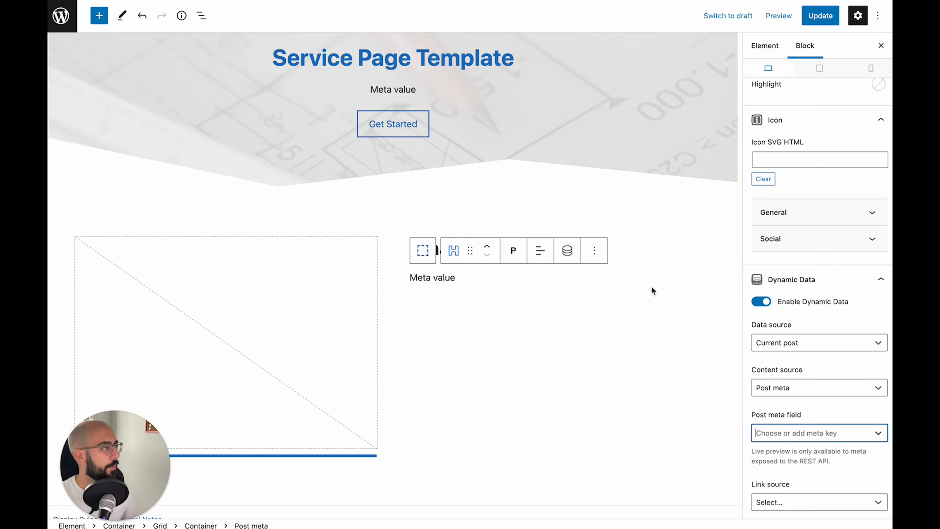
click(809, 433)
key(super+v)
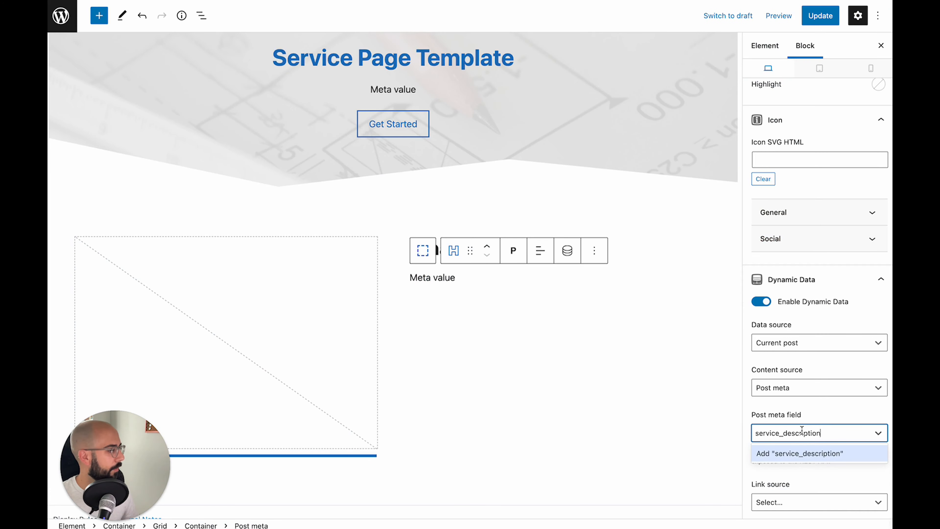
key(Return)
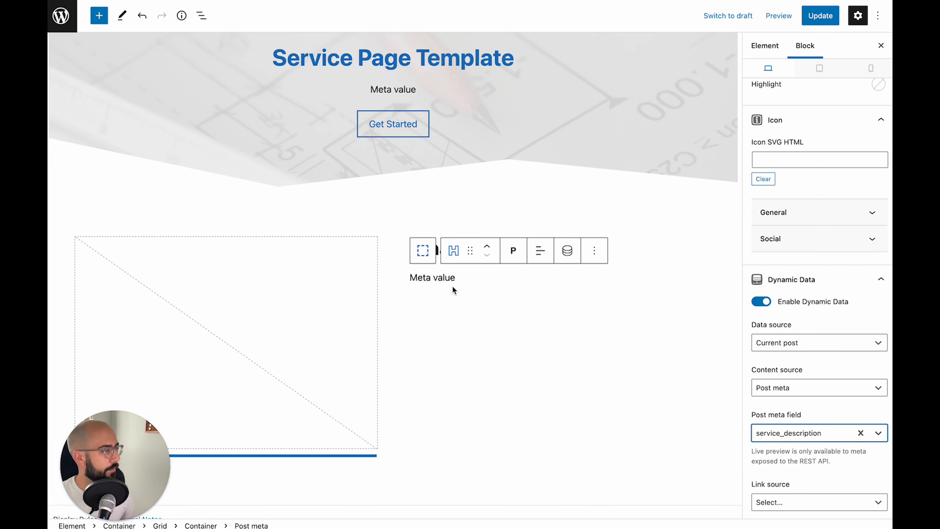
scroll(862, 443, down, 2)
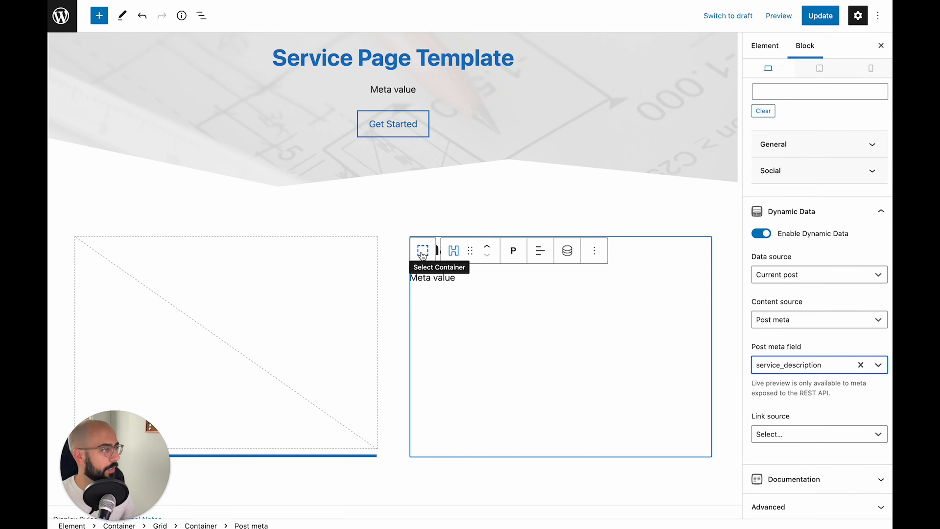
Set the right column container's vertical alignment to Center
click(423, 255)
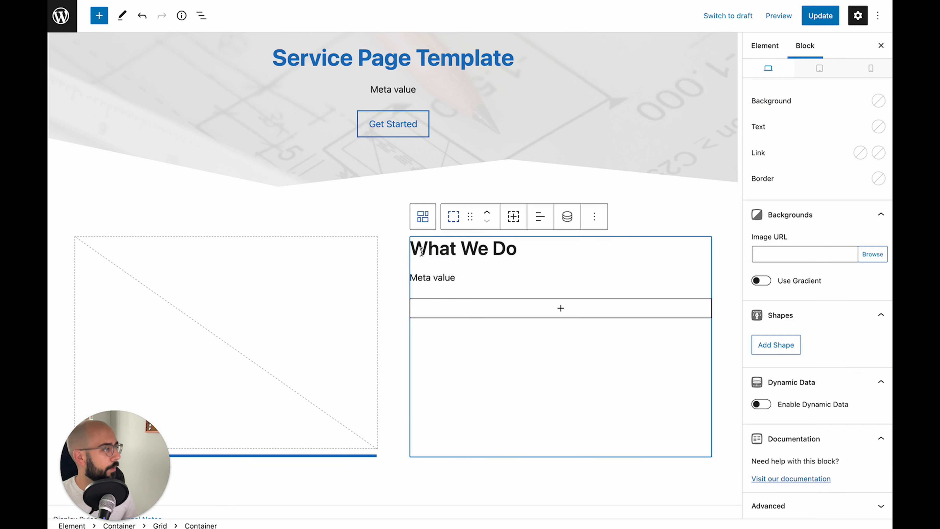
scroll(767, 256, up, 5)
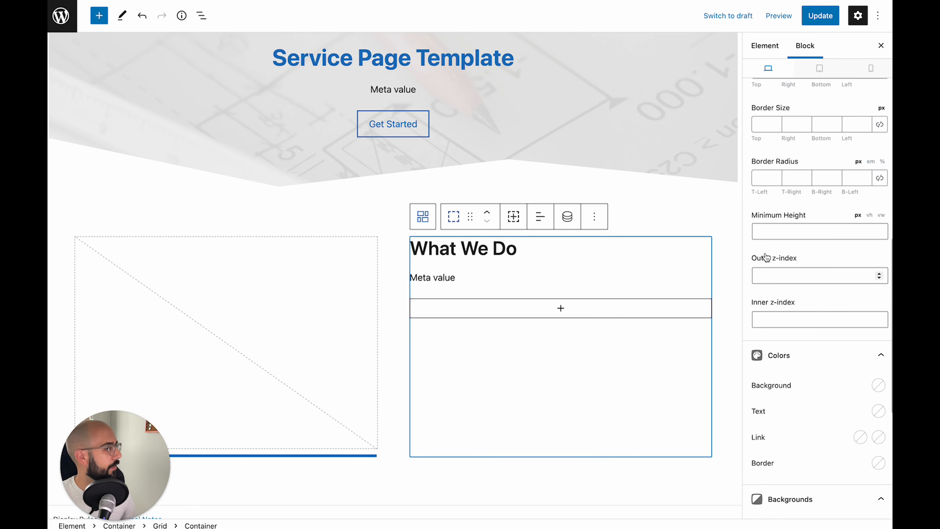
scroll(769, 257, up, 10)
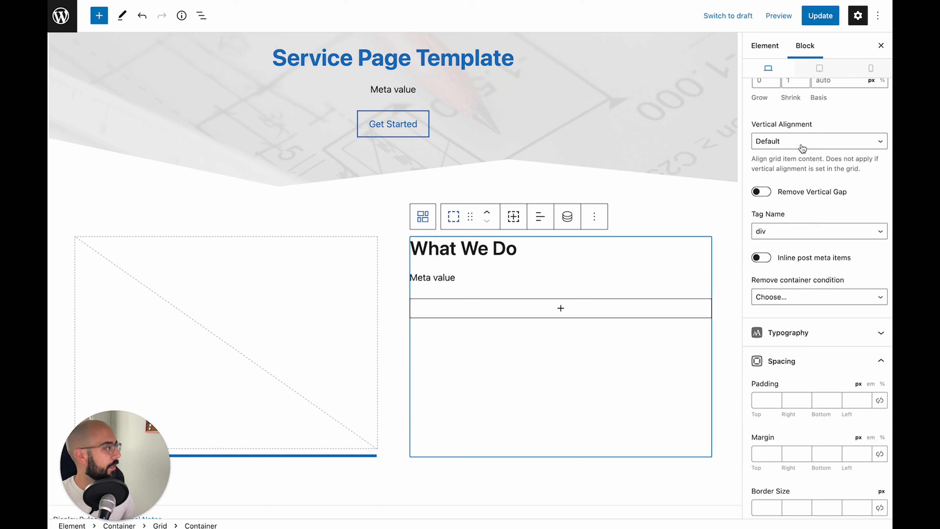
click(800, 146)
click(805, 162)
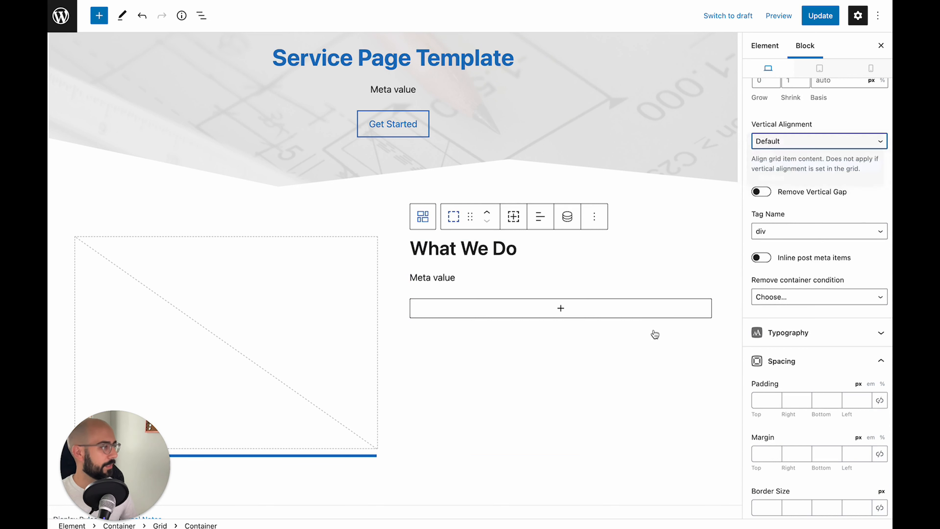
mouse_move(580, 334)
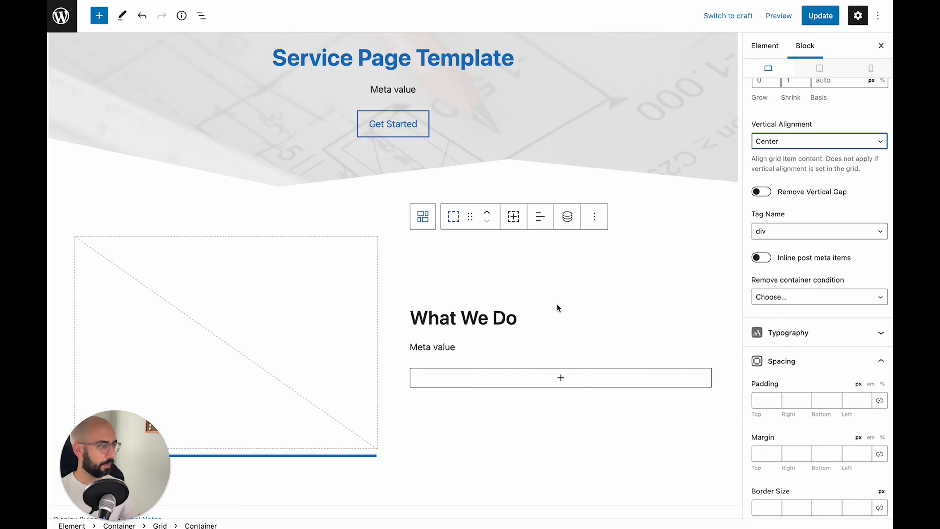
Select the outer section container that holds the What We Do grid
click(552, 296)
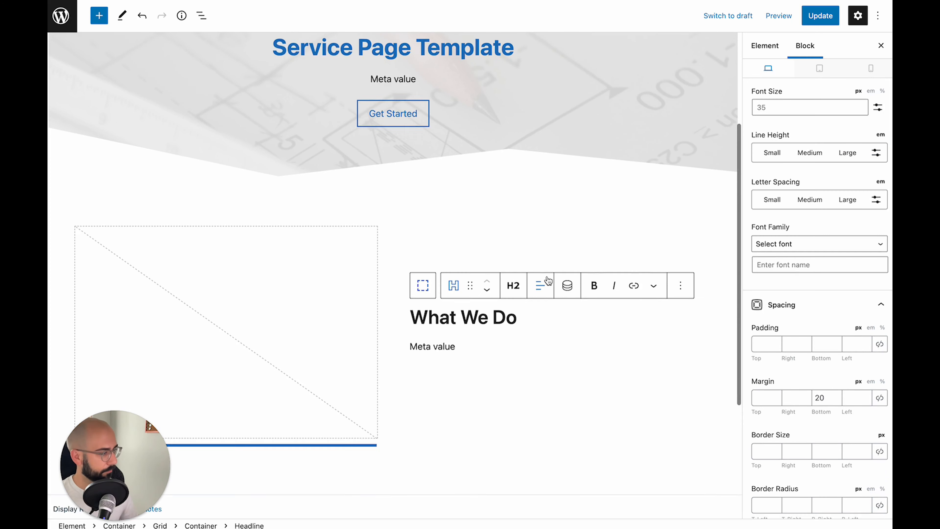
scroll(547, 281, down, 3)
click(431, 345)
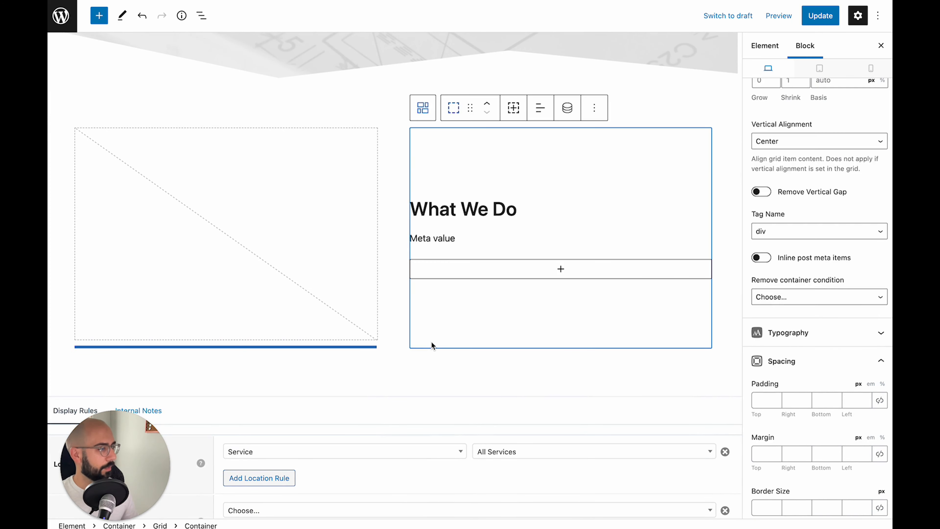
click(425, 361)
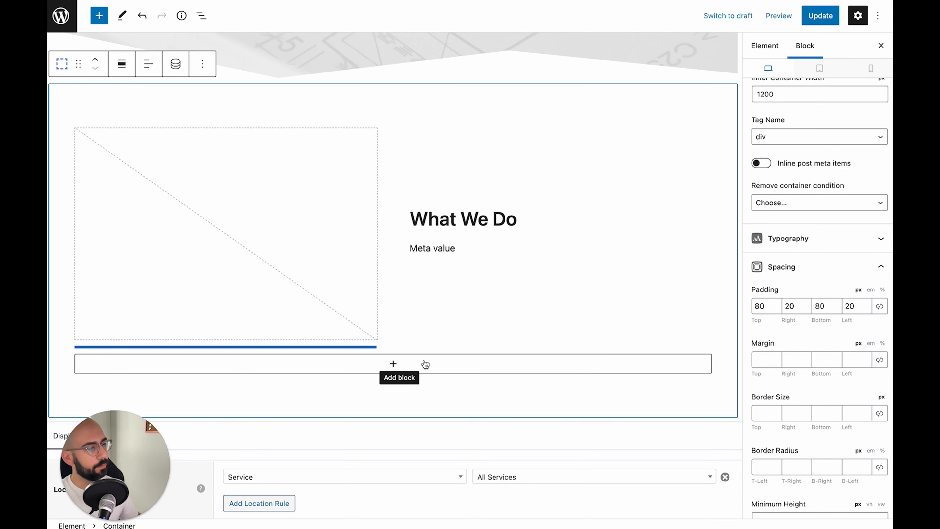
Insert a Grid block with three equal columns below the What We Do section
click(390, 366)
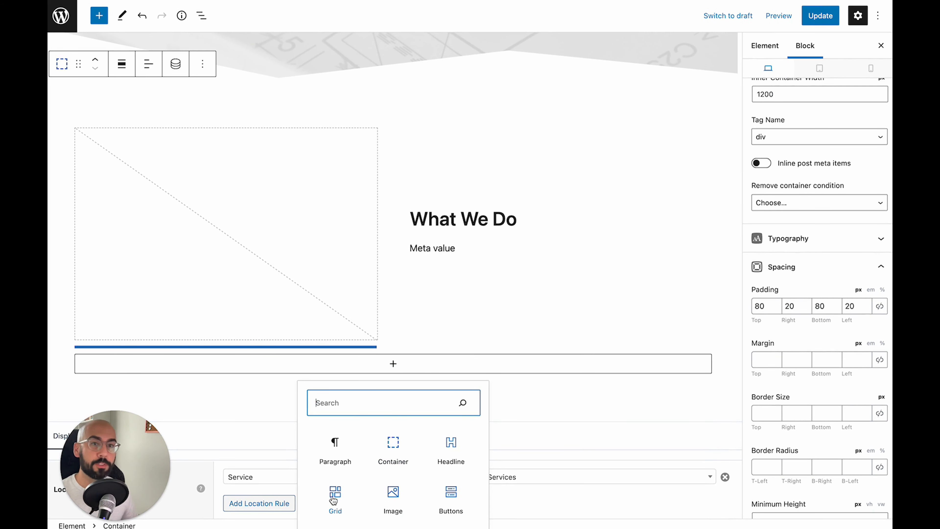
click(333, 498)
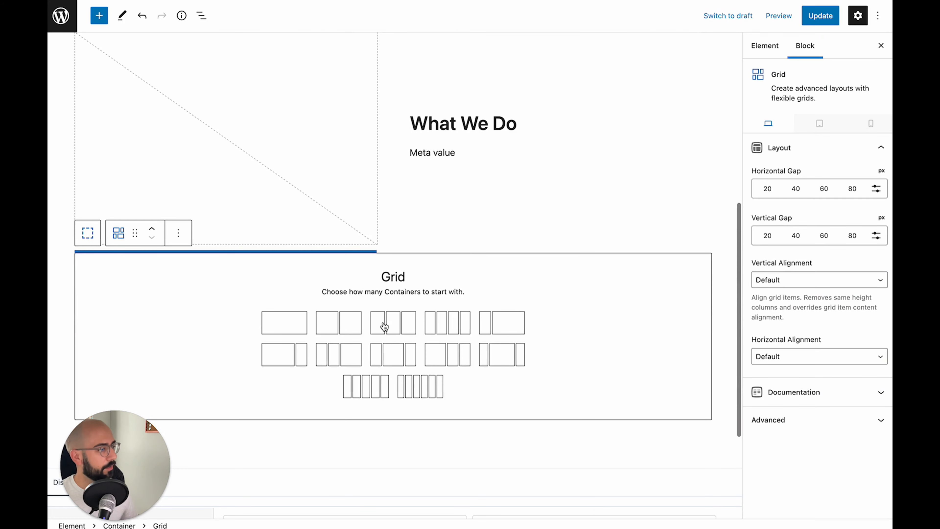
click(404, 328)
scroll(283, 315, down, 1)
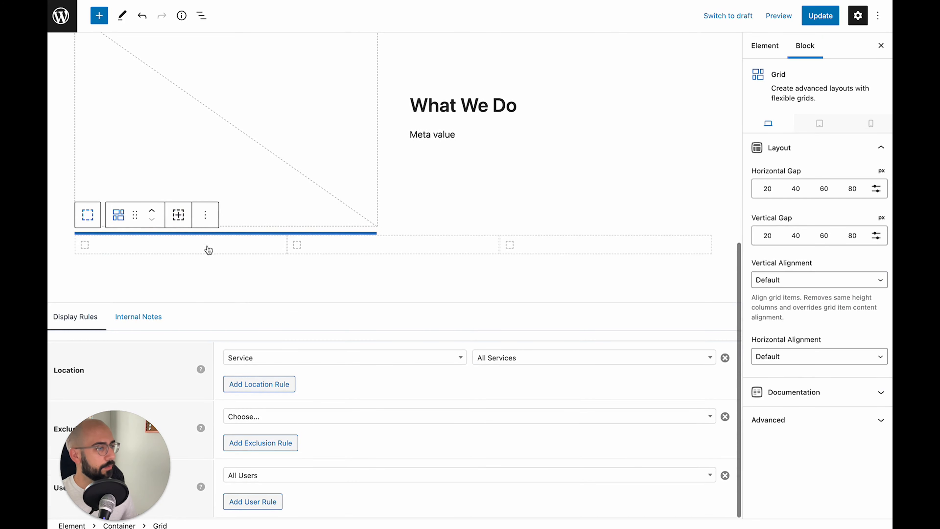
scroll(259, 236, up, 1)
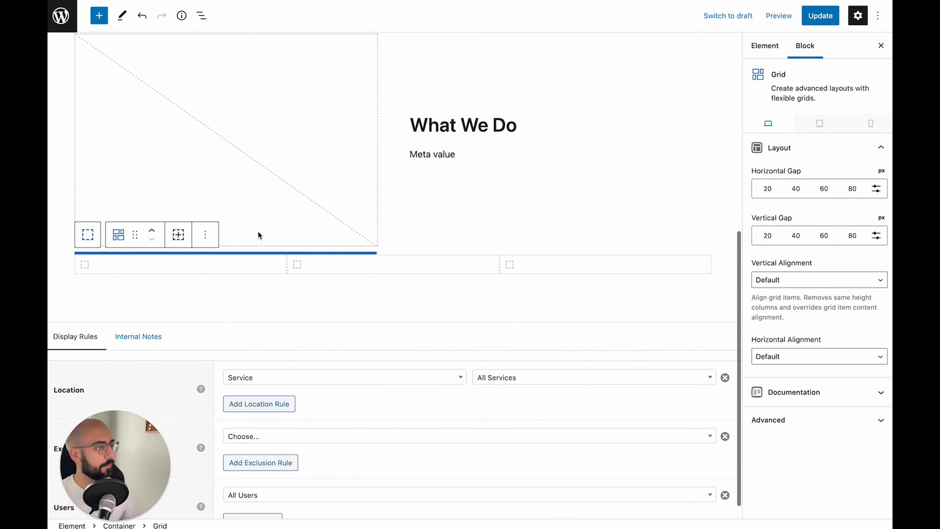
Add an empty Headline block to the grid's first column
click(186, 265)
click(183, 265)
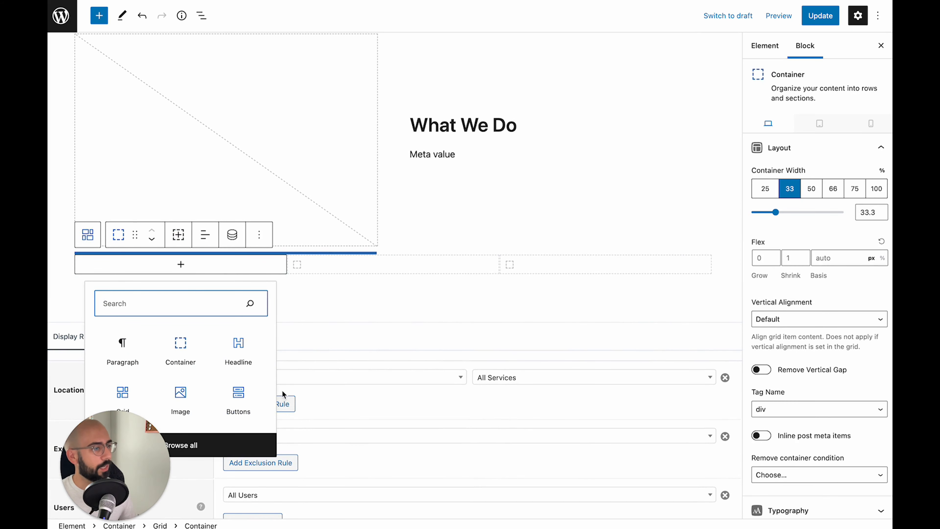
click(240, 352)
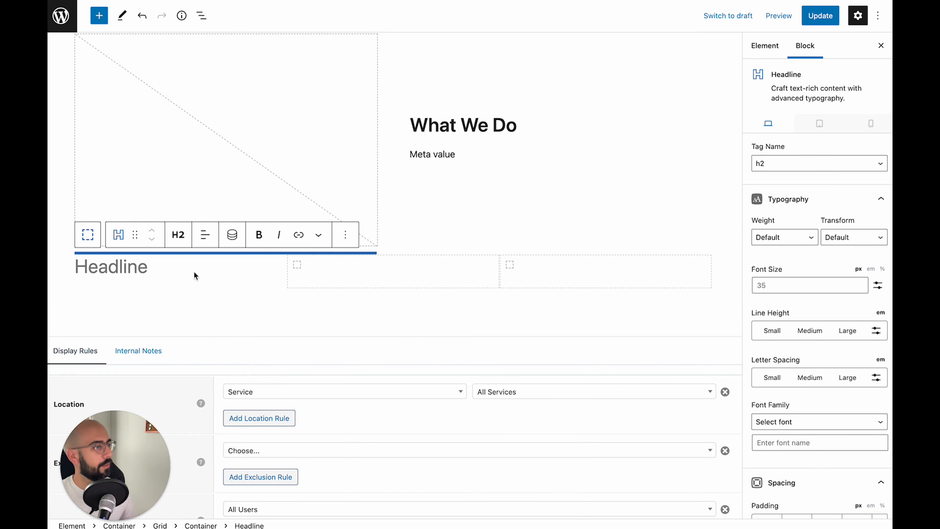
scroll(741, 294, down, 1)
scroll(796, 322, down, 10)
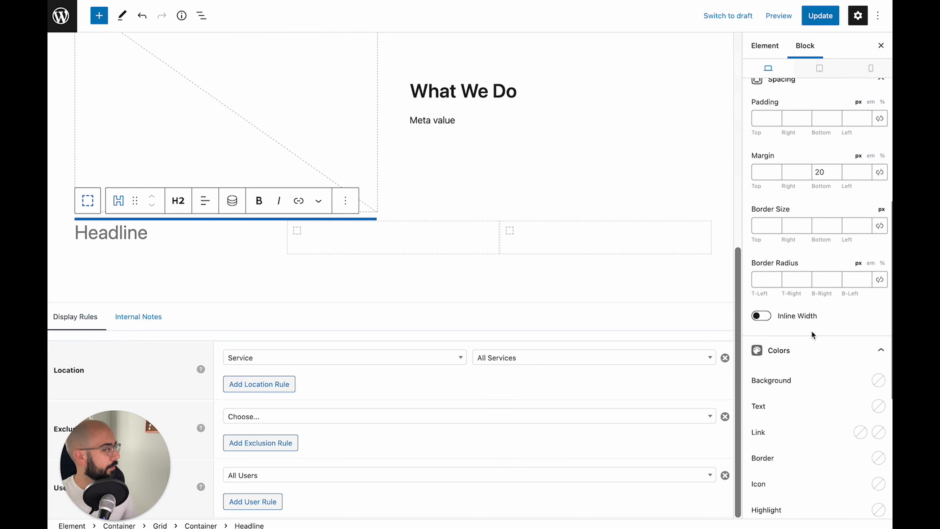
scroll(812, 331, down, 8)
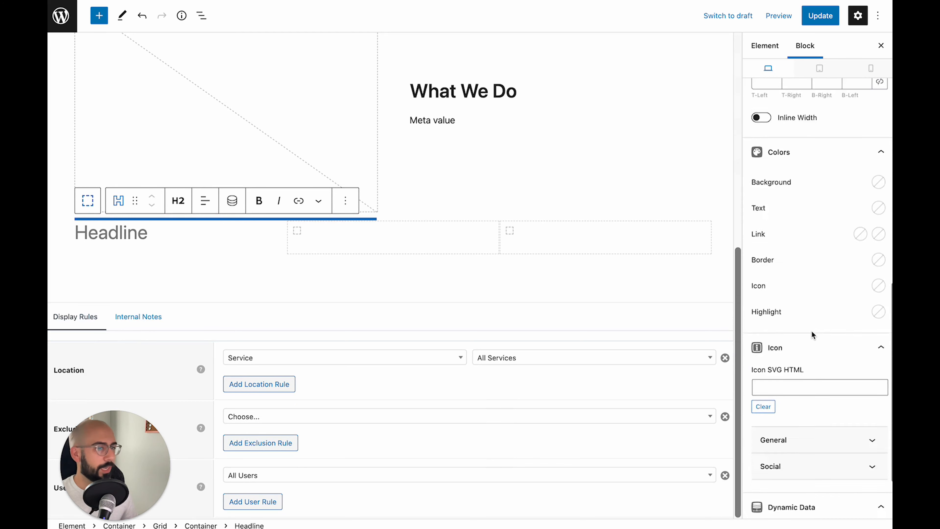
Give the headline a Check icon with 0.35 right padding and size 0.7
click(817, 354)
scroll(817, 353, down, 1)
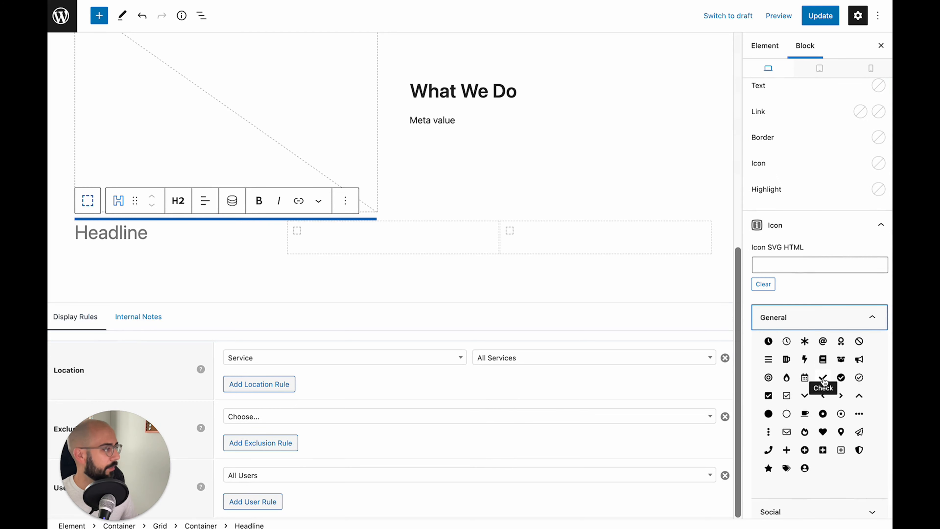
click(823, 380)
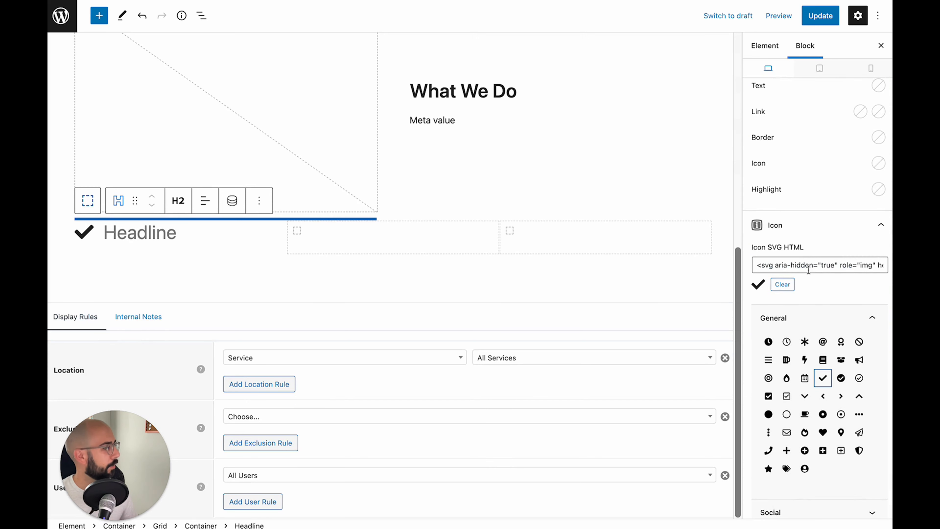
scroll(810, 270, down, 7)
scroll(791, 408, down, 1)
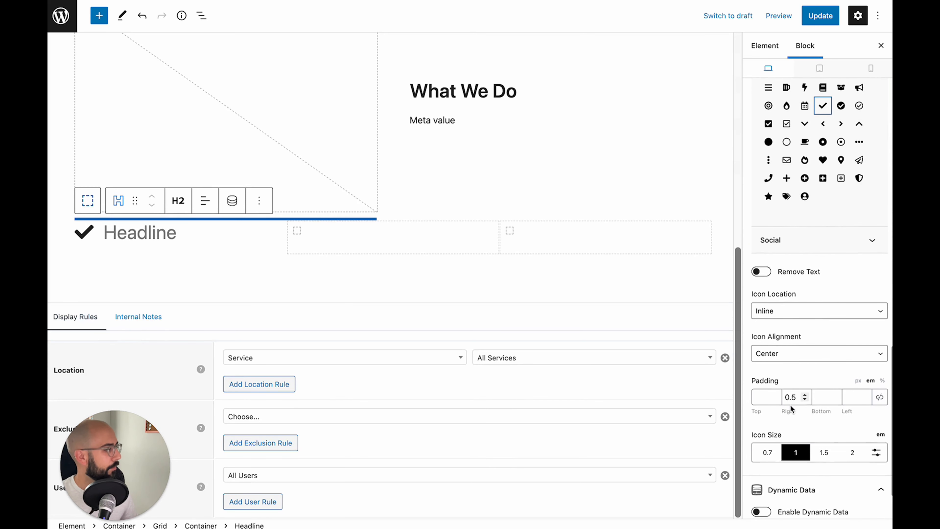
click(792, 398)
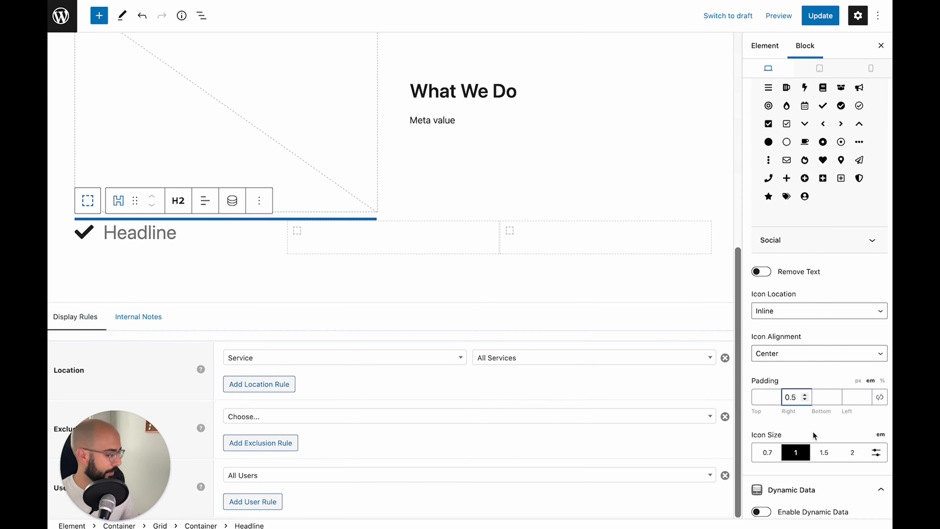
text(3)
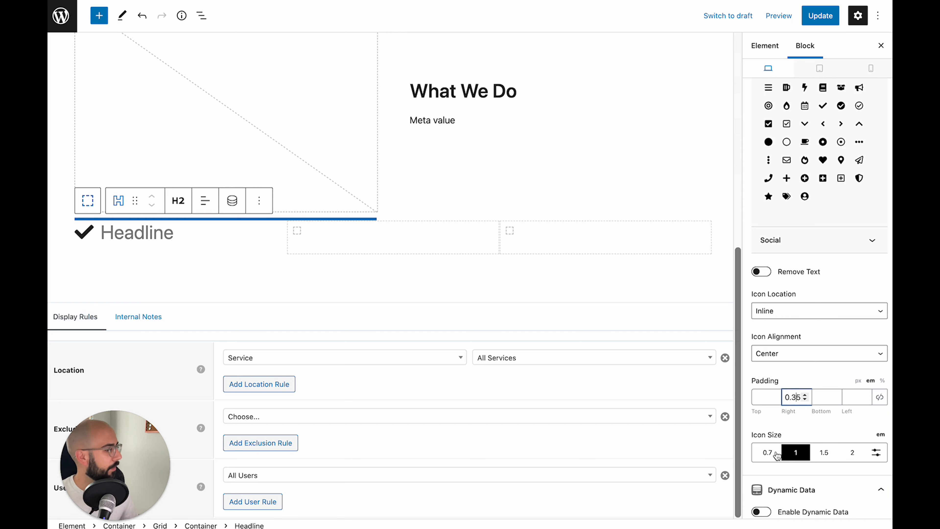
click(767, 453)
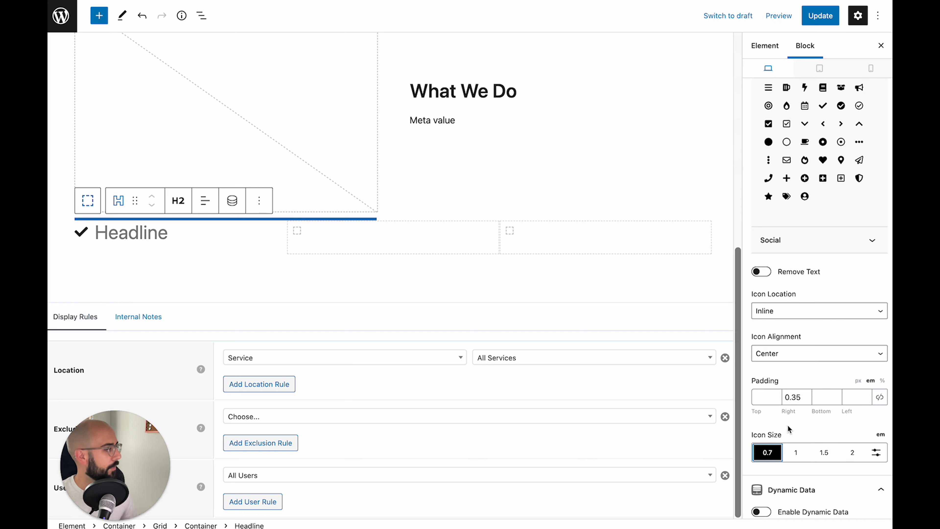
Make the headline an H3 and try a light preset icon colour
click(178, 202)
click(195, 275)
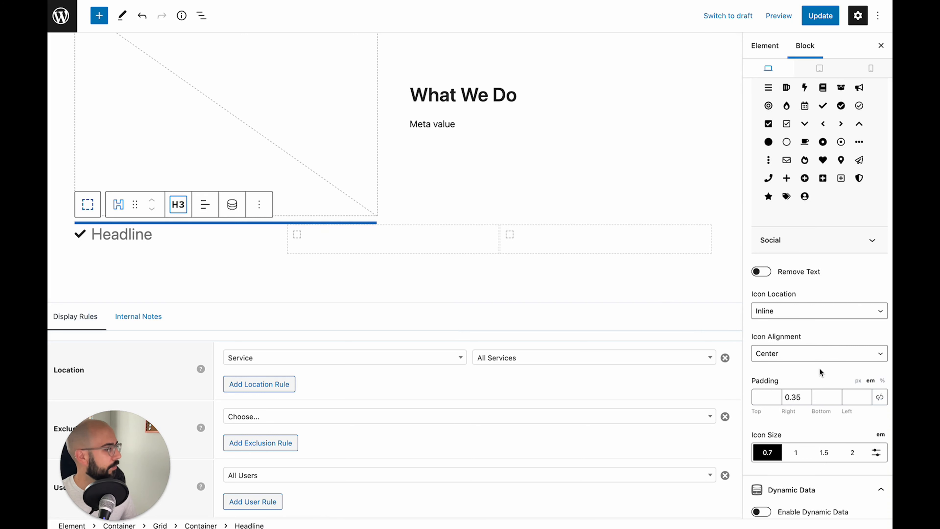
scroll(820, 371, down, 3)
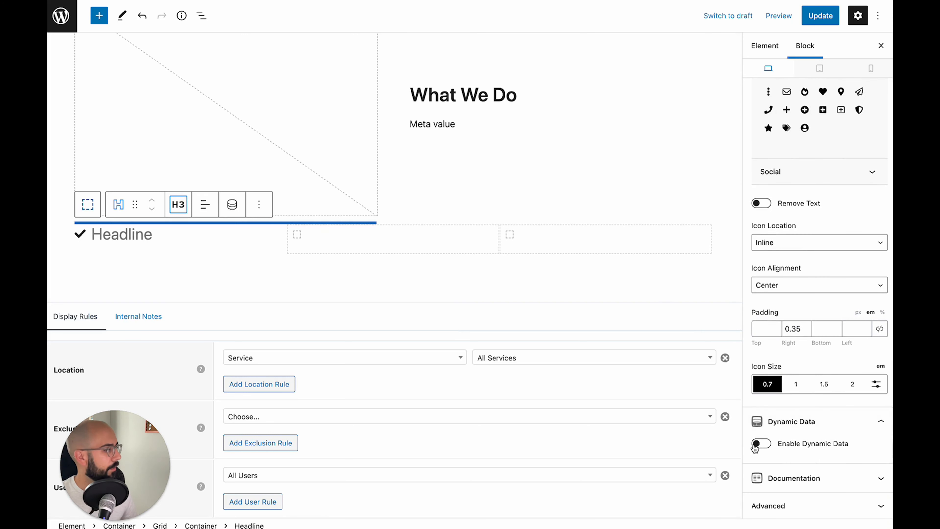
scroll(820, 426, up, 10)
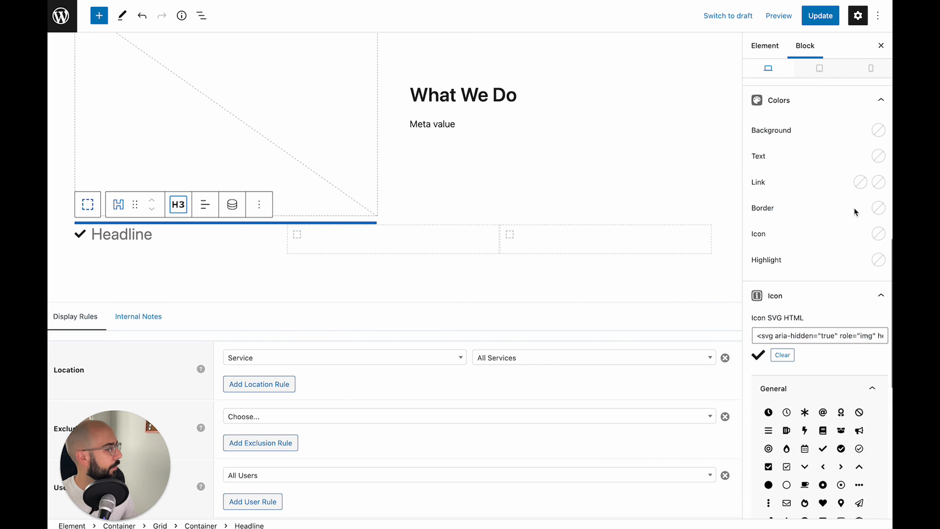
click(878, 234)
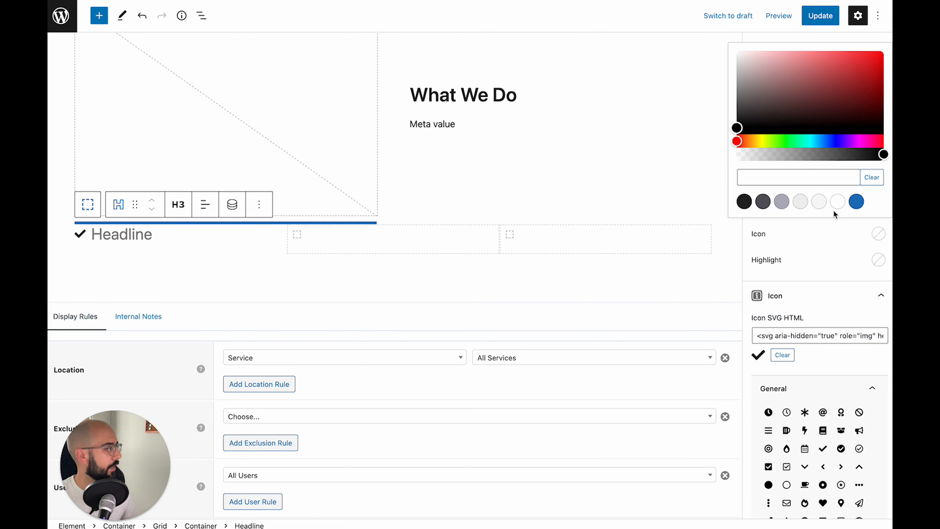
click(802, 204)
Set the icon colour to the mid-grey contrast-3 preset
click(782, 202)
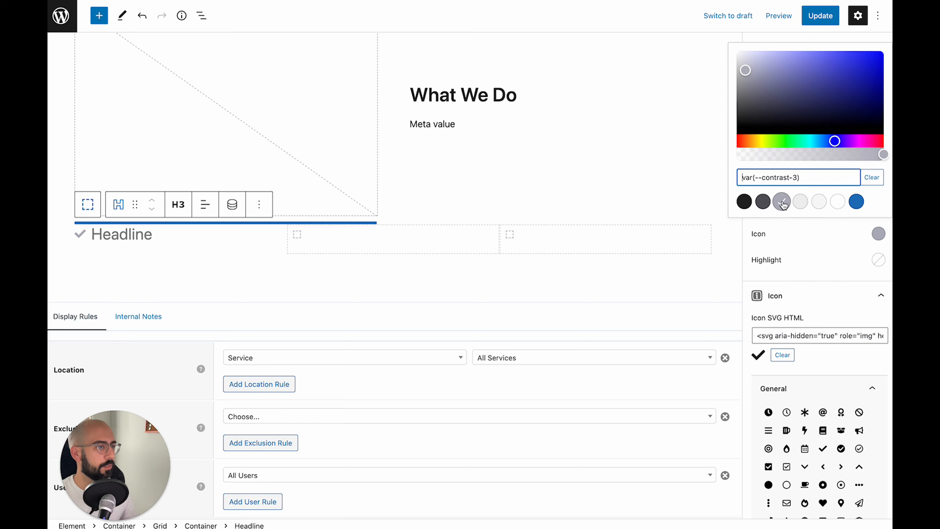
click(810, 244)
scroll(812, 243, down, 10)
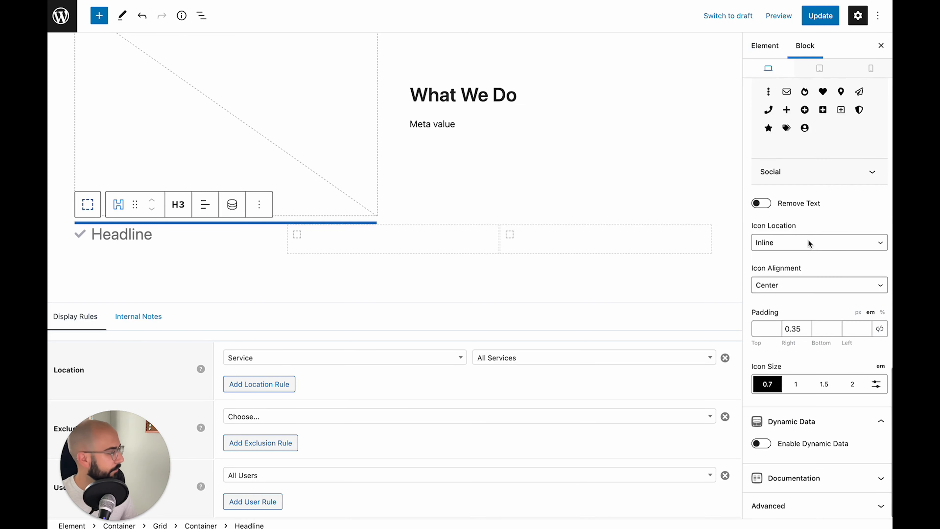
Make the headline pull dynamic text from the feature_1_title post meta field
click(761, 443)
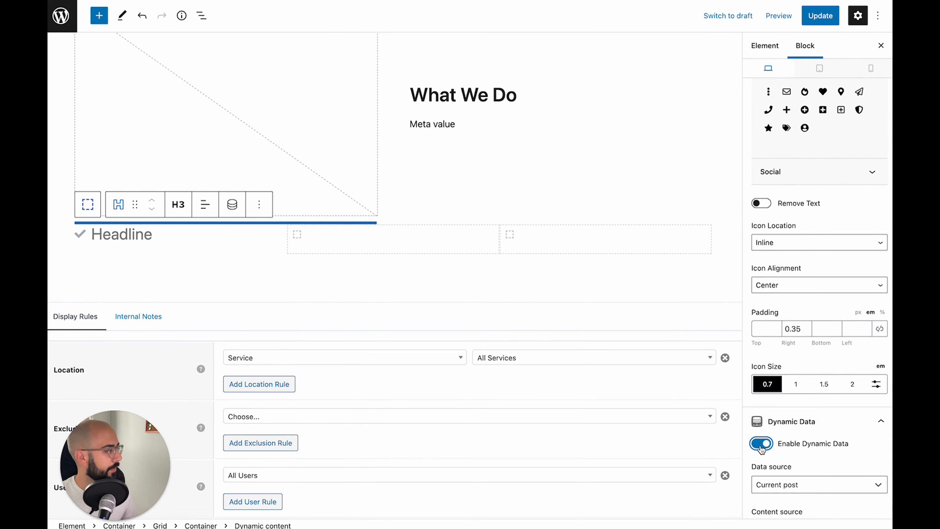
scroll(763, 444, down, 4)
click(788, 395)
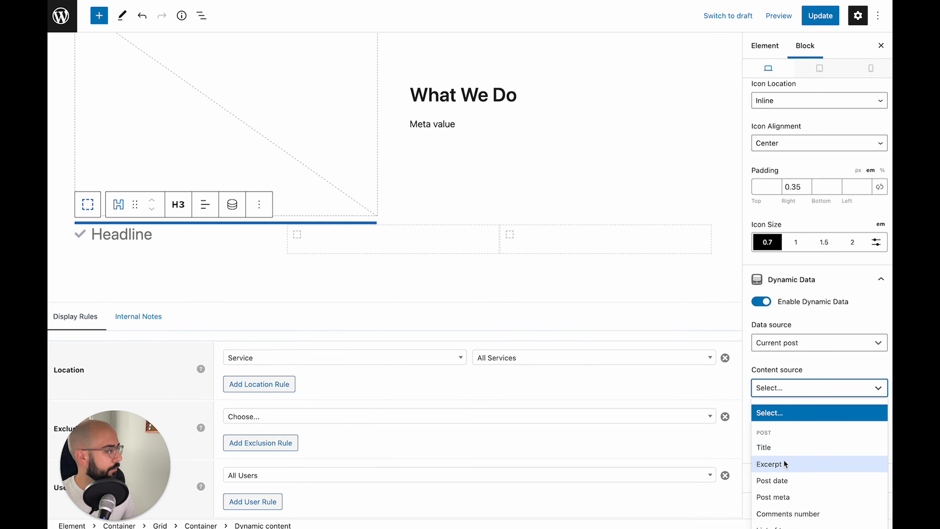
click(783, 504)
scroll(783, 451, down, 1)
click(784, 388)
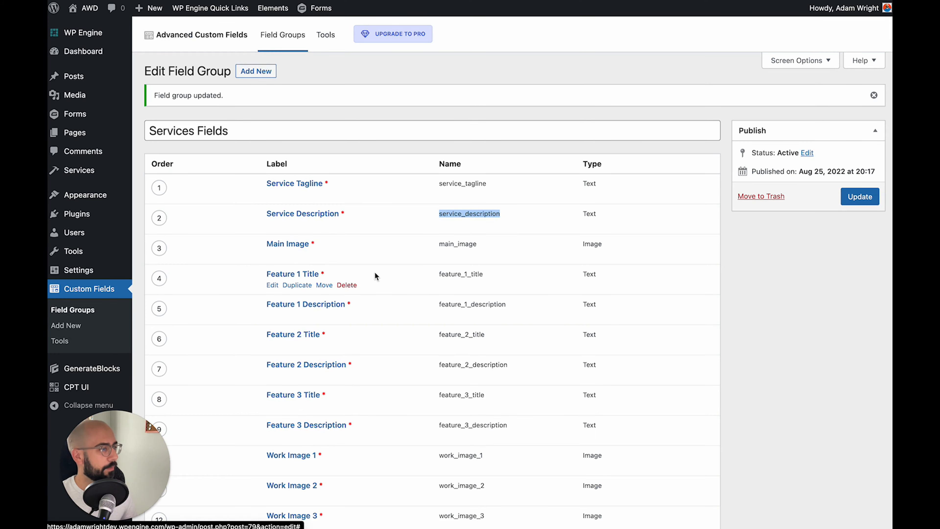
drag(438, 279, 506, 280)
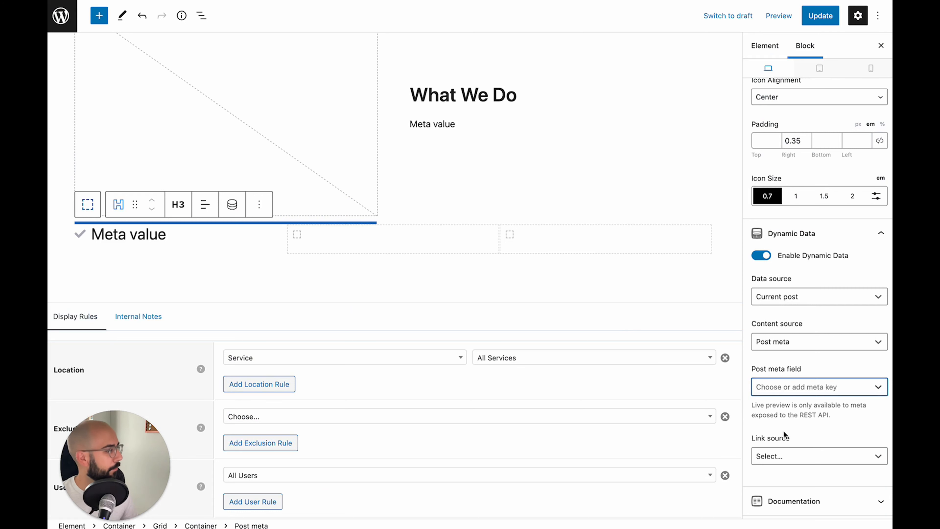
text(feature_1_title)
click(789, 406)
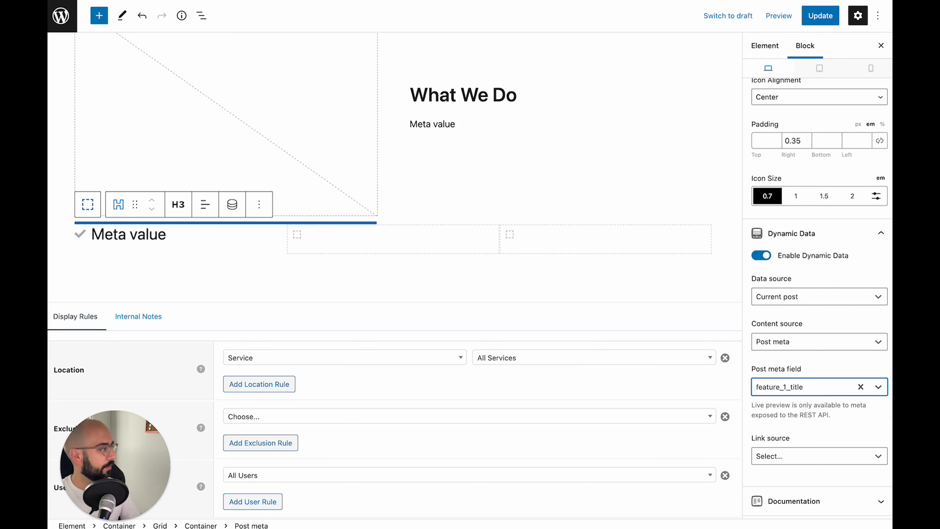
click(186, 239)
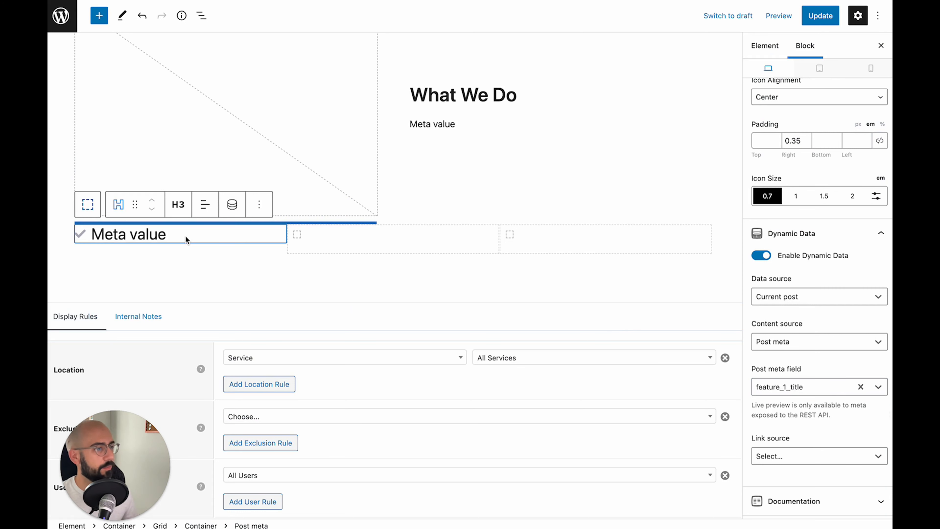
Add a new Headline block below the check-mark heading and change it to a paragraph
key(Return)
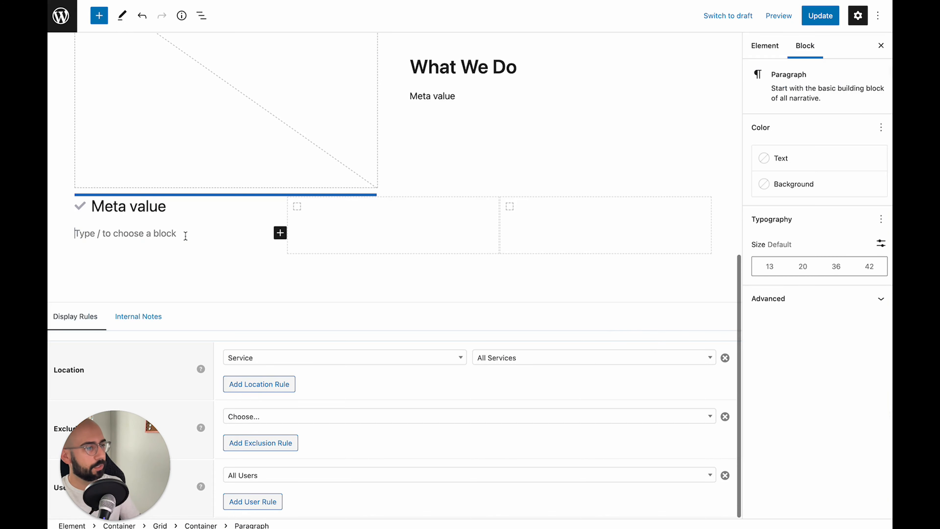
text(/head)
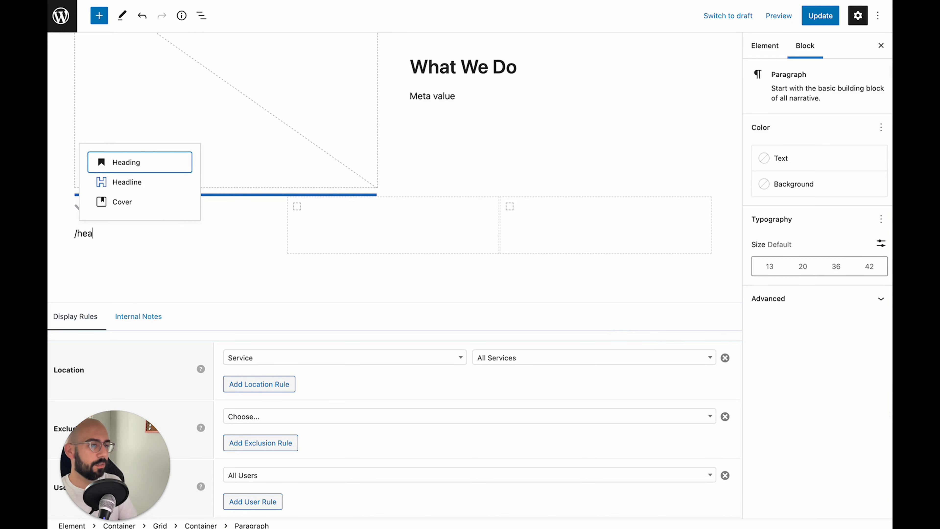
click(157, 181)
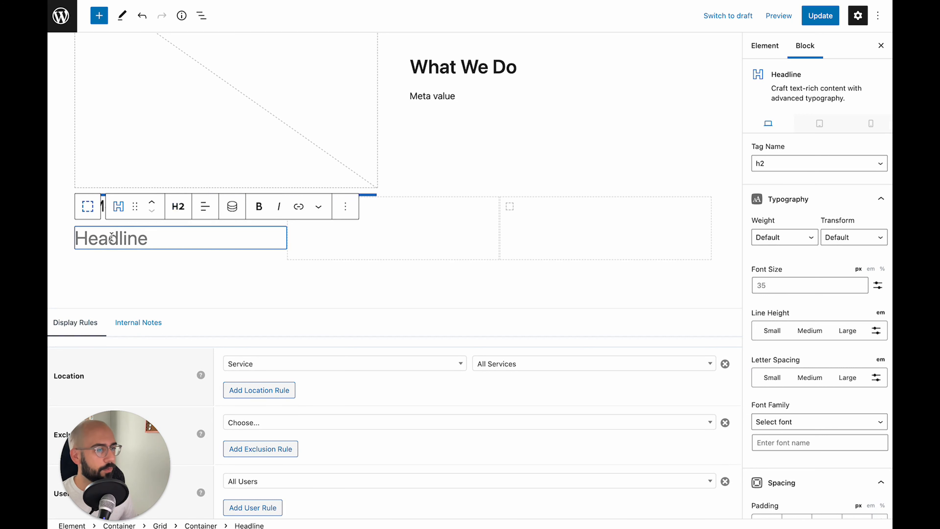
click(178, 207)
click(207, 362)
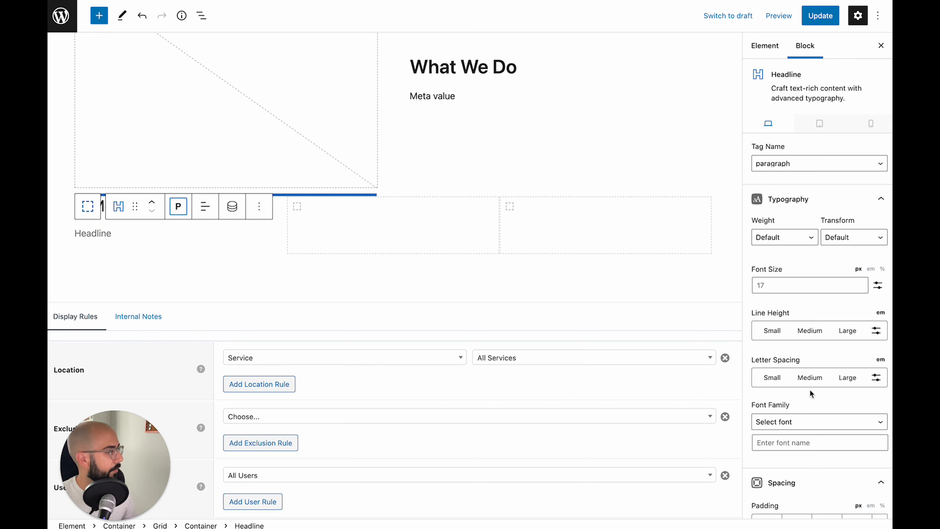
scroll(793, 252, down, 15)
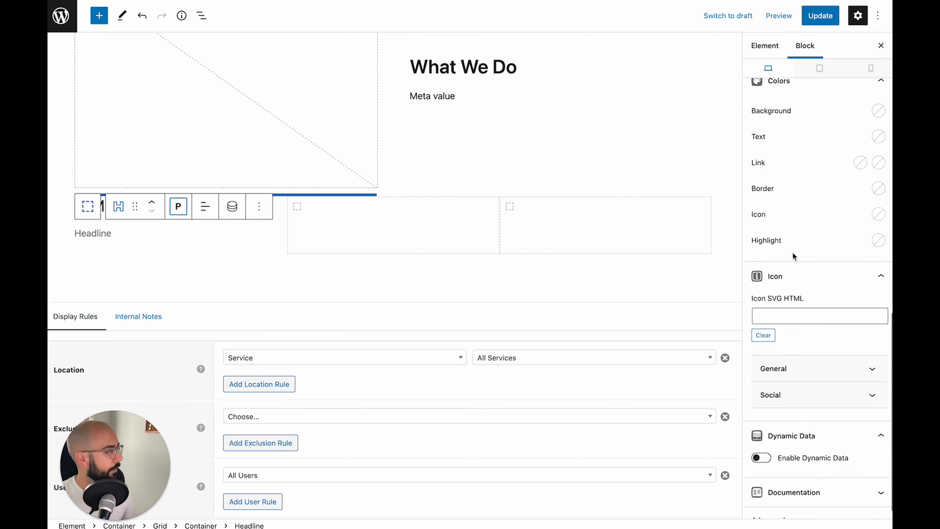
Connect the paragraph to the feature_1_description post meta field
click(759, 443)
scroll(770, 437, down, 5)
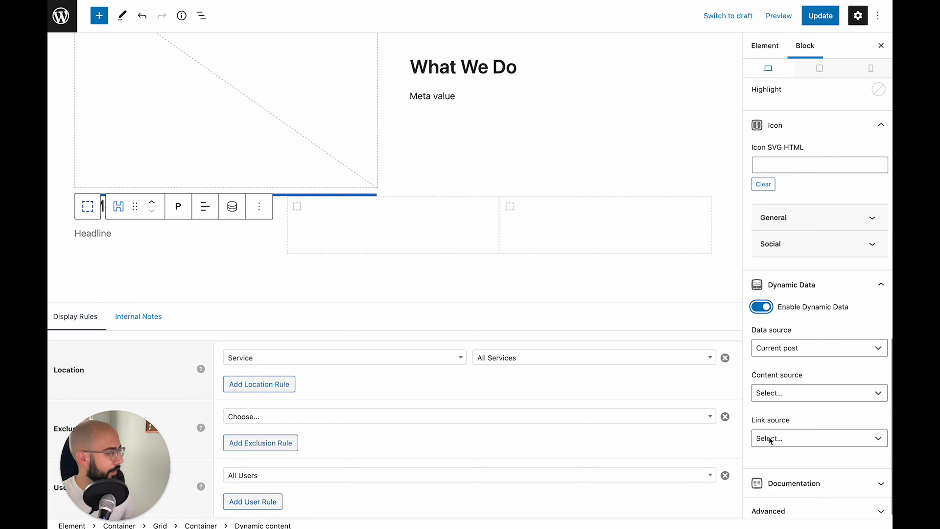
click(801, 393)
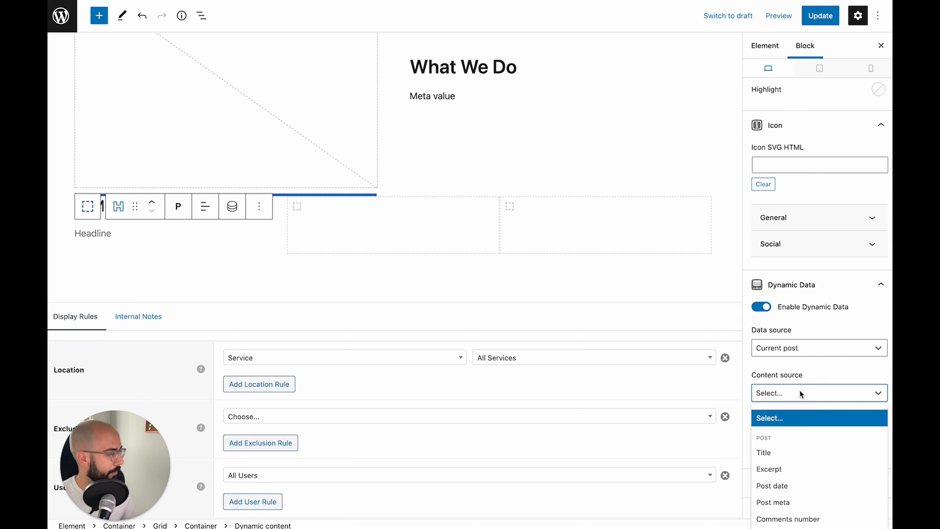
click(784, 498)
click(787, 439)
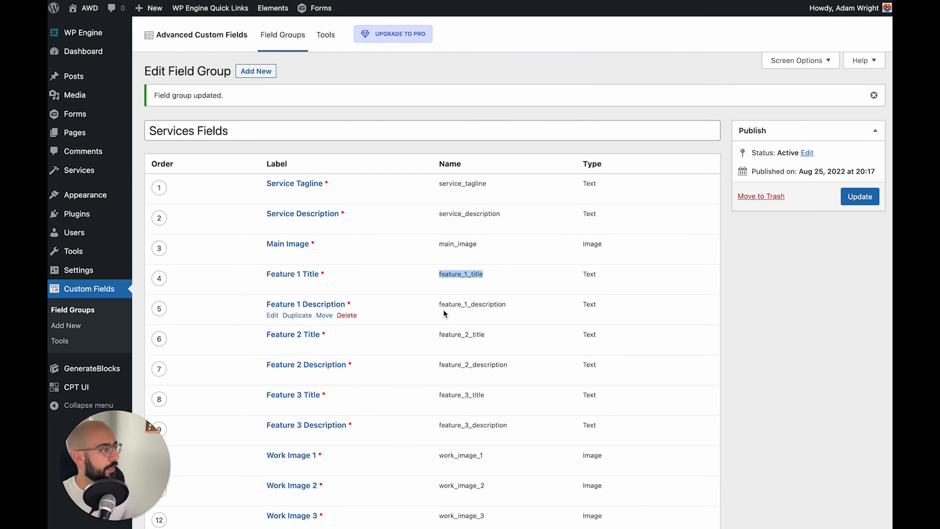
click(441, 303)
drag(507, 305, 446, 303)
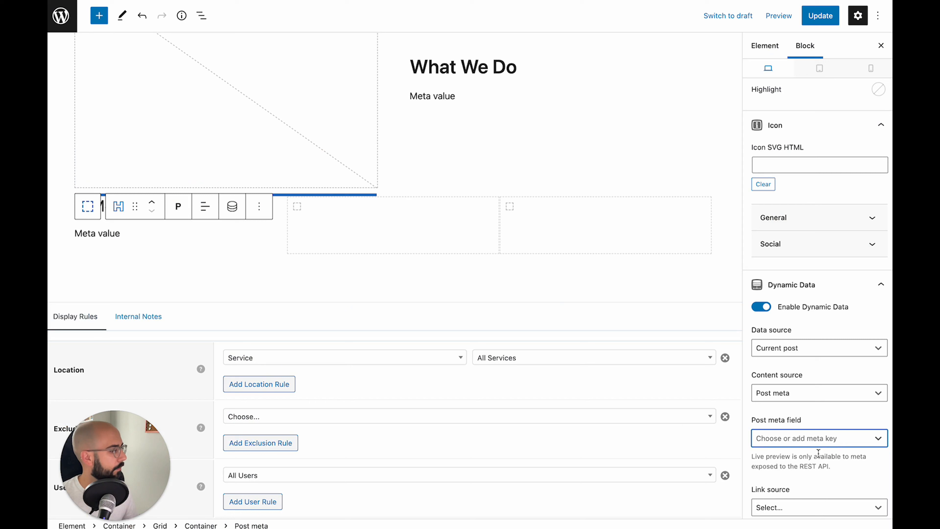
text(feature_1_description)
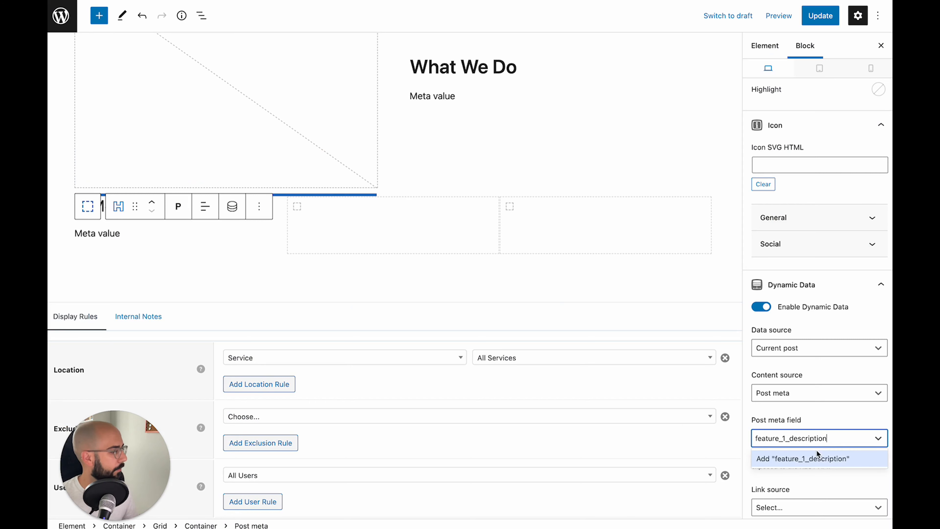
click(817, 458)
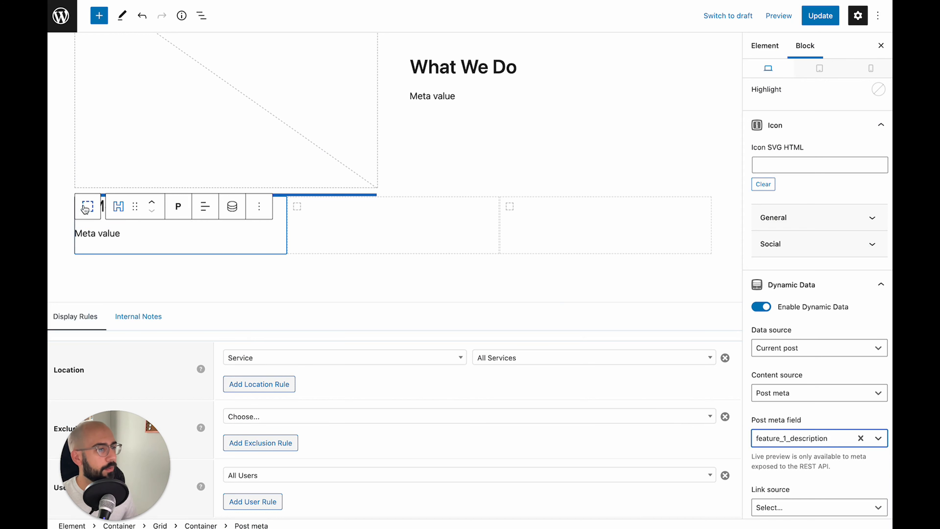
click(86, 208)
Duplicate the feature grid item twice to make three copies
scroll(181, 220, up, 1)
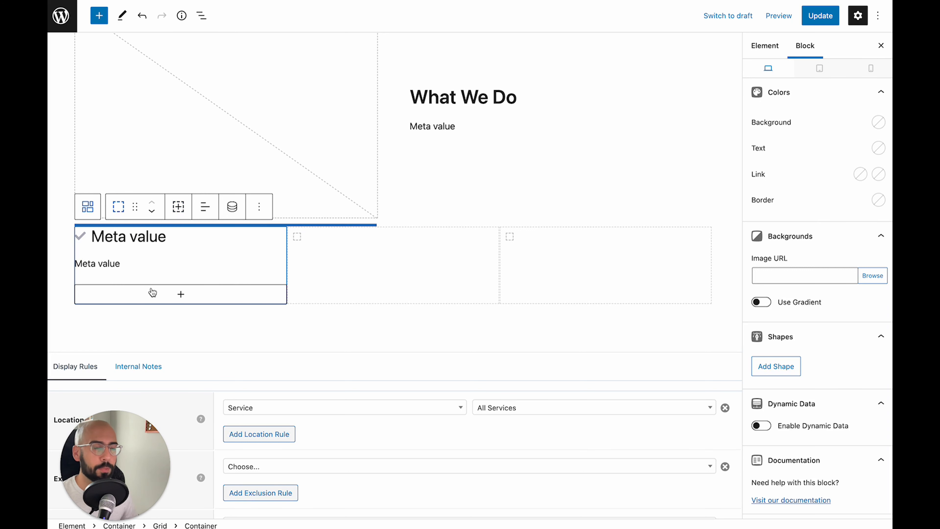
click(178, 207)
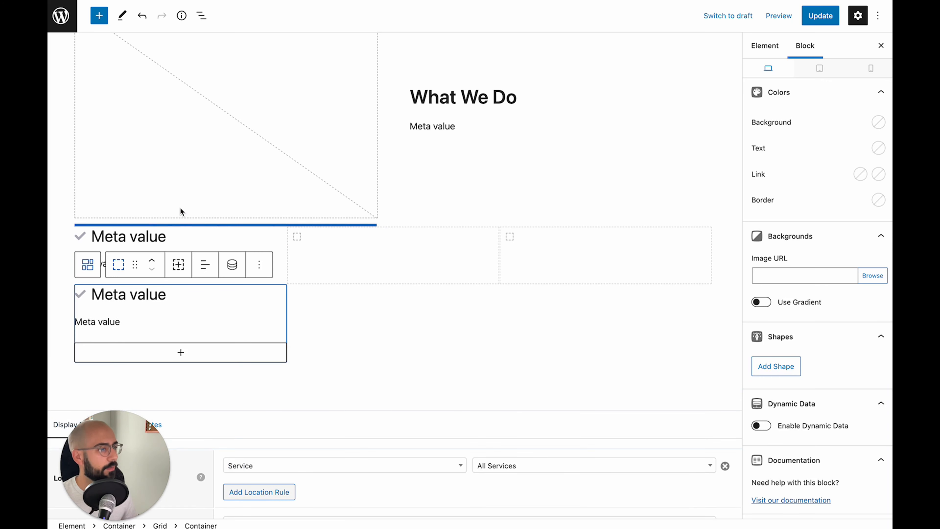
click(178, 264)
Remove the two empty grid cells so the three features share one row
click(300, 243)
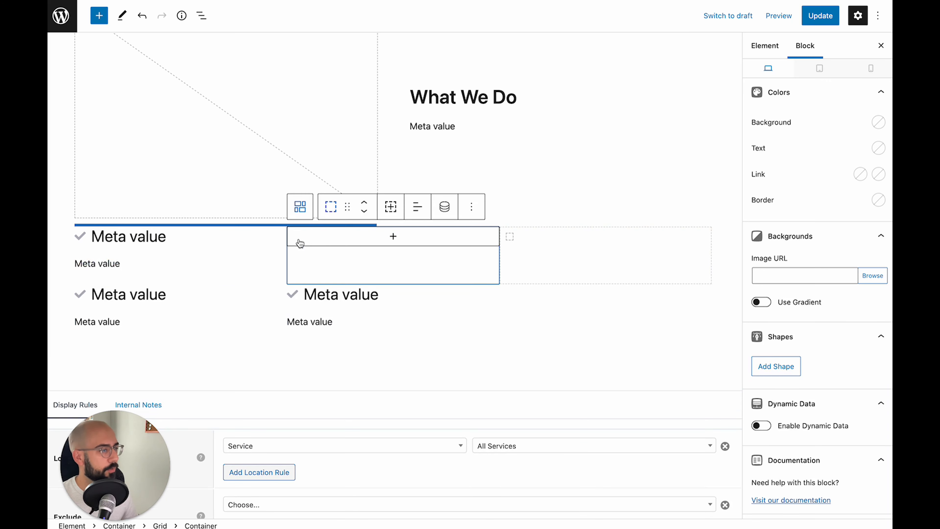
click(471, 207)
click(515, 395)
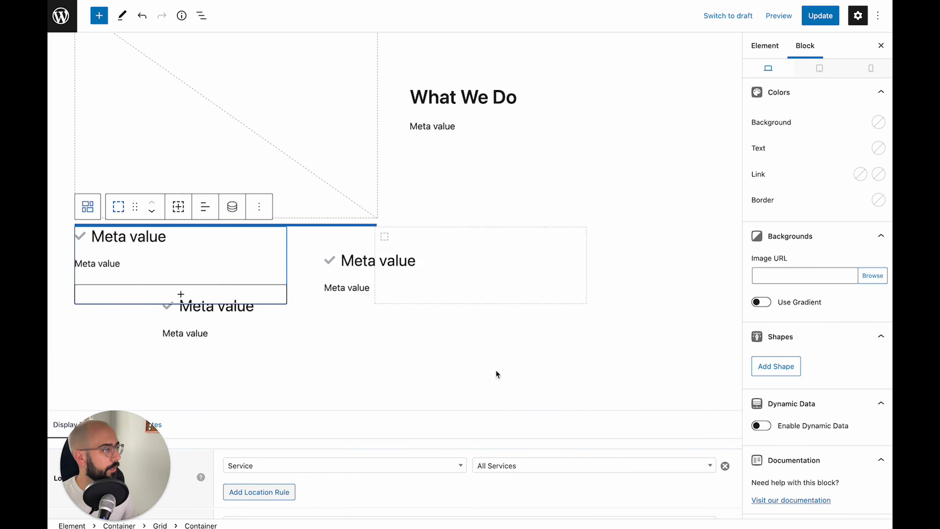
click(374, 233)
click(471, 206)
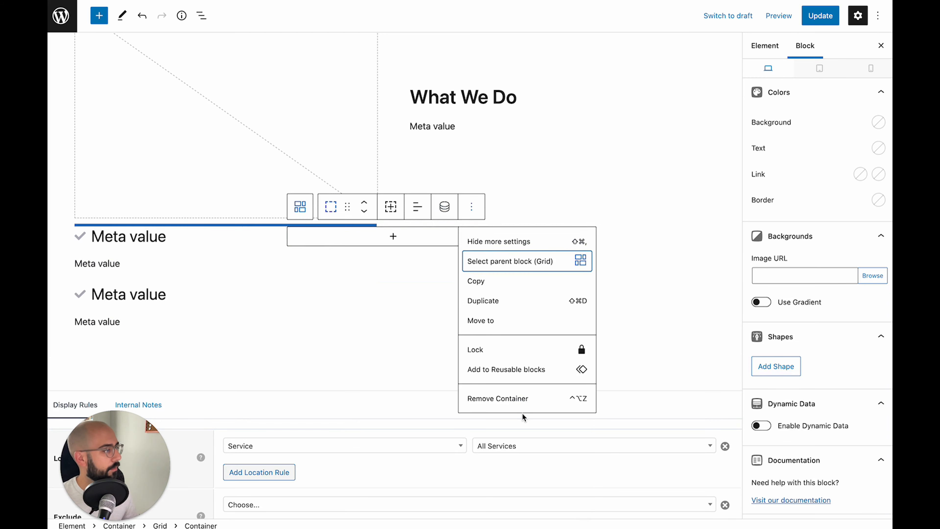
click(519, 398)
click(347, 239)
Point the middle feature's heading at the feature_2_title meta field
scroll(809, 317, down, 6)
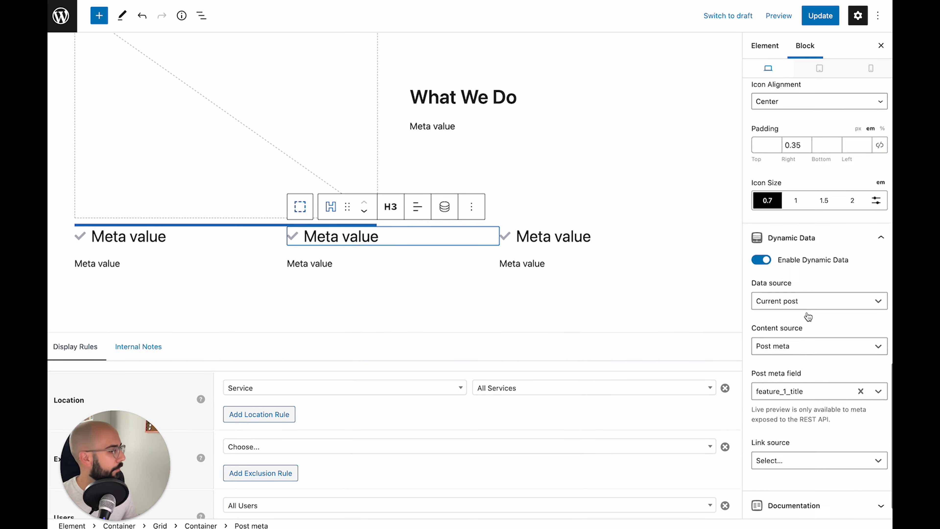
scroll(808, 317, down, 1)
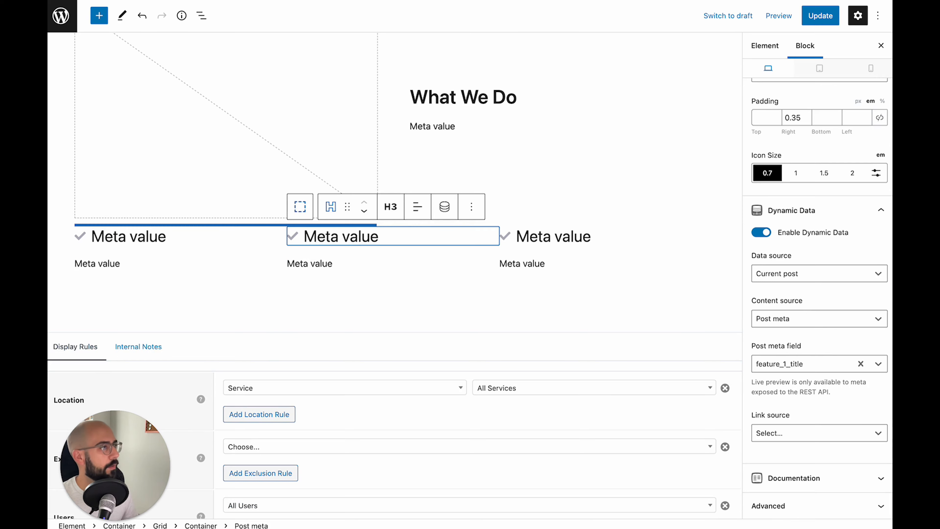
click(354, 1)
scroll(511, 300, down, 2)
drag(491, 275, 439, 275)
key(super+c)
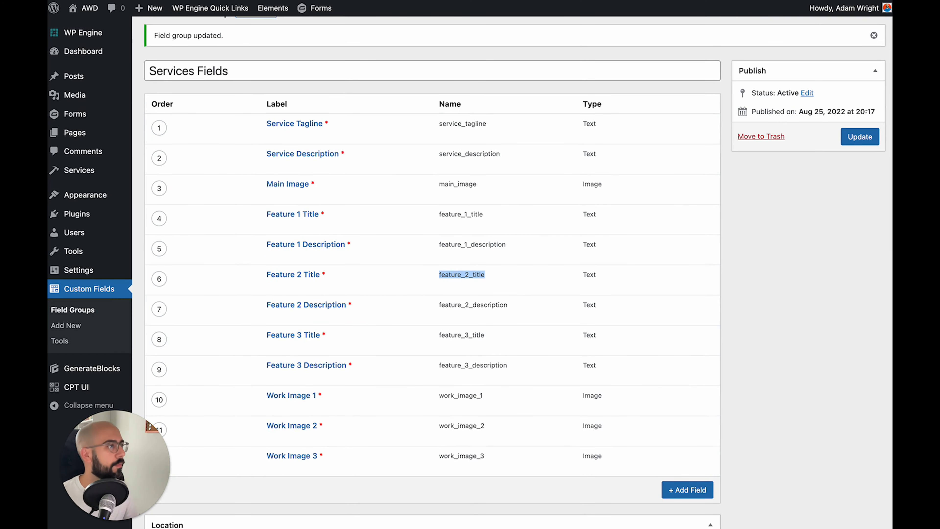
click(521, 1)
click(785, 368)
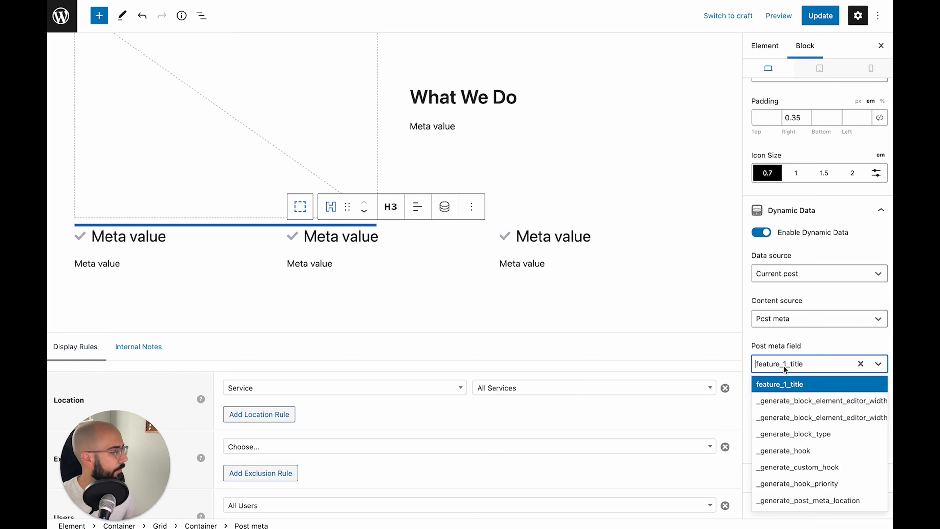
click(860, 364)
key(super+v)
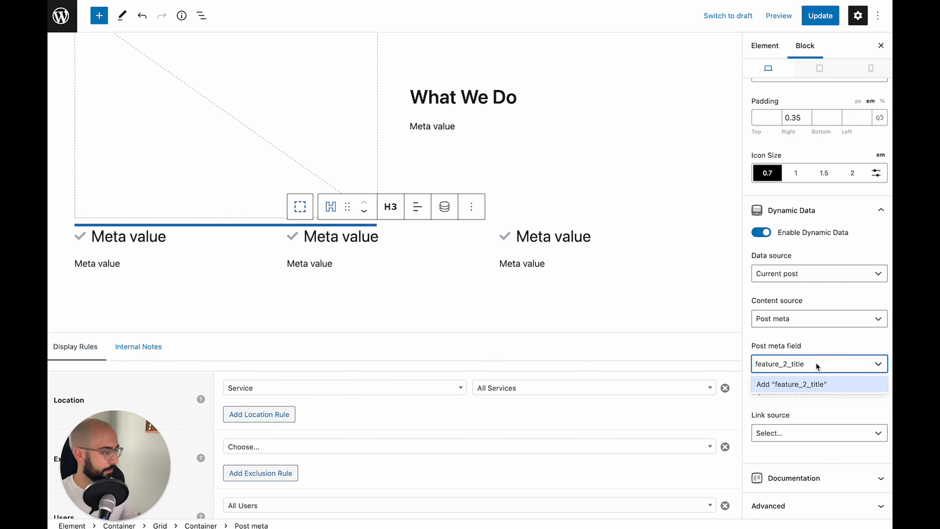
key(Return)
Point the middle feature's paragraph at the feature_2_description meta field
click(320, 264)
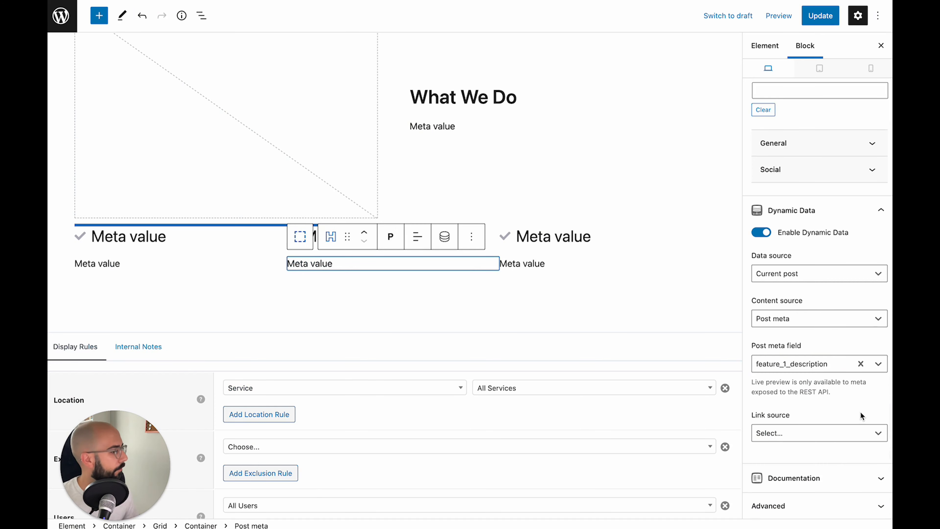
click(860, 364)
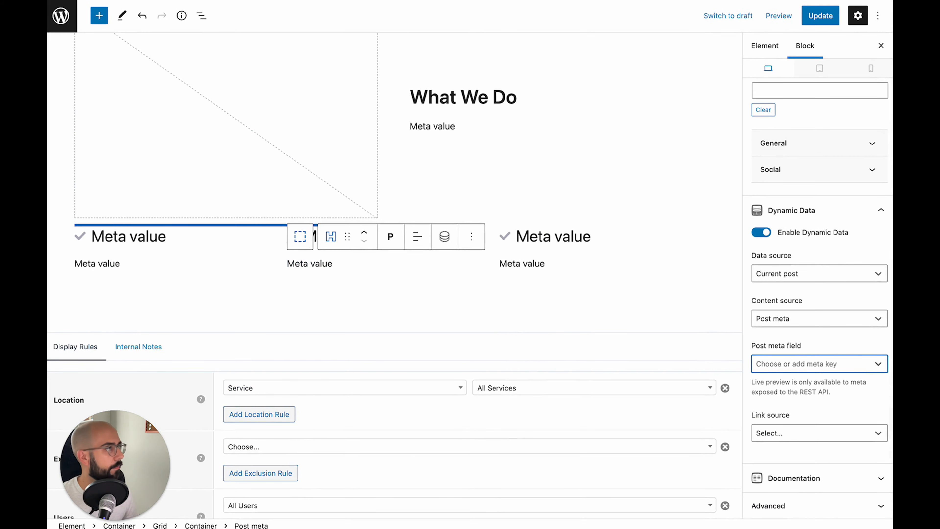
key(super+Tab)
drag(519, 305, 439, 307)
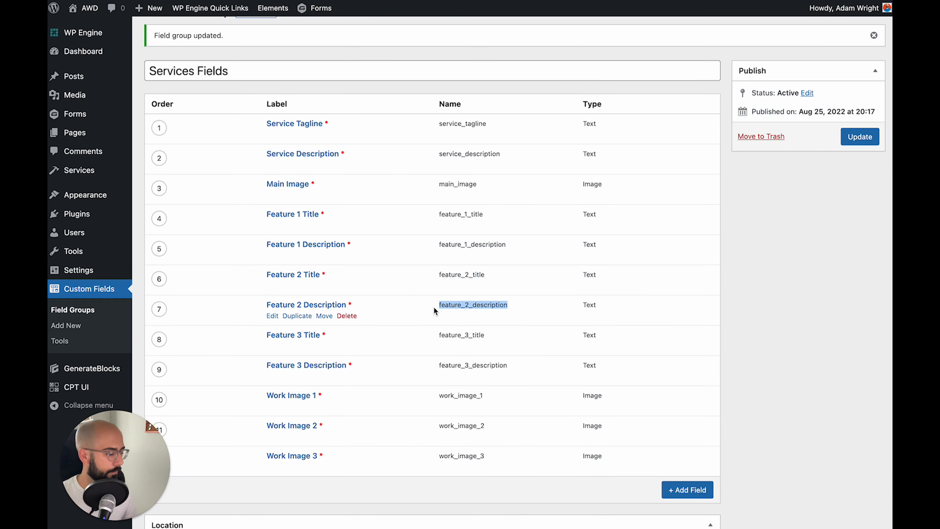
key(super+Tab)
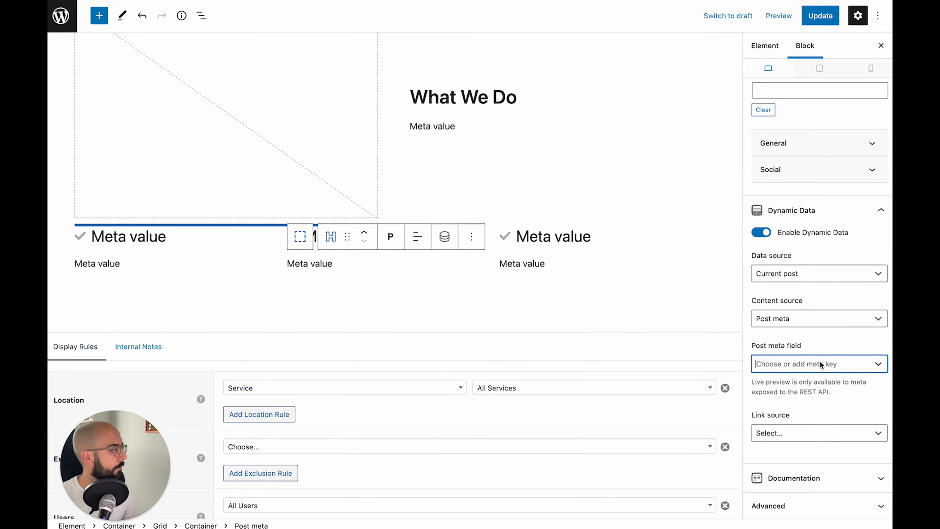
click(804, 370)
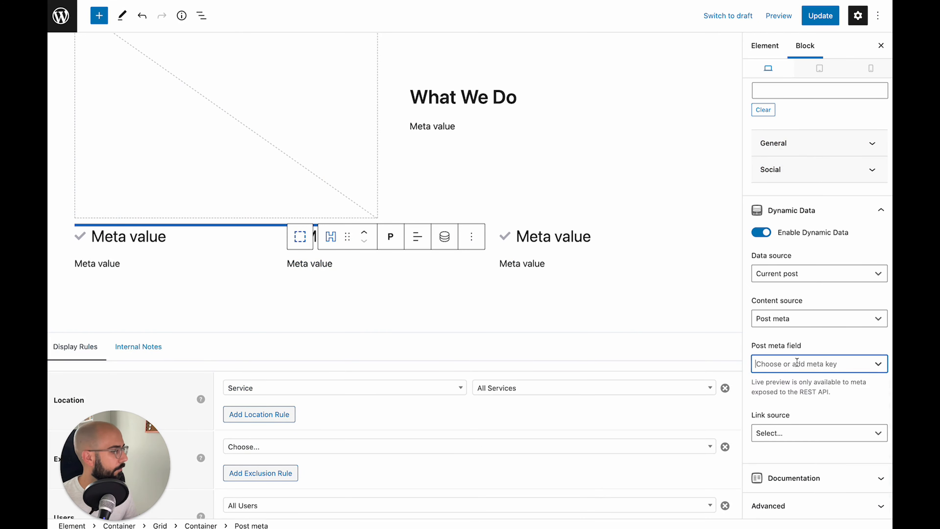
text(feature_2_description)
key(Return)
Point the third feature's heading at the feature_3_title meta field
click(543, 235)
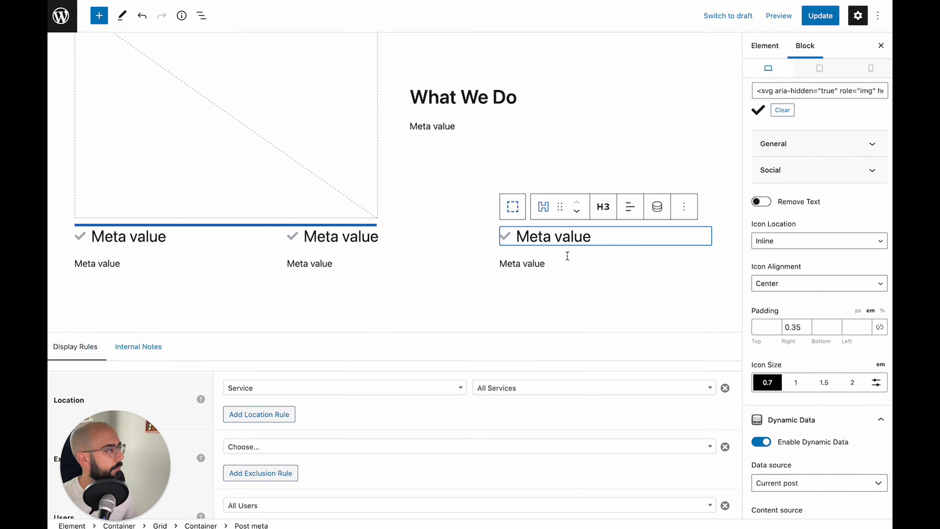
scroll(840, 374, down, 5)
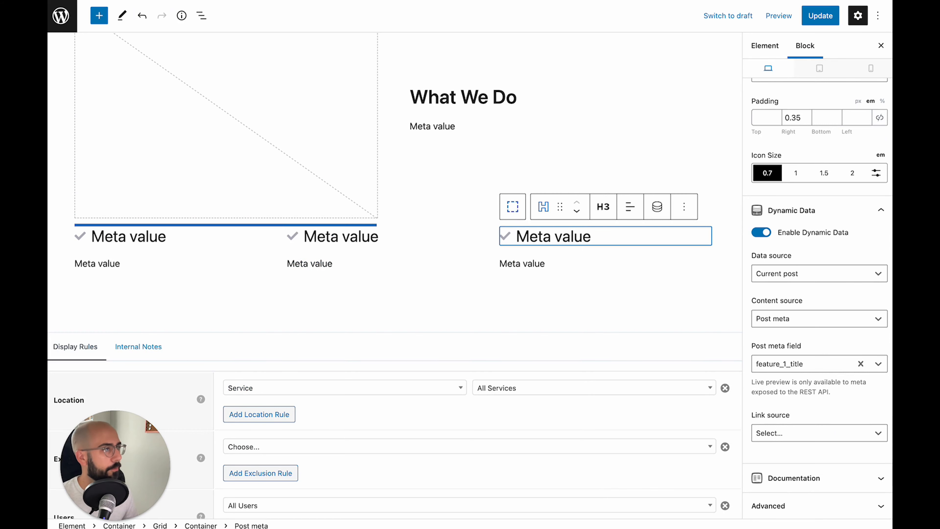
key(super+Tab)
double_click(473, 335)
key(super+c)
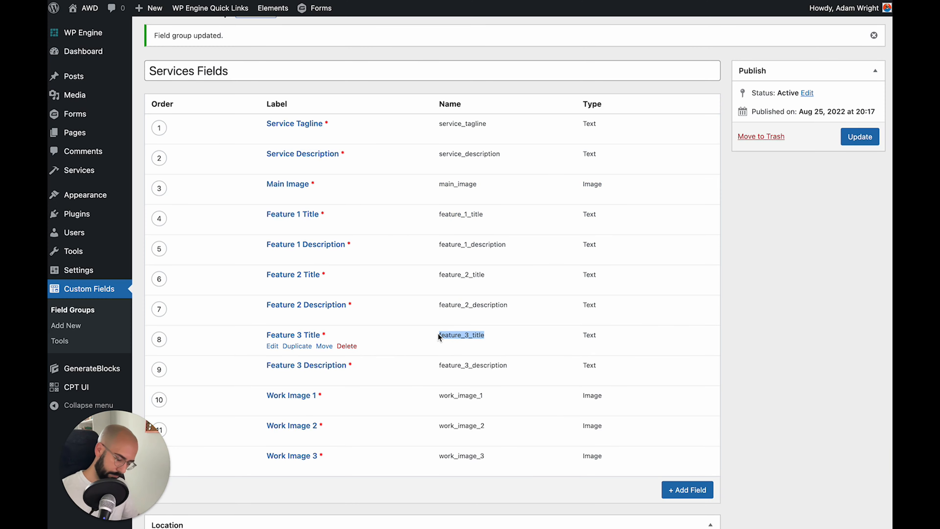
key(super+Tab)
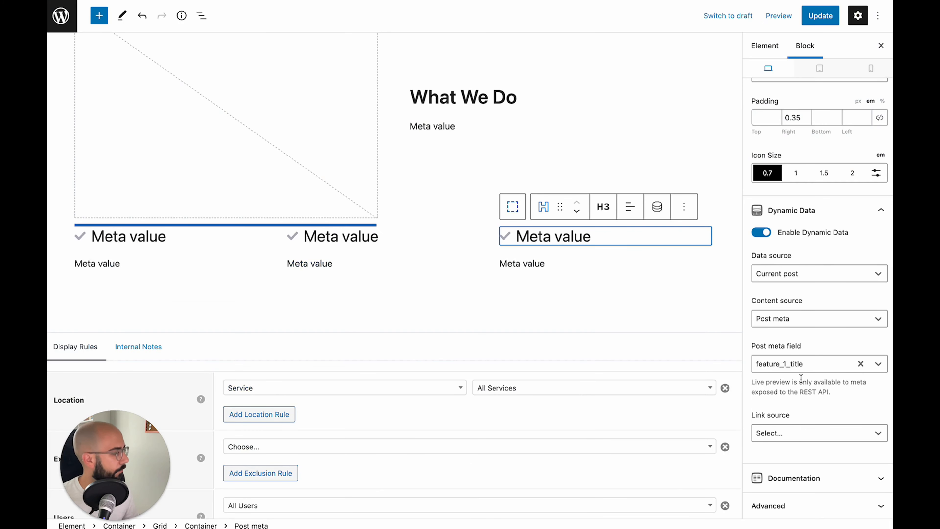
click(860, 364)
click(816, 365)
key(super+v)
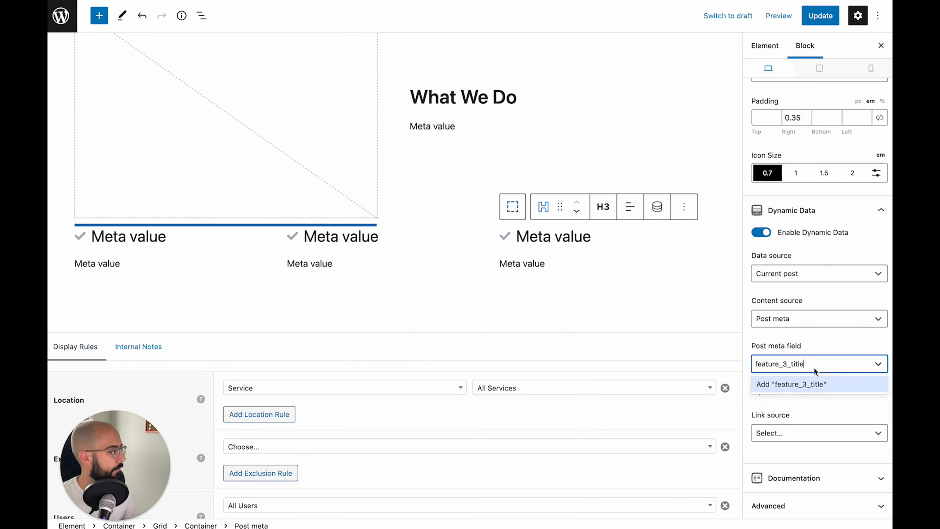
click(814, 375)
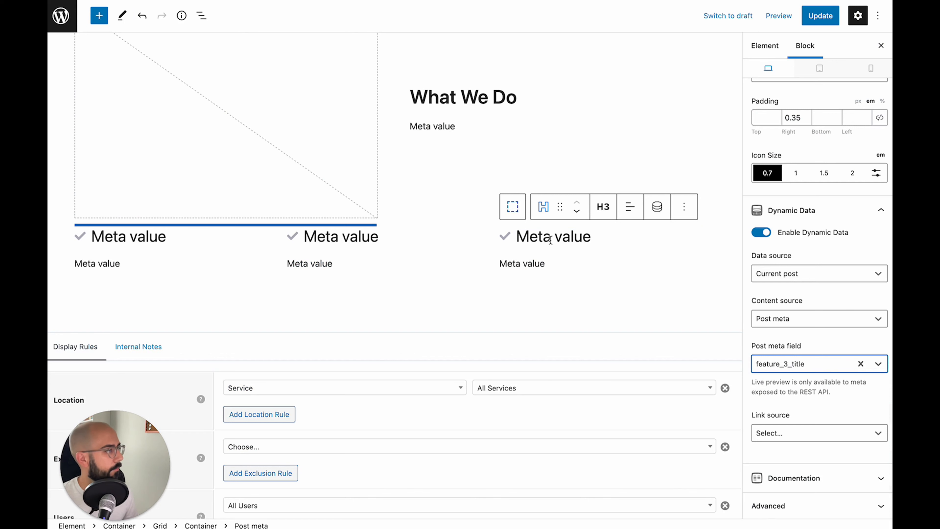
Point the third feature's paragraph at the feature_3_description meta field
click(535, 265)
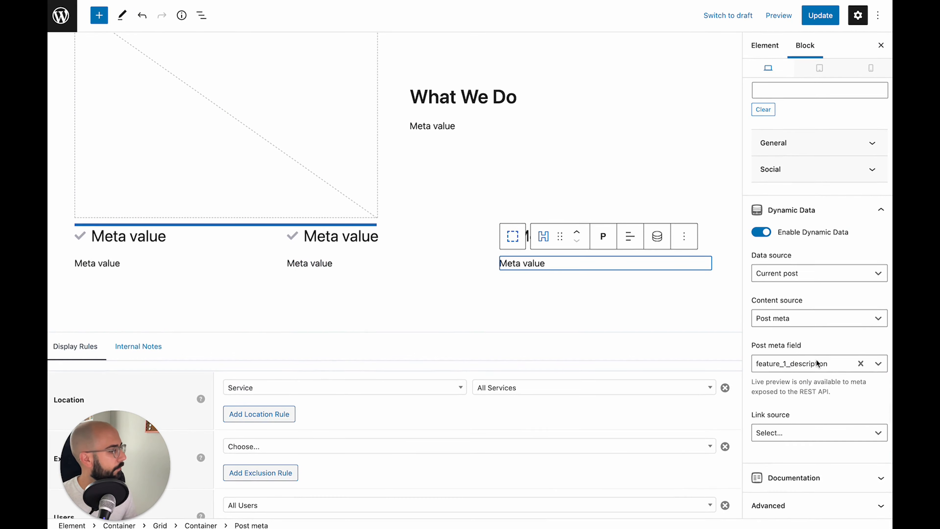
click(860, 363)
key(ctrl+Tab)
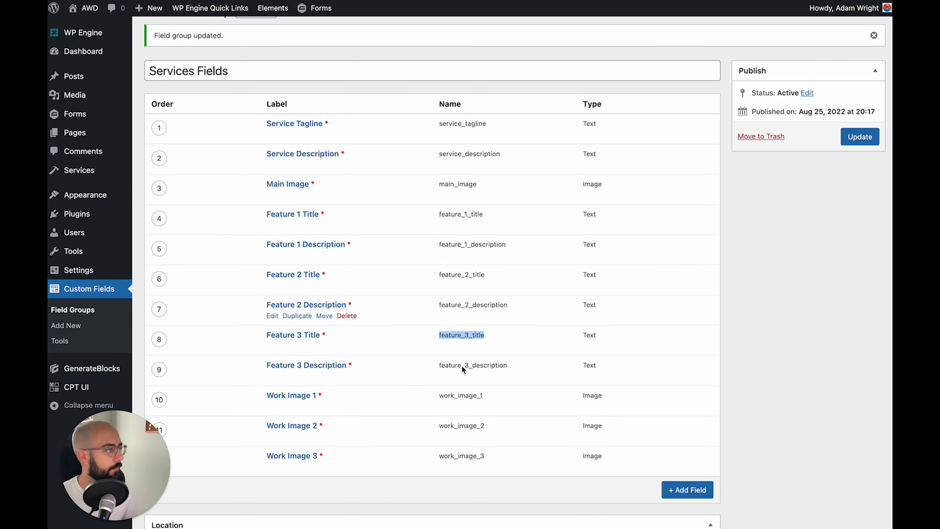
drag(518, 368, 449, 369)
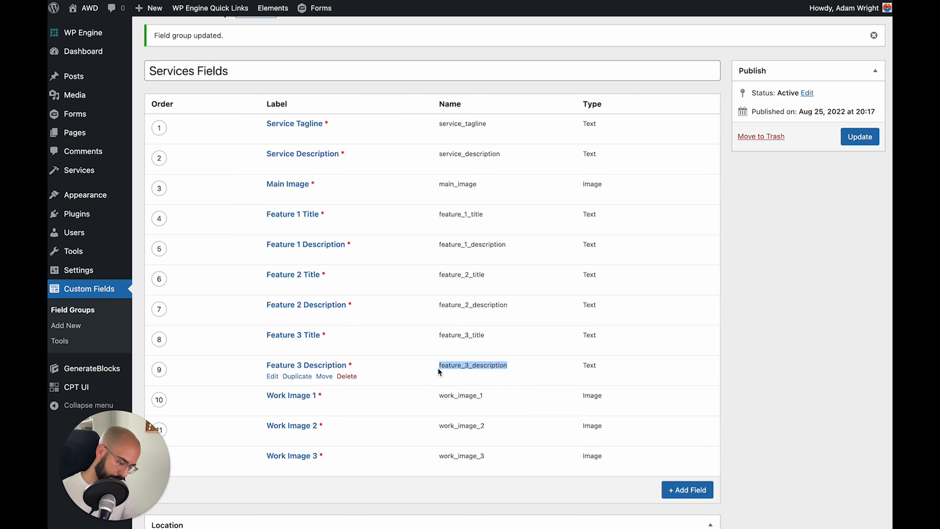
key(ctrl+Tab)
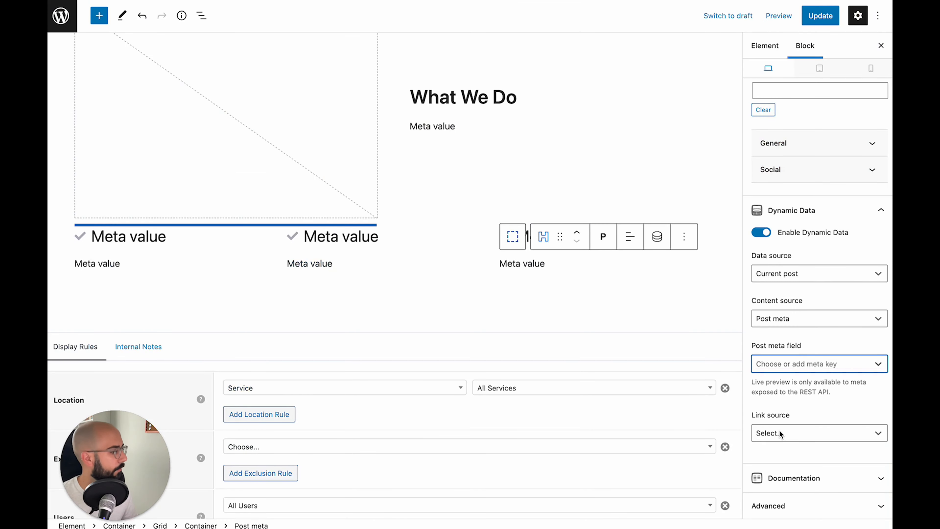
text(feature_3_description)
key(Return)
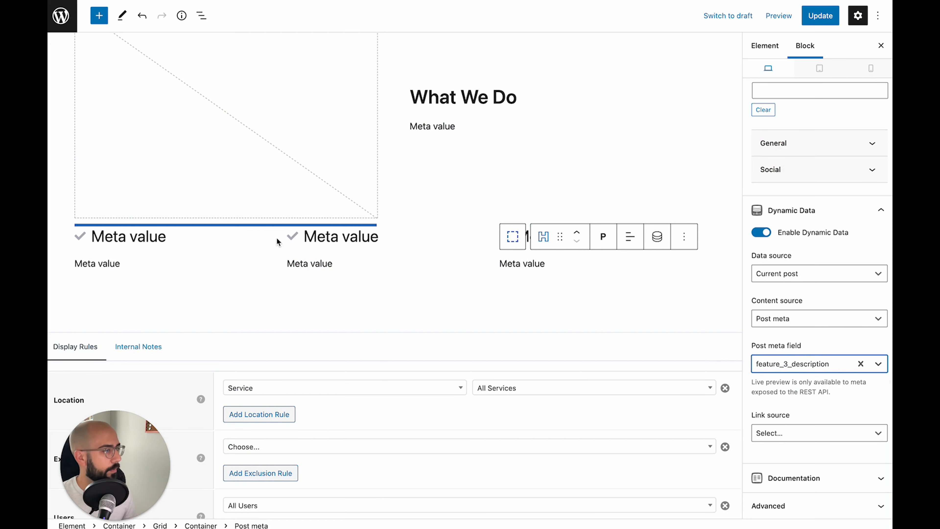
Set the three-column feature grid's vertical gap to 40
click(513, 236)
click(513, 210)
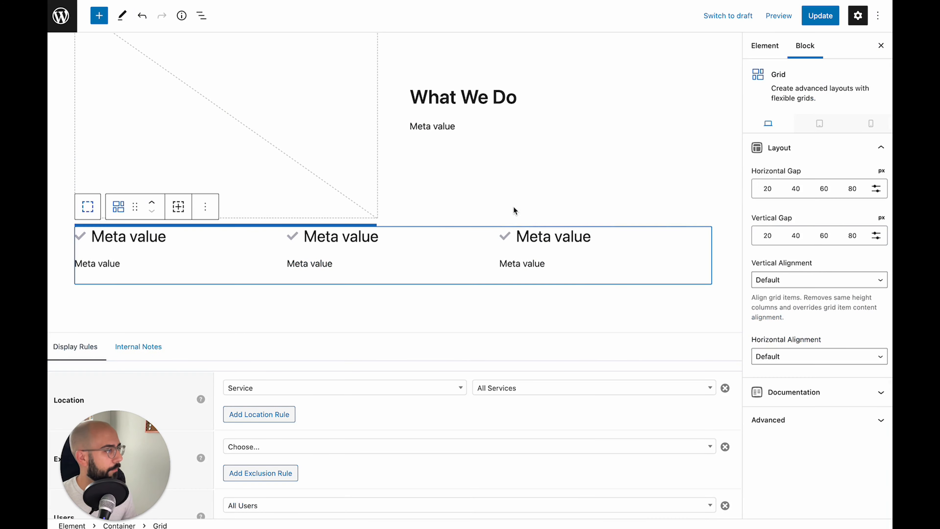
scroll(580, 257, up, 1)
scroll(579, 257, up, 2)
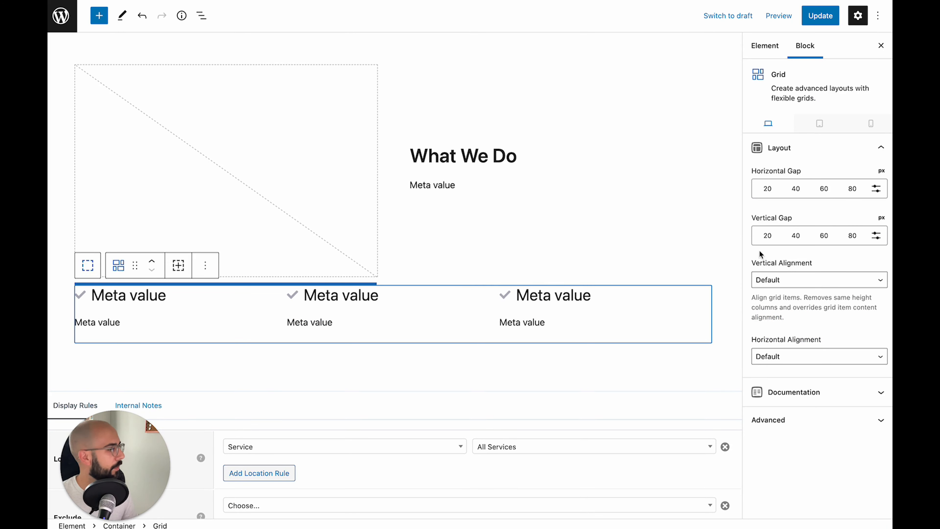
click(797, 239)
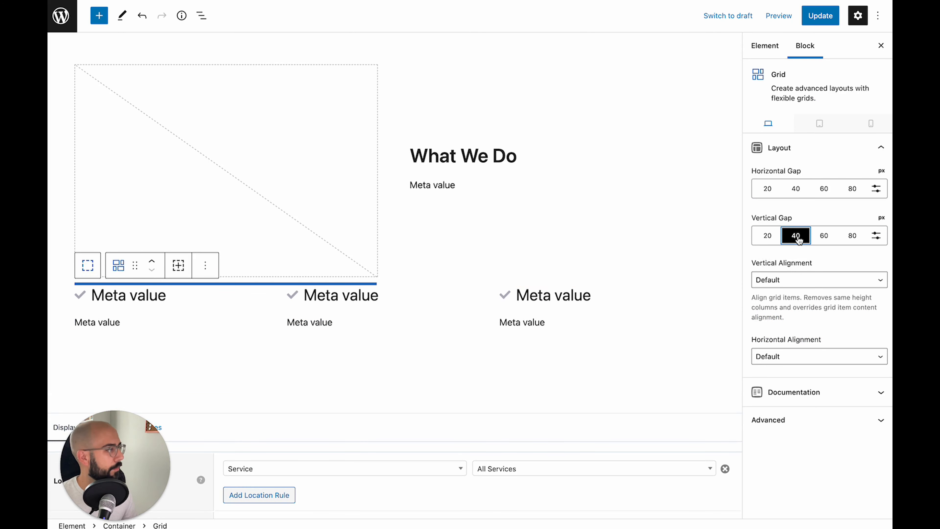
Set the feature grid's horizontal gap to 40 and the outer What We Do grid's vertical gap to 80
click(797, 190)
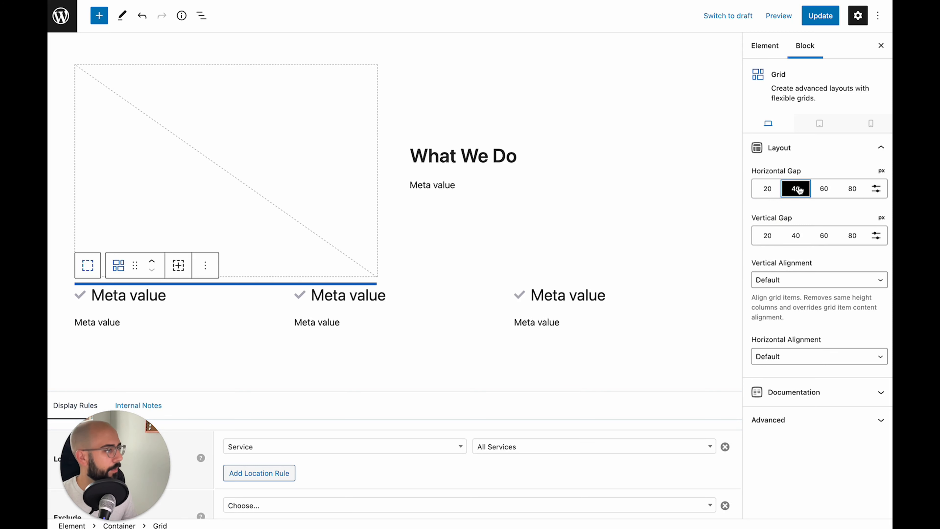
scroll(170, 153, up, 2)
click(170, 153)
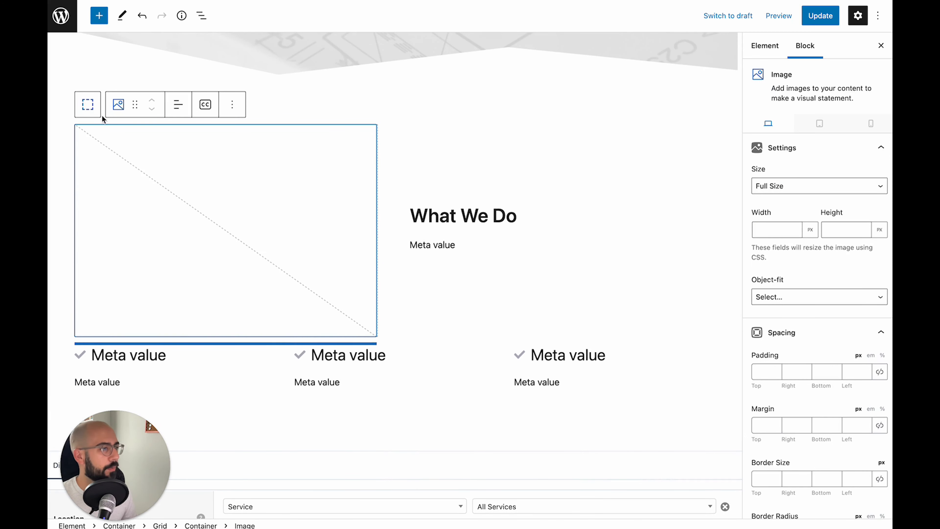
click(86, 104)
click(87, 104)
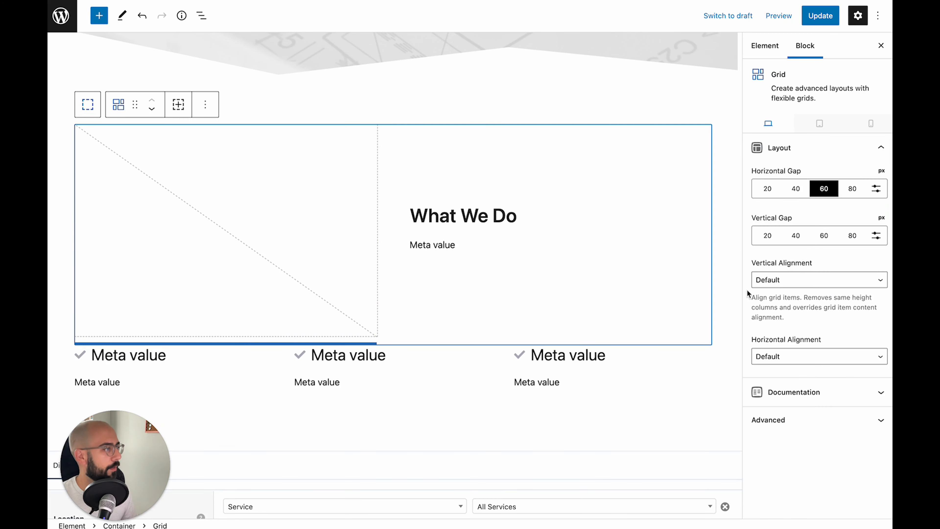
click(852, 237)
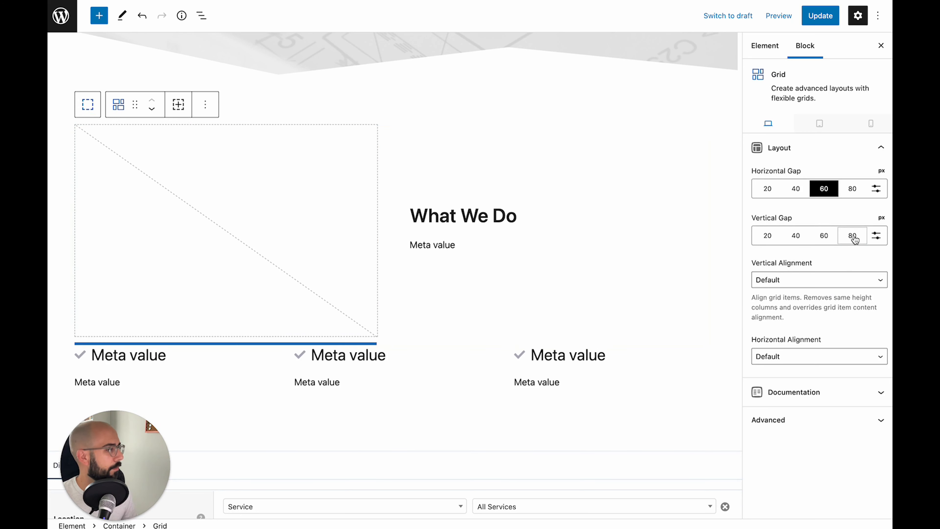
scroll(382, 284, down, 3)
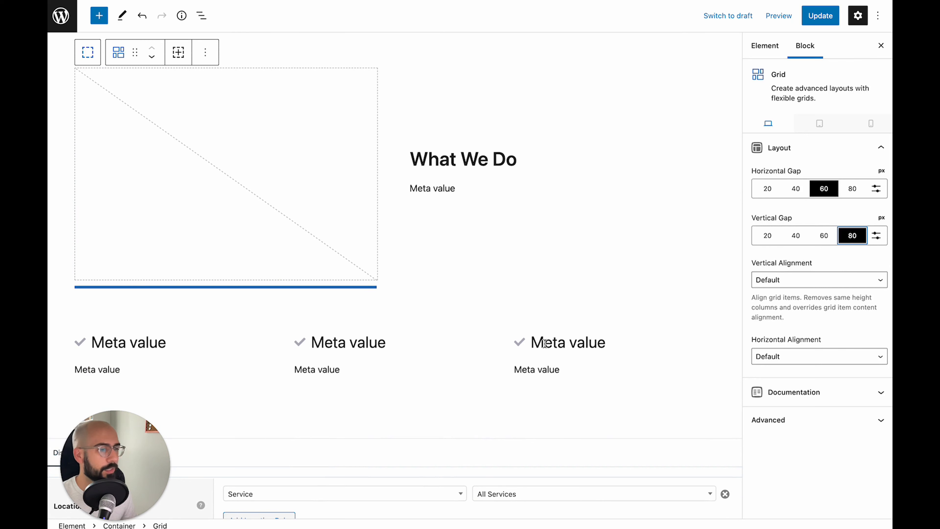
Insert a new Container block after the feature section using /cont
scroll(489, 331, down, 2)
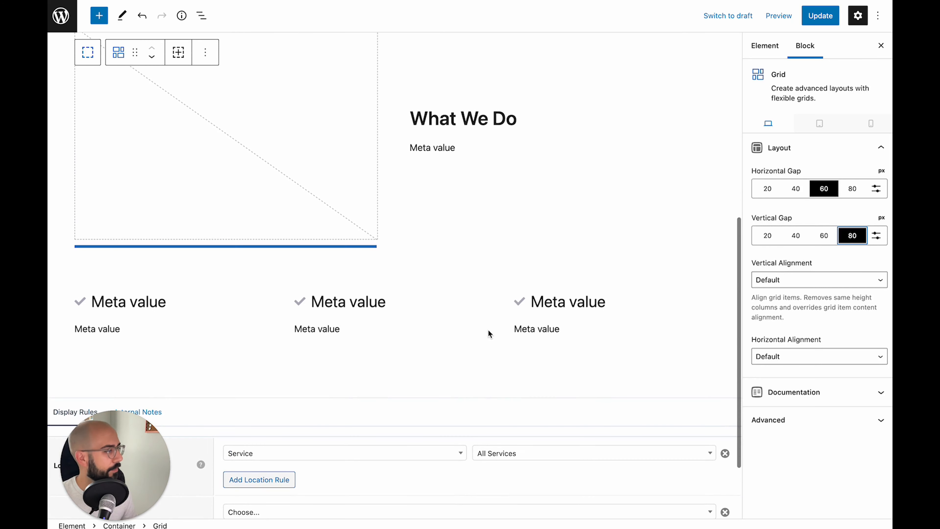
click(445, 368)
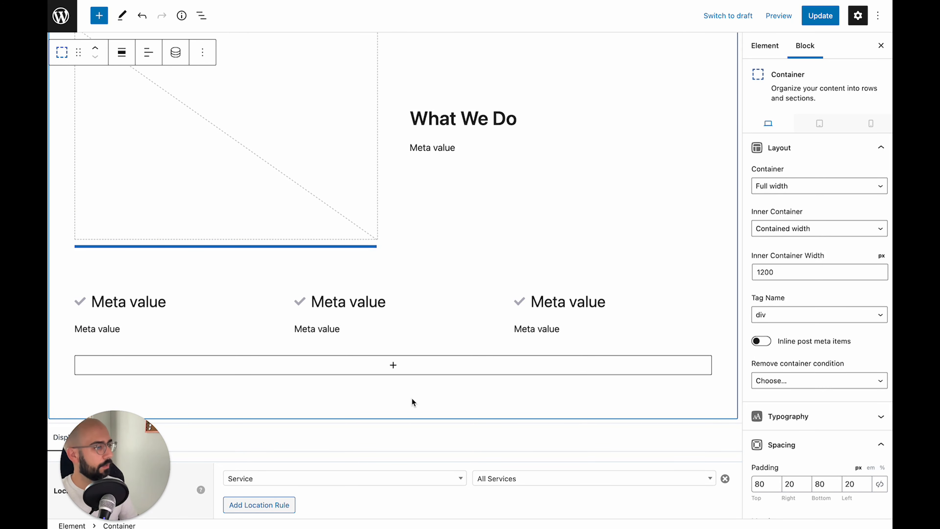
key(Return)
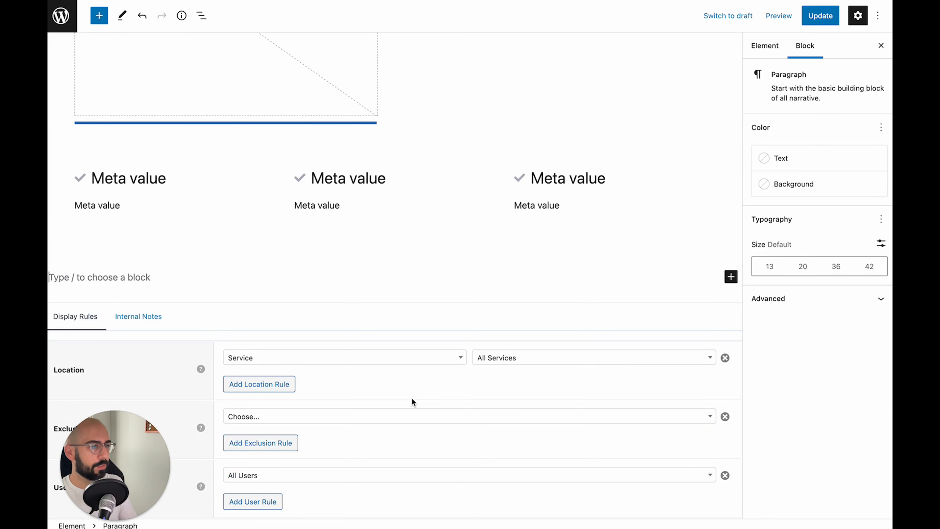
text(/cont)
click(109, 91)
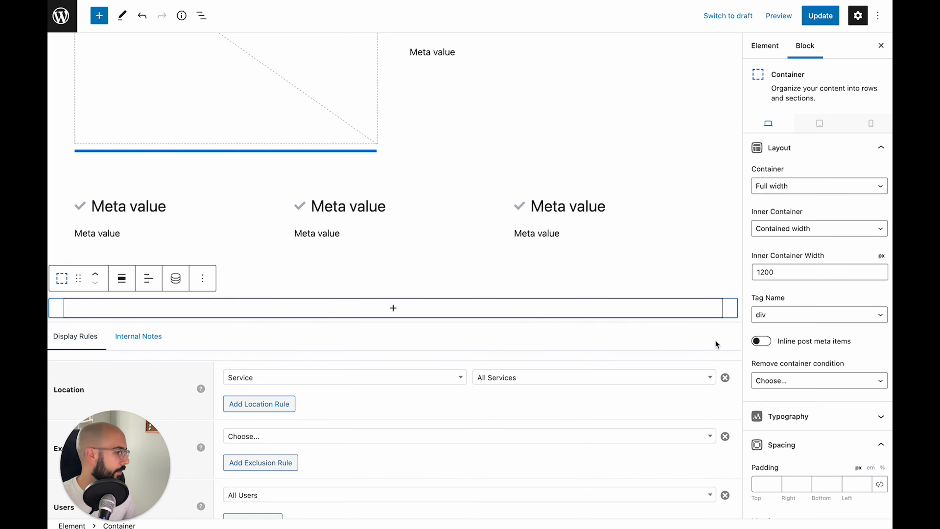
scroll(716, 340, down, 1)
scroll(822, 392, down, 6)
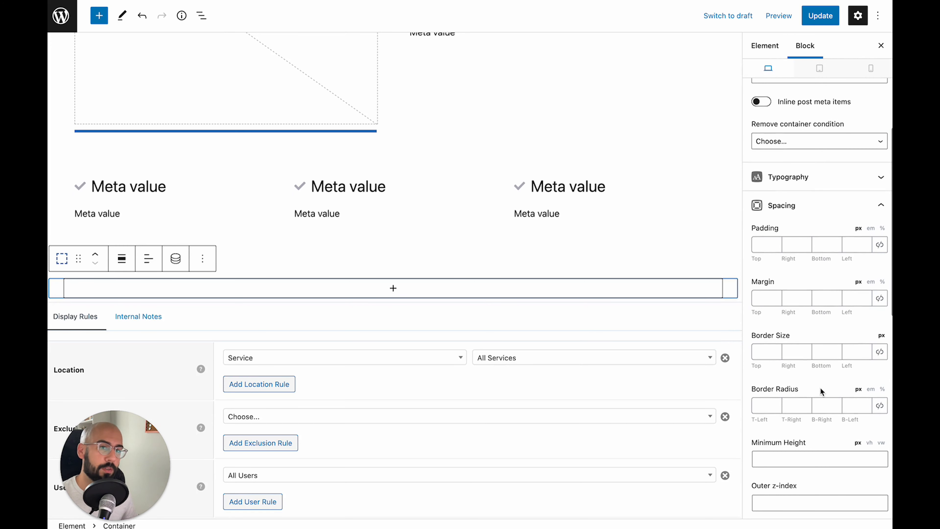
Enter the new container's padding: 60 top, 20 right, 60 bottom
click(761, 242)
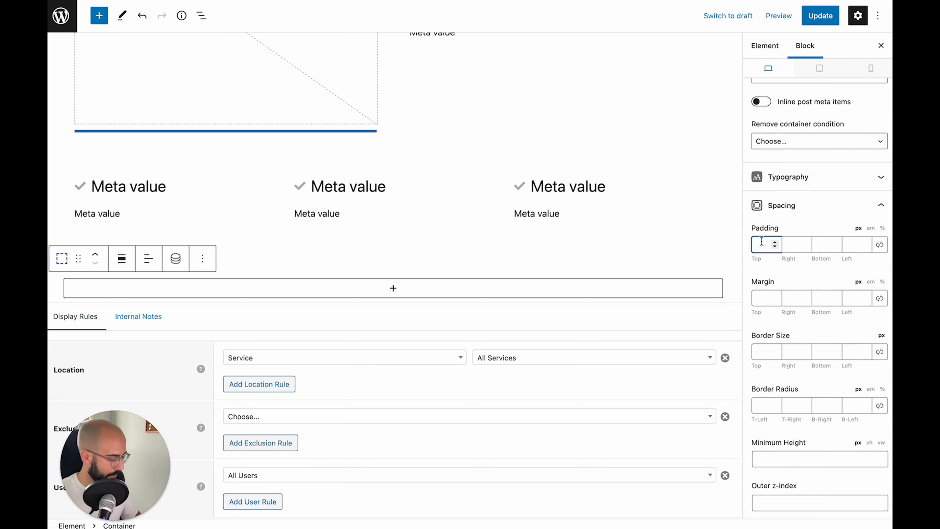
text(60)
key(Tab)
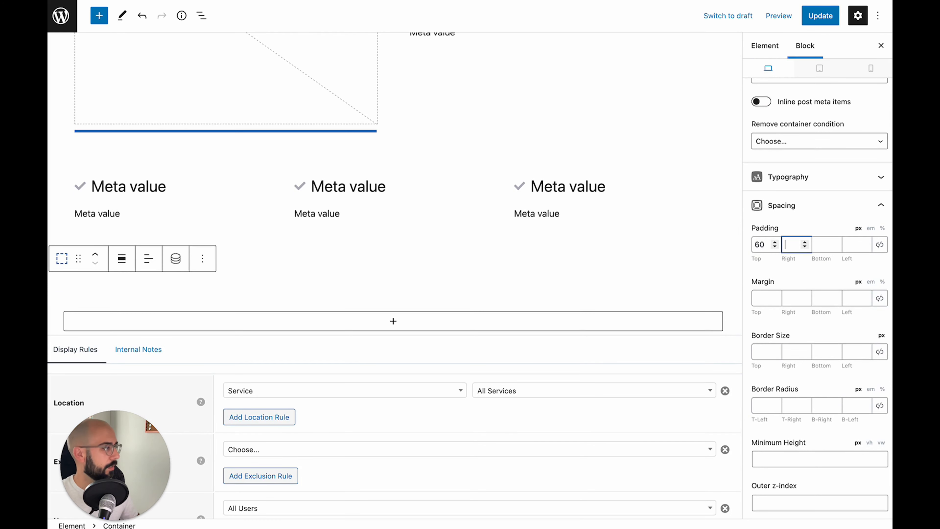
text(20)
key(Tab)
text(60)
key(Tab)
Finish the 20 px left padding and add an 'Our Work' headline inside the new container
text(20)
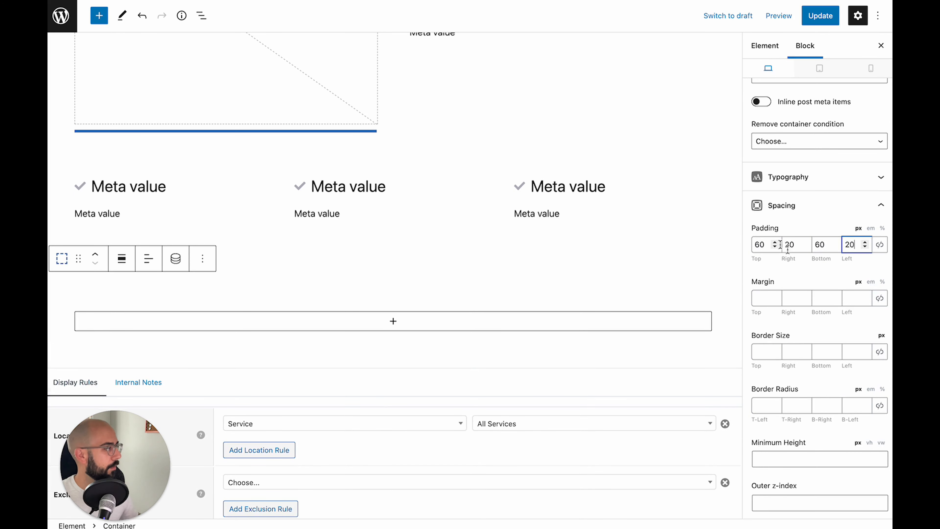
click(381, 321)
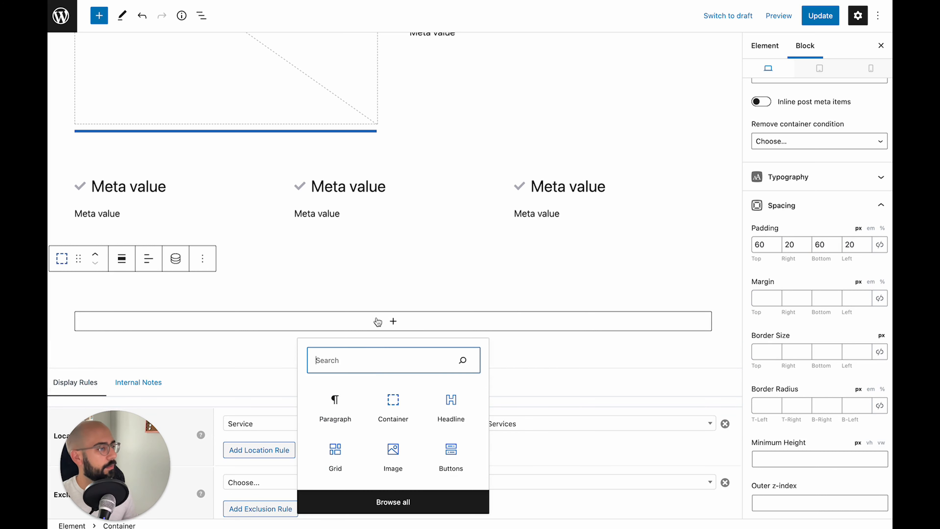
click(452, 407)
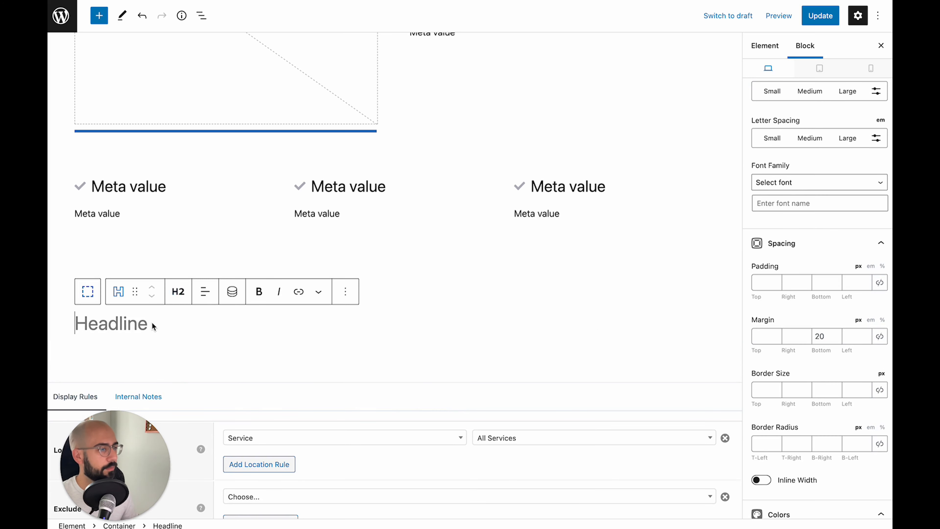
text(Our Work)
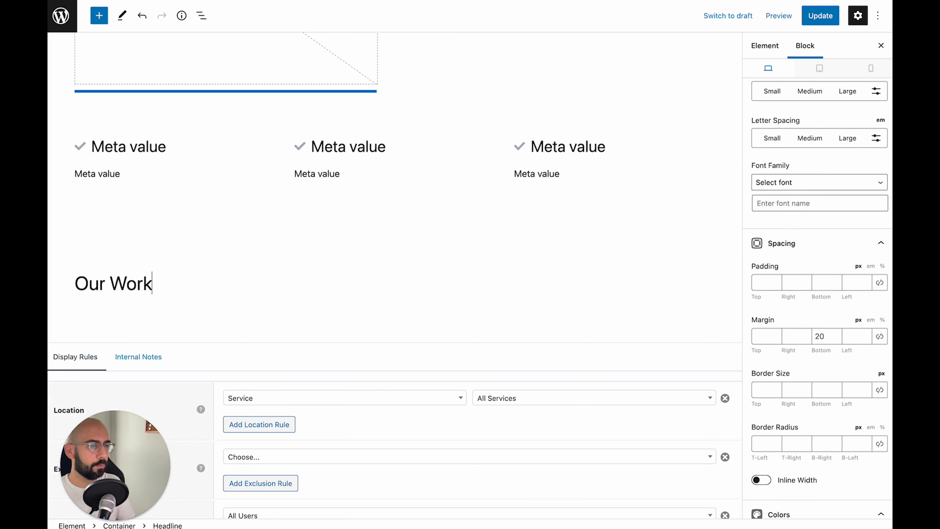
Make the Our Work headline bold and accent blue
triple_click(115, 293)
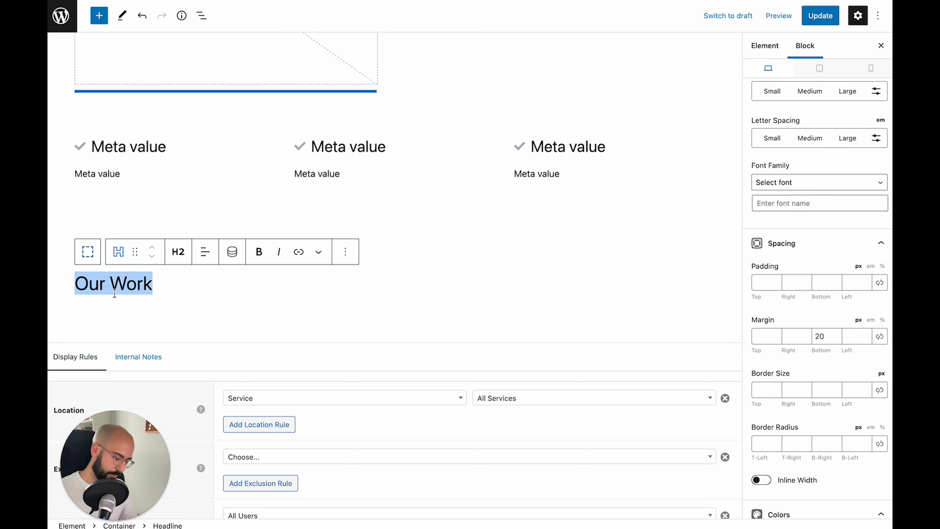
key(ctrl+b)
scroll(801, 310, down, 5)
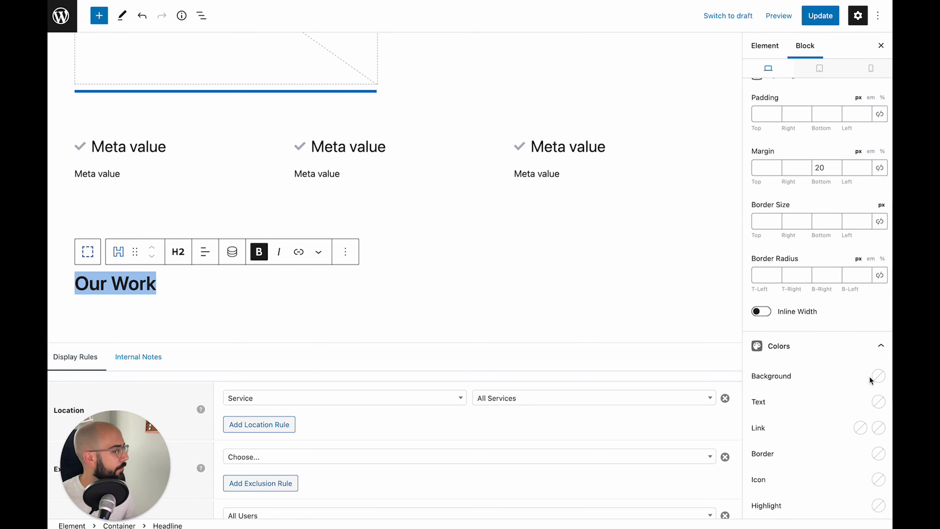
click(878, 374)
click(857, 371)
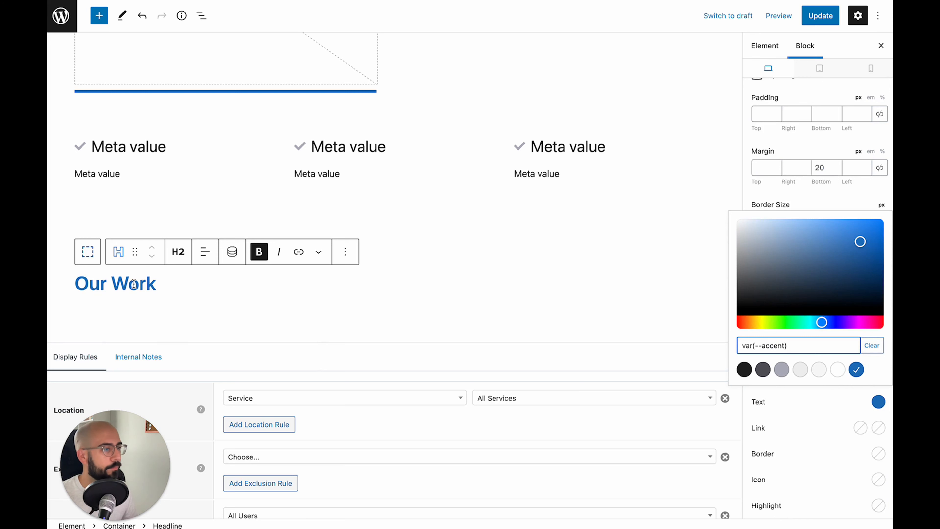
click(134, 284)
Try light grey background colours on the Our Work headline
click(89, 258)
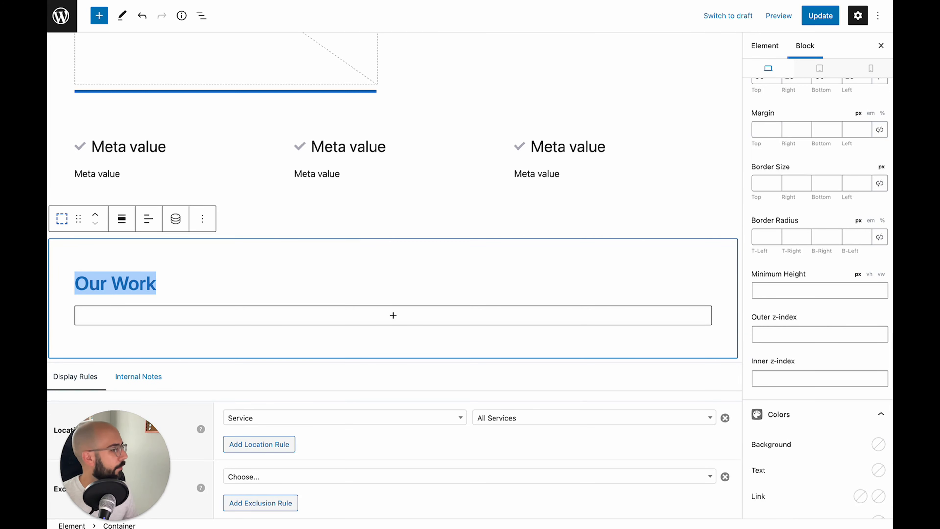
scroll(844, 312, down, 3)
click(882, 359)
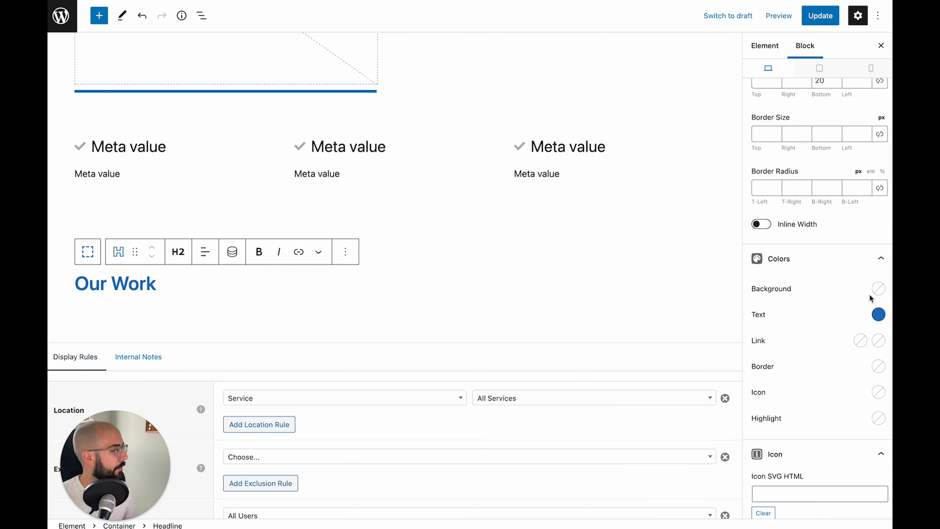
click(878, 288)
click(819, 257)
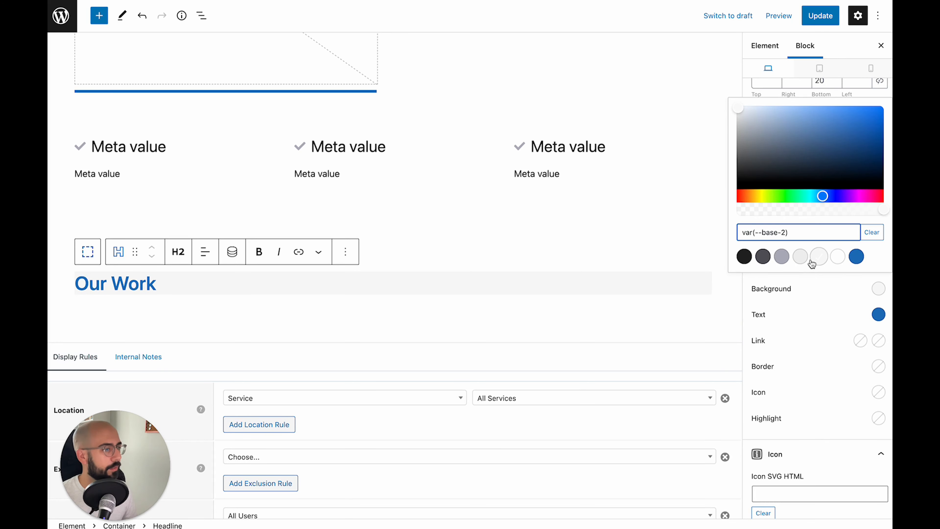
click(800, 257)
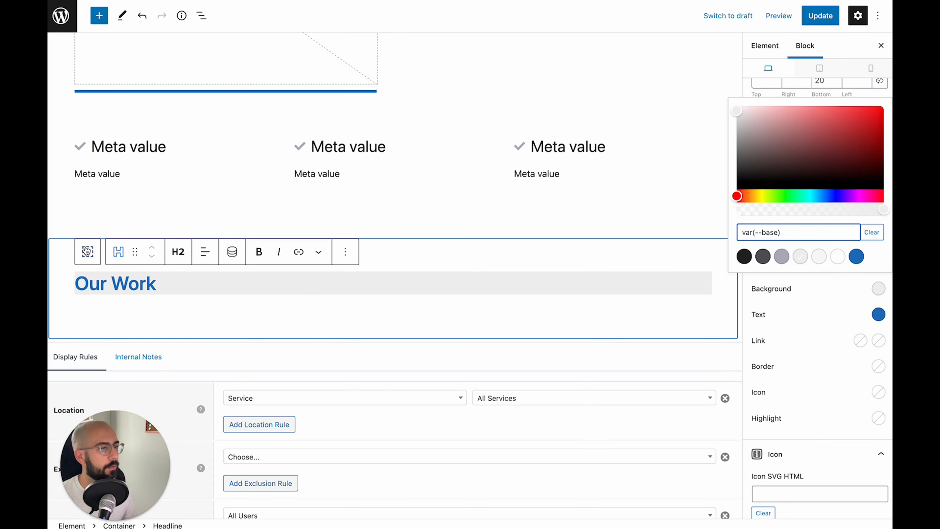
Remove the headline's background and give the whole section the light grey var(--base) background
click(87, 251)
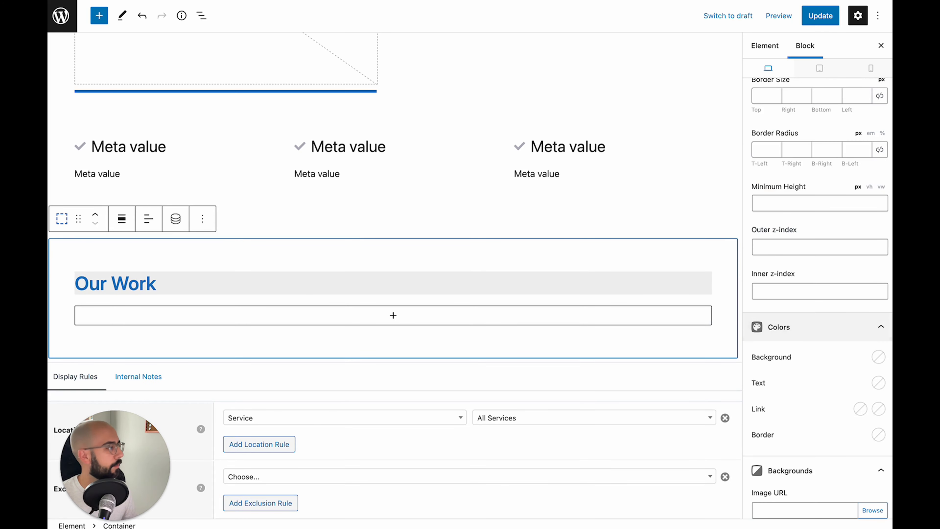
click(181, 276)
key(ctrl+a)
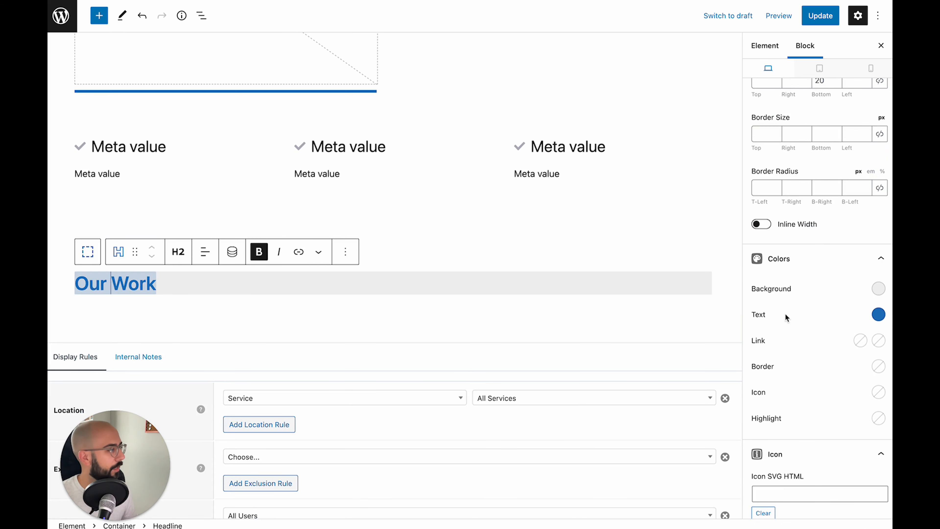
click(878, 289)
click(872, 232)
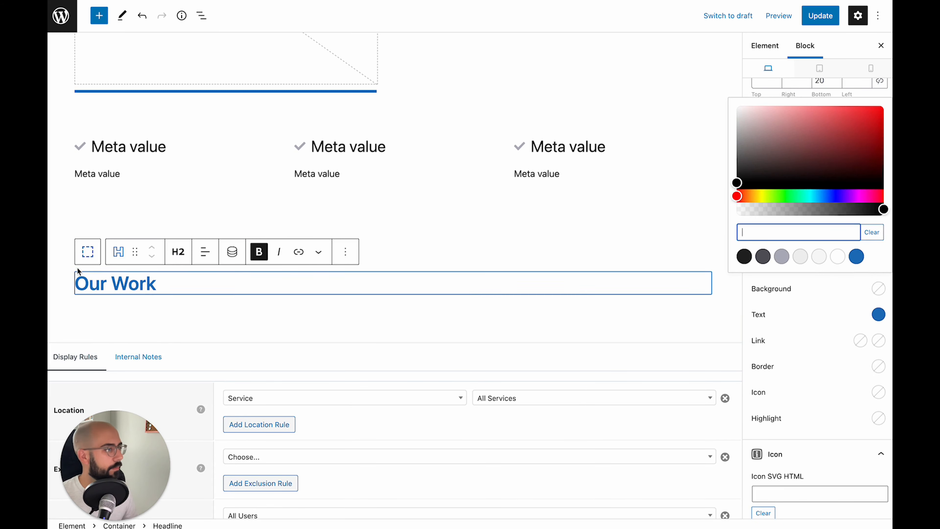
click(87, 252)
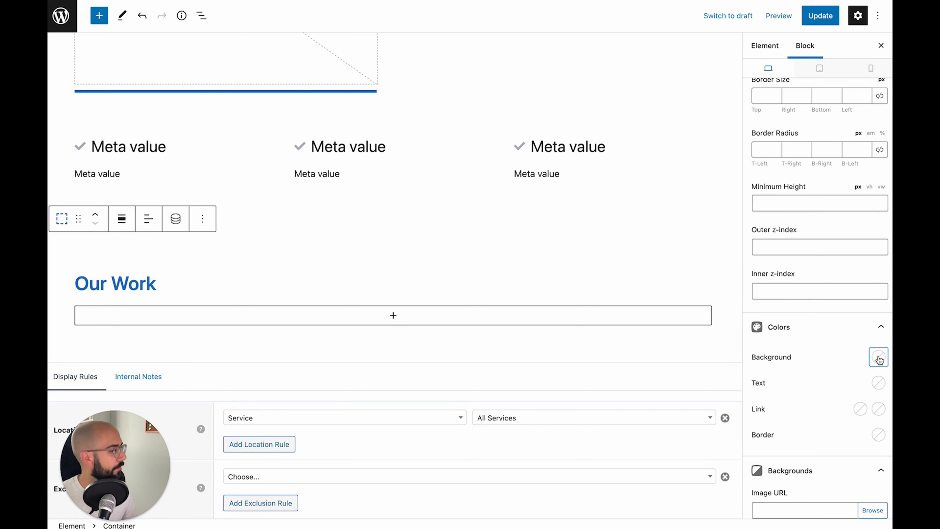
click(878, 358)
click(801, 325)
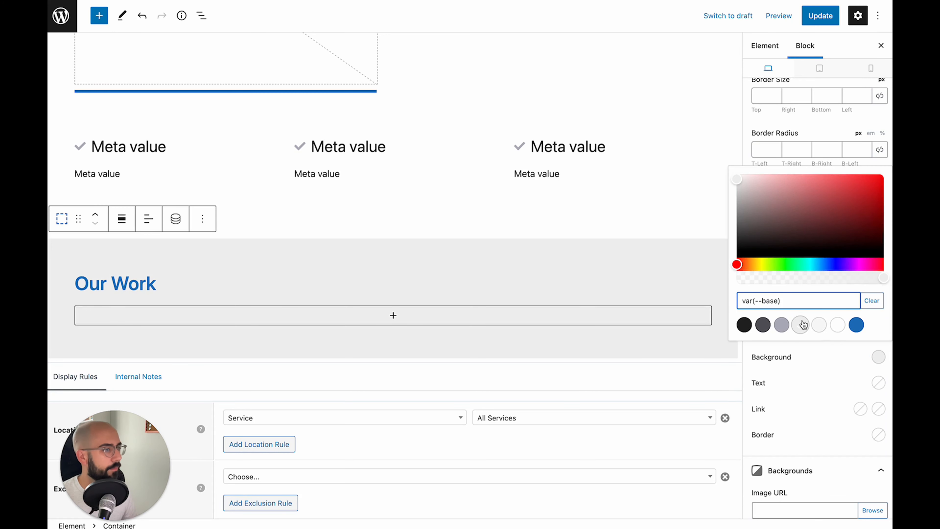
click(299, 315)
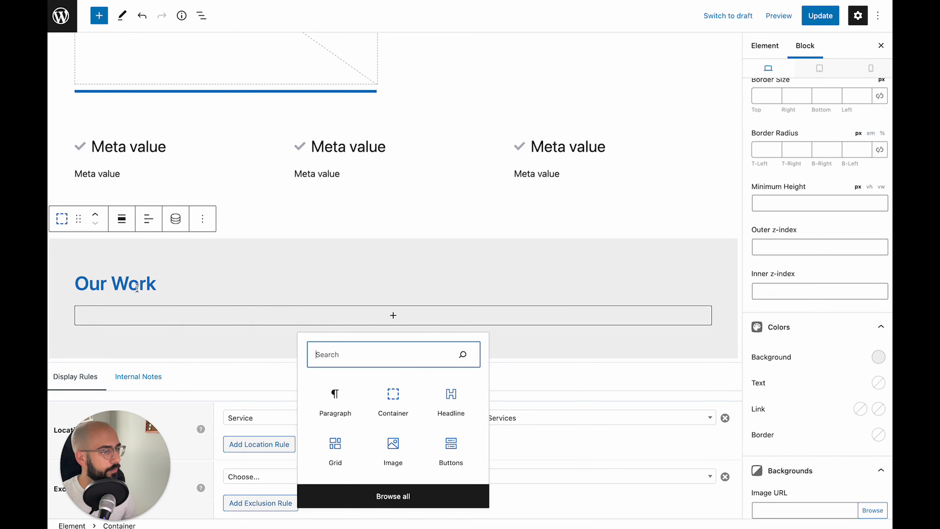
Insert a three-column Grid below Our Work and put an Image block in the first column
click(332, 447)
click(404, 383)
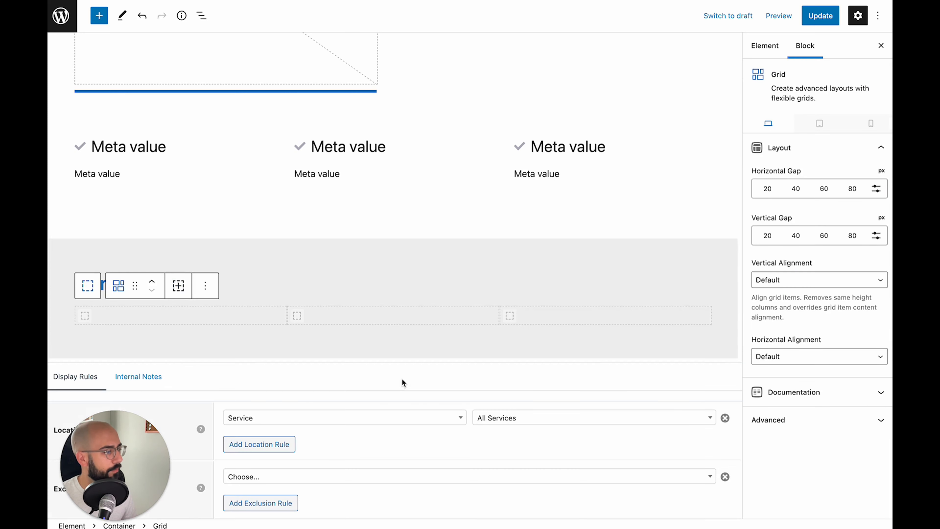
click(138, 321)
click(178, 315)
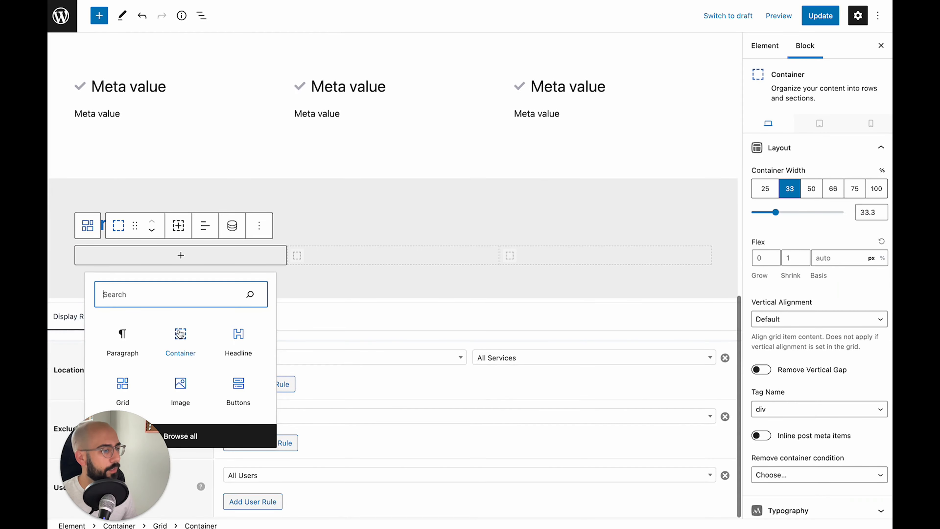
click(180, 391)
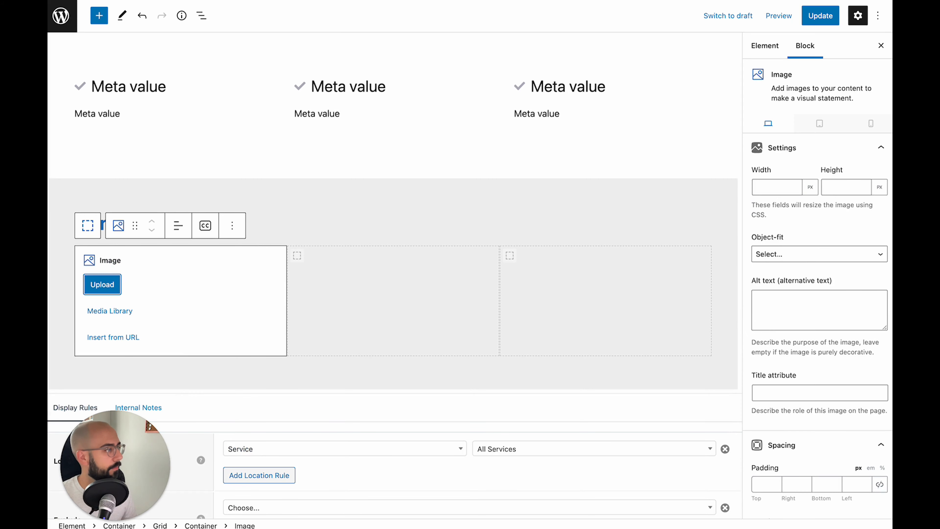
scroll(787, 244, down, 7)
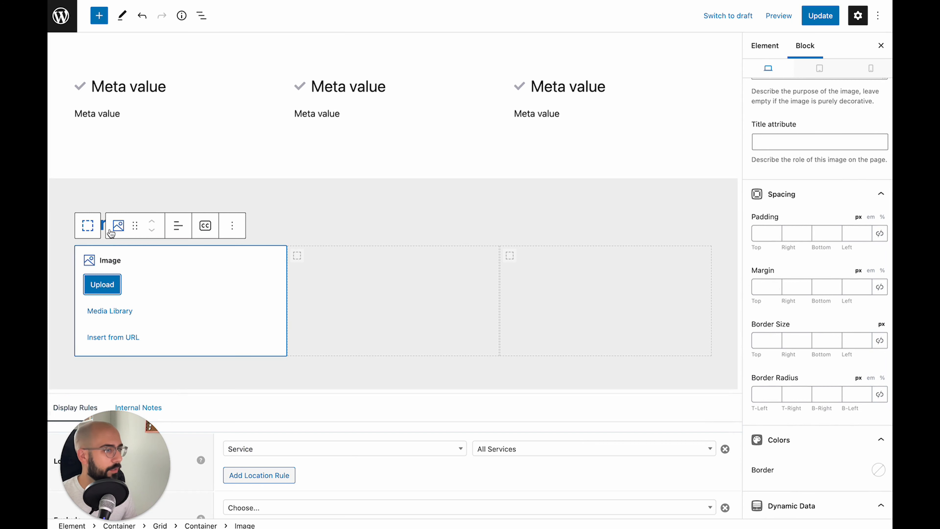
Give the first column a 5 px accent-blue bottom border and 10 px bottom margin
click(89, 225)
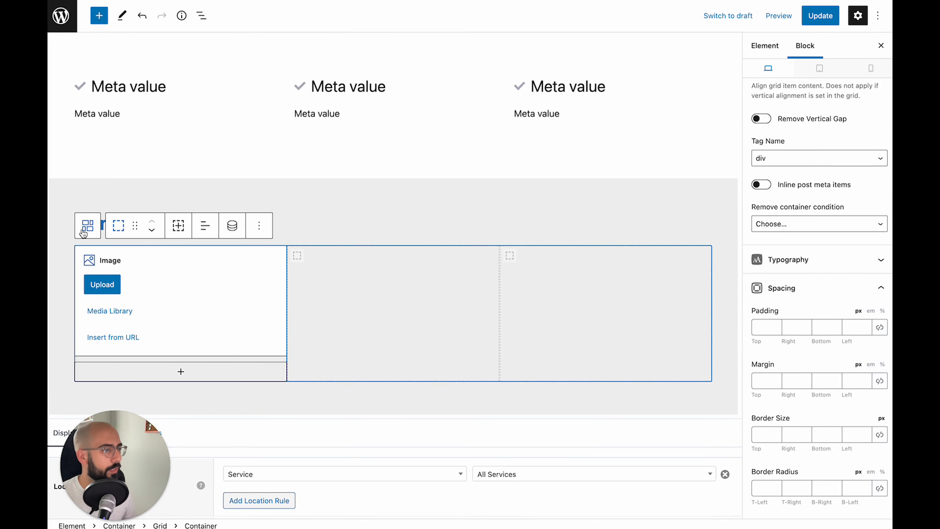
scroll(824, 356, down, 4)
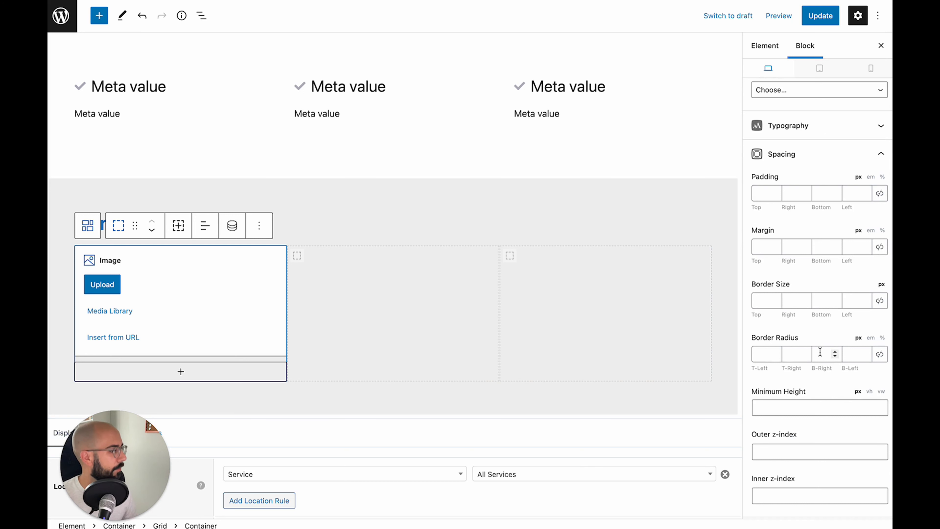
click(820, 296)
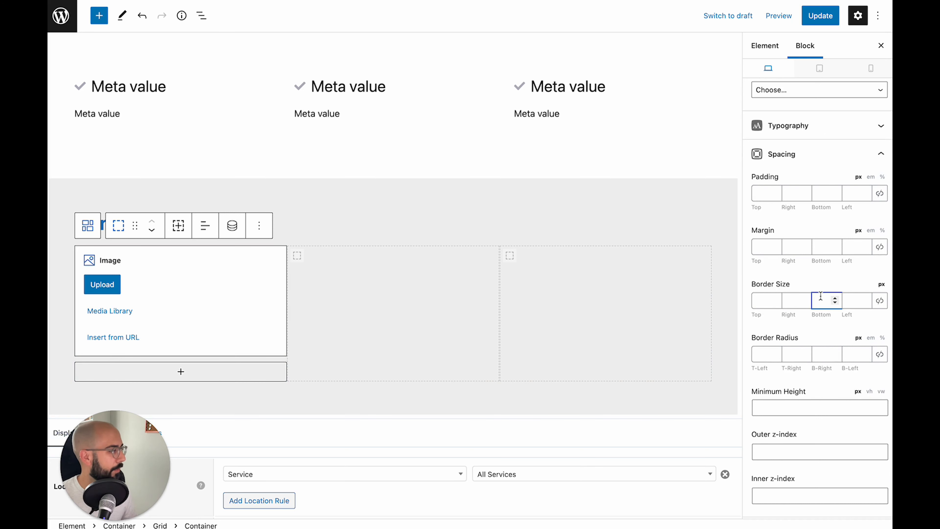
text(5)
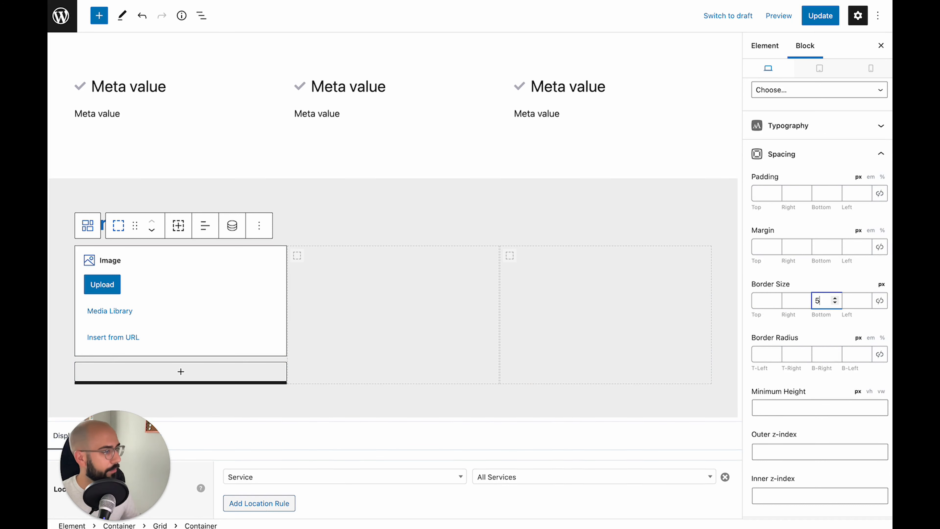
click(821, 246)
text(10)
scroll(823, 337, down, 5)
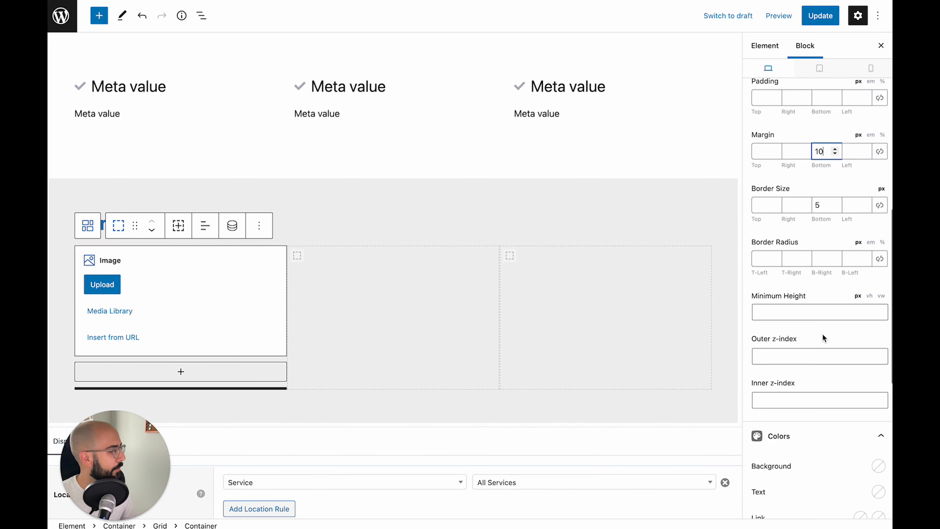
click(878, 455)
click(857, 422)
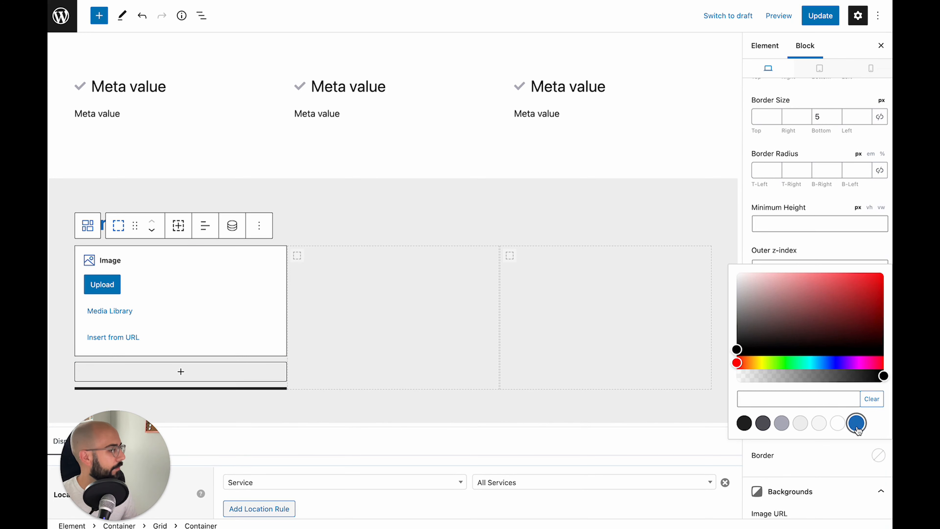
click(155, 304)
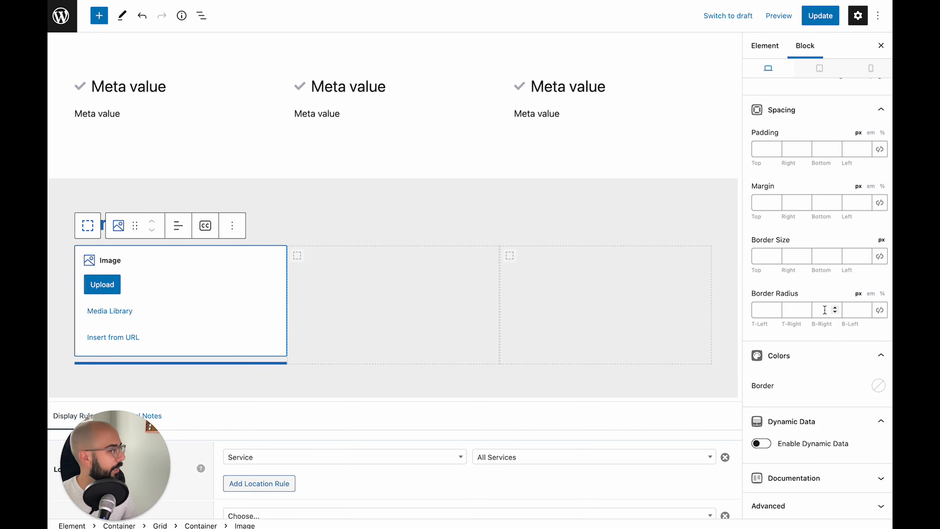
Enable Dynamic Data on the image with Post meta as the image source
click(761, 443)
scroll(761, 445, down, 3)
scroll(845, 370, down, 1)
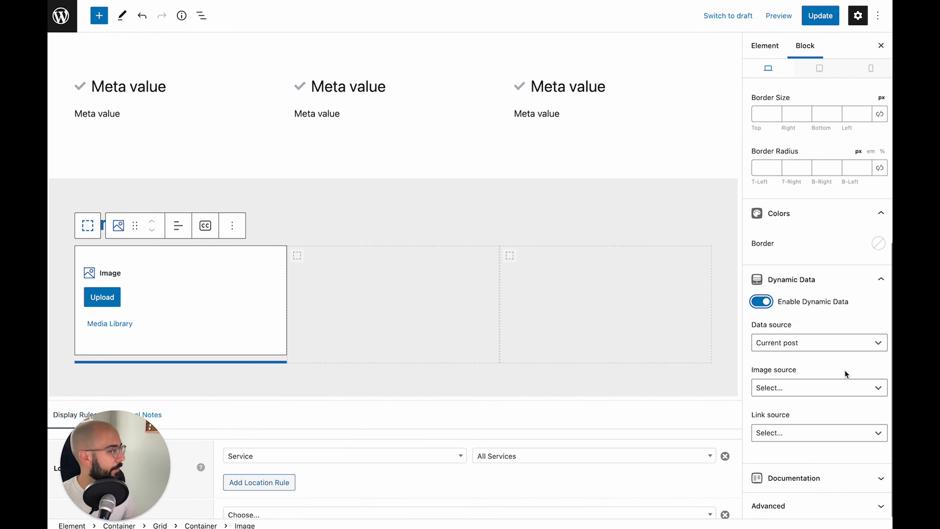
click(783, 387)
click(789, 463)
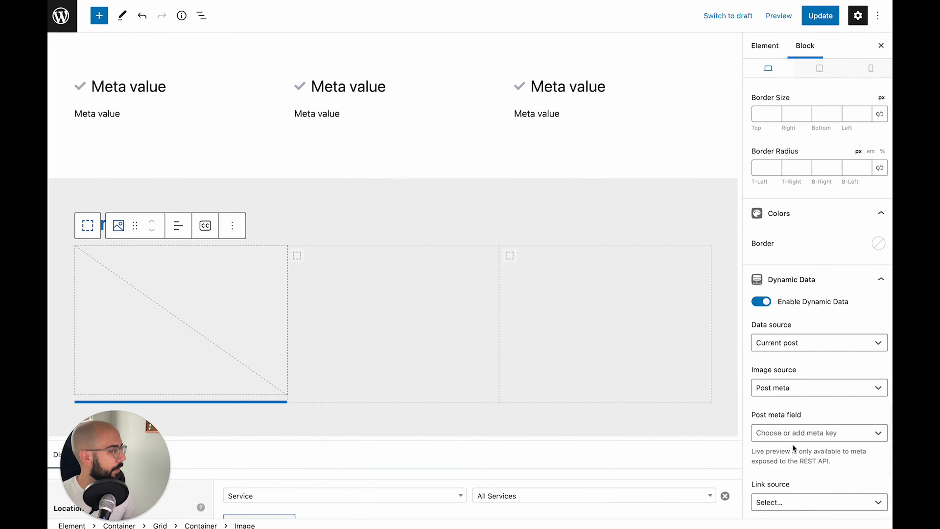
Copy work_image_1 from the Services Fields group and set it as the post meta field
click(791, 432)
key(ctrl+Tab)
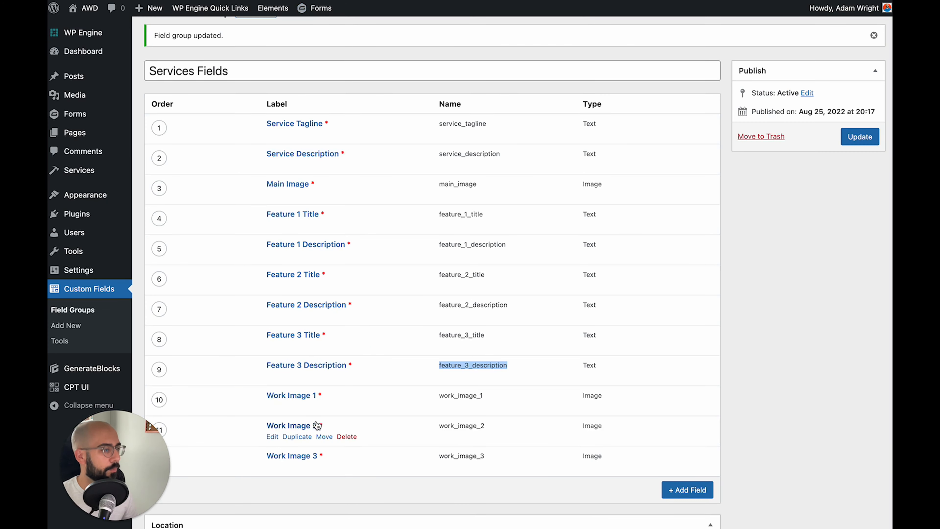
drag(438, 400, 506, 401)
key(ctrl+c)
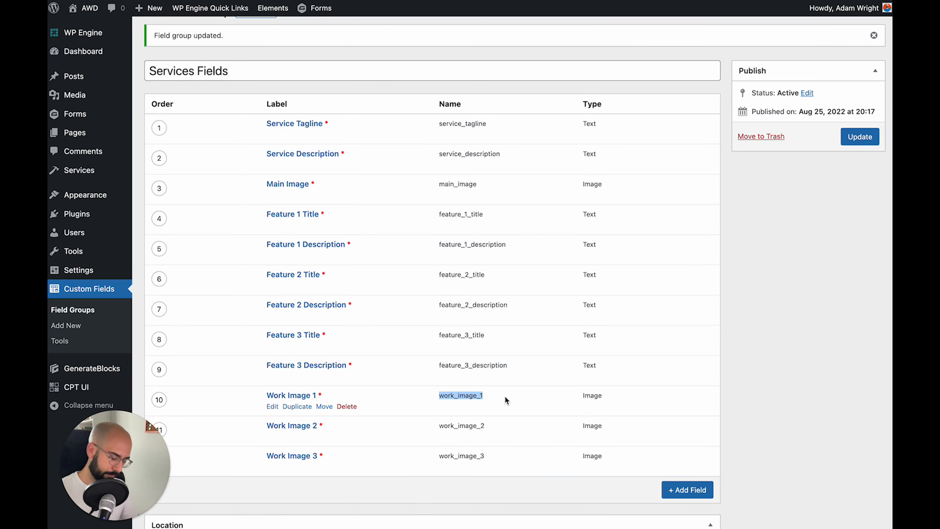
key(ctrl+shift+Tab)
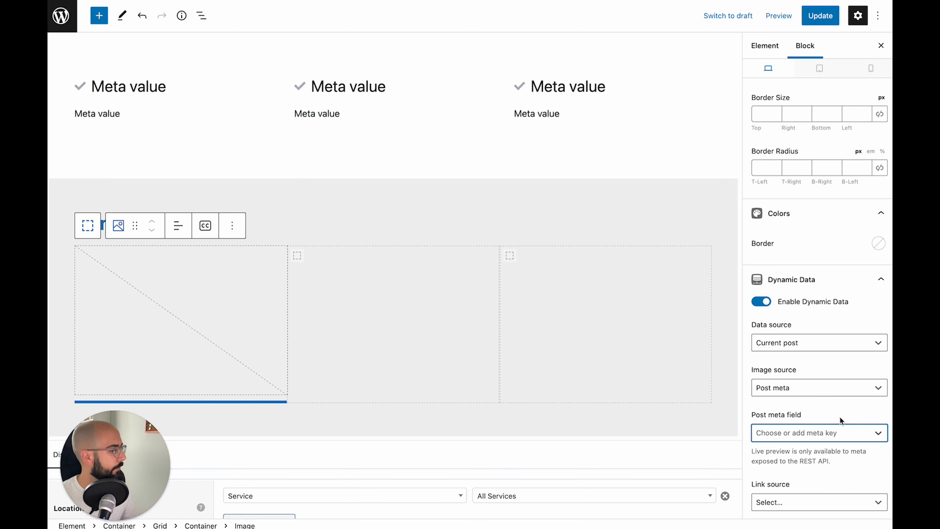
click(825, 433)
key(ctrl+v)
key(Return)
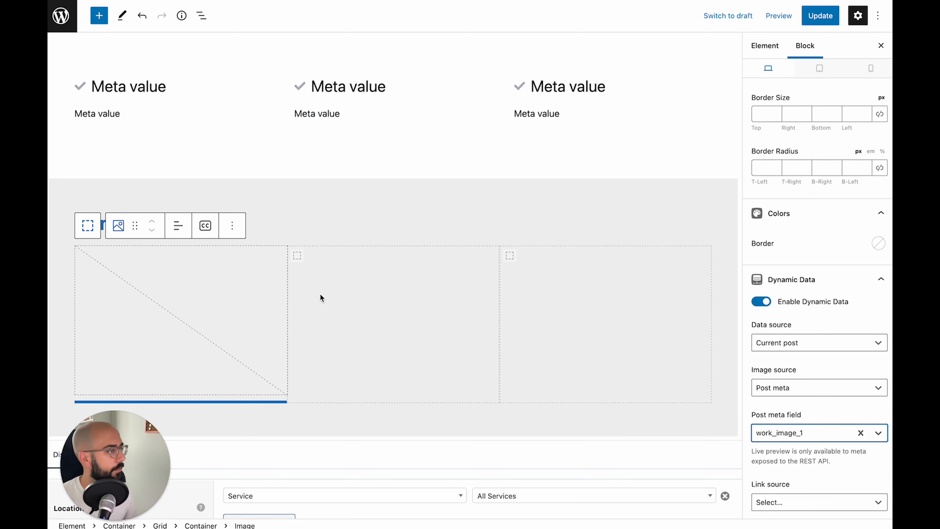
click(303, 263)
click(471, 226)
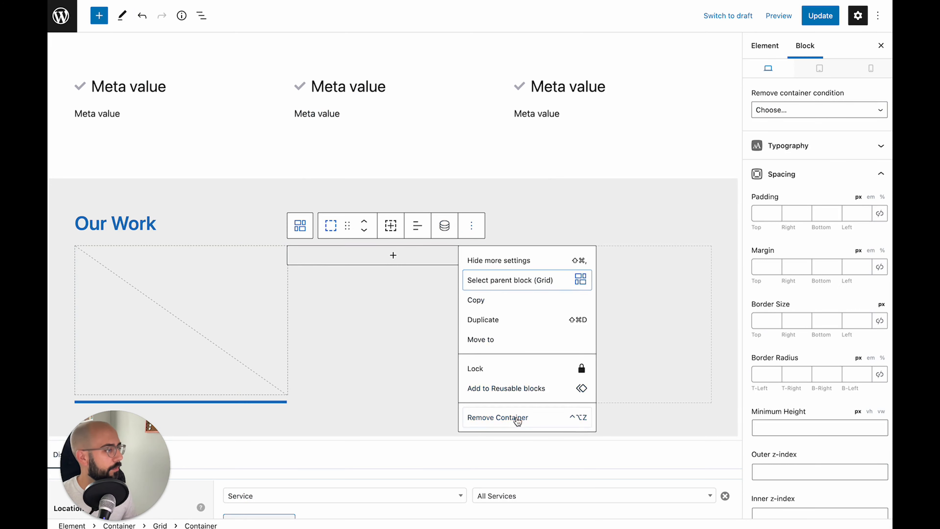
Fill the second grid column with a copy of the image column
click(500, 418)
key(super+z)
click(471, 226)
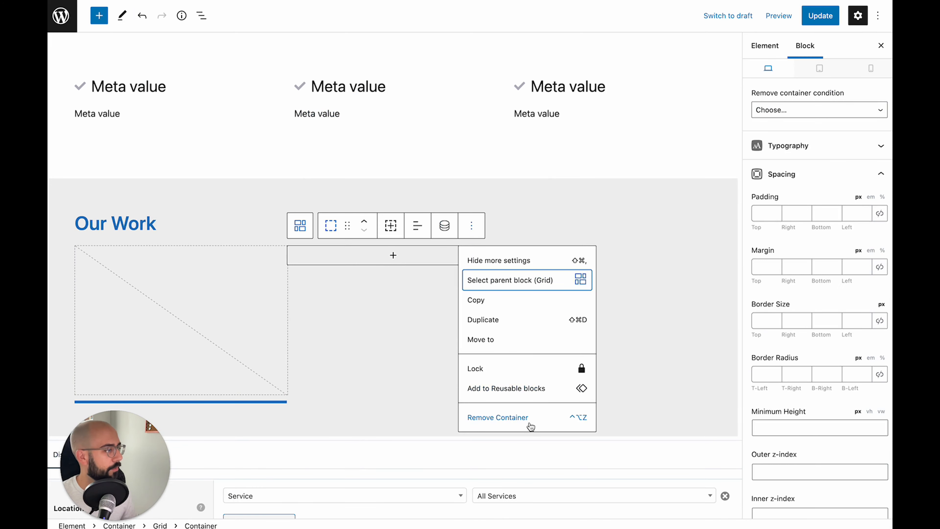
click(530, 424)
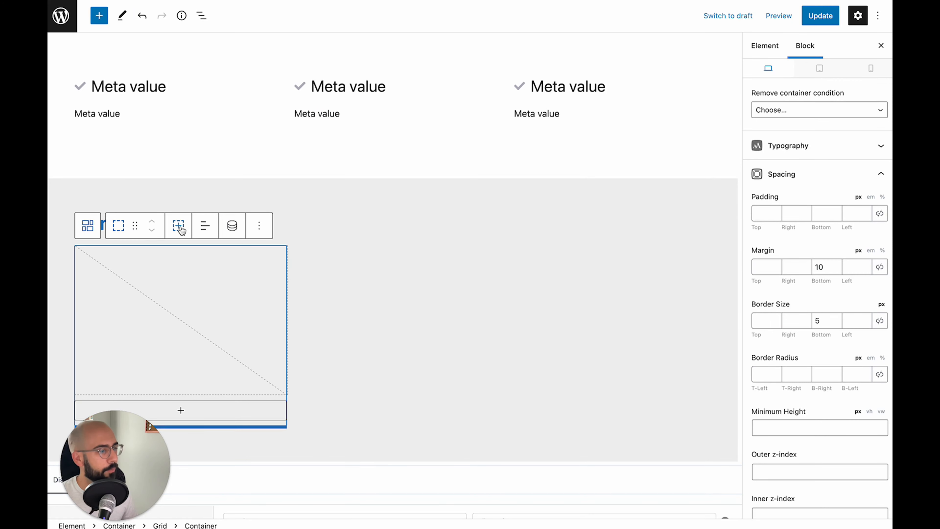
key(super+z)
click(391, 226)
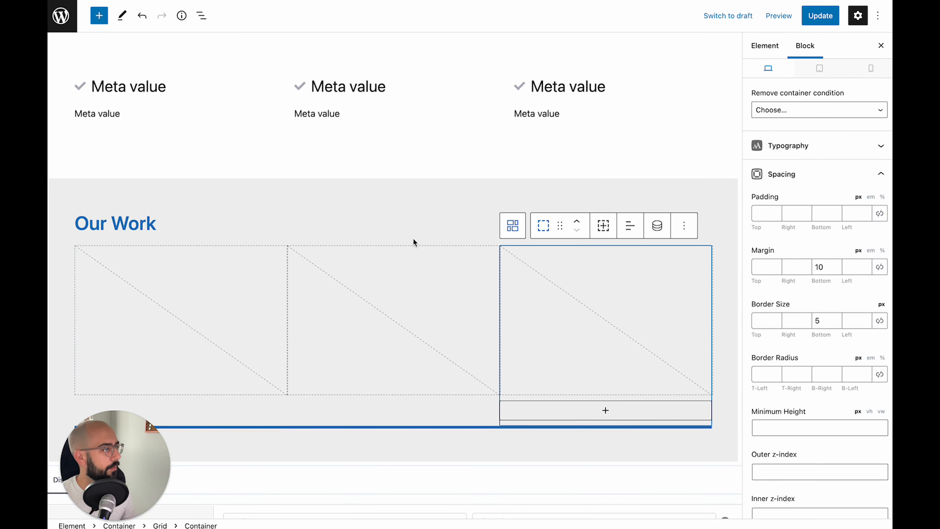
click(403, 308)
Set the middle image's post meta field to work_image_2
scroll(791, 324, down, 2)
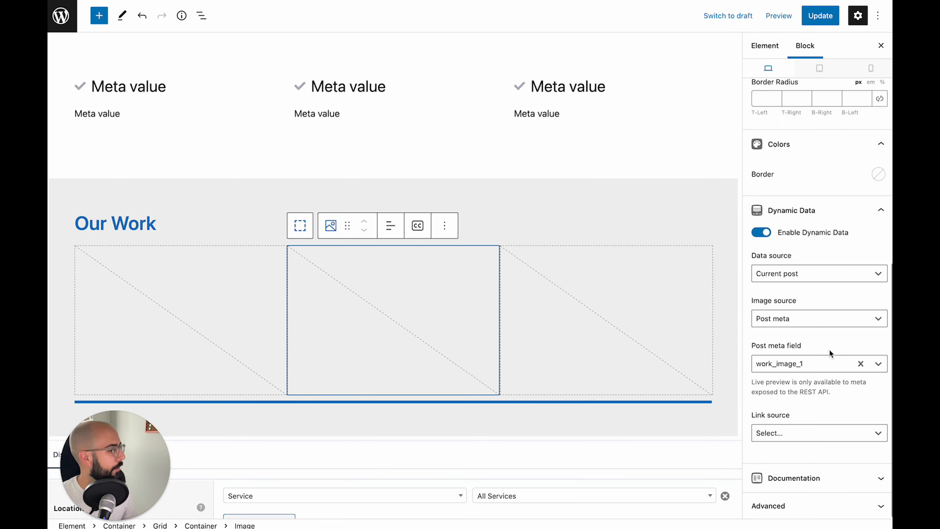
click(861, 363)
key(ctrl+Tab)
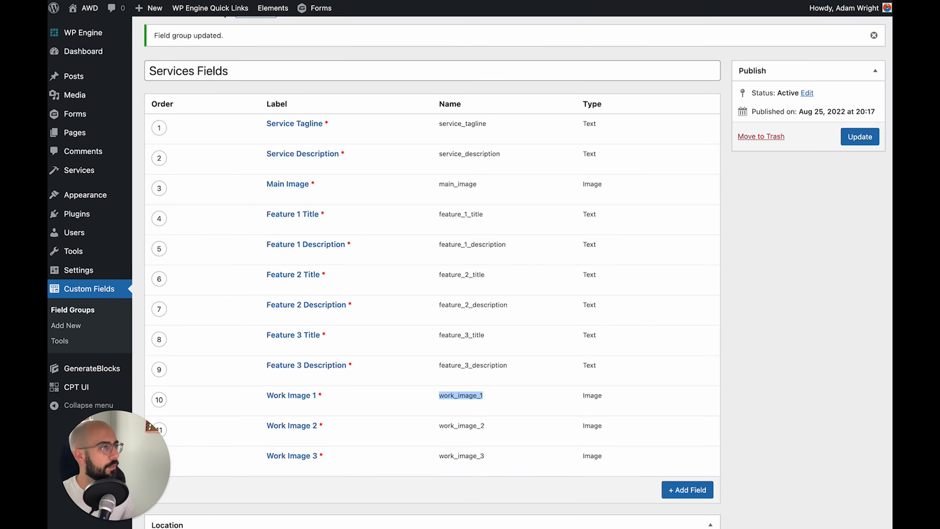
drag(489, 426, 437, 427)
key(ctrl+c)
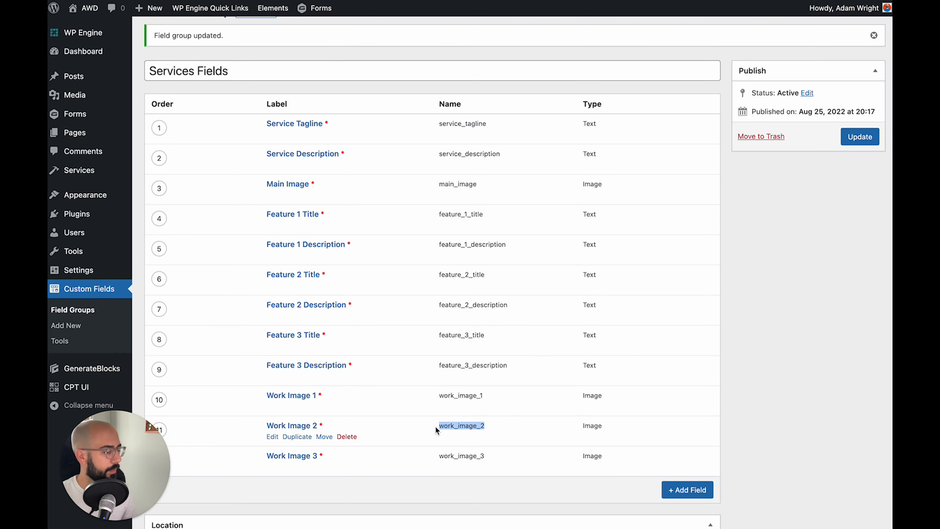
key(ctrl+shift+Tab)
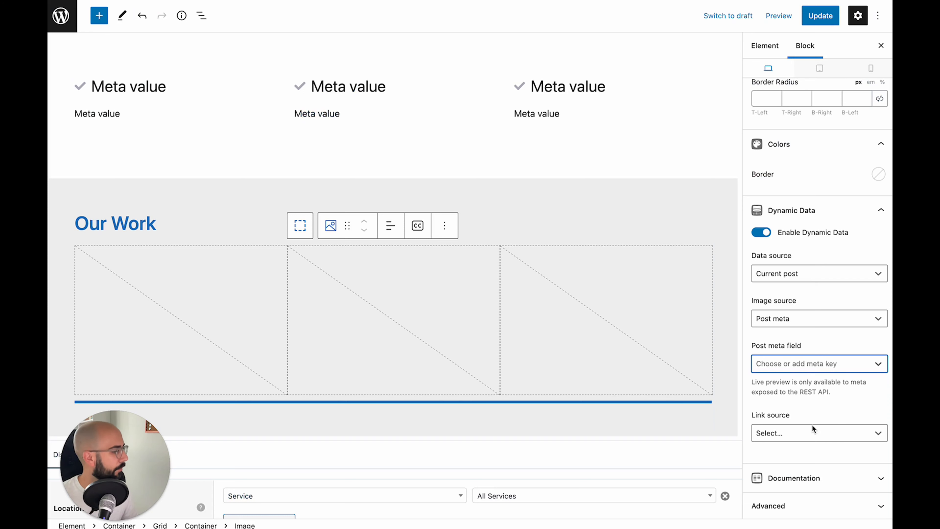
key(ctrl+v)
key(Return)
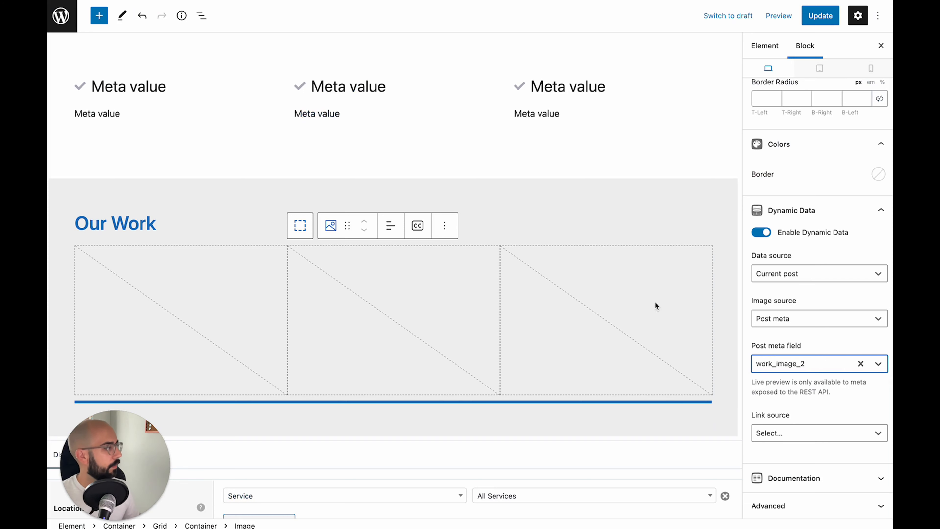
Set the third image's post meta field to work_image_3
click(595, 292)
click(859, 364)
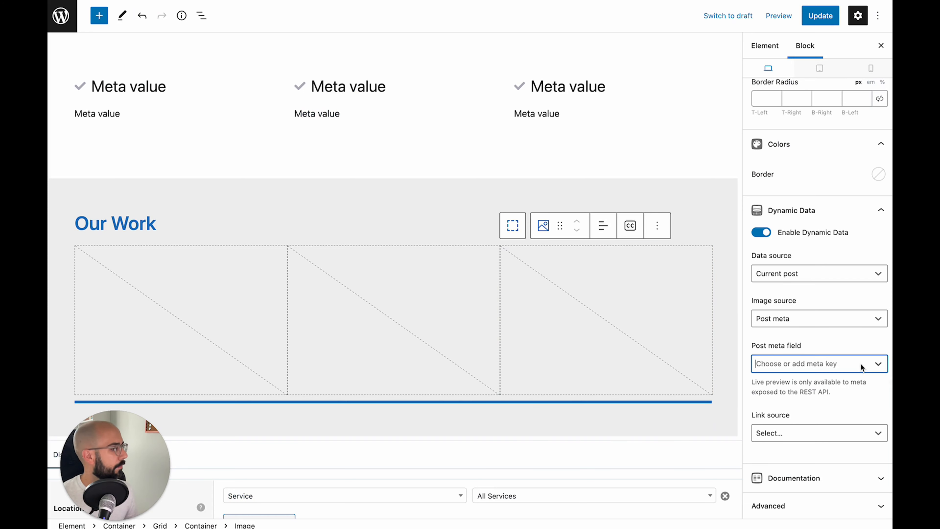
text(work_image-)
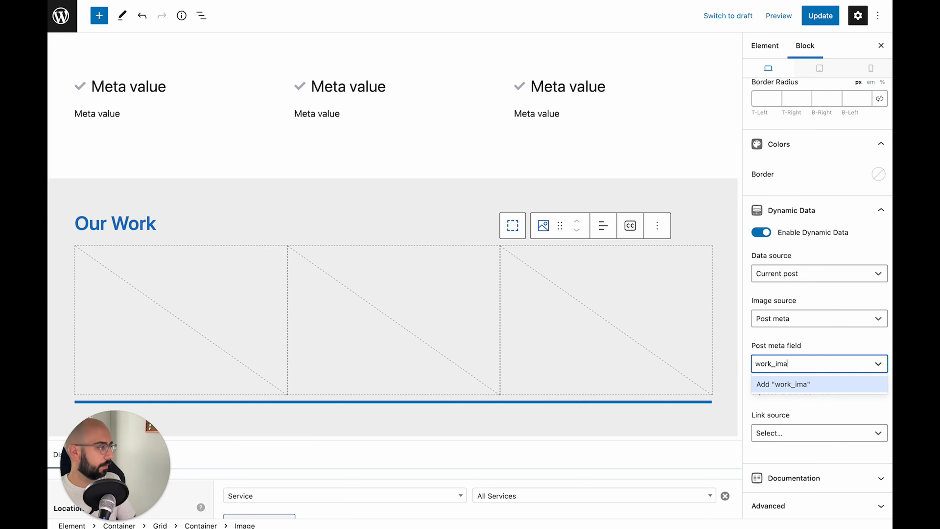
key(Return)
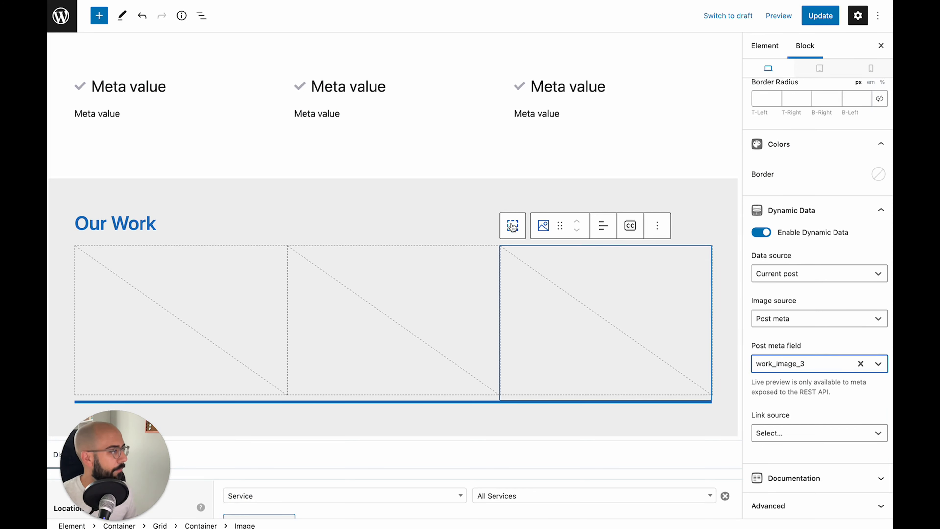
Give the image grid a 40 px horizontal gap and update the template
click(512, 225)
click(512, 224)
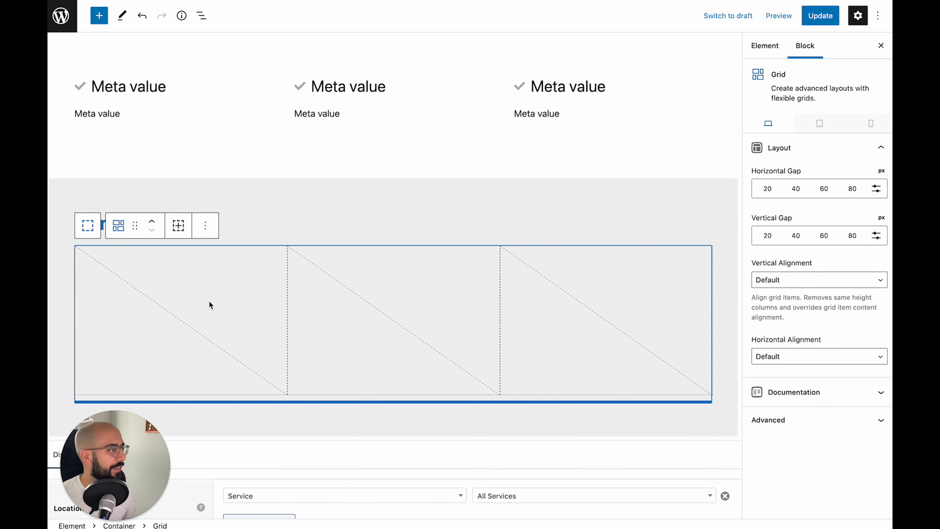
click(796, 188)
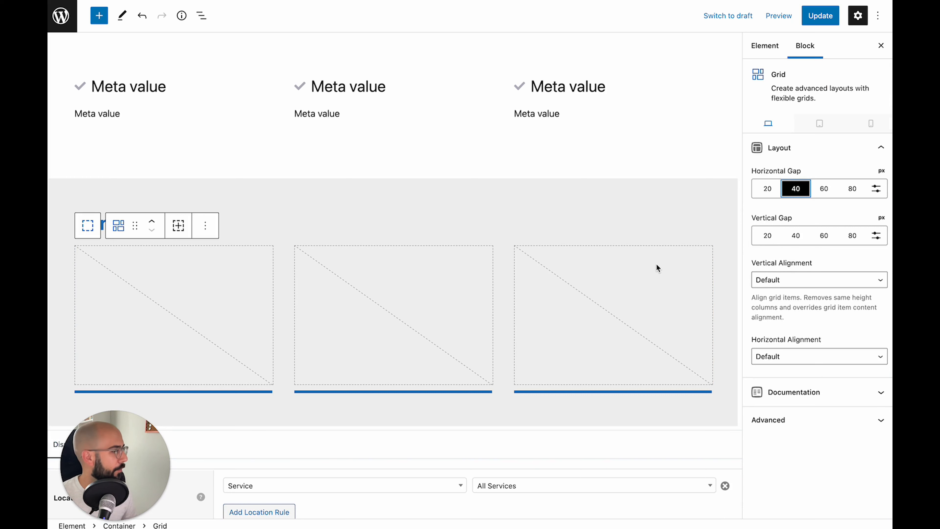
click(253, 213)
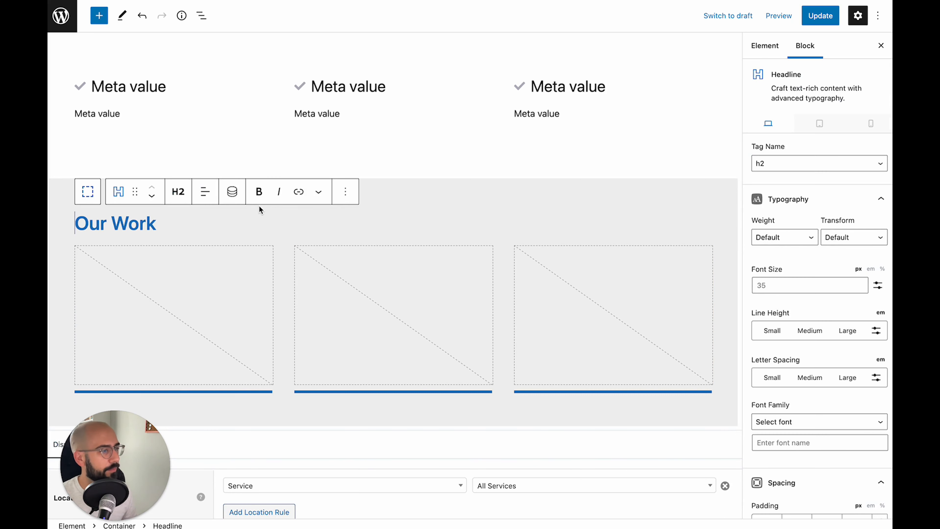
scroll(258, 206, down, 1)
click(819, 16)
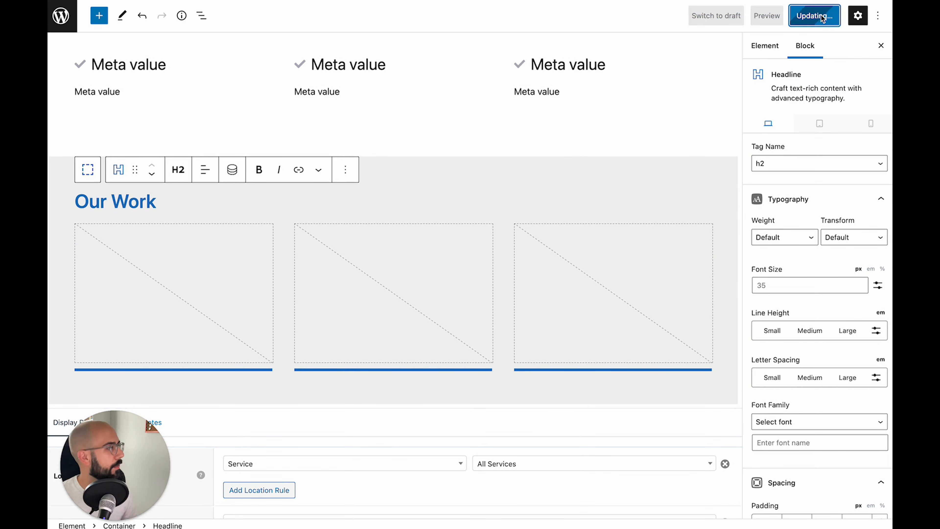
scroll(352, 159, down, 3)
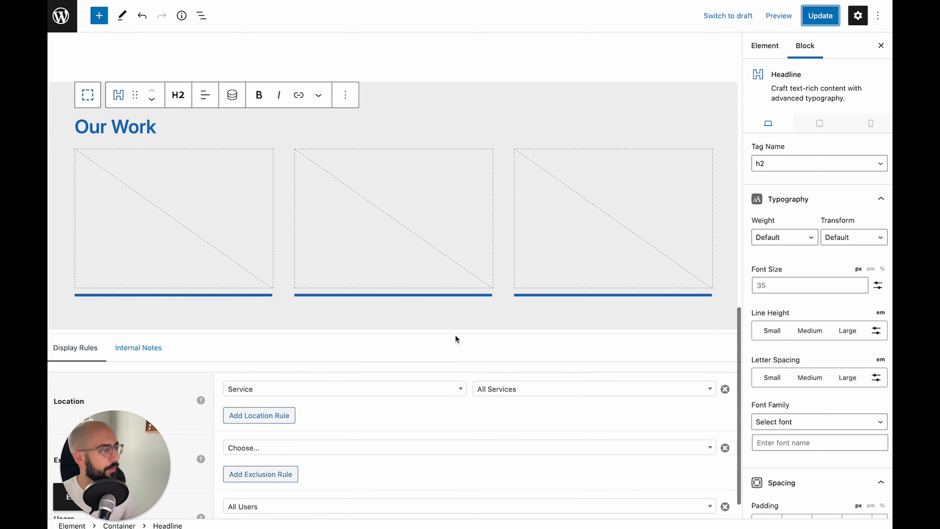
Add a new Container block below the Our Work section
click(659, 321)
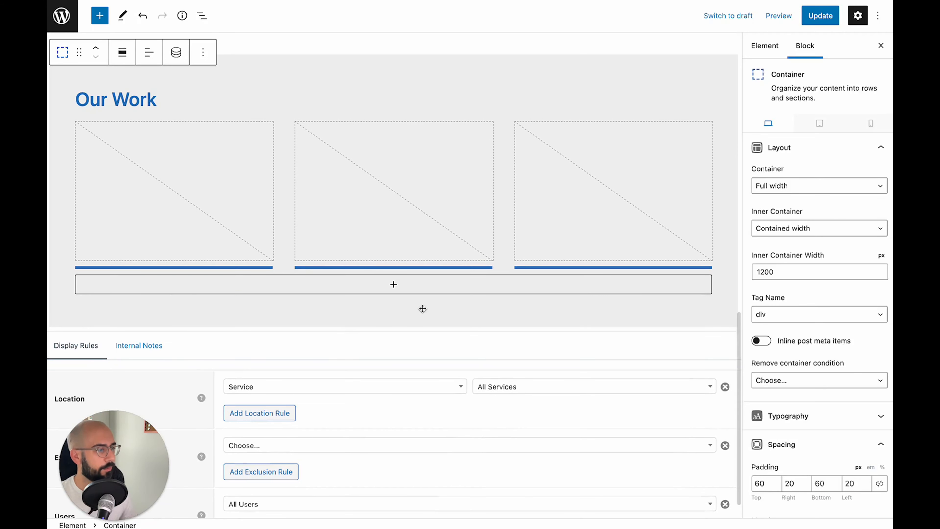
key(Return)
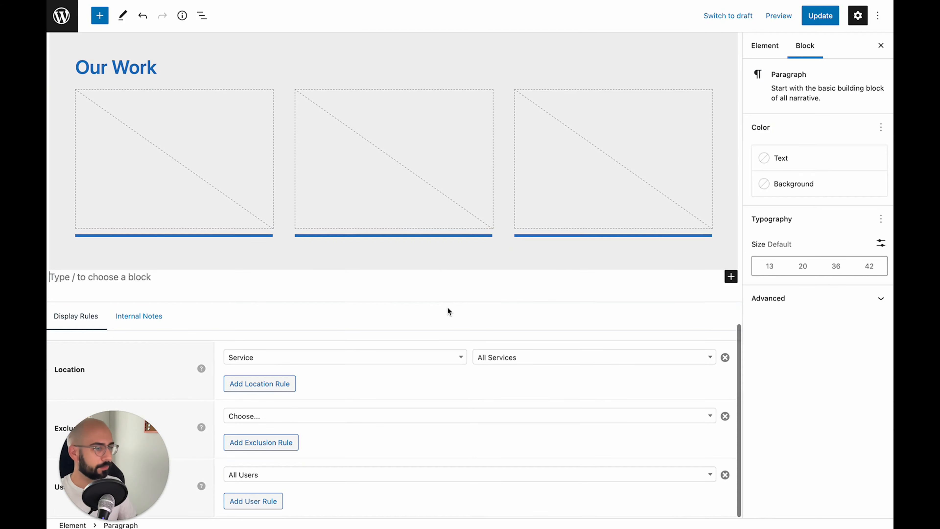
text(/cont)
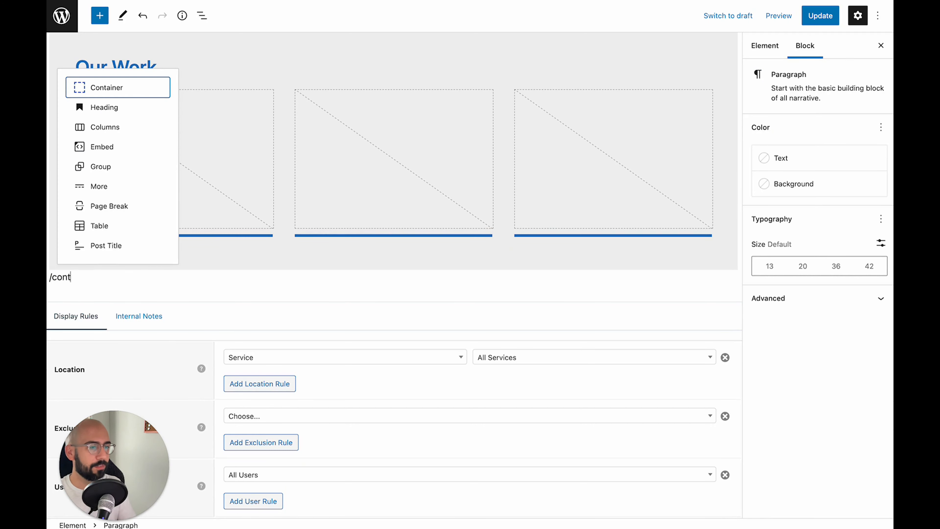
click(146, 83)
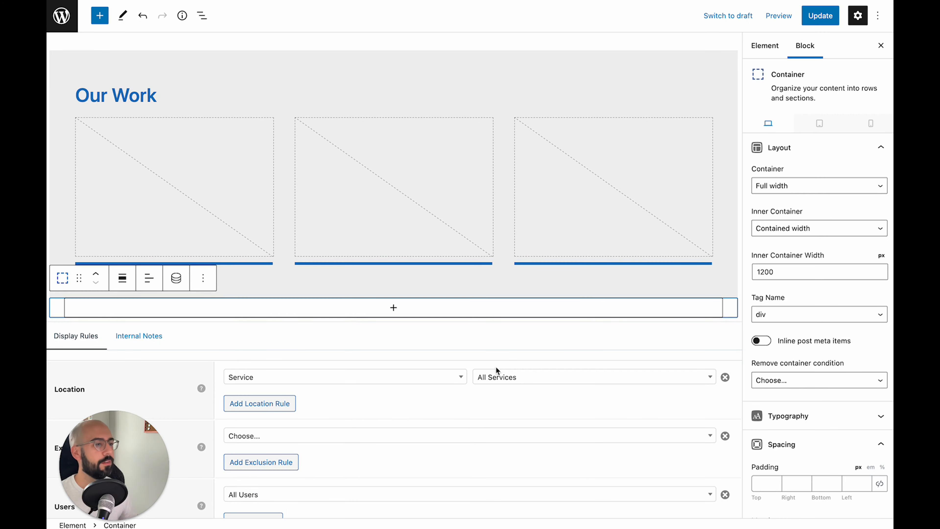
scroll(800, 426, down, 4)
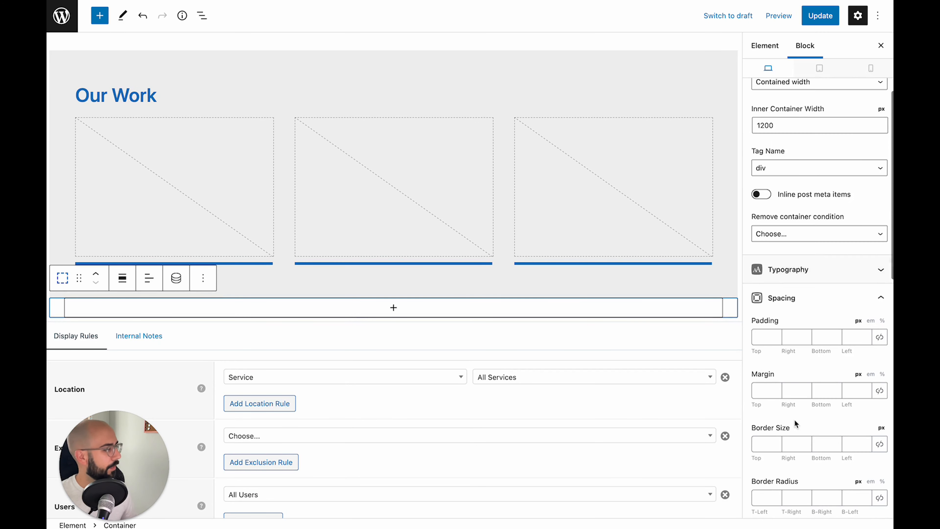
Pad the new container 80 top and bottom, 20 left and right
click(758, 341)
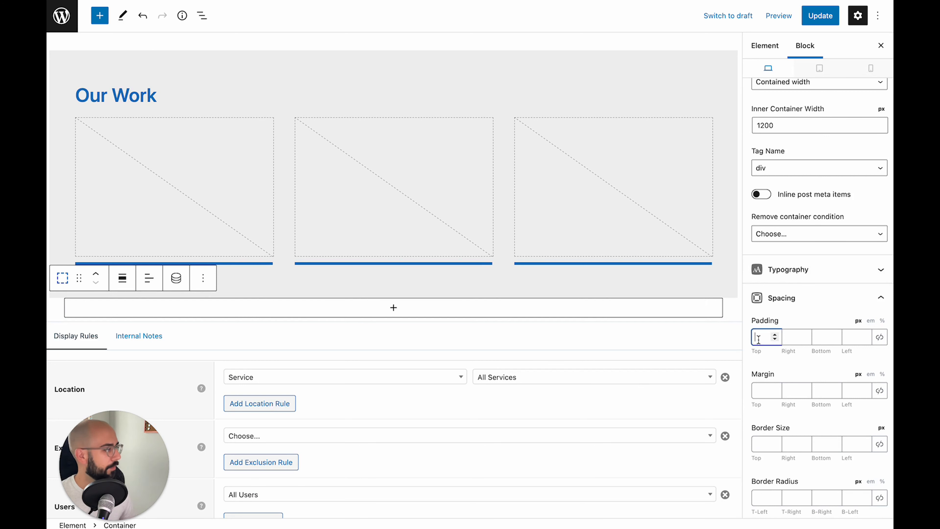
text(80)
key(Tab)
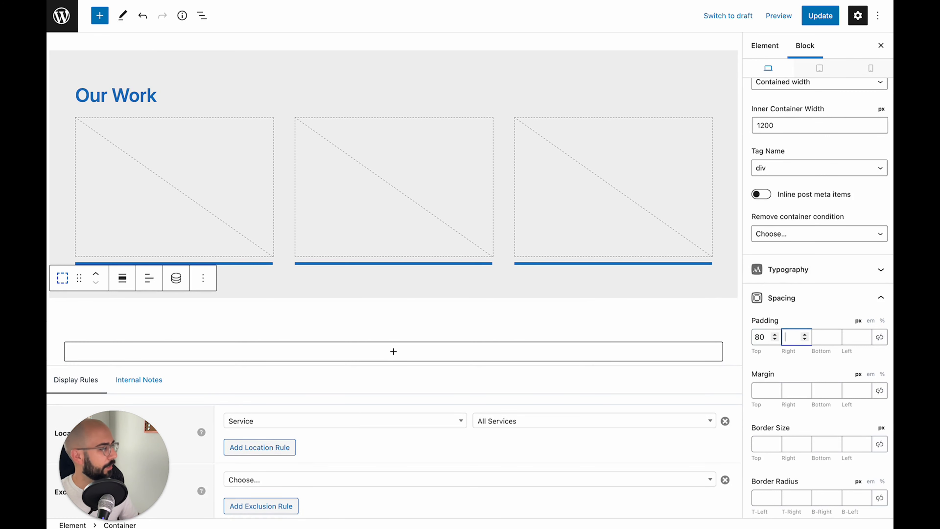
text(20)
key(Tab)
text(80)
key(Tab)
text(20)
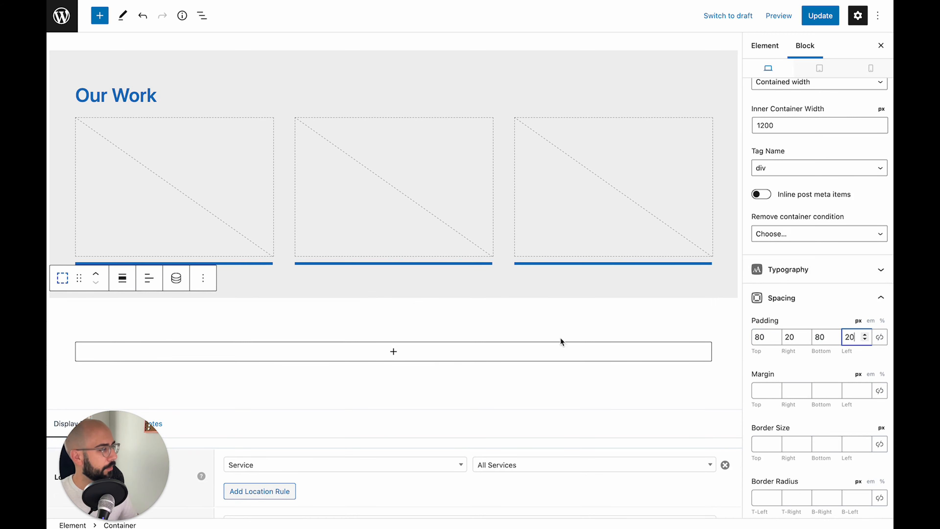
Insert a two-column Grid into the new section
click(366, 348)
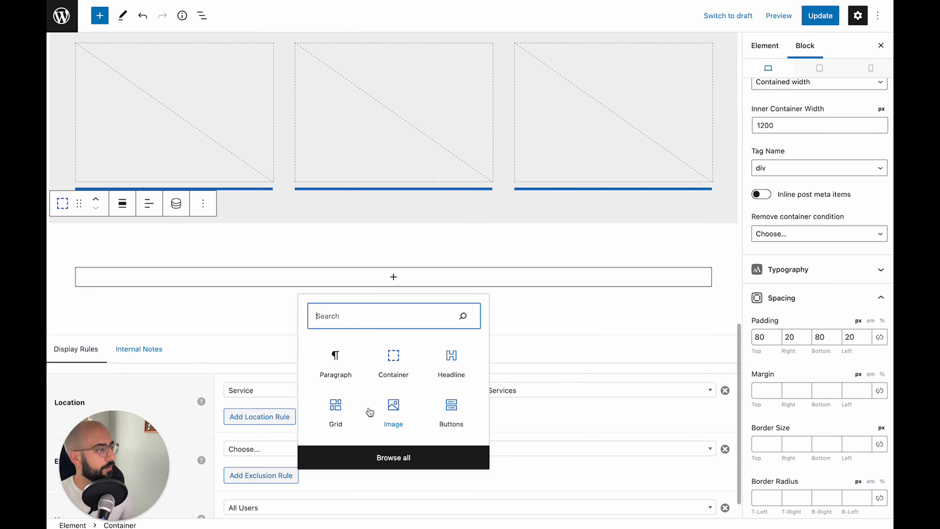
click(335, 409)
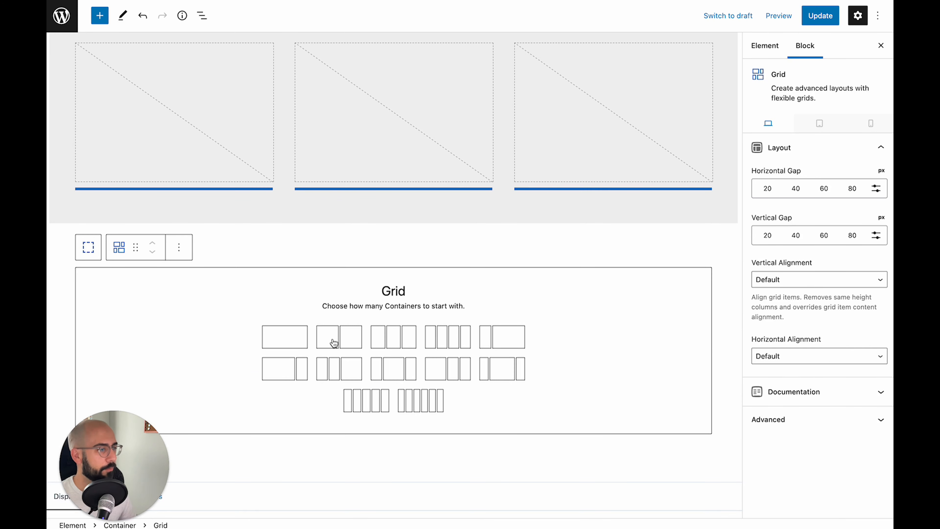
click(333, 343)
click(209, 287)
Add a bold, blue 'Let's Work Together' headline to the left column
click(206, 286)
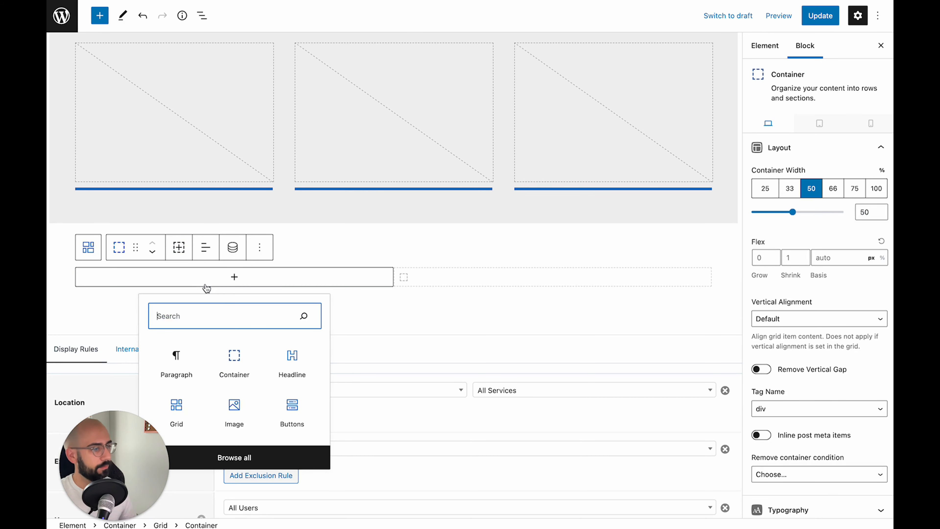
click(298, 366)
text(Let')
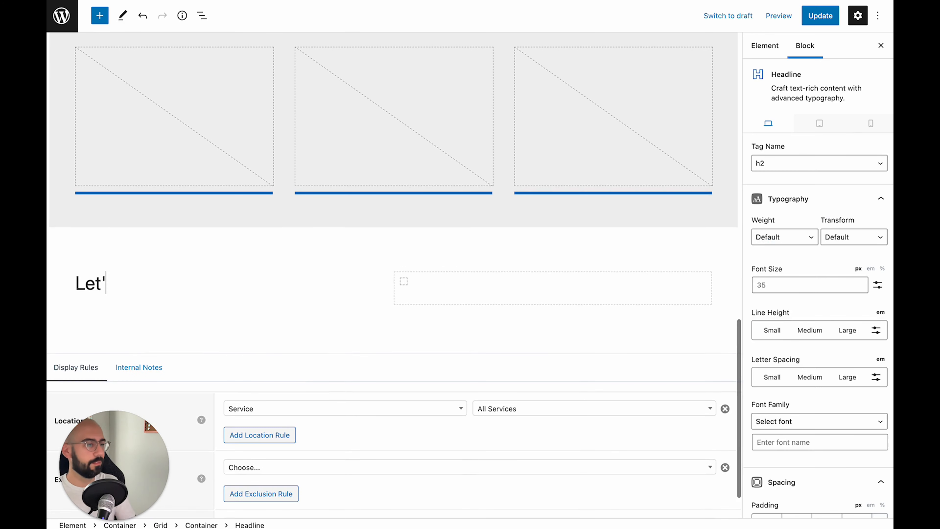
text(s Work Together)
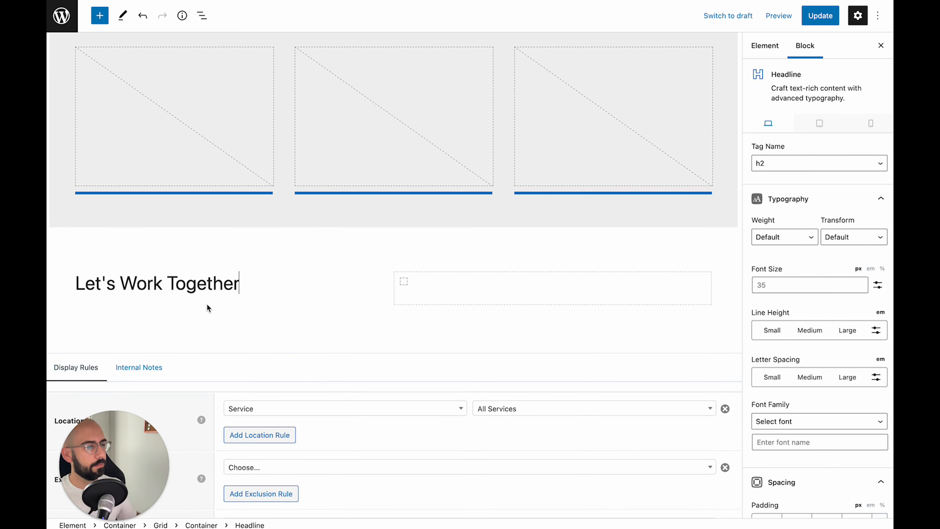
triple_click(203, 291)
key(ctrl+b)
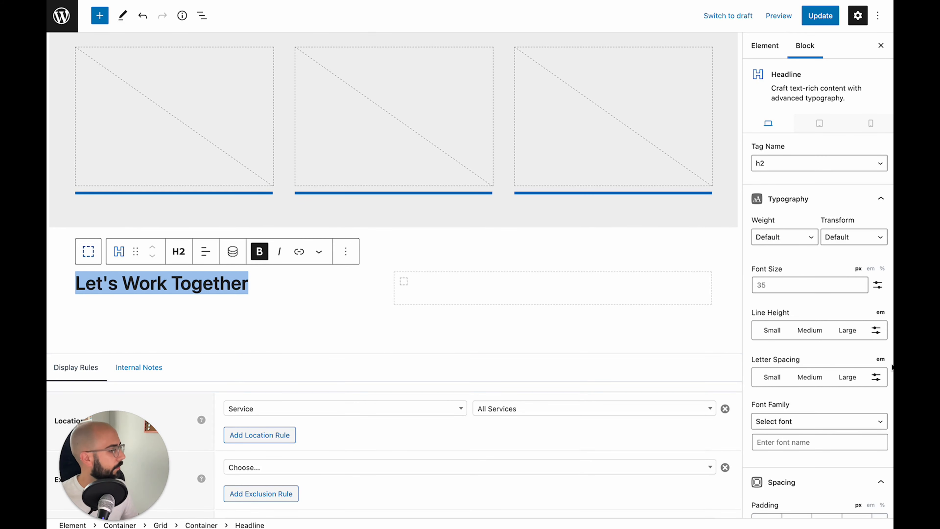
scroll(888, 366, down, 10)
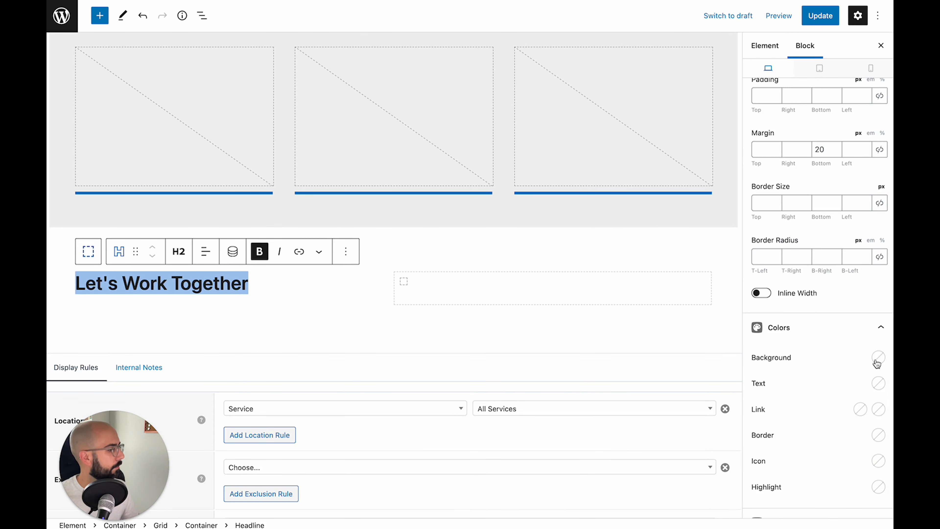
click(879, 383)
click(857, 352)
click(271, 289)
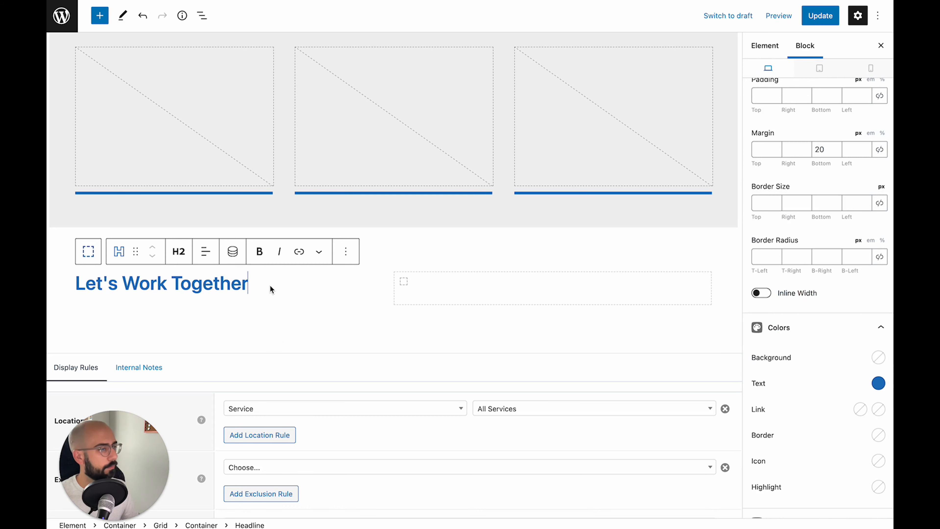
Paste the reach-out-within-24-hours intro sentence below the heading and start a /head block
key(Return)
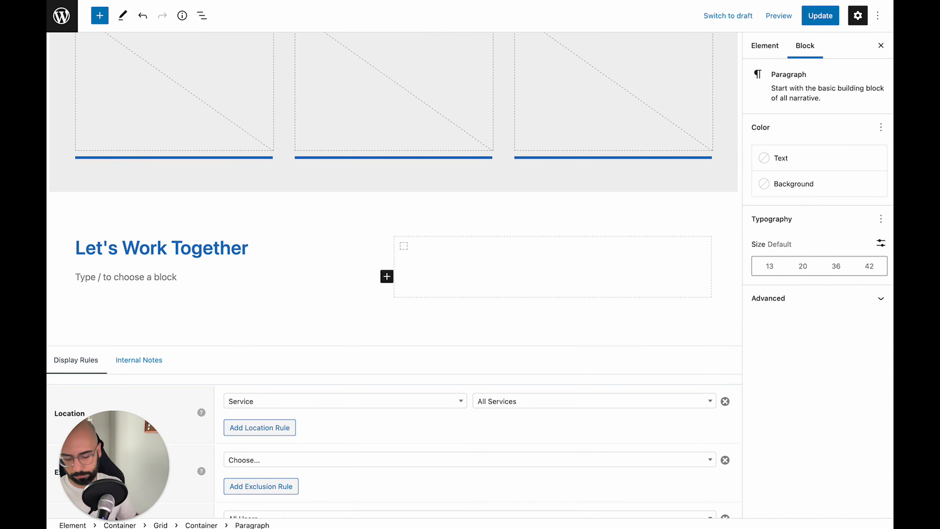
key(super+shift+v)
key(Return)
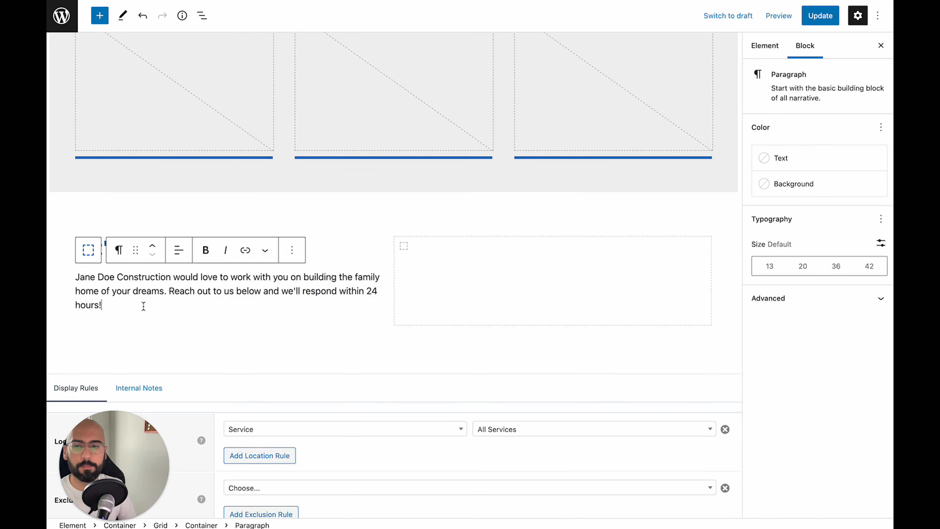
key(Return)
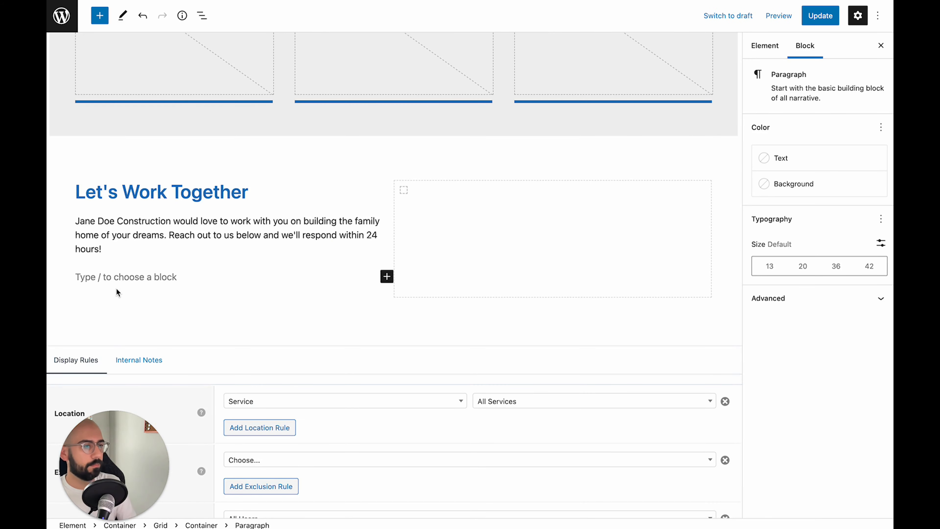
text(/)
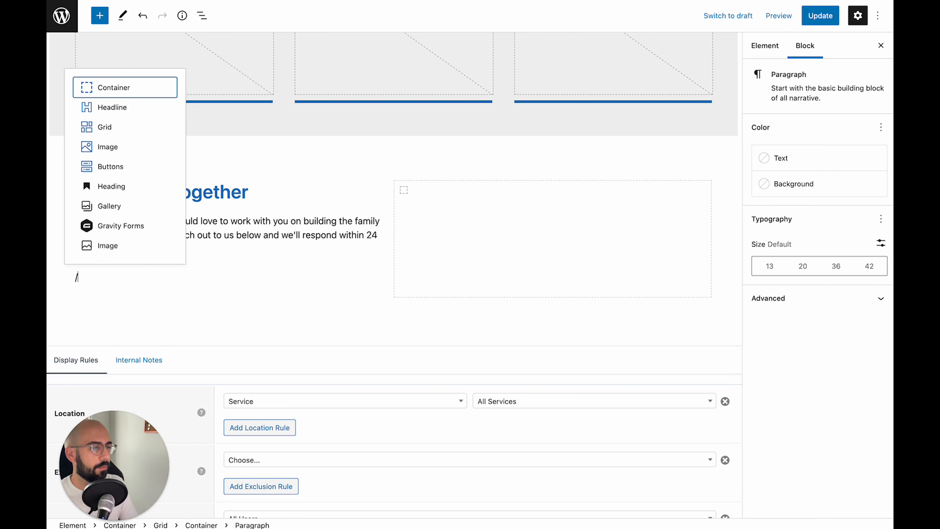
text(head)
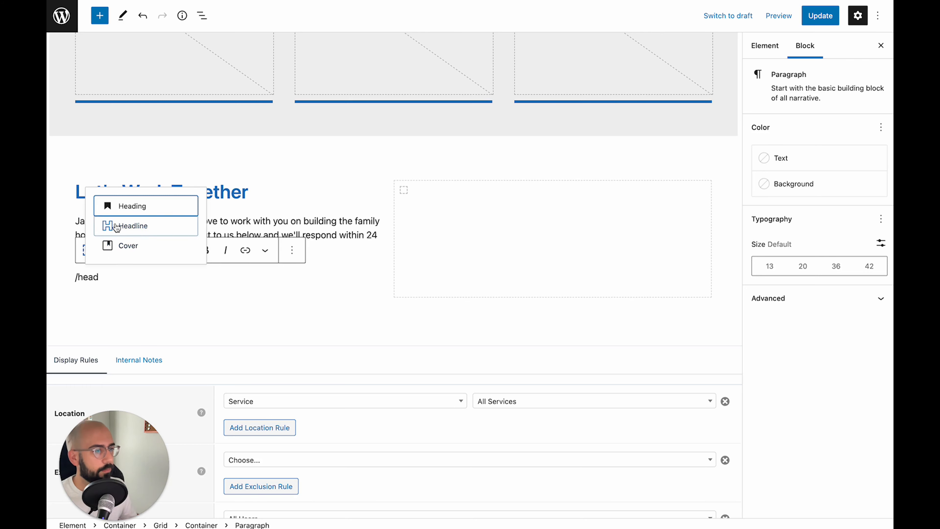
Add a paragraph-level Headline with a General envelope icon showing the contact e-mail address
click(126, 223)
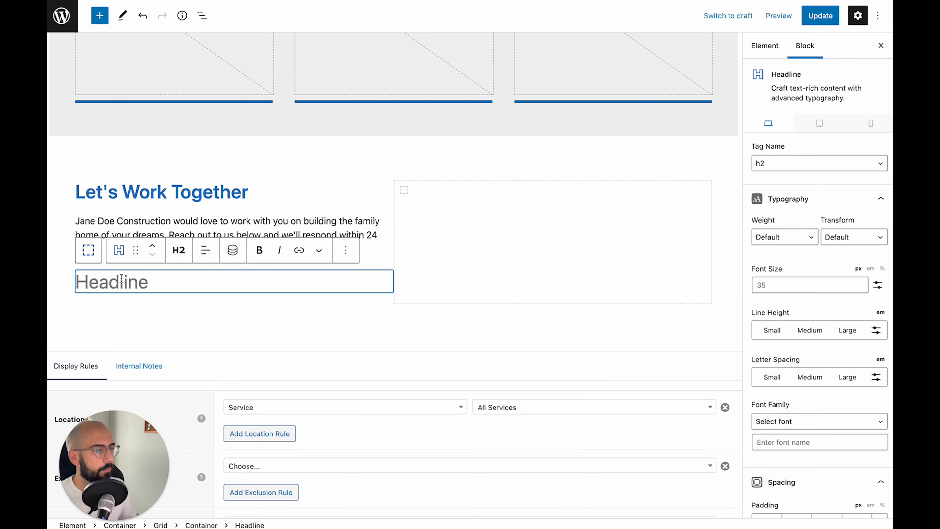
click(178, 250)
click(200, 403)
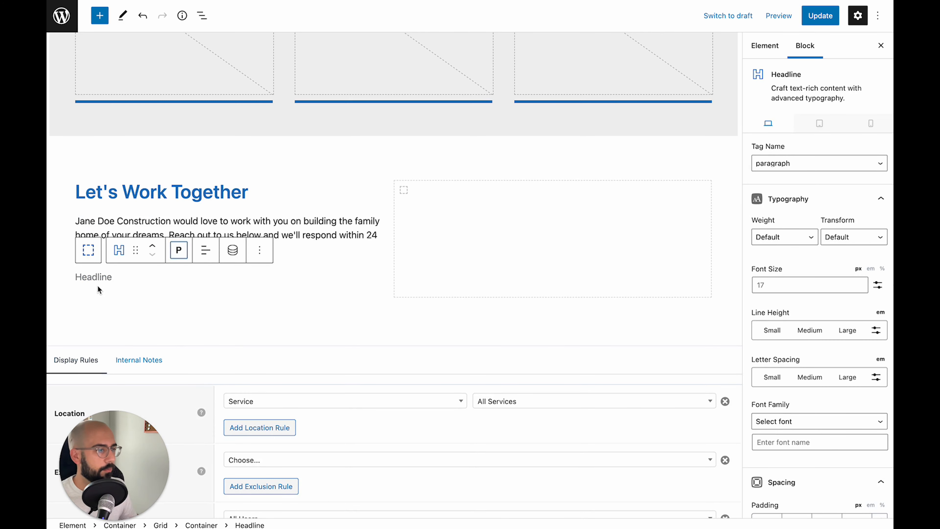
scroll(811, 396, down, 6)
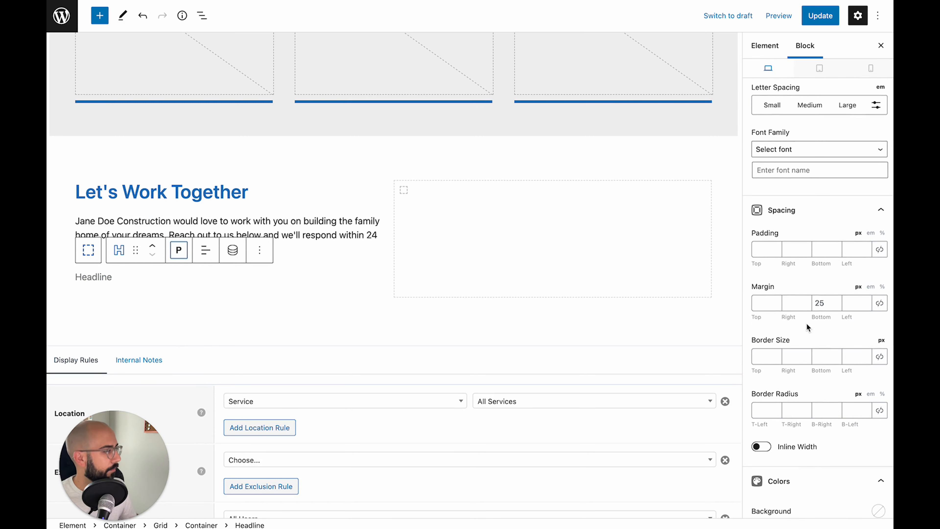
scroll(806, 323, down, 7)
scroll(815, 408, down, 2)
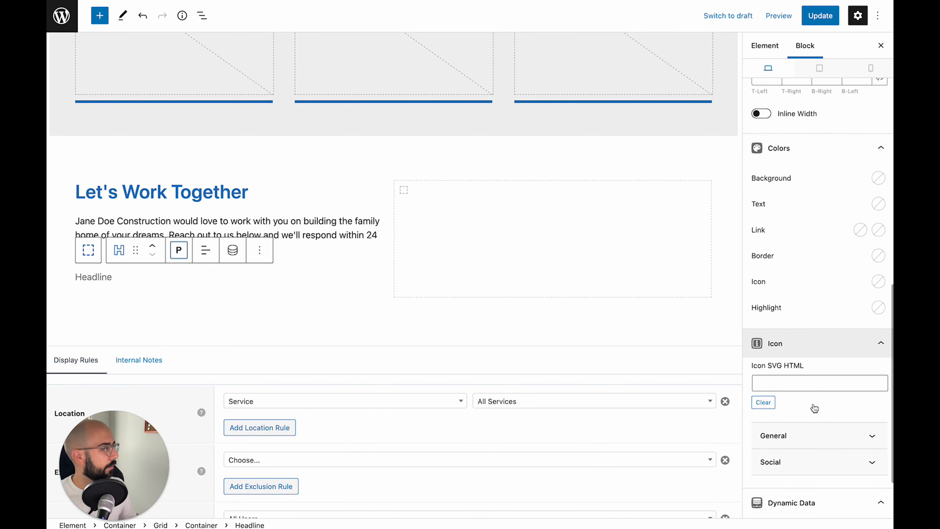
scroll(793, 411, down, 2)
click(809, 357)
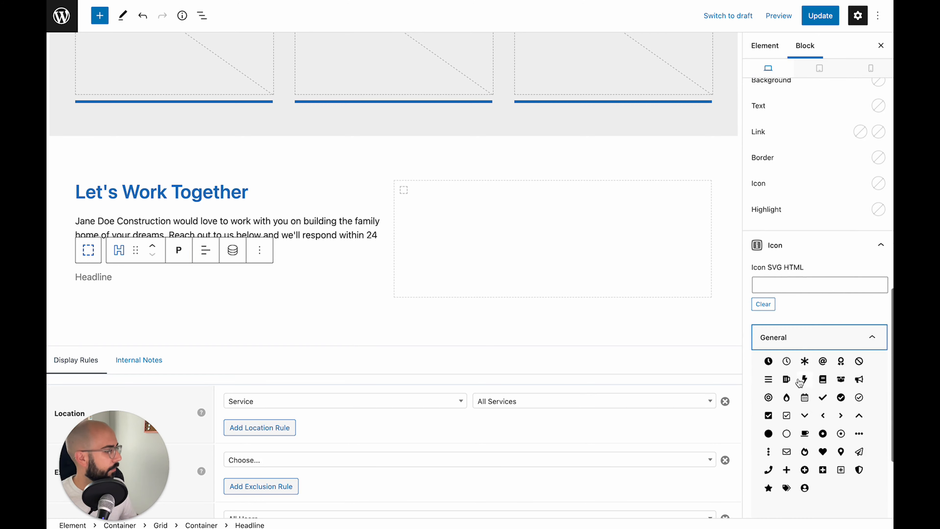
click(787, 453)
click(102, 277)
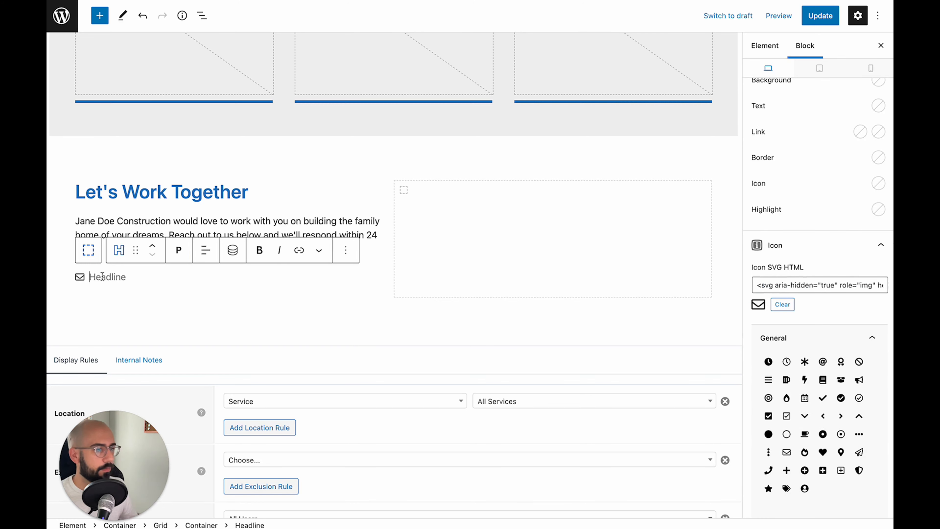
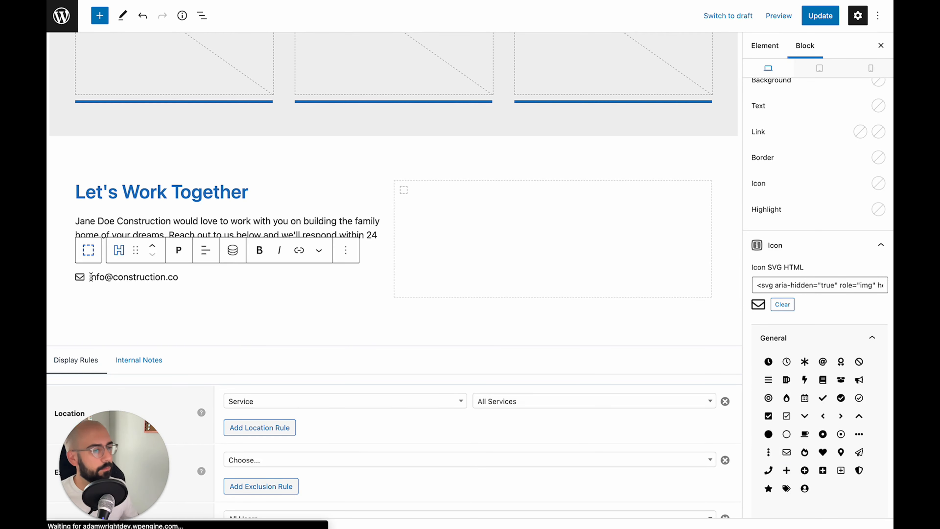
click(132, 294)
click(145, 277)
Give the e-mail headline a bottom margin of 15
scroll(819, 194, up, 8)
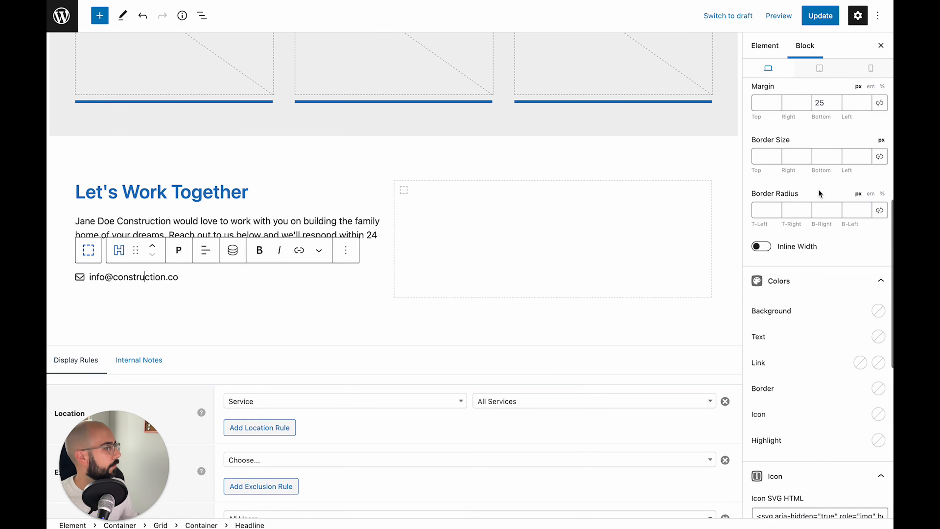
click(818, 157)
text(25)
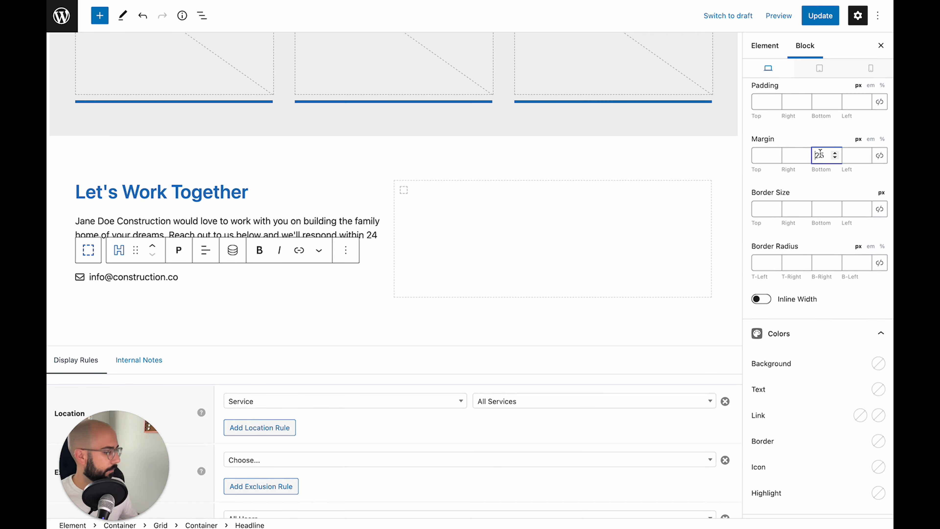
key(BackSpace)
text(1)
click(129, 278)
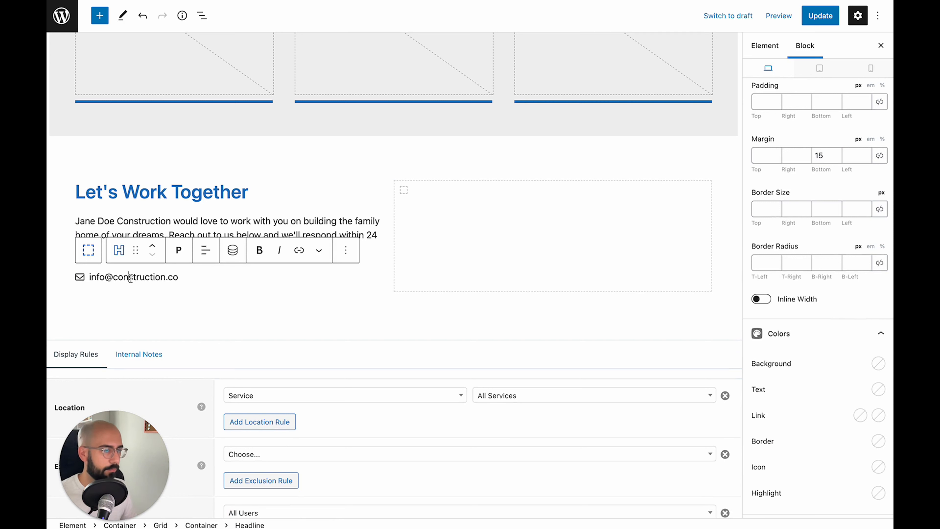
Duplicate the e-mail line, swap its icon for a phone, and enter the phone number
key(Escape)
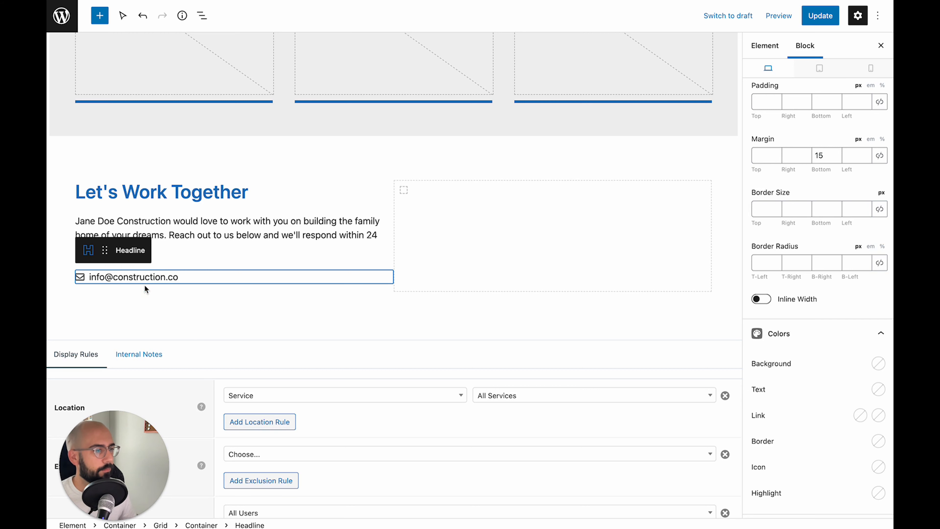
right_click(121, 281)
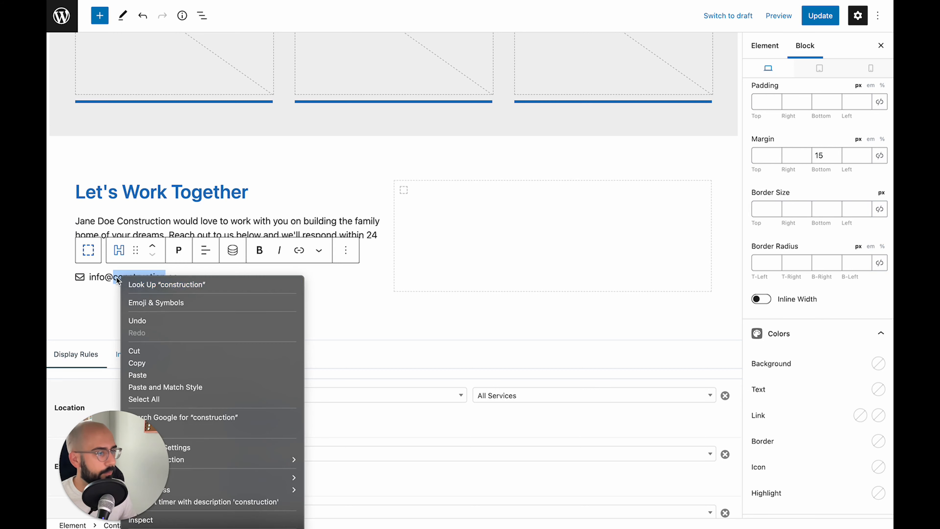
key(Escape)
click(346, 251)
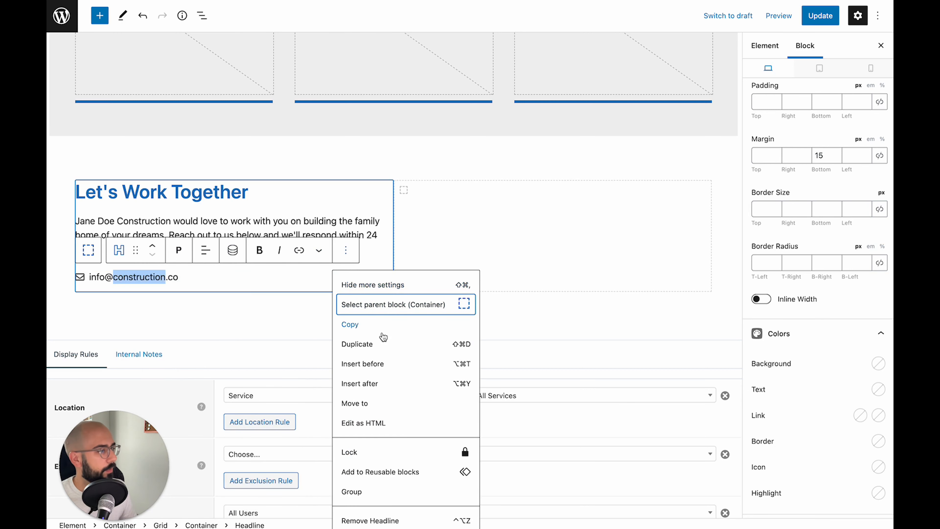
click(380, 346)
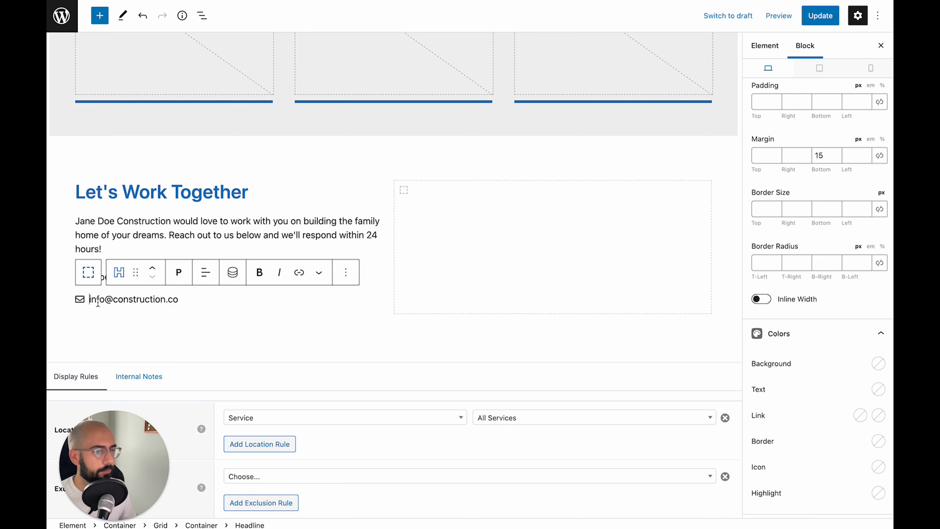
scroll(783, 348, down, 10)
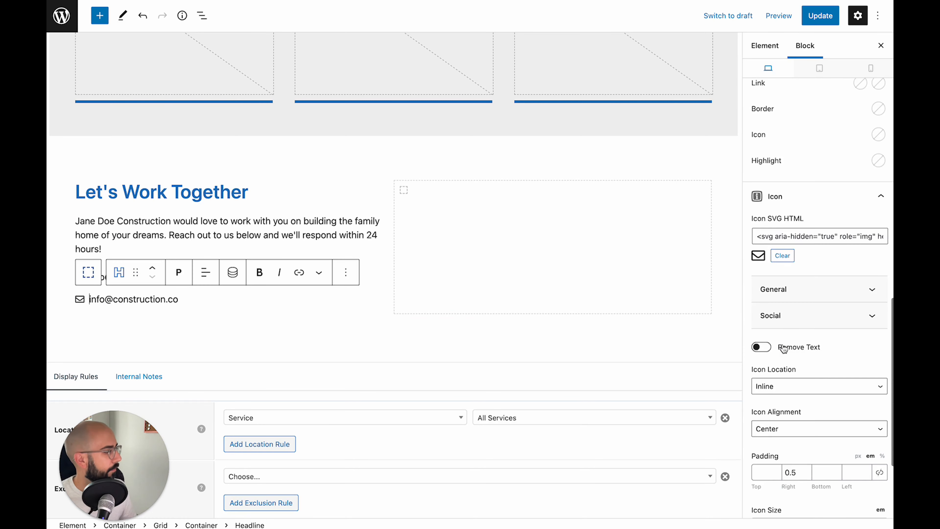
scroll(783, 348, down, 4)
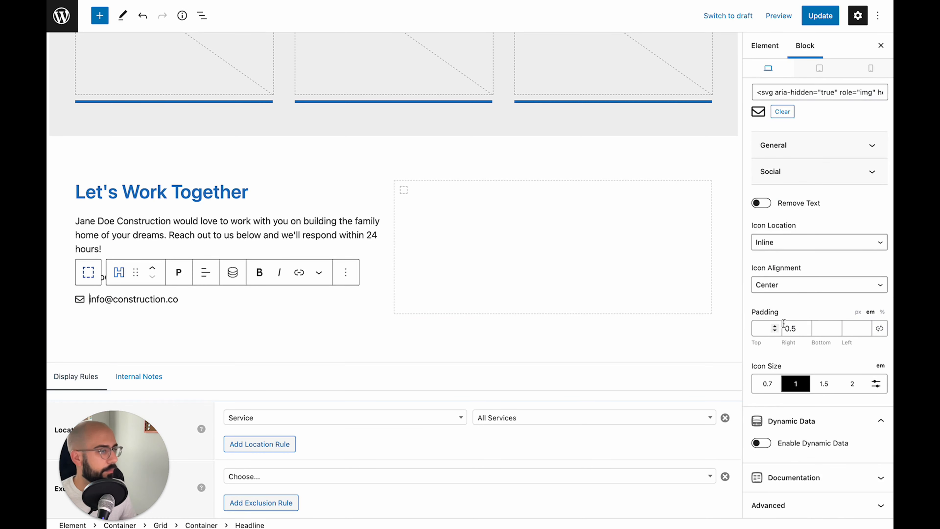
scroll(796, 292, up, 4)
click(808, 274)
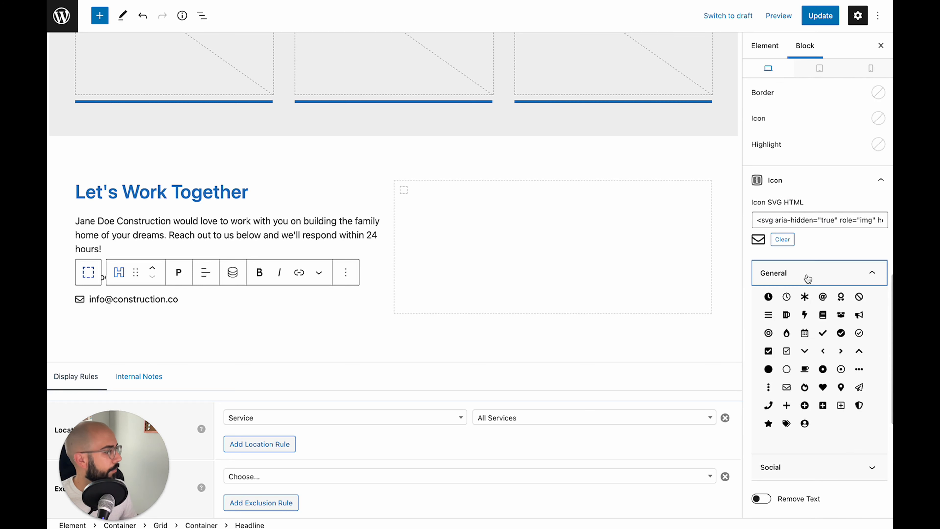
click(769, 405)
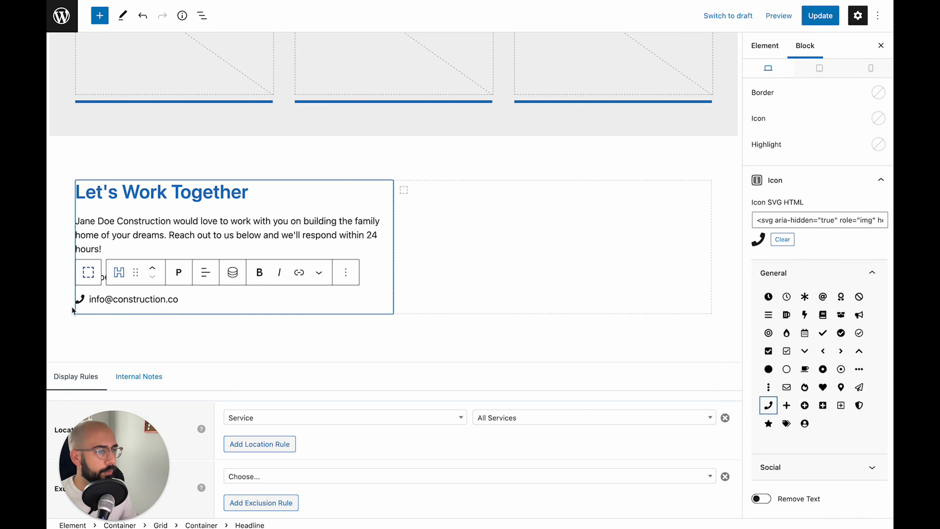
triple_click(108, 301)
text(123.456.7890)
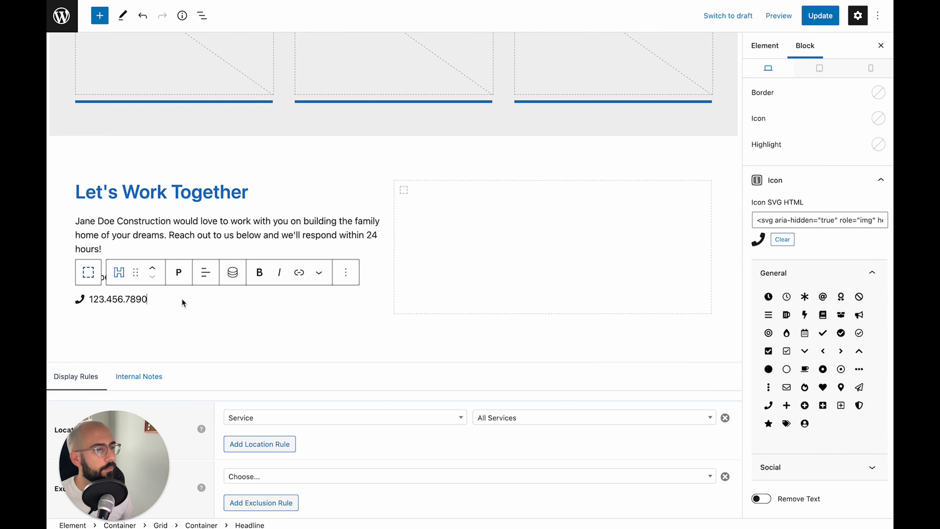
Widen the two-column grid's horizontal gap to 60
click(169, 235)
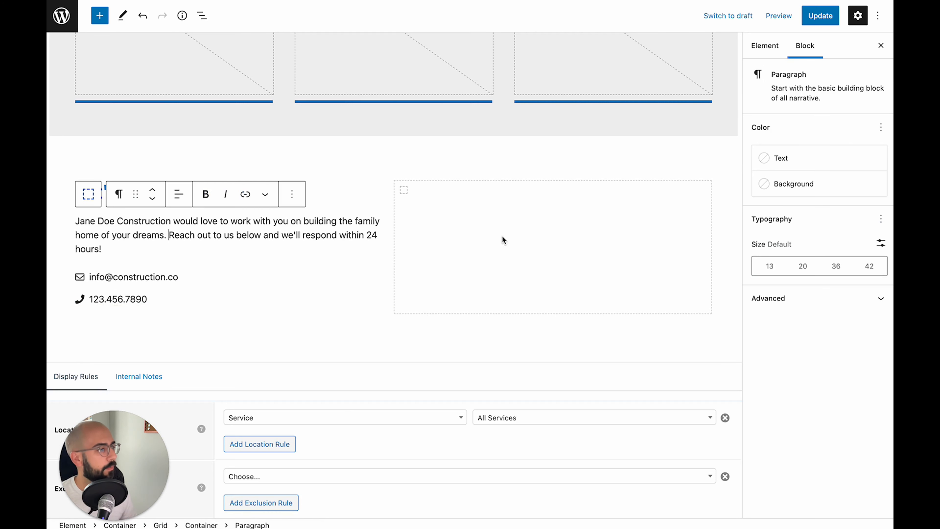
click(88, 194)
click(88, 160)
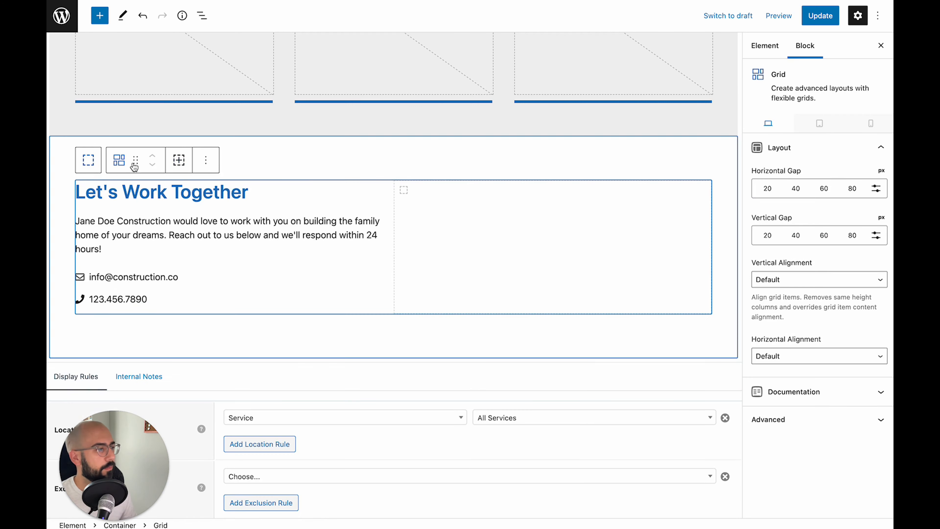
click(807, 190)
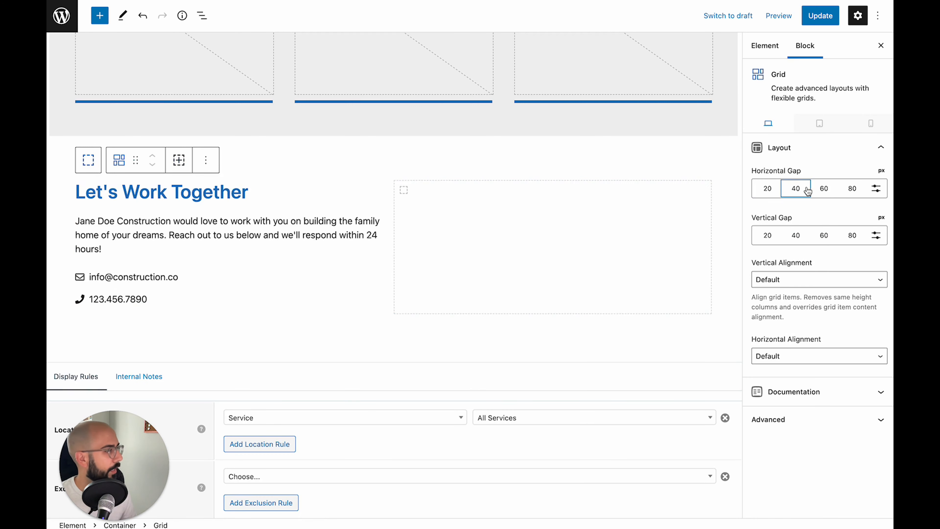
click(824, 188)
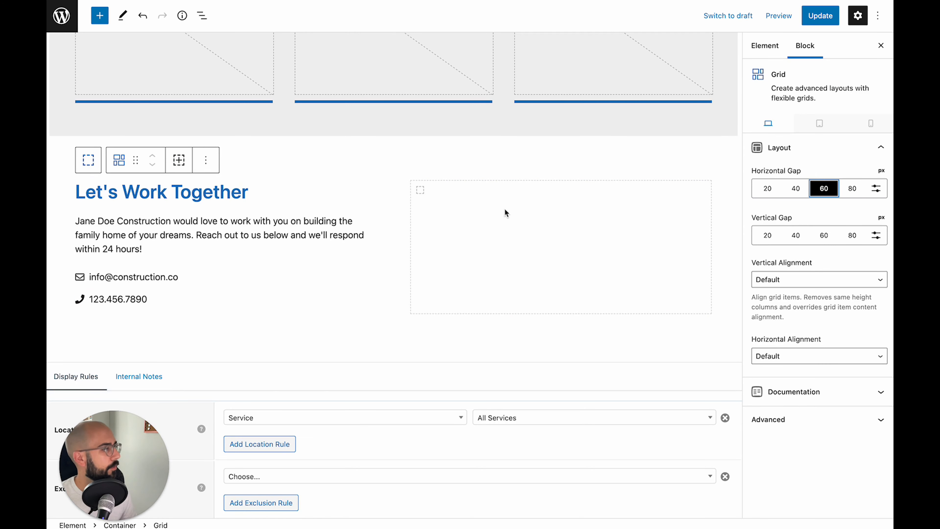
Insert a Gravity Forms block in the right column showing the Contact form without title or description
click(505, 210)
click(539, 194)
text(grav)
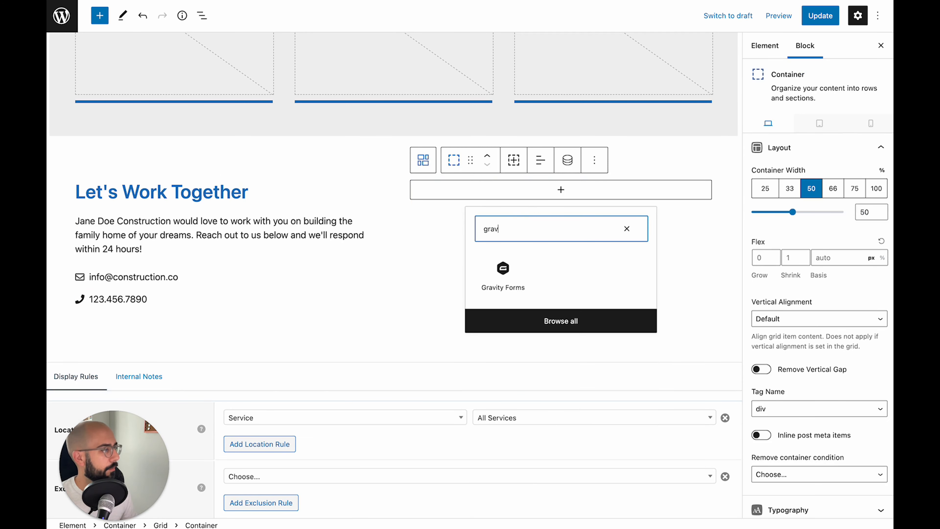
click(489, 269)
click(547, 304)
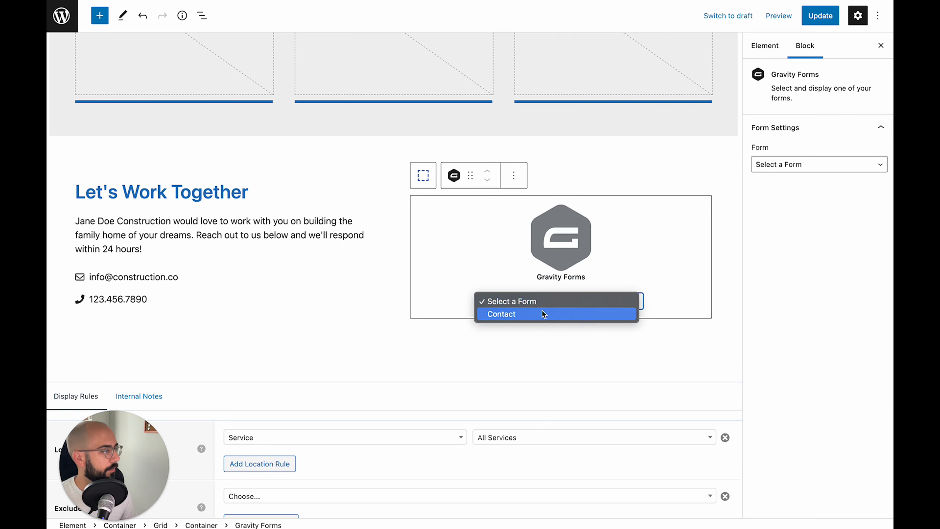
click(542, 313)
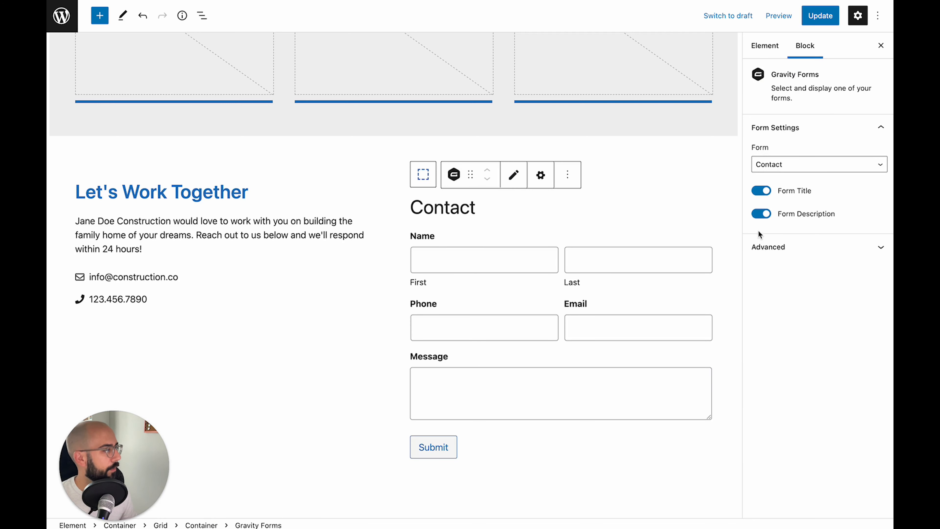
click(761, 190)
click(762, 214)
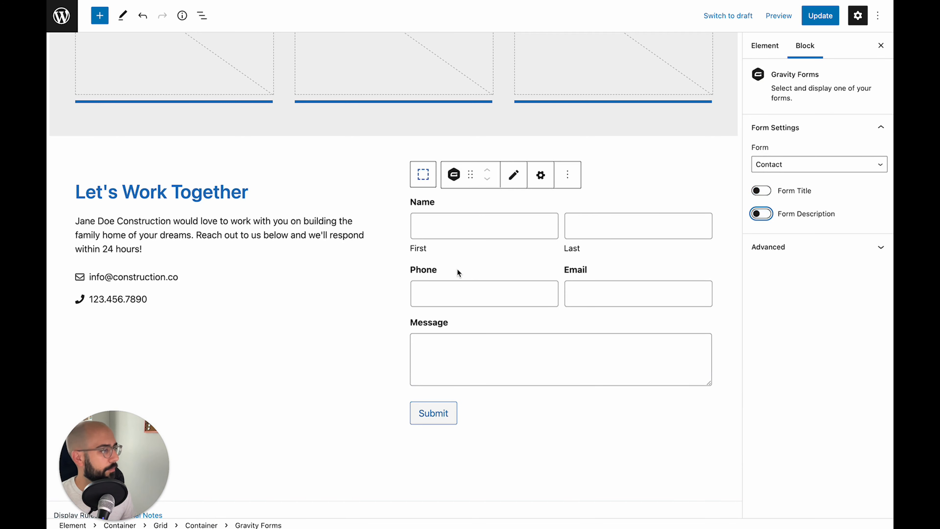
Center the grid's columns vertically and update the template
click(423, 193)
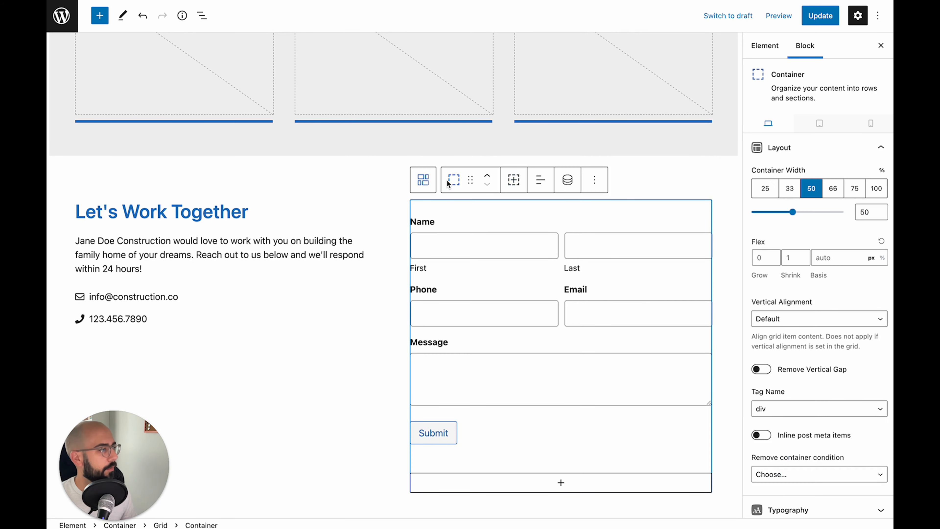
click(422, 180)
click(798, 281)
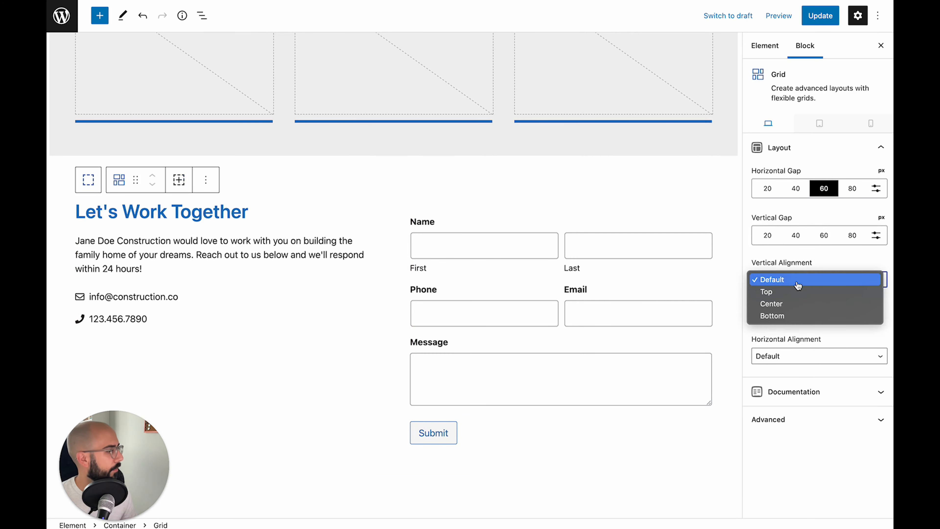
click(789, 305)
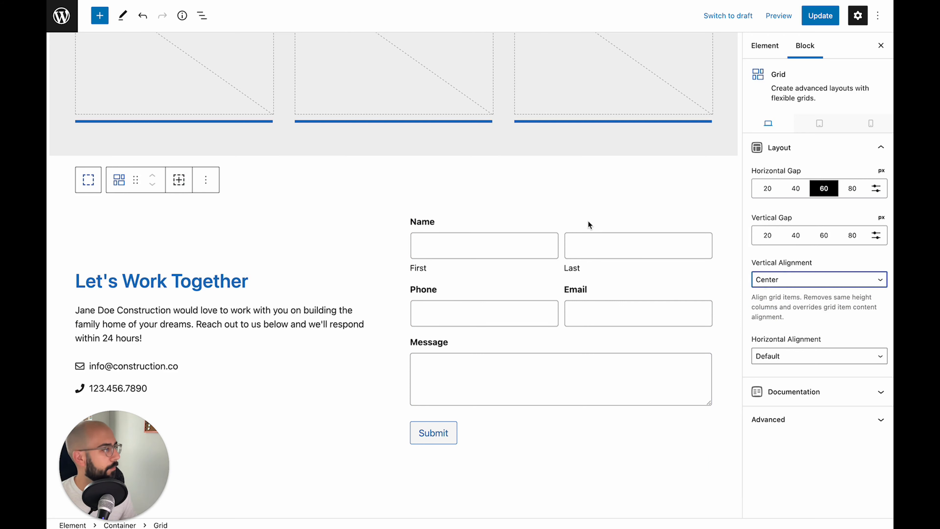
scroll(588, 224, down, 3)
scroll(589, 224, up, 4)
click(821, 18)
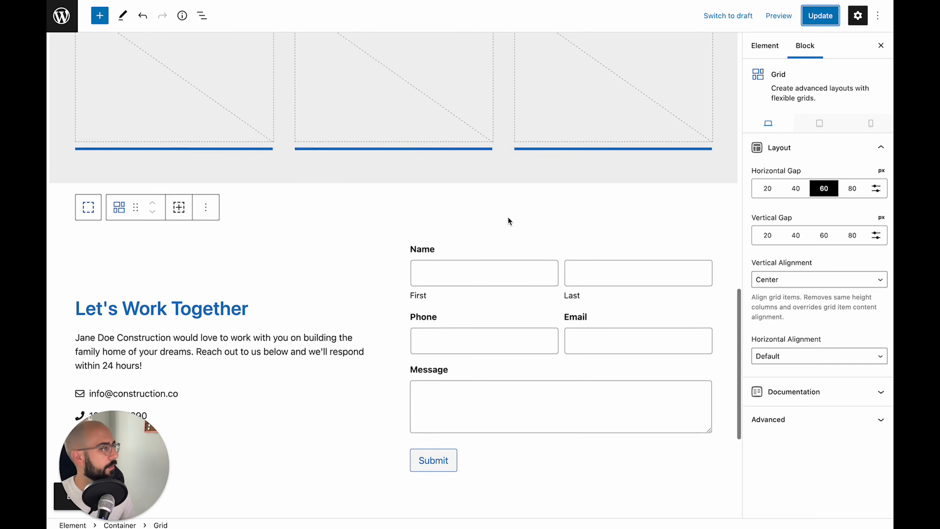
Select the outer container of the Let's Work Together contact section
scroll(508, 217, up, 5)
click(489, 291)
scroll(489, 289, up, 12)
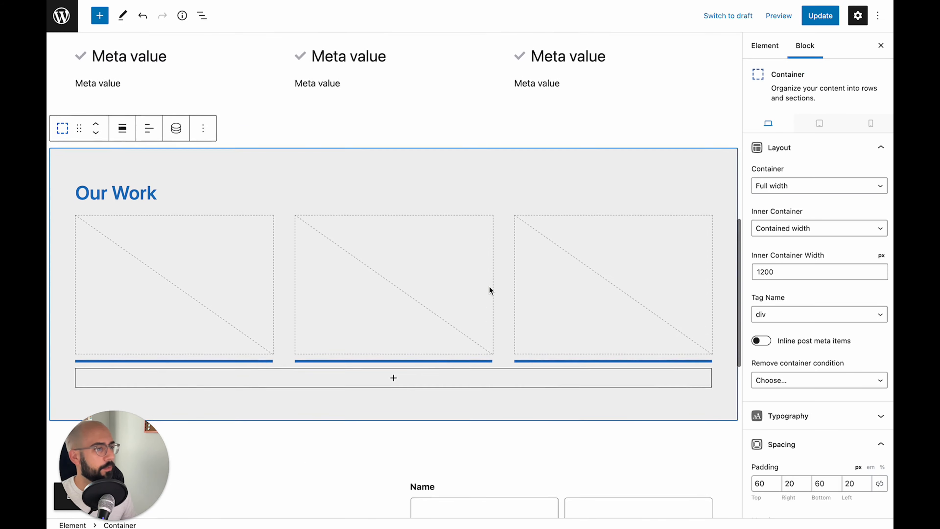
scroll(490, 290, up, 4)
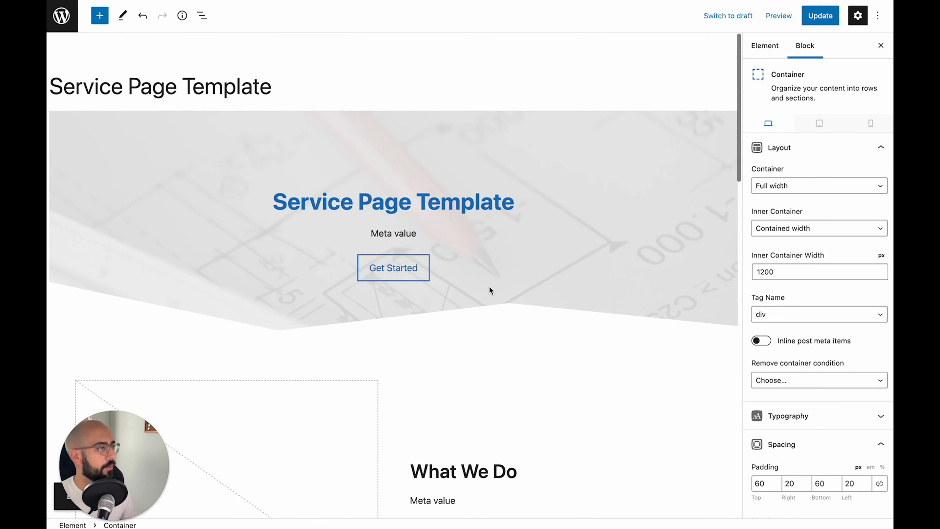
scroll(468, 261, down, 8)
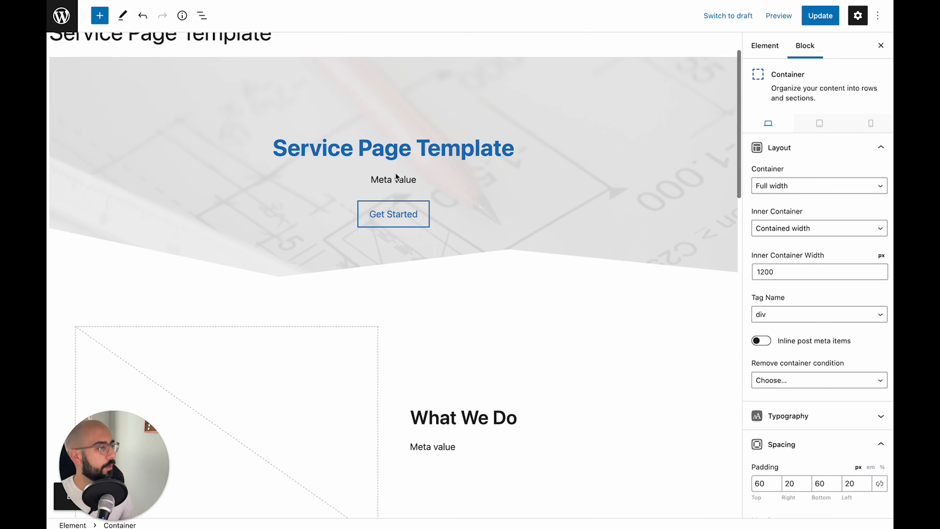
click(395, 214)
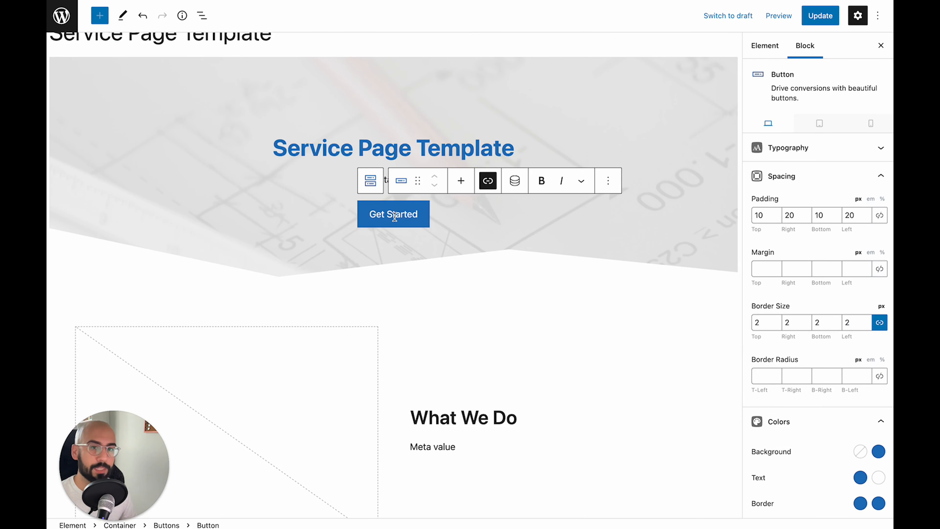
scroll(394, 216, down, 15)
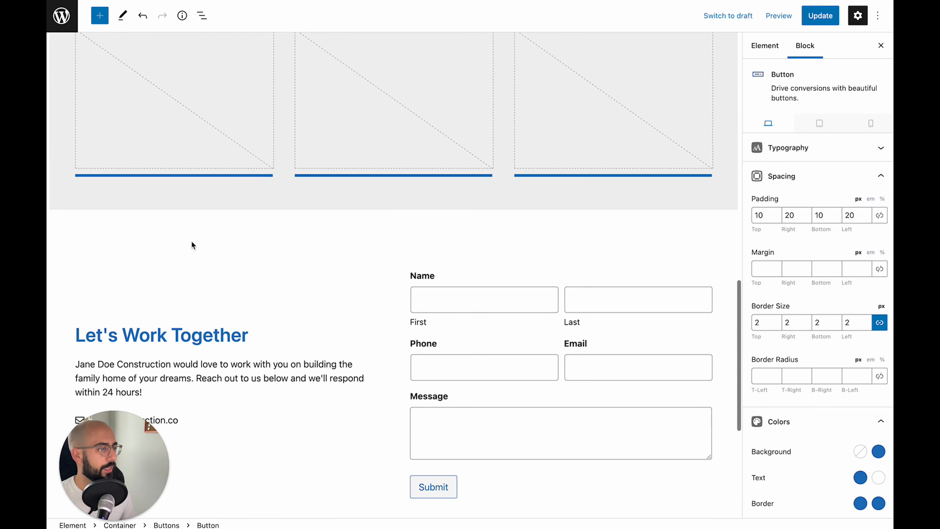
click(157, 244)
click(95, 240)
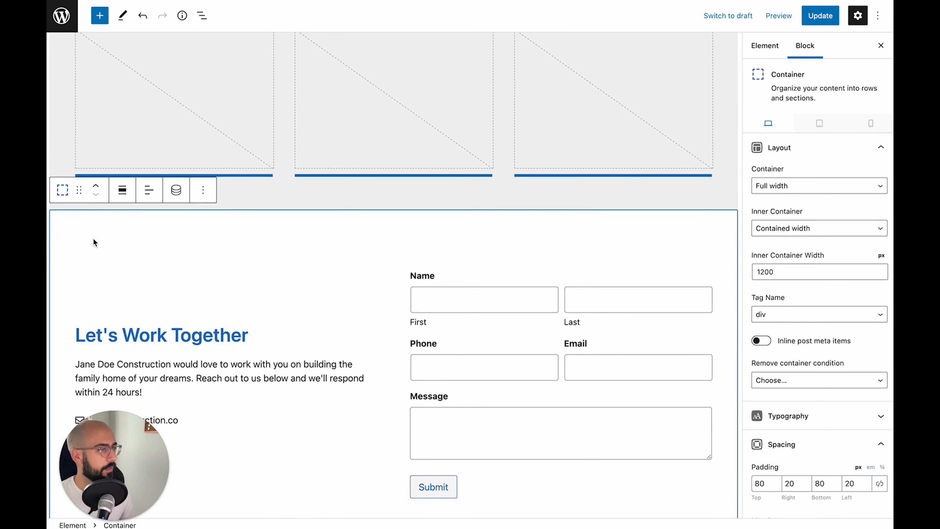
scroll(138, 242, down, 2)
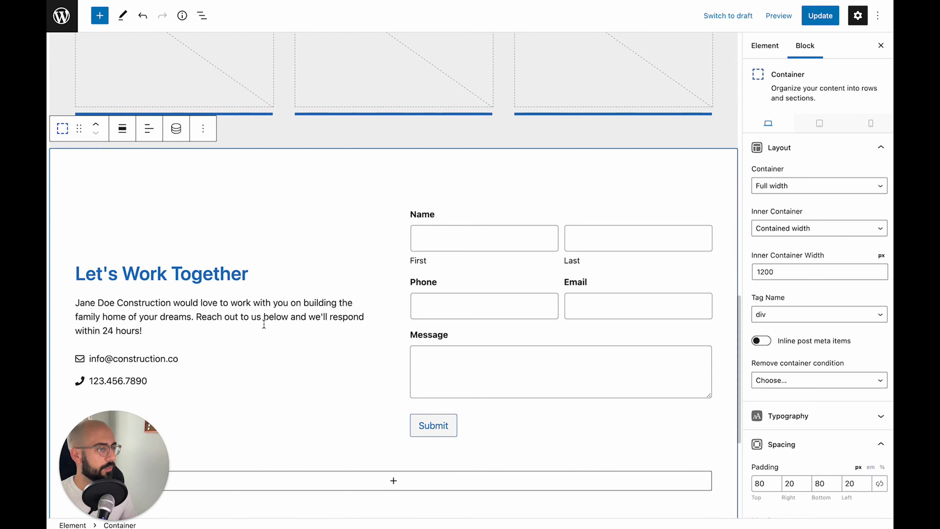
scroll(854, 377, down, 10)
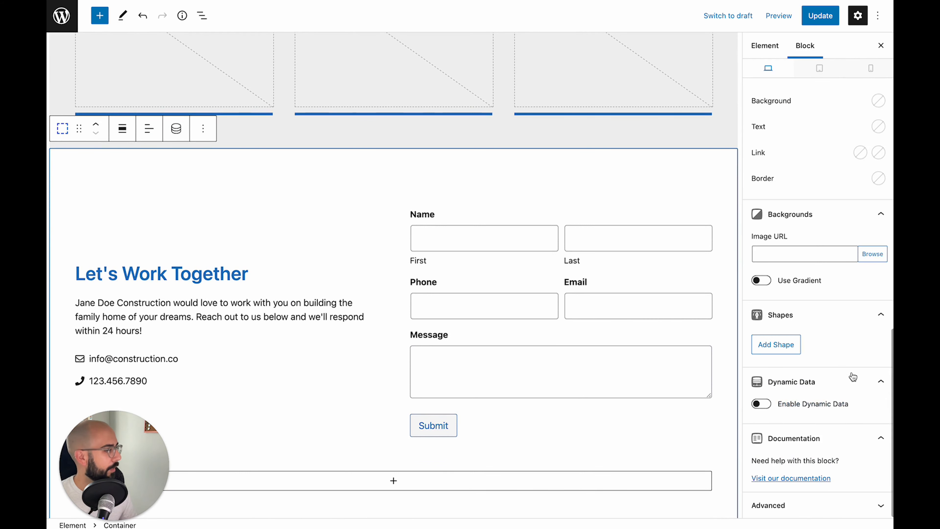
Set the section's HTML anchor to 'contact' and update the template
click(819, 508)
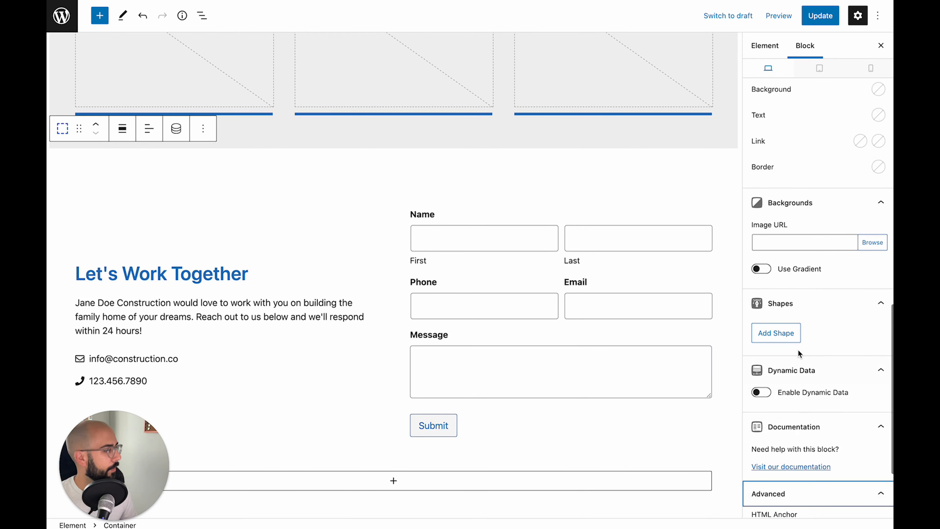
scroll(798, 354, down, 3)
click(792, 409)
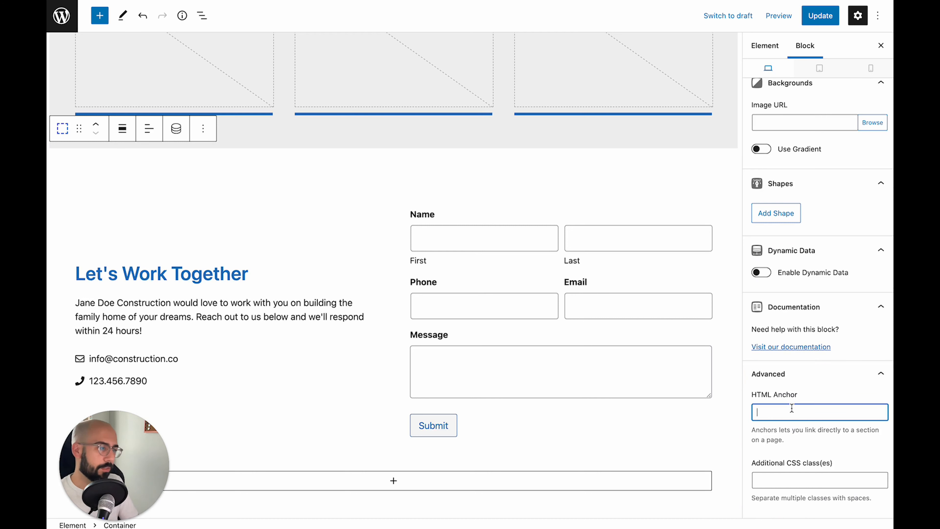
text(contact)
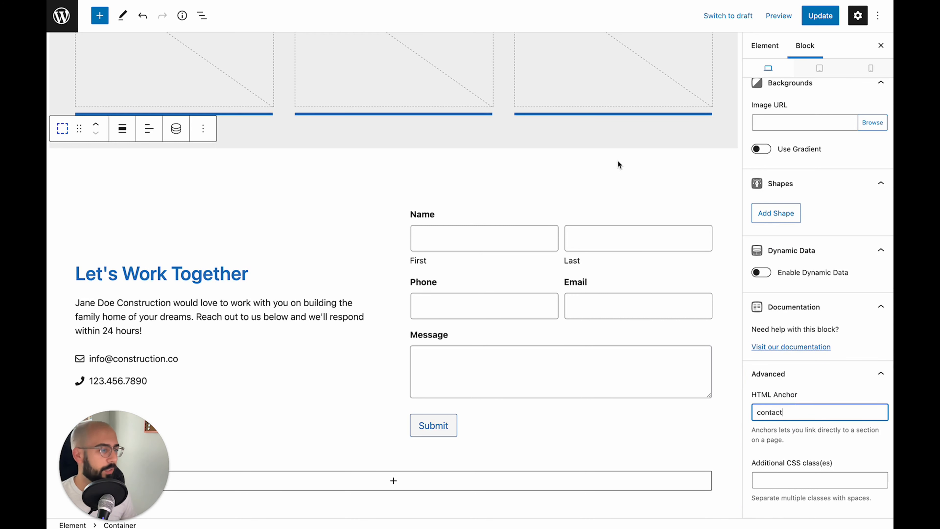
click(618, 161)
scroll(618, 161, up, 8)
scroll(385, 255, down, 1)
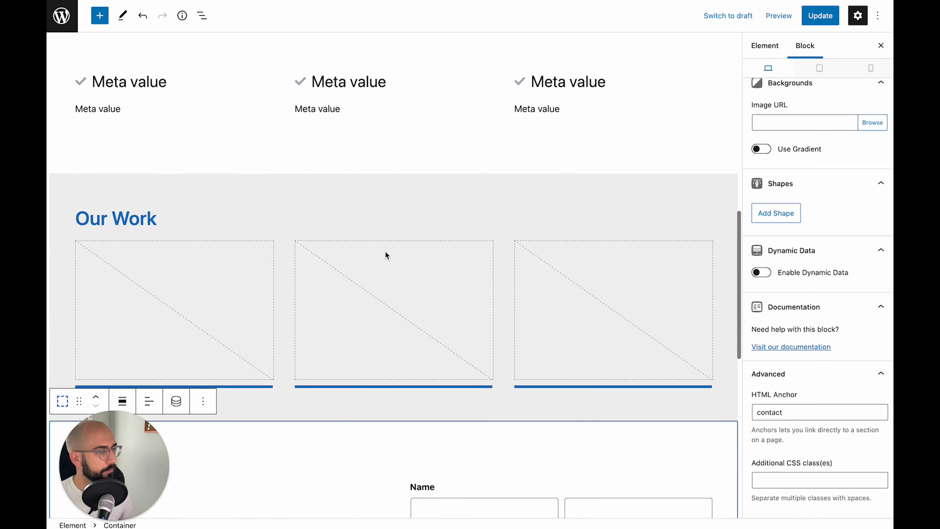
scroll(385, 255, up, 9)
scroll(385, 253, up, 5)
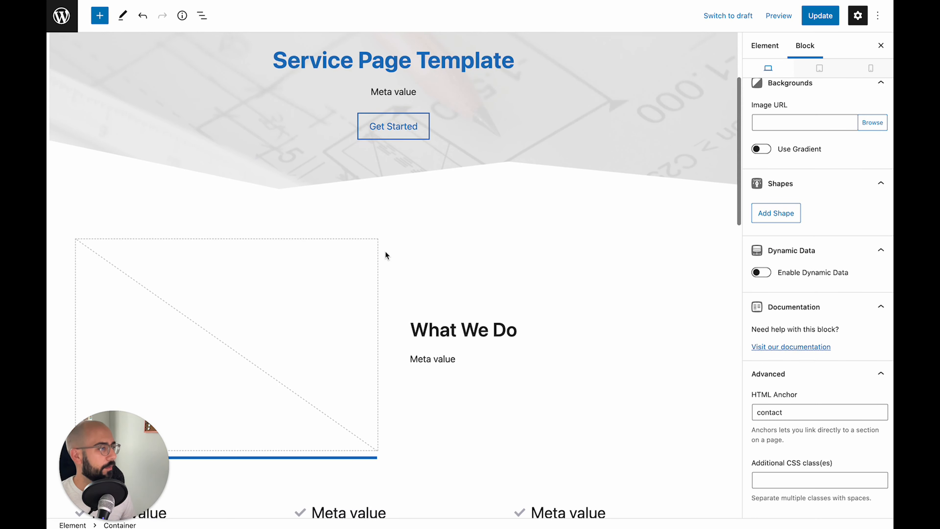
scroll(385, 255, up, 2)
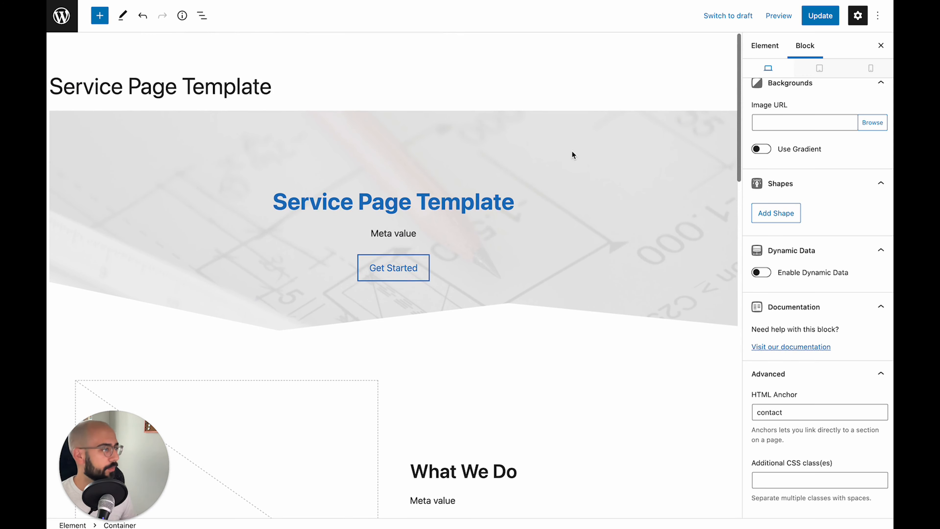
click(821, 16)
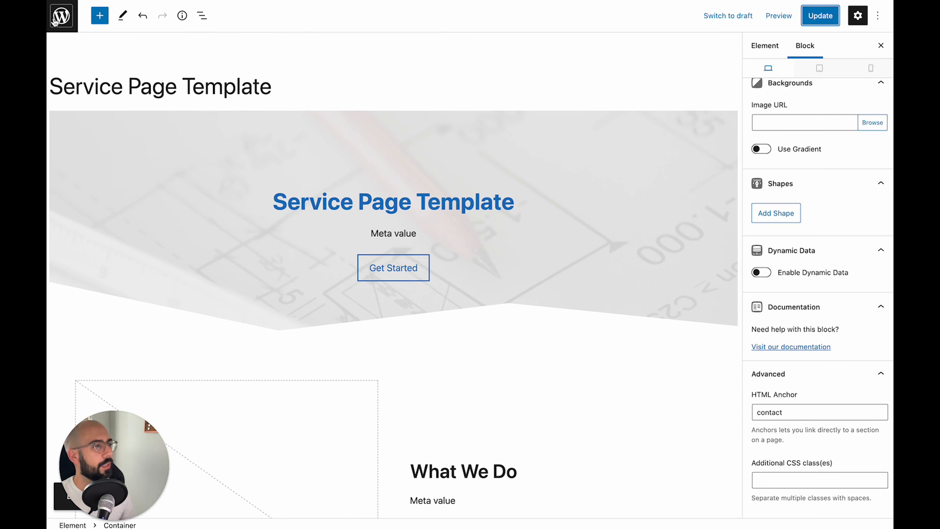
From the admin Services menu, add a new post titled 'New Home Construction'
click(62, 16)
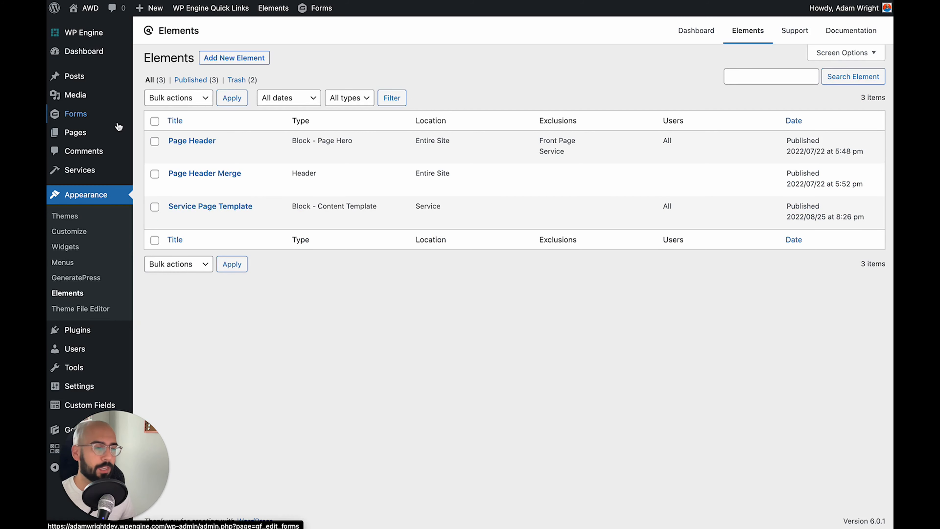
mouse_move(66, 171)
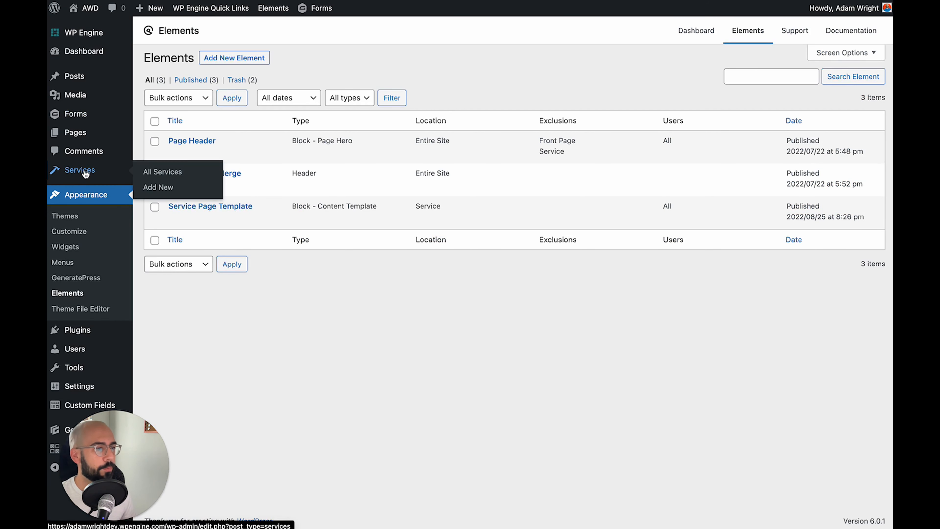
click(163, 188)
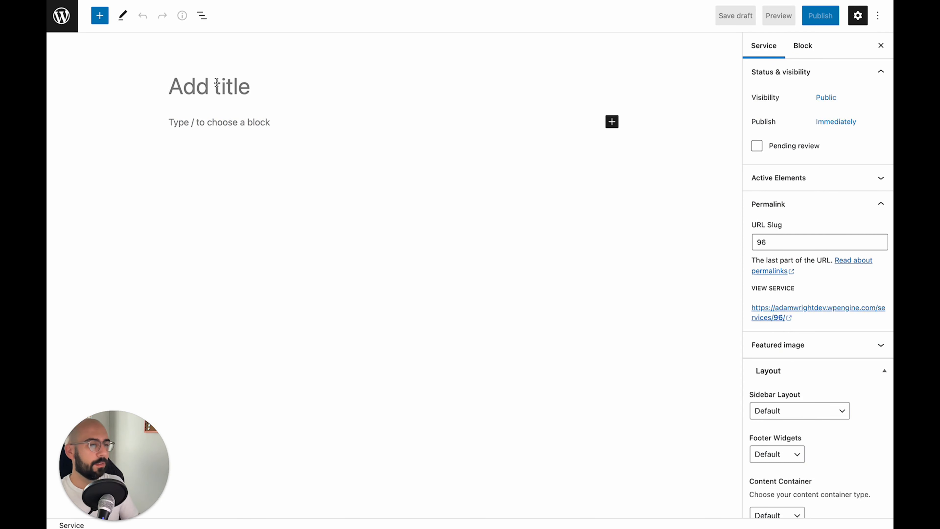
text(New Home Co)
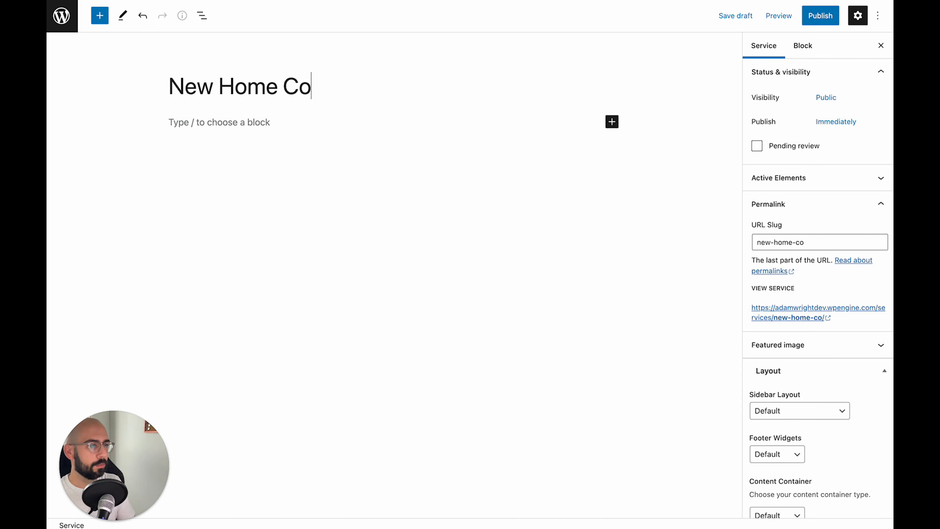
text(nstruction)
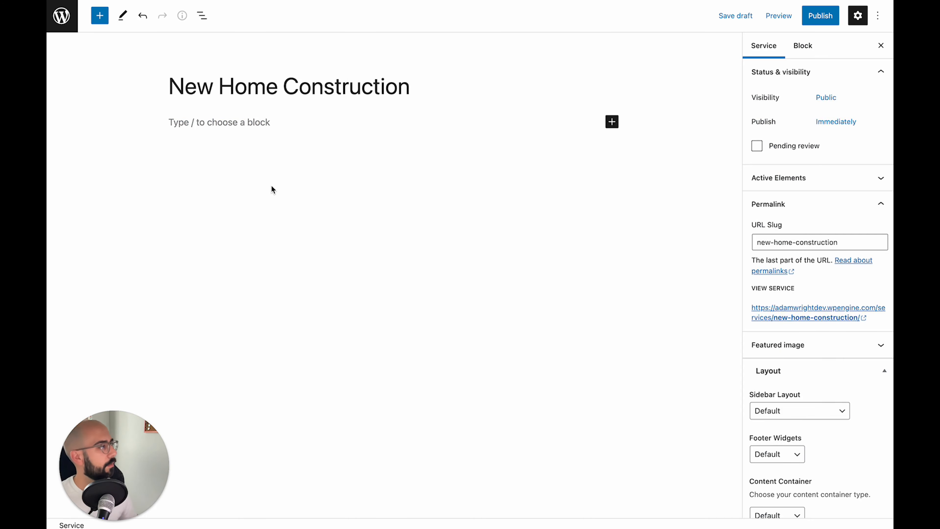
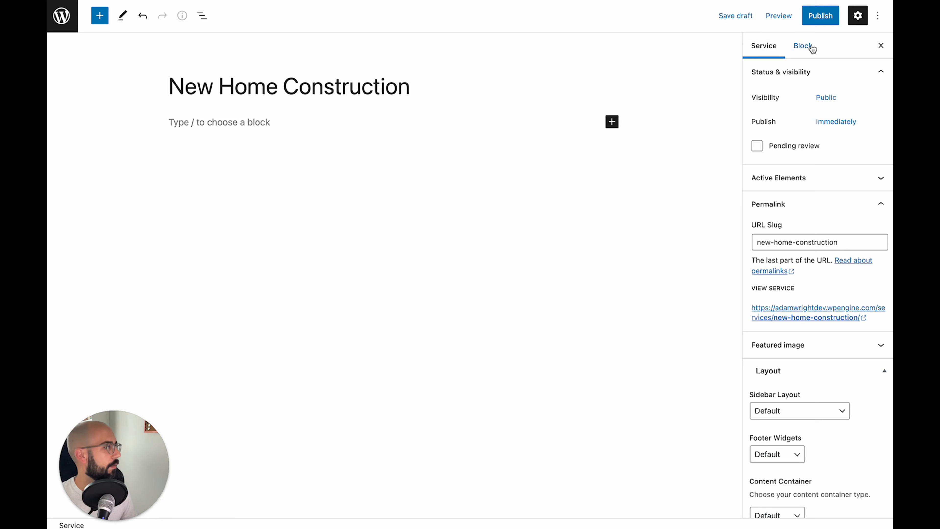
Save New Home Construction as a draft and return to All Services, confirming Leave
click(728, 18)
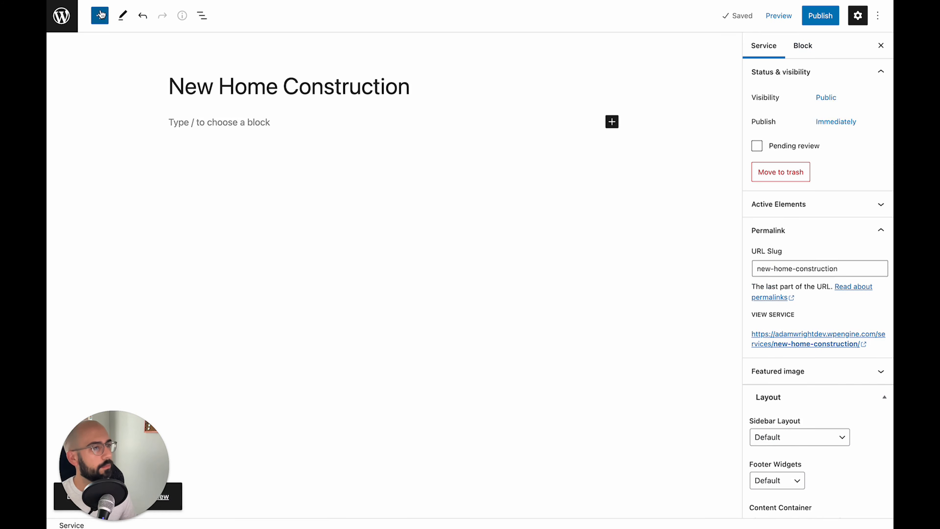
click(61, 16)
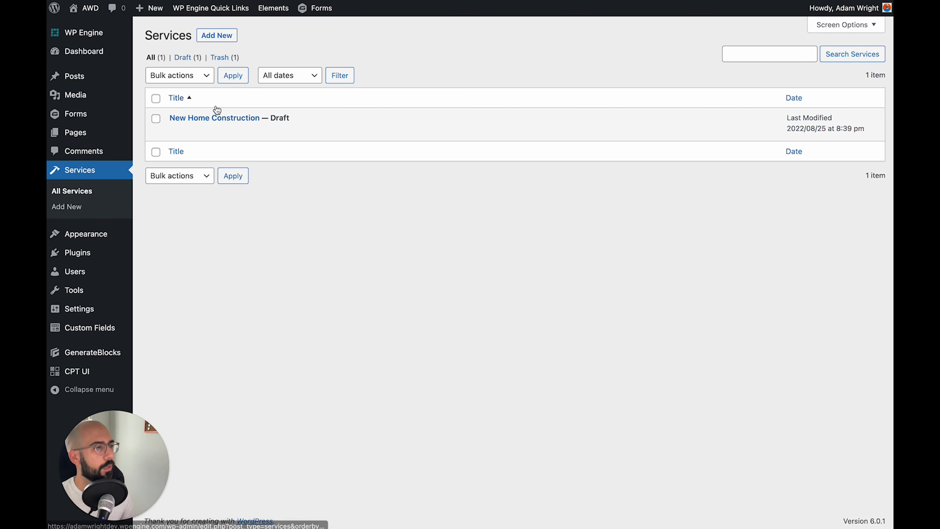
mouse_move(82, 325)
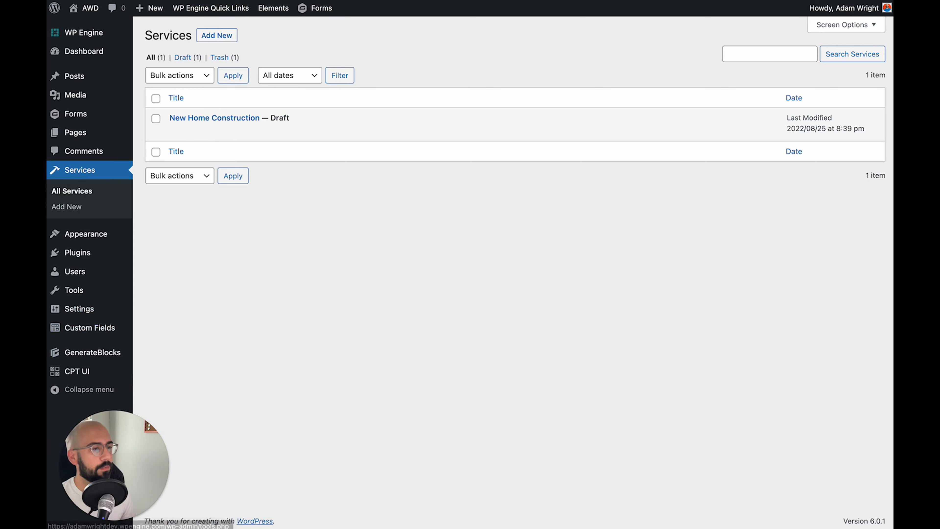
key(super+[)
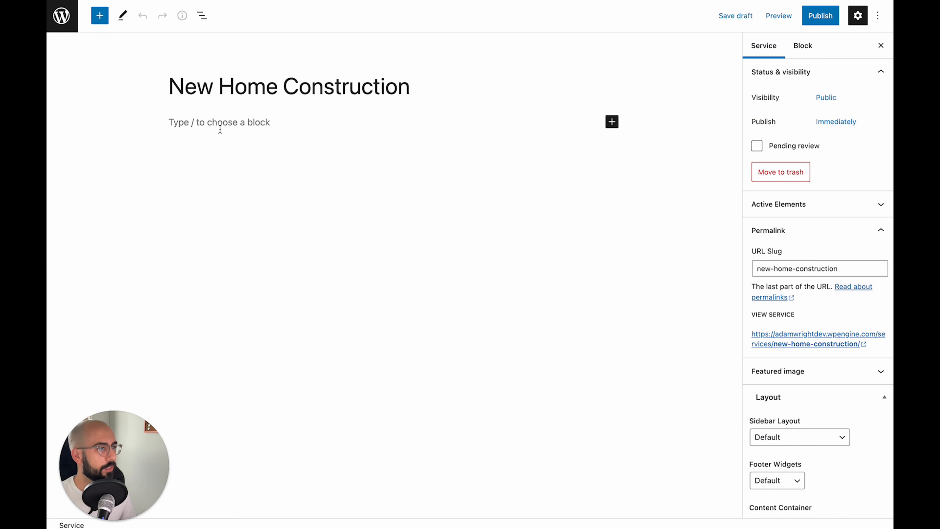
click(210, 128)
click(66, 25)
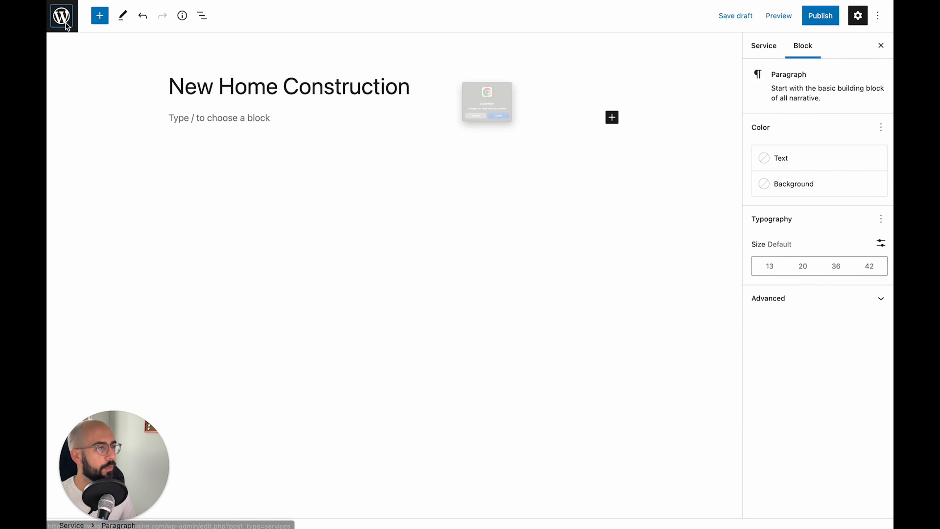
click(513, 143)
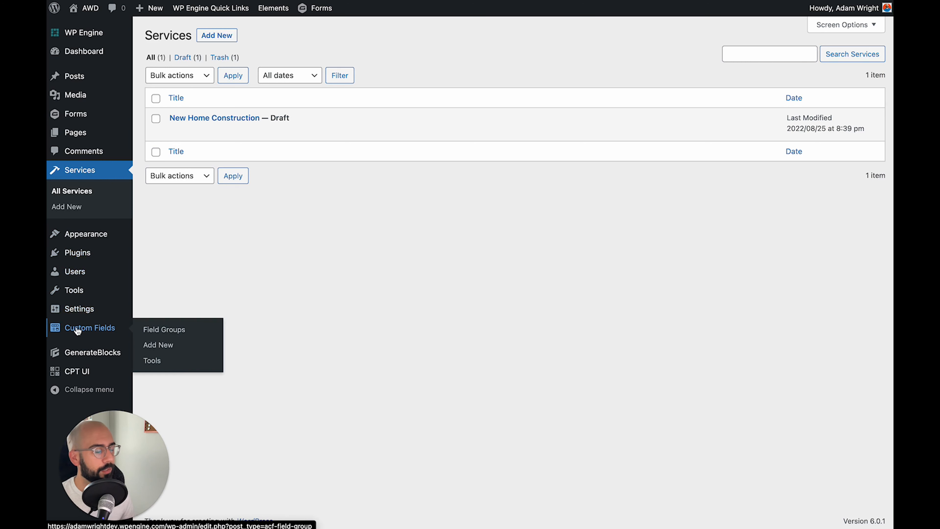
Change the Services Fields location rule to Post Type is equal to Service and update
click(86, 332)
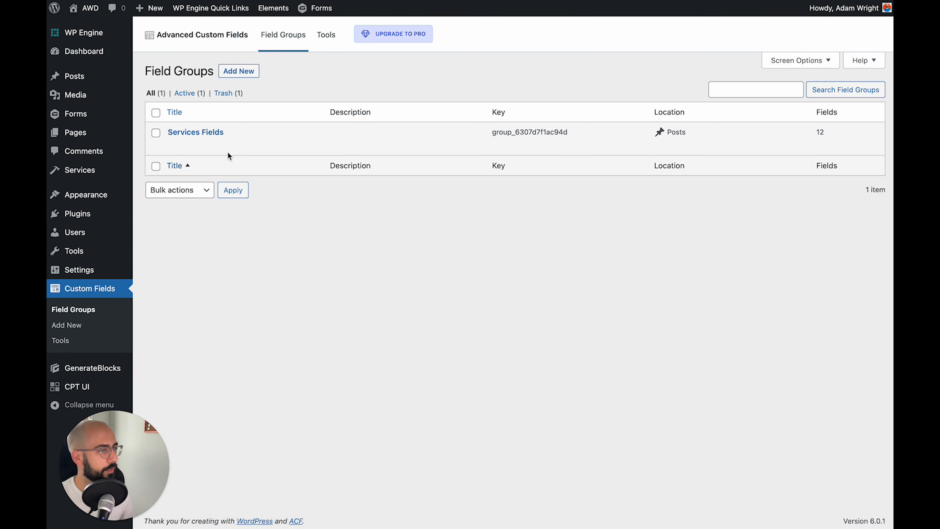
click(178, 133)
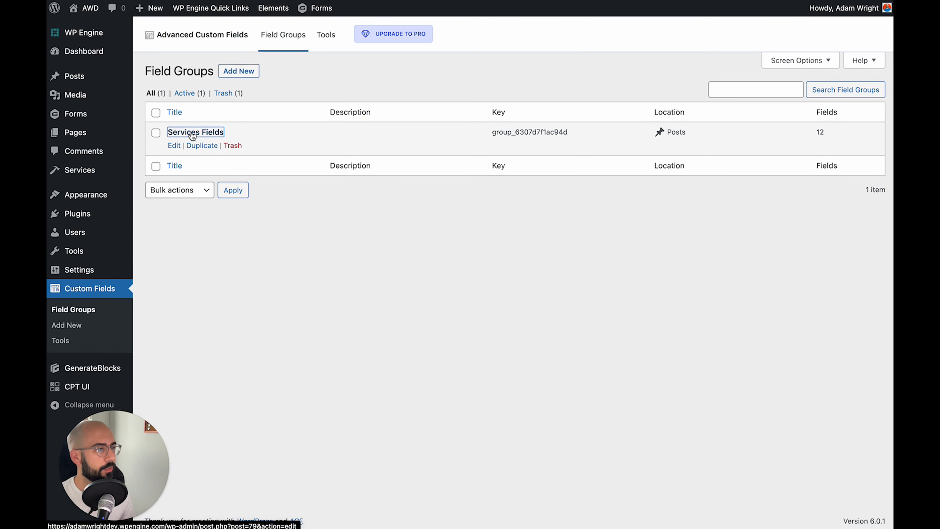
scroll(343, 166, down, 10)
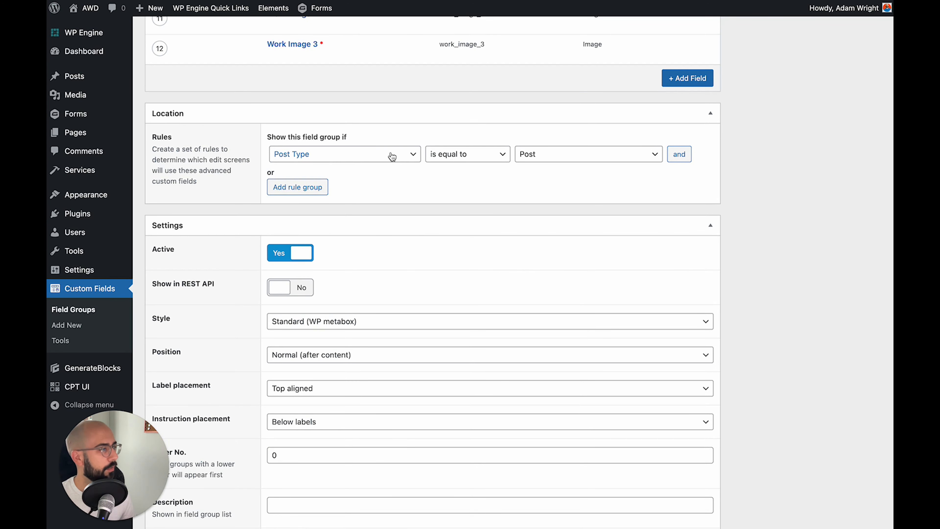
click(568, 156)
click(564, 180)
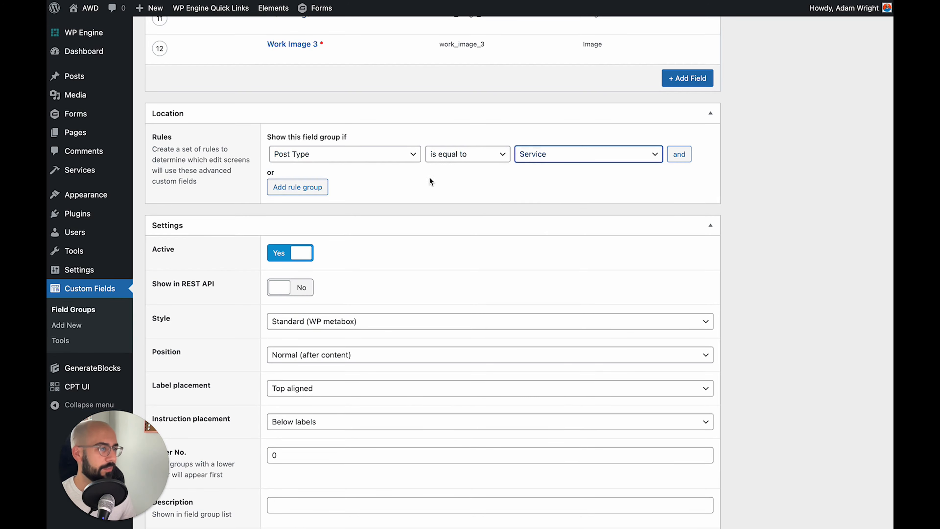
scroll(419, 191, down, 6)
scroll(419, 188, up, 15)
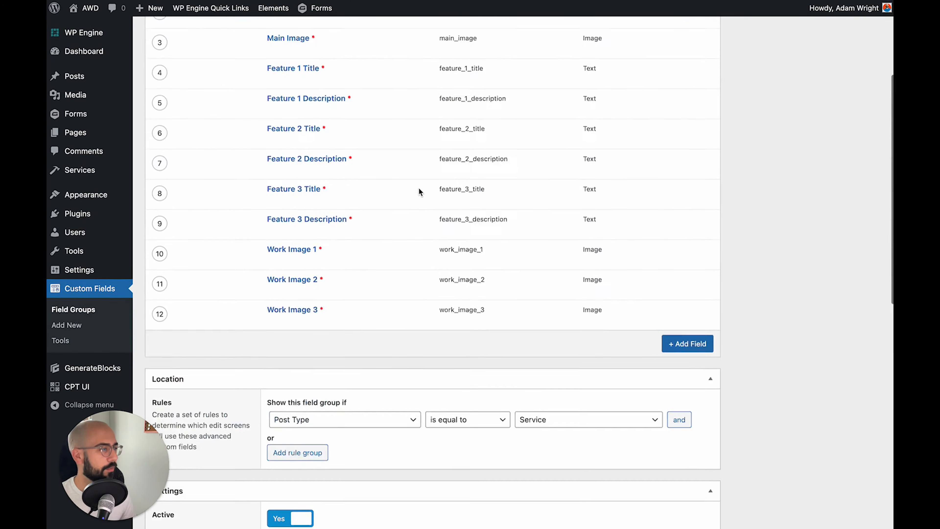
click(848, 170)
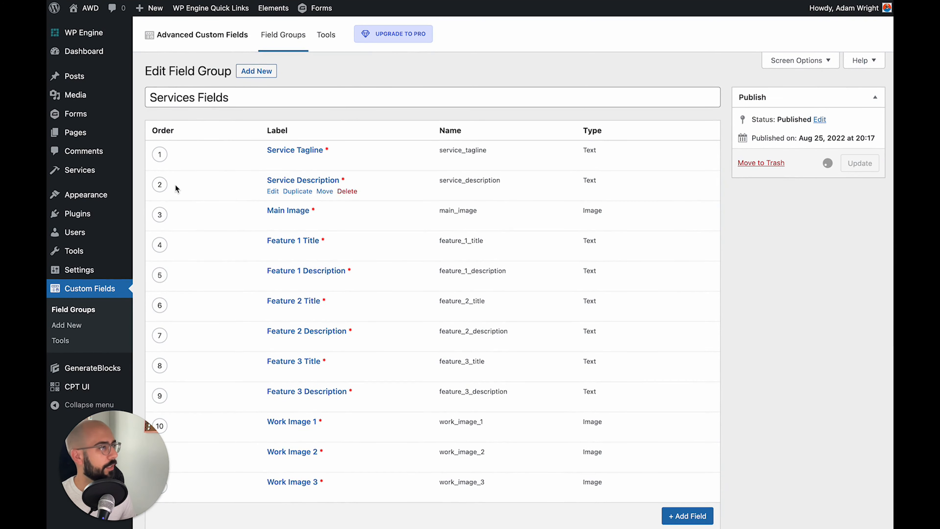
mouse_move(89, 175)
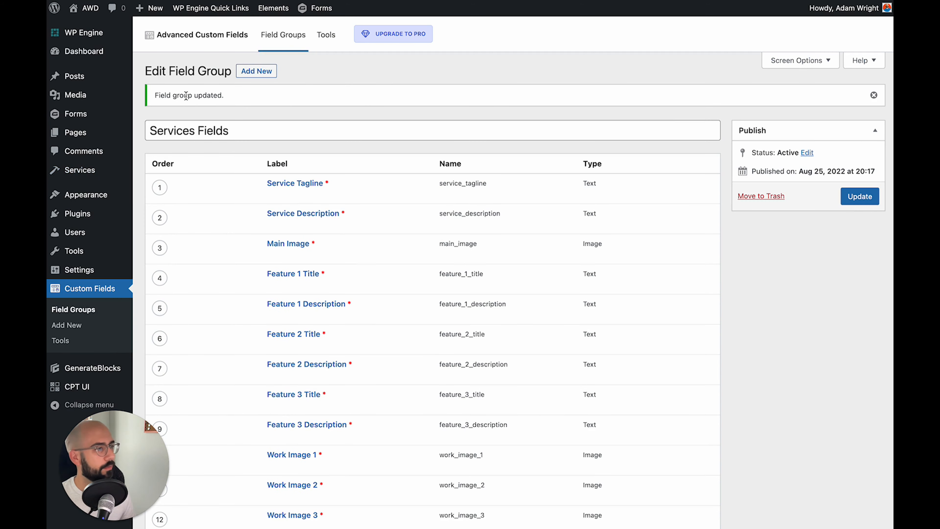
Open New Home Construction from the Services list and review its Services Fields box
click(79, 170)
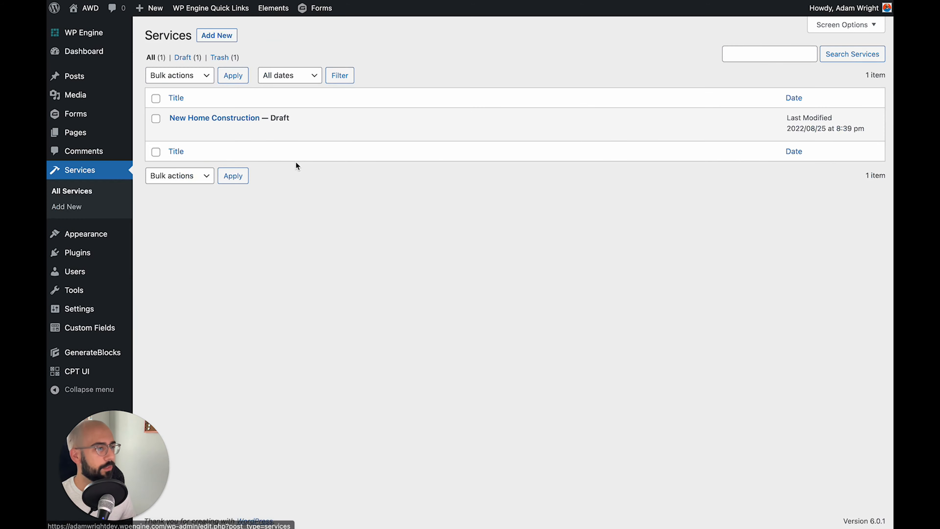
click(230, 120)
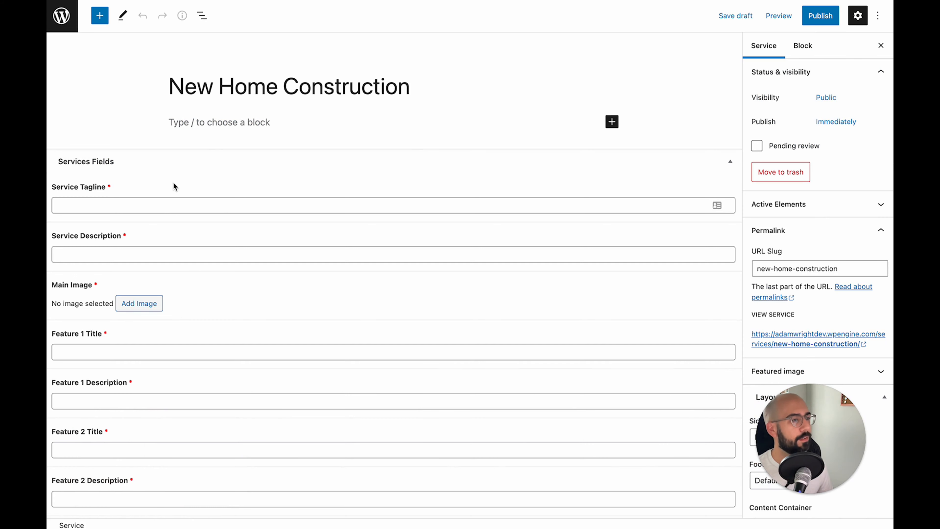
scroll(231, 76, down, 1)
scroll(98, 92, down, 2)
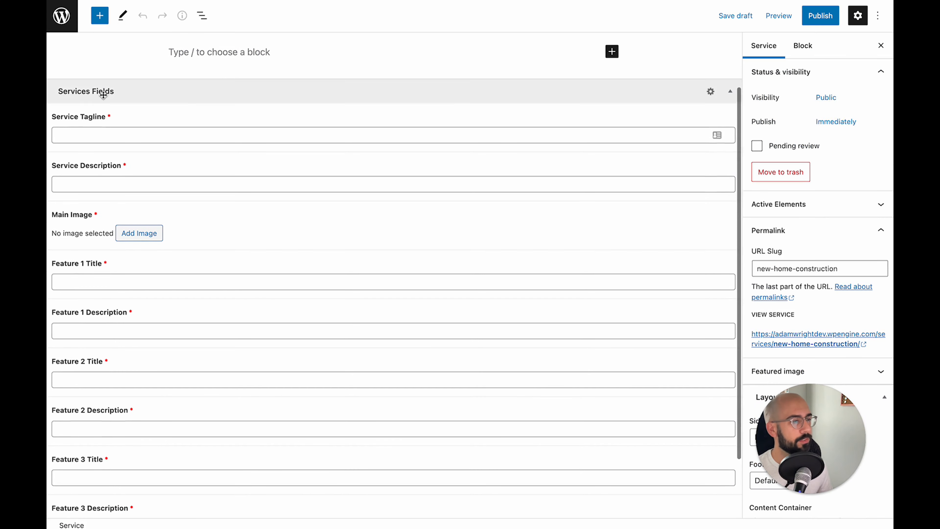
scroll(97, 208, down, 3)
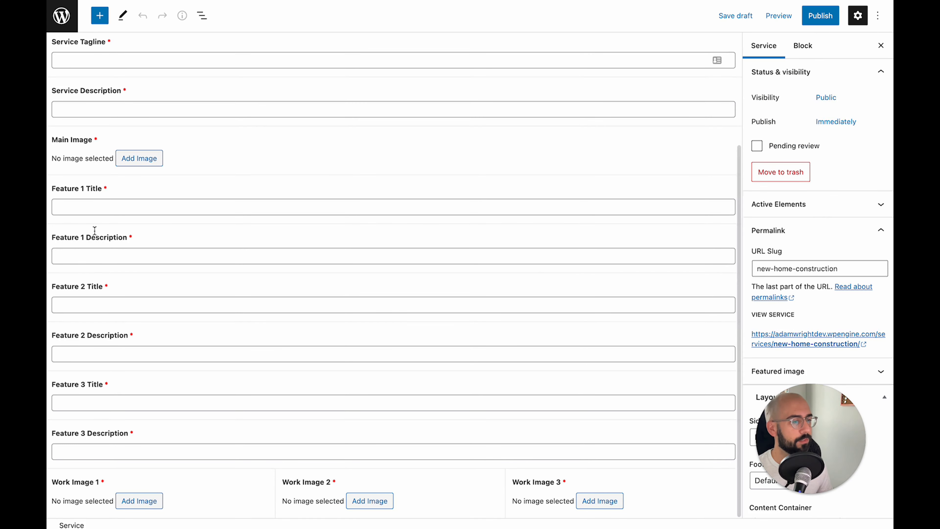
scroll(114, 388, up, 5)
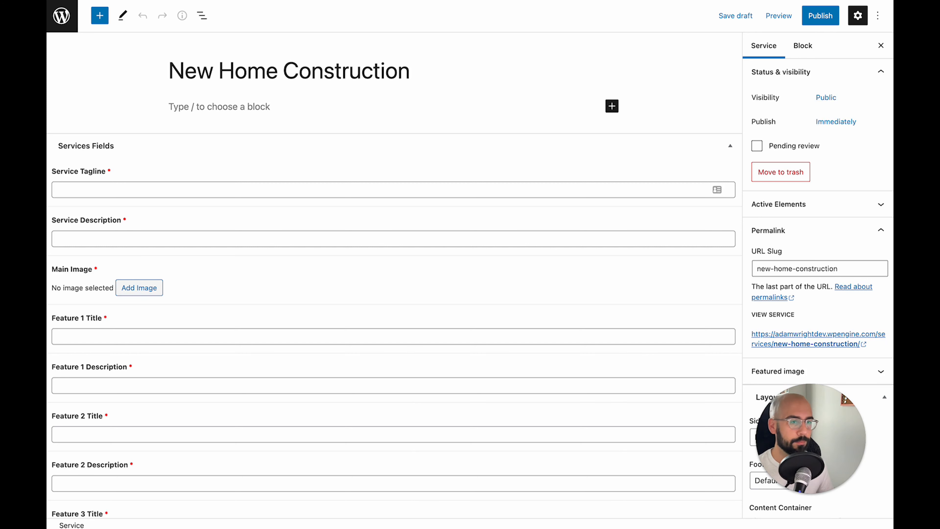
Enter the tagline 'We build new homes with custom floor plants that are perfect for any family.' and paste the description
click(154, 189)
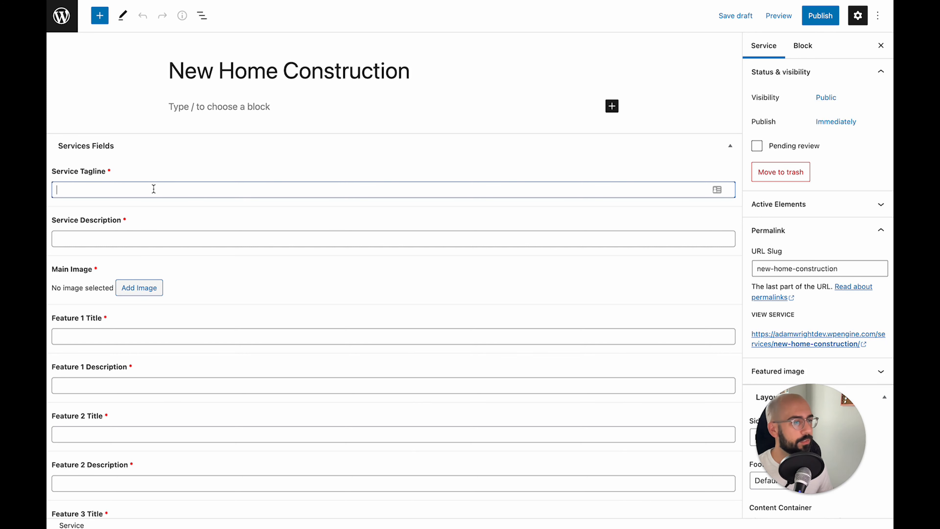
text(We build new homes with custom floor plants that are perfect for any family.)
click(99, 240)
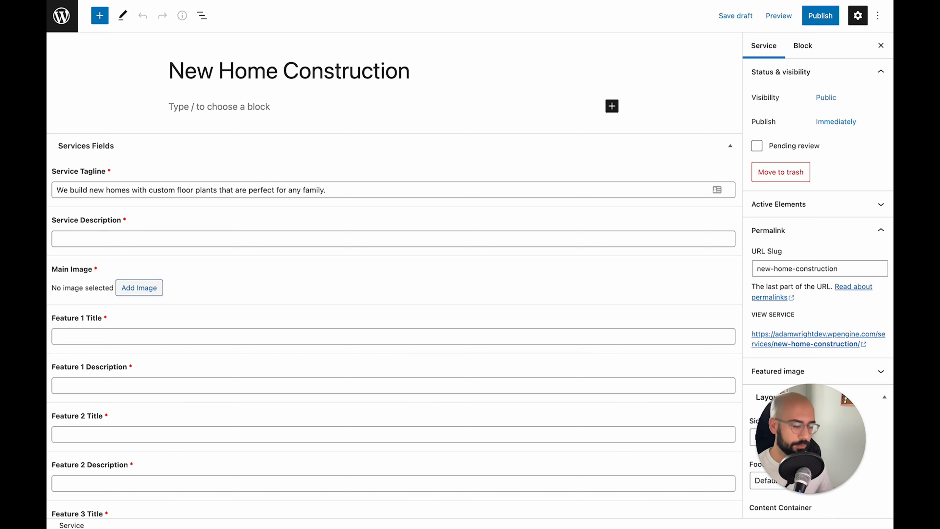
click(301, 235)
key(ctrl+v)
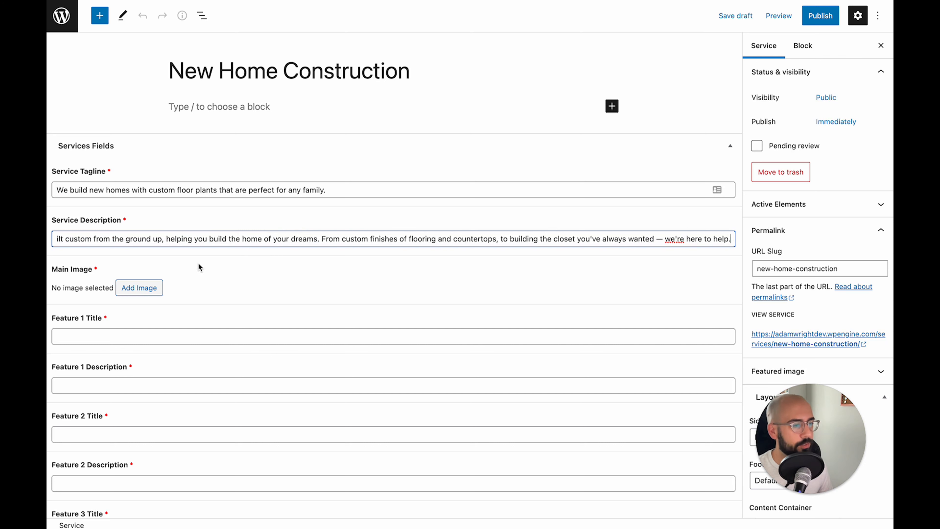
Set the construction-worker photo as the Main Image
click(144, 290)
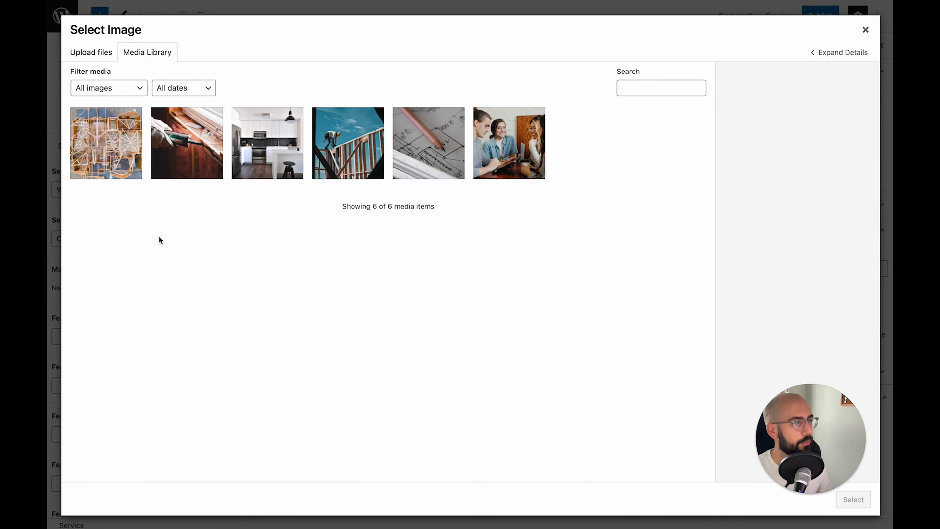
click(352, 154)
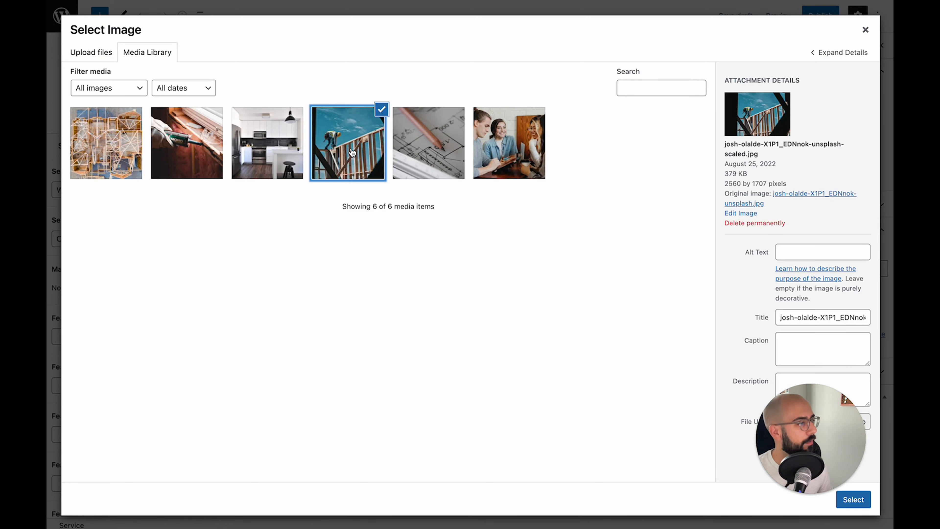
click(858, 500)
scroll(266, 318, down, 4)
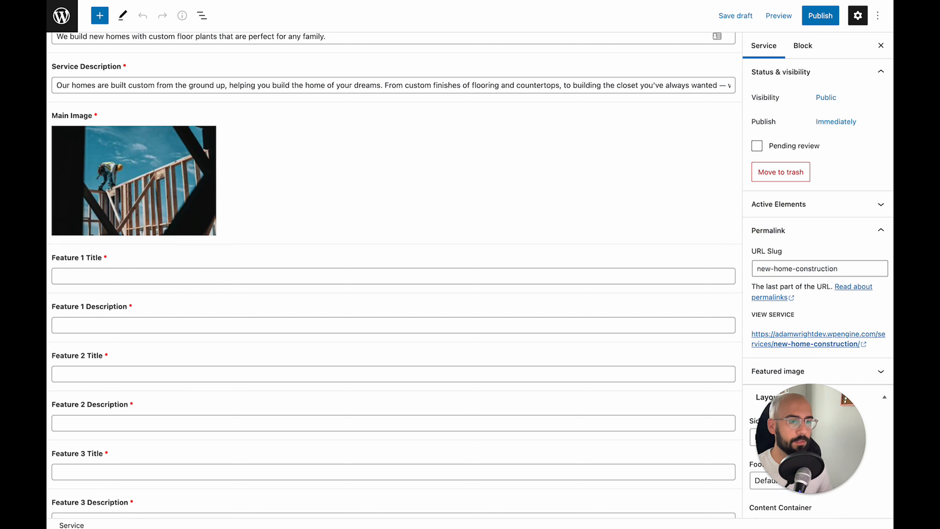
Fill Feature 1 with the title Custom Floorplan and its description
click(195, 278)
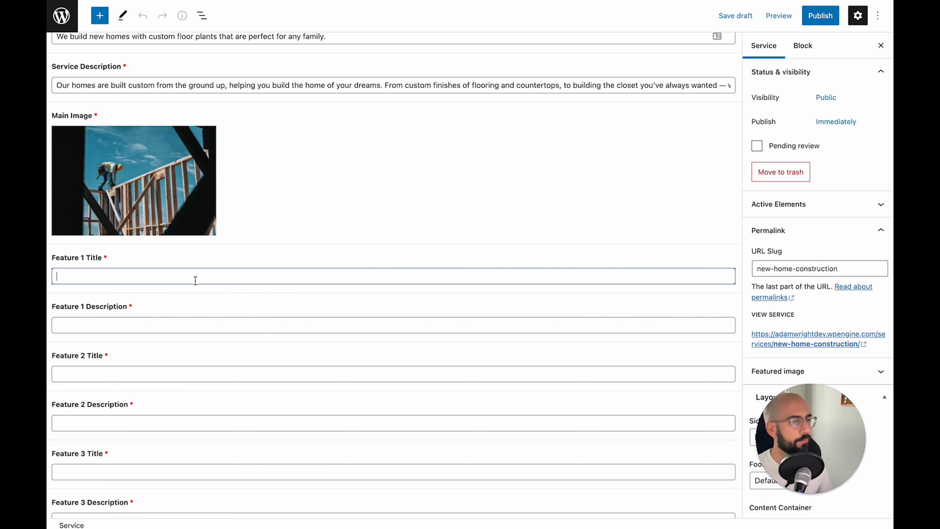
text(Custom Floorplan)
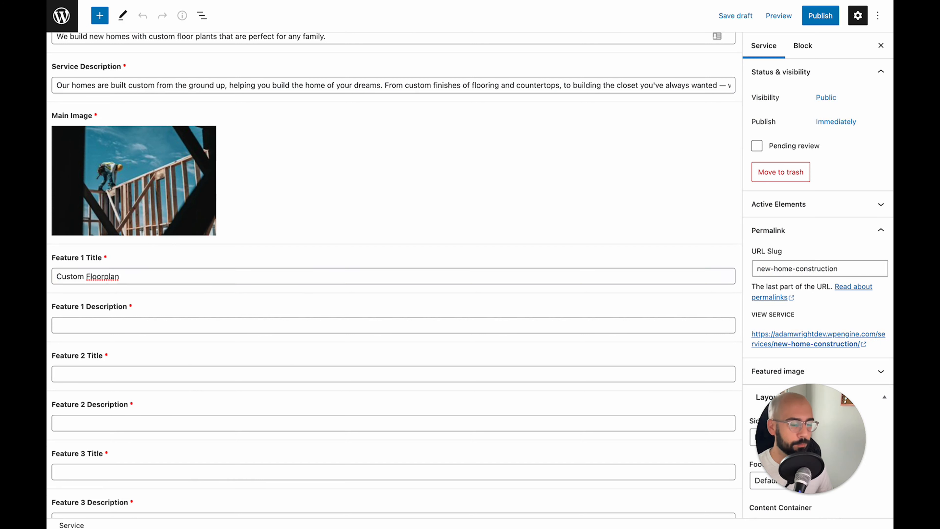
click(153, 325)
text(We work with you to build a floor plan that fits you, your family and your needs.)
key(super+Tab)
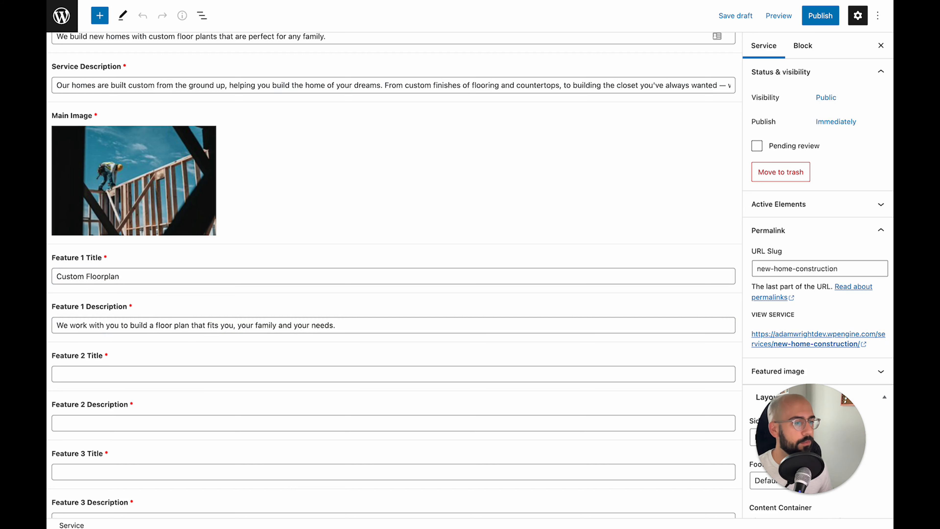
scroll(214, 388, down, 3)
Fill Feature 2 with the title 'Quality Work' and its pasted description
click(130, 305)
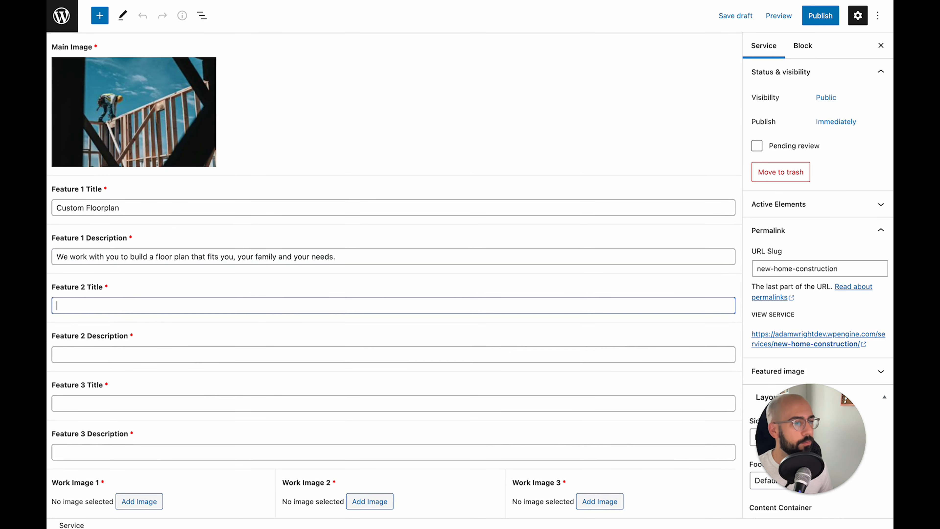
key(super+Tab)
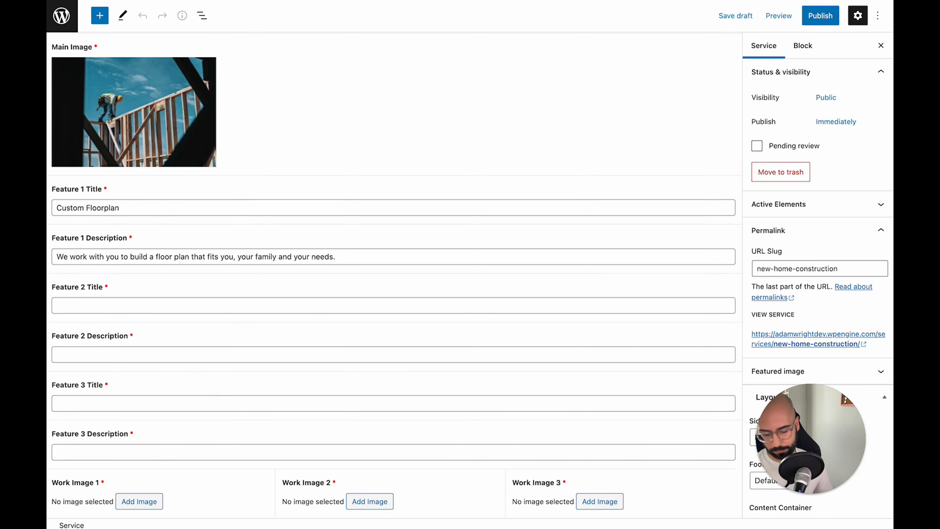
click(278, 302)
text(Quality Work)
key(super+Tab)
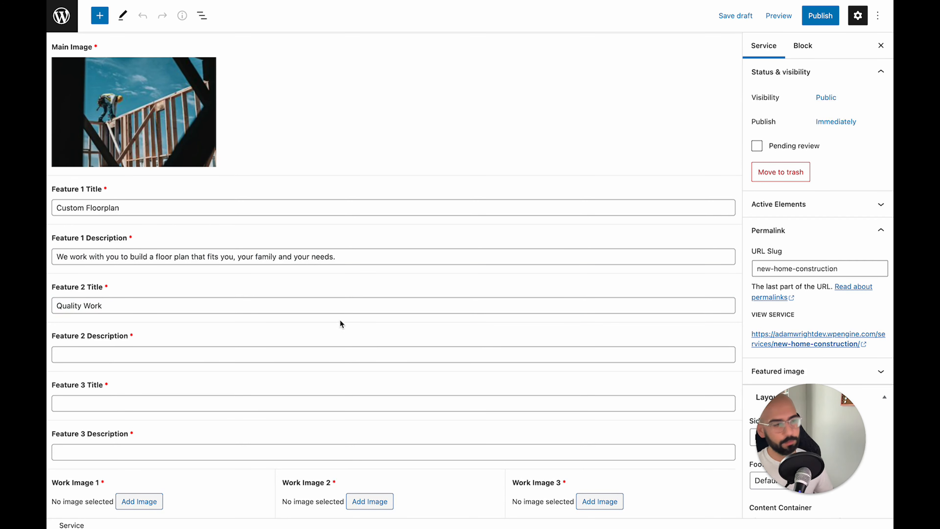
click(258, 354)
text(We use only the best materials to build you a home that will last for years to come.)
scroll(235, 354, down, 1)
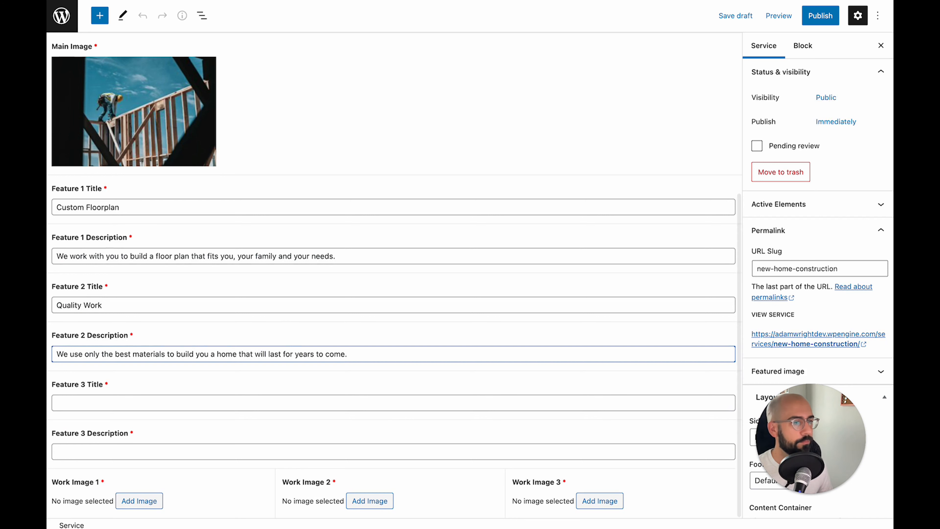
key(super+Tab)
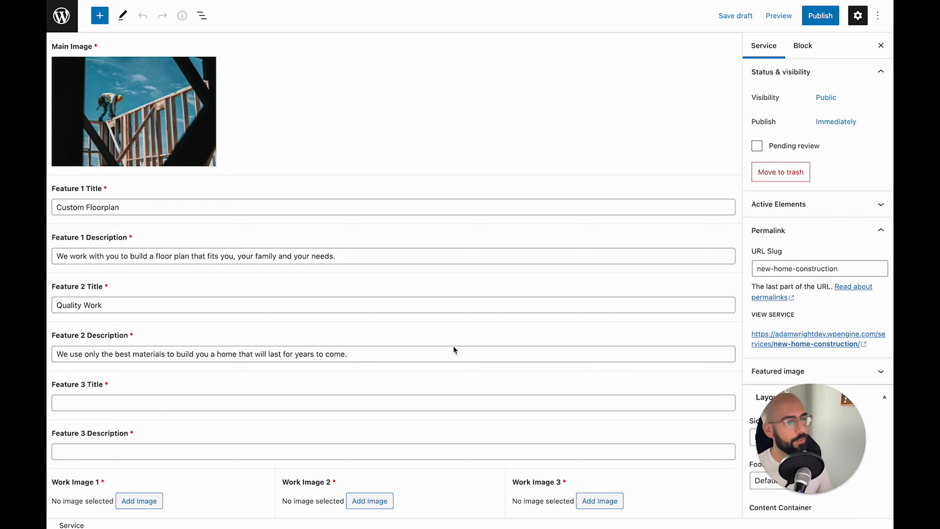
Fill Feature 3 with the title 'Experienced' and its pasted description
click(177, 405)
text(Experienced)
key(super+Tab)
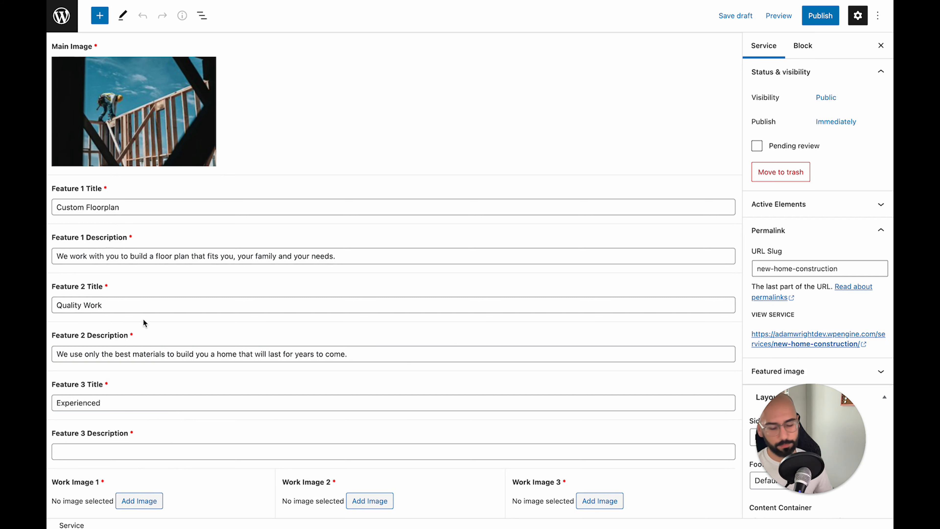
click(173, 447)
text(We've been in business for 20 years, so you can count on us to build a home you'll love.)
scroll(178, 369, down, 1)
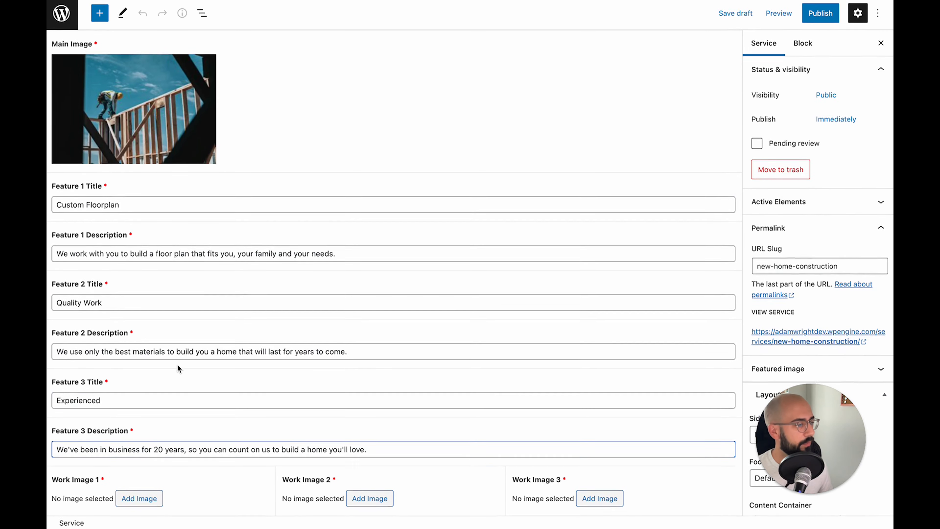
scroll(157, 453, down, 1)
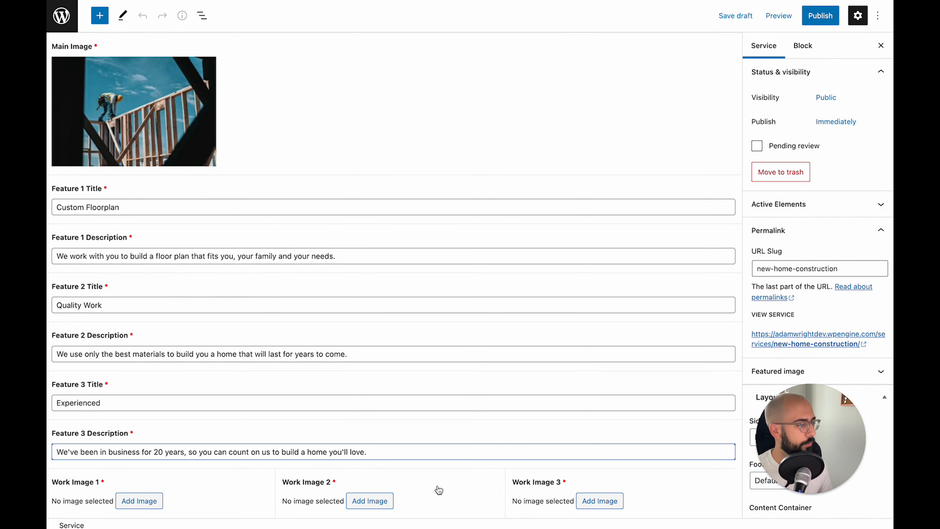
Set Work Images 1–3 to the wooden framing model, kitchen and caulking photos
click(132, 501)
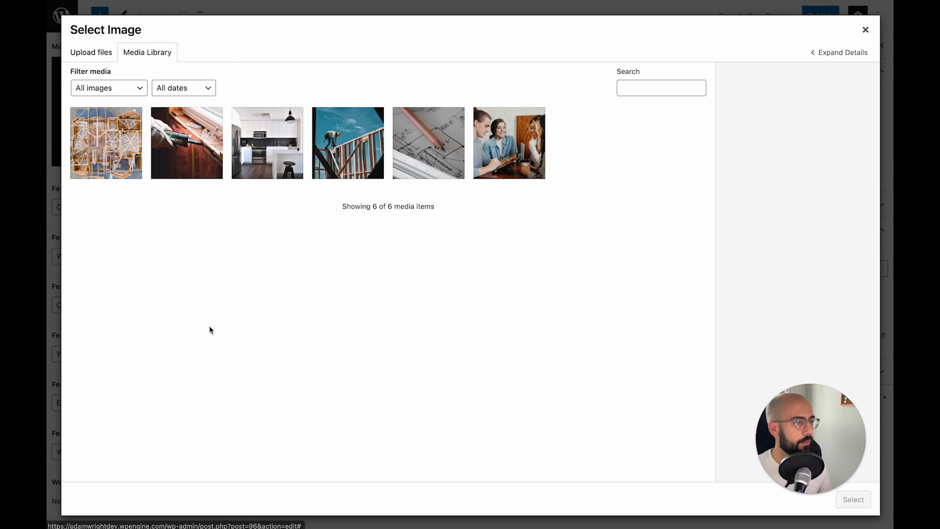
click(121, 153)
click(852, 501)
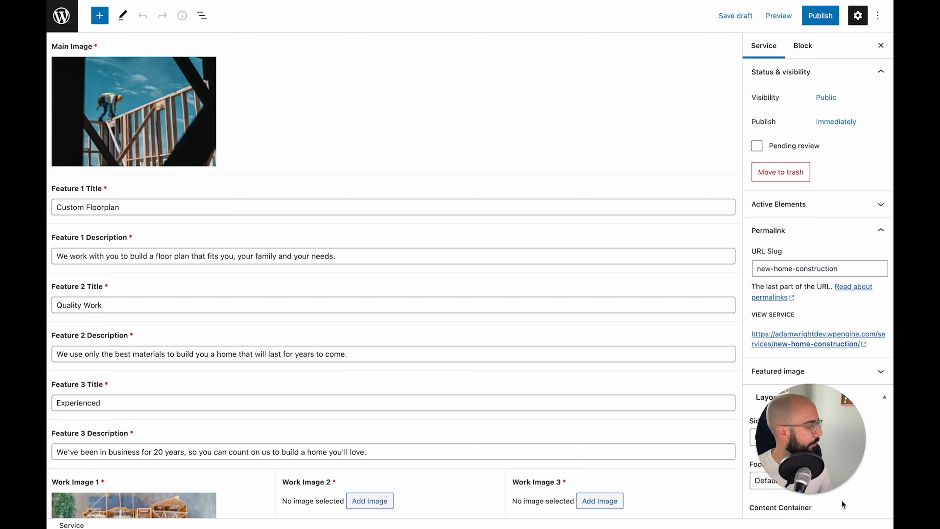
click(370, 501)
click(276, 144)
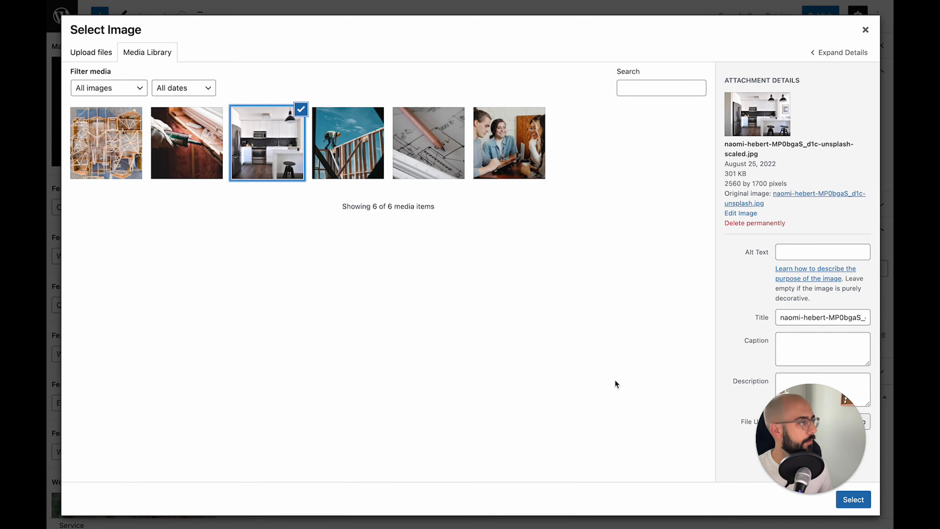
click(853, 499)
click(582, 501)
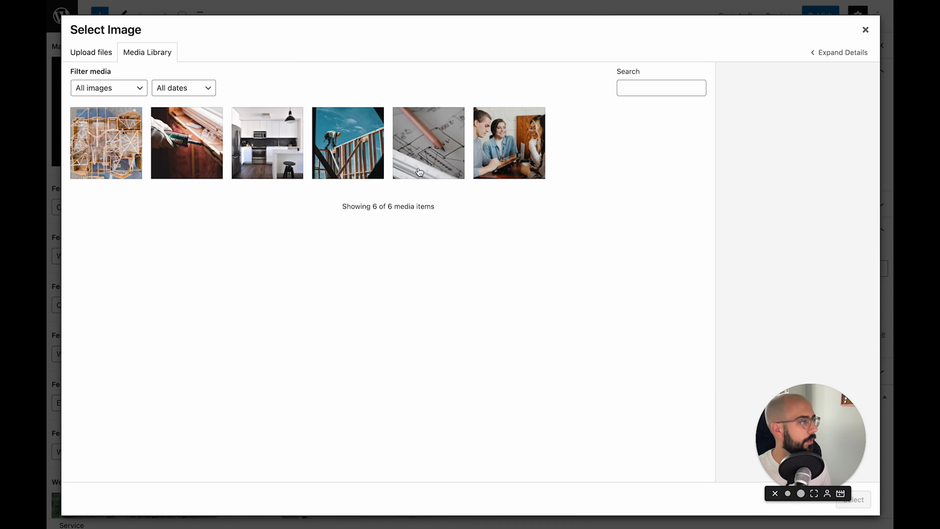
click(208, 151)
click(853, 500)
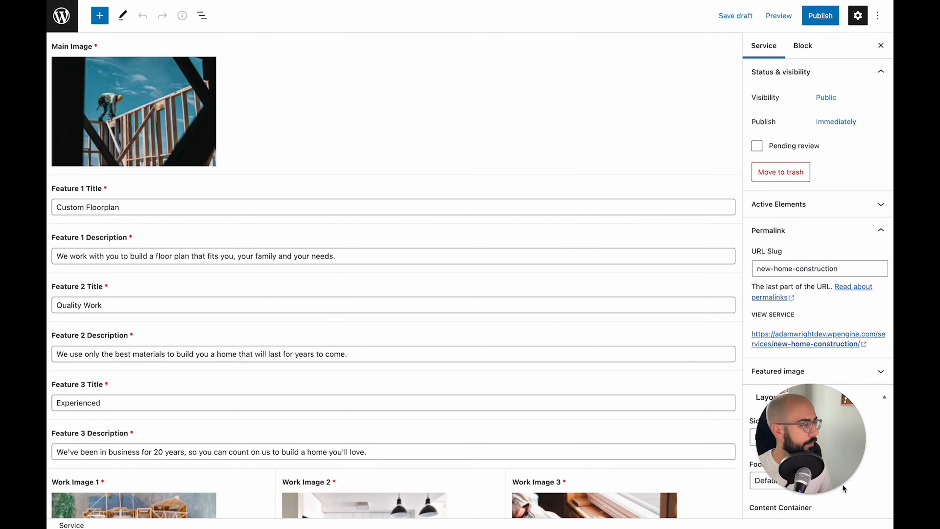
scroll(533, 302, down, 3)
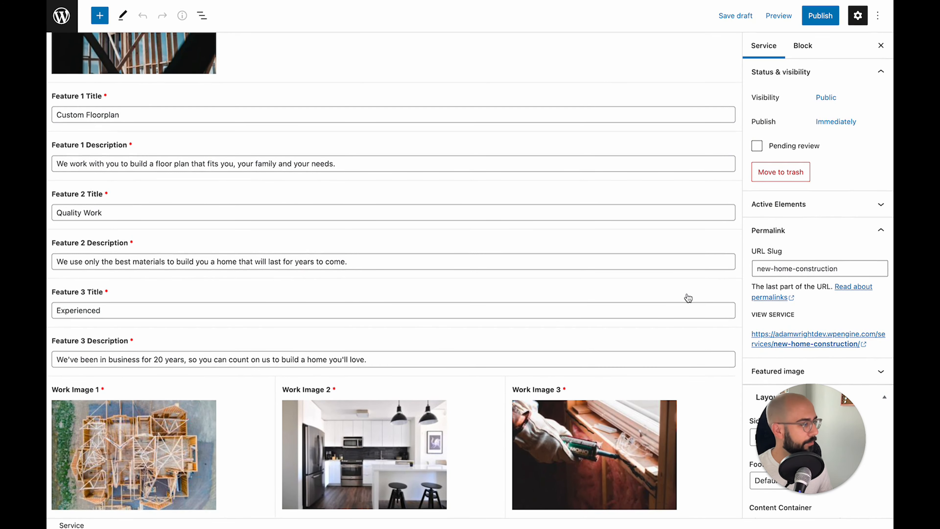
scroll(610, 217, up, 8)
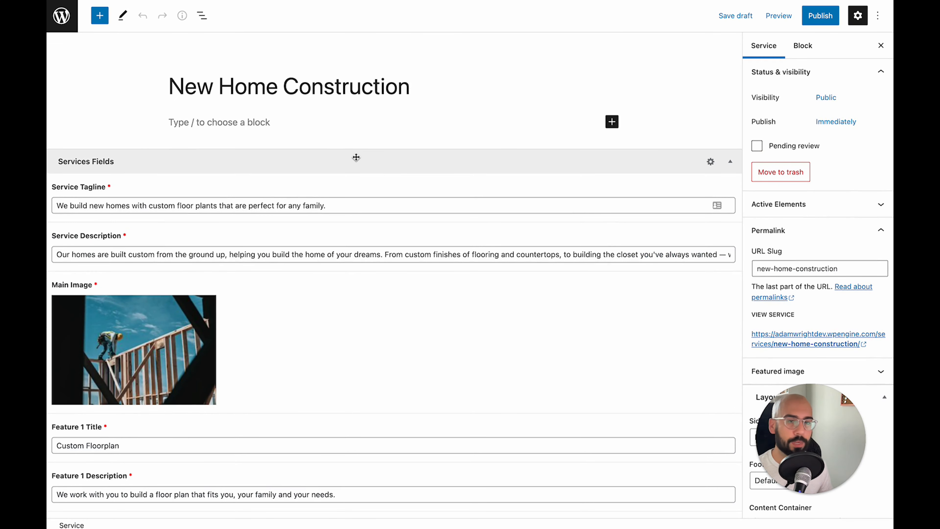
Publish New Home Construction and check that the live page's Get Started jumps to the contact form
click(829, 18)
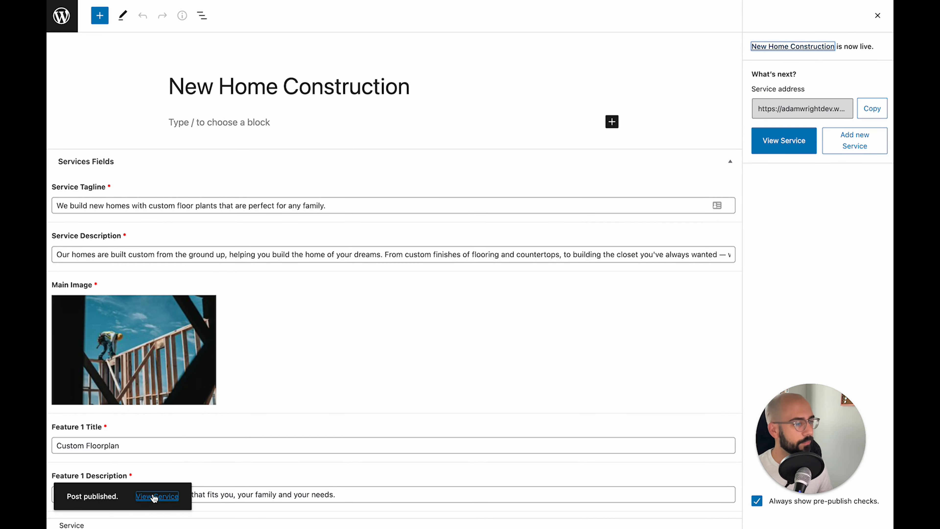
click(150, 501)
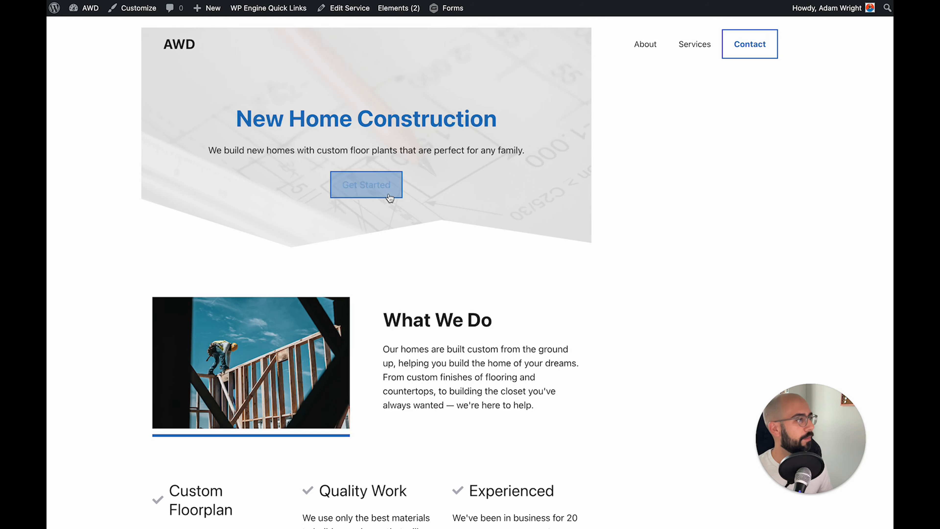
scroll(390, 199, up, 2)
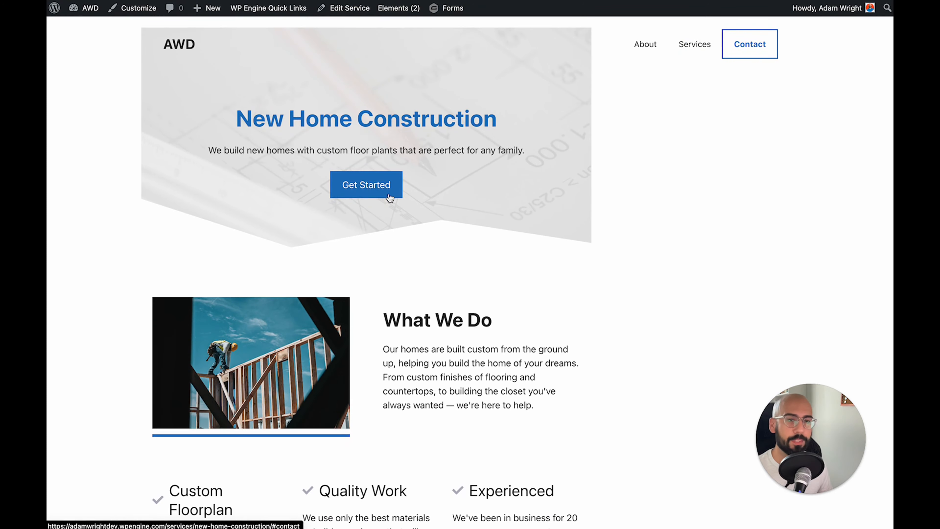
click(390, 197)
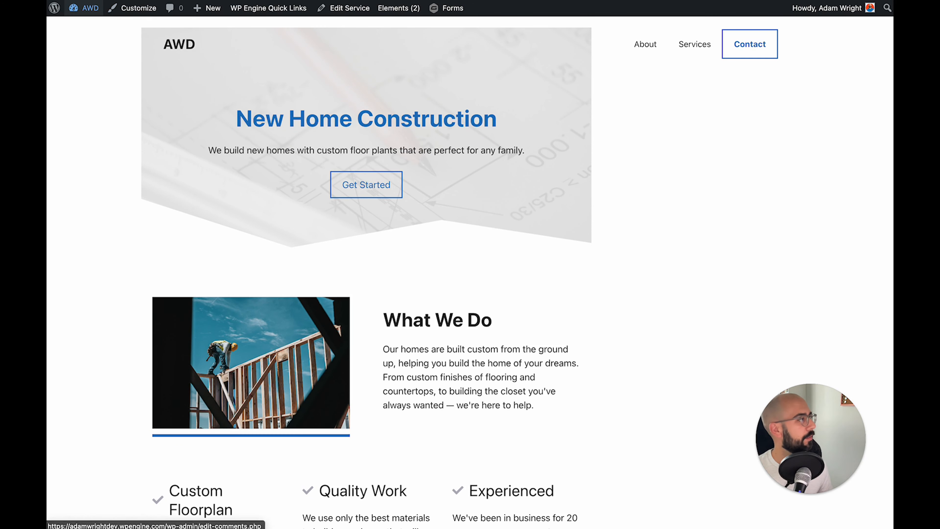
key(super+t)
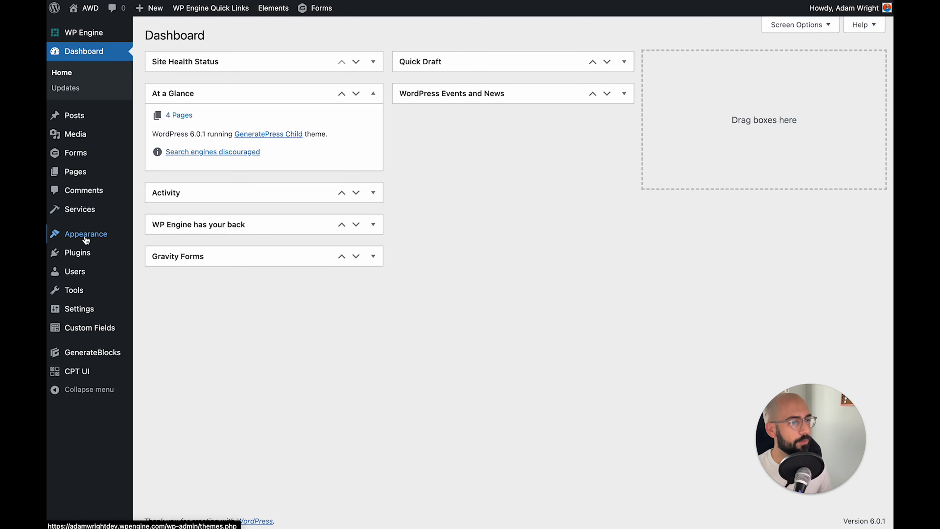
Create a new GeneratePress element of type Layout
mouse_move(86, 240)
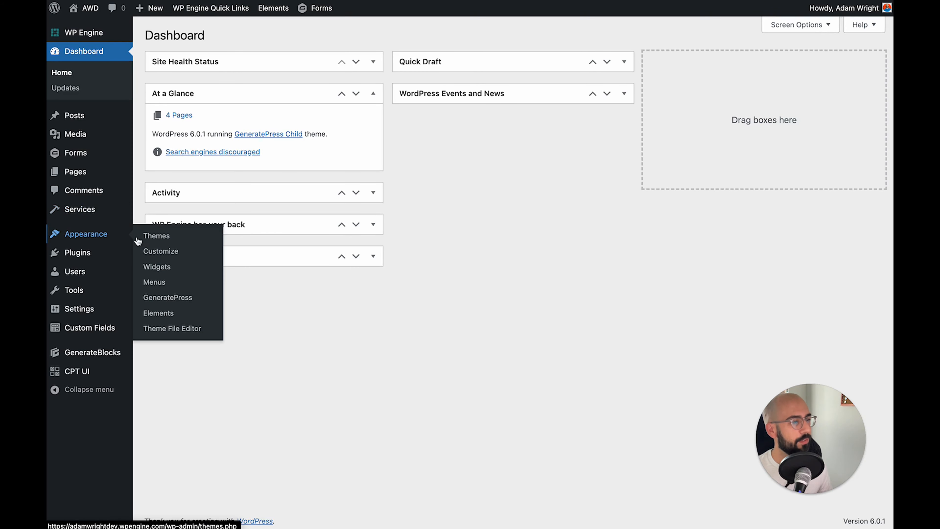
click(162, 313)
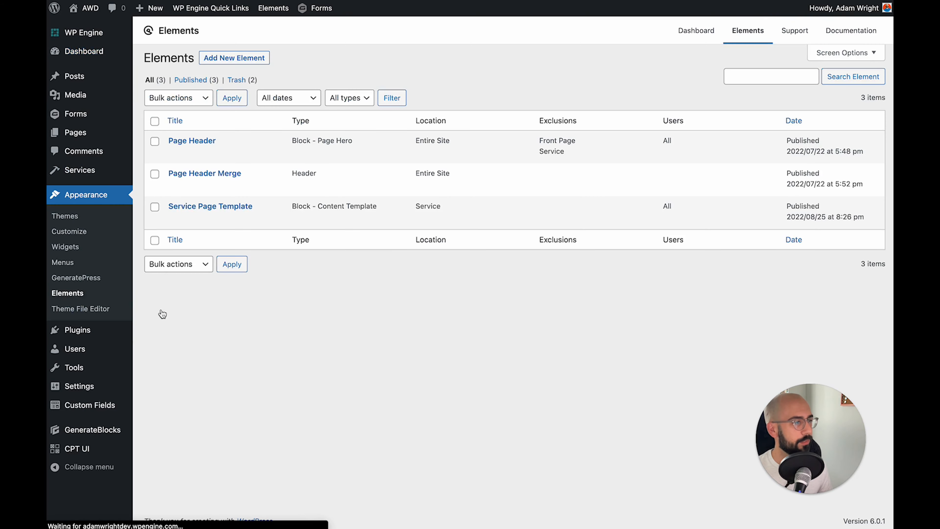
click(234, 58)
click(420, 271)
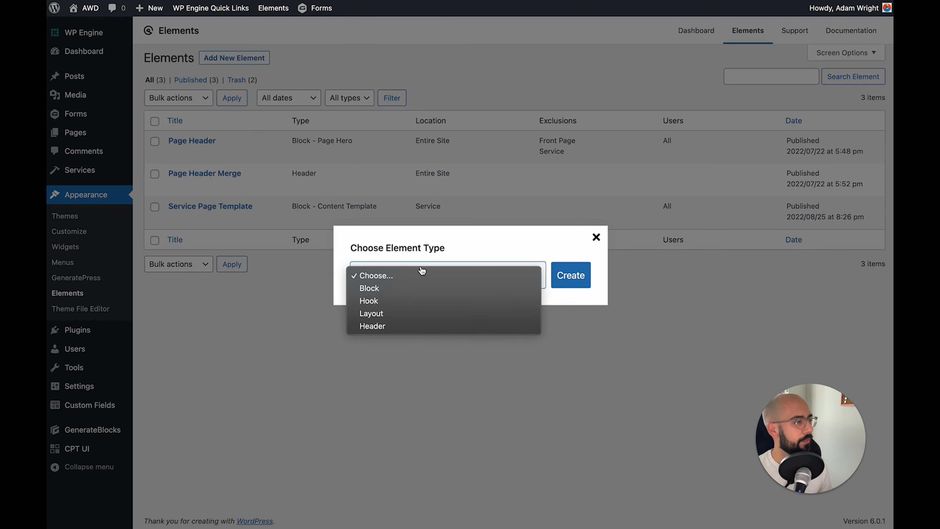
click(381, 314)
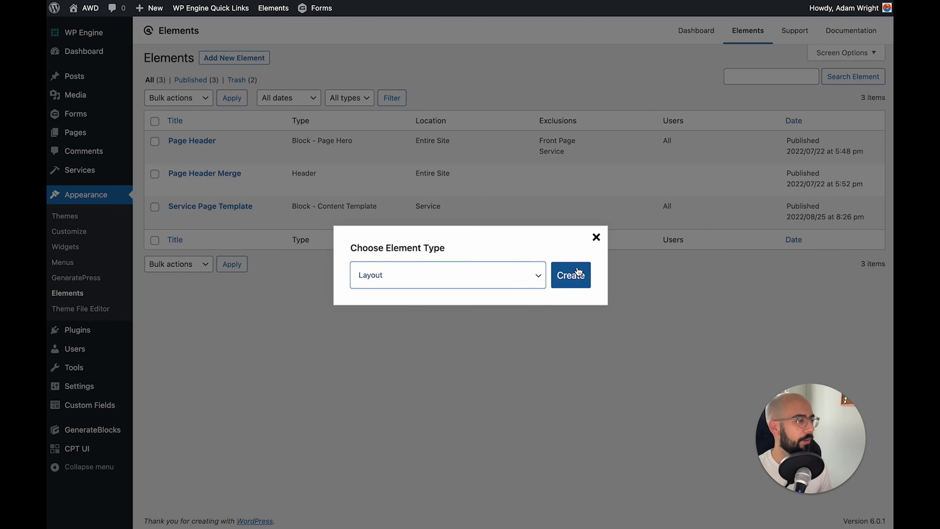
click(567, 276)
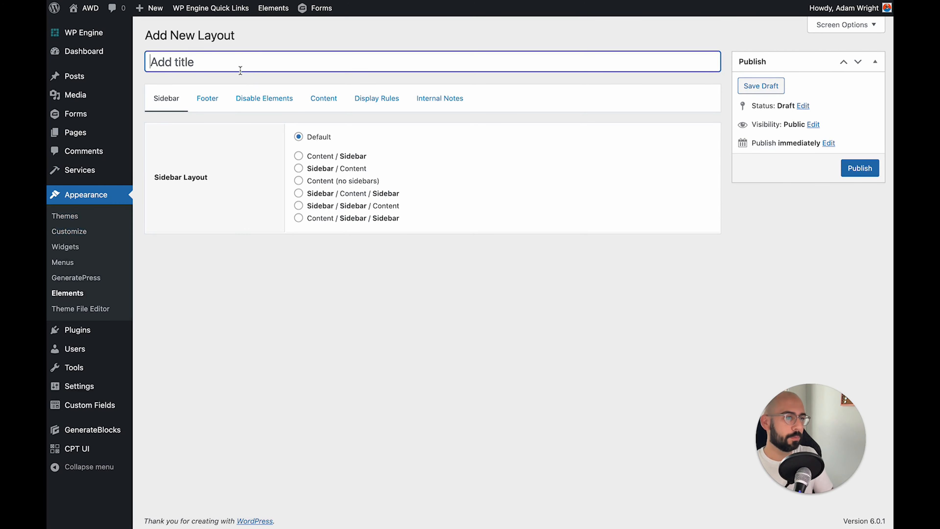
Title it 'Service Page Layout' and choose Content (no sidebars)
text(Service Page Layout)
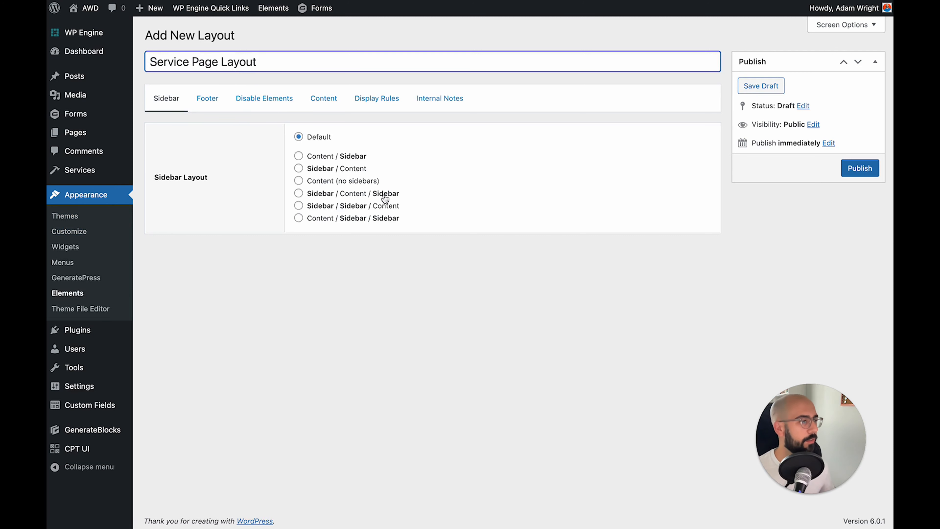
click(316, 182)
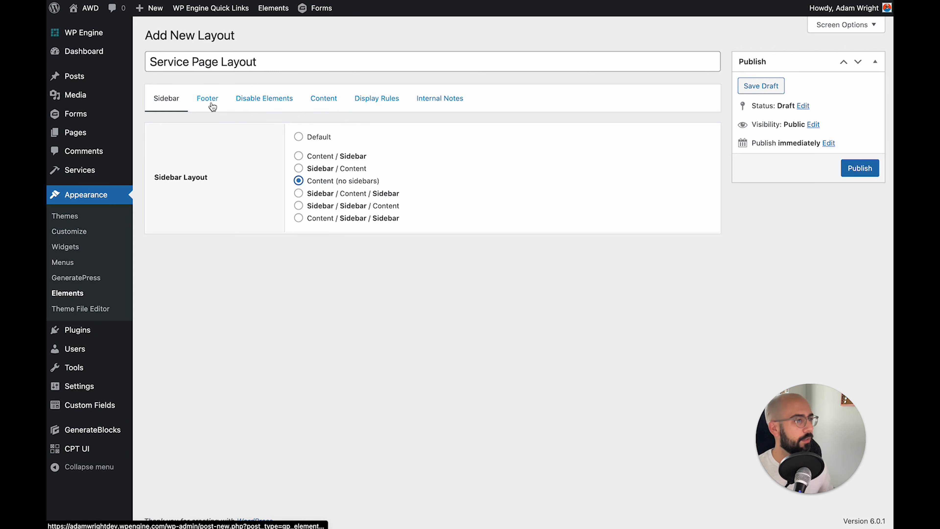
Set the layout's content area to Full Width (no padding)
click(259, 106)
click(352, 105)
click(325, 106)
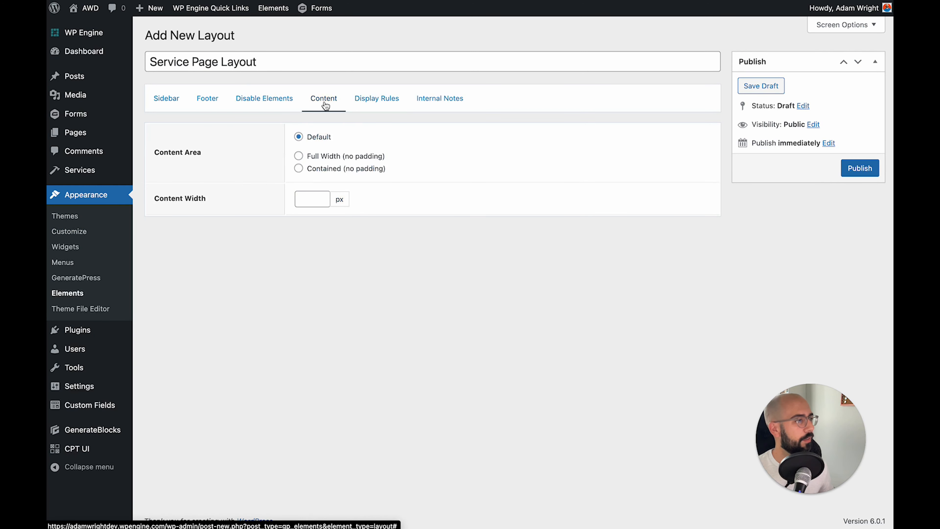
click(328, 160)
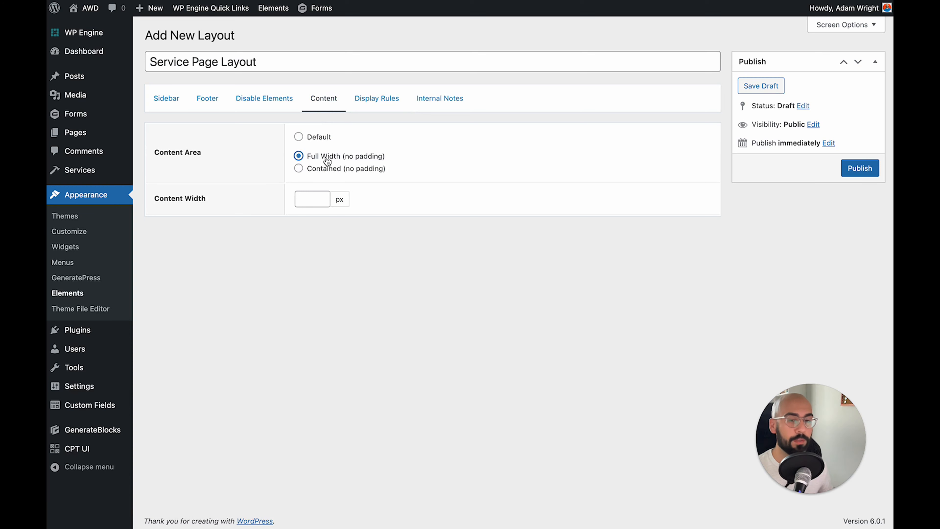
Apply the layout to All Services for All Users, publish it, and reload the service page
click(393, 99)
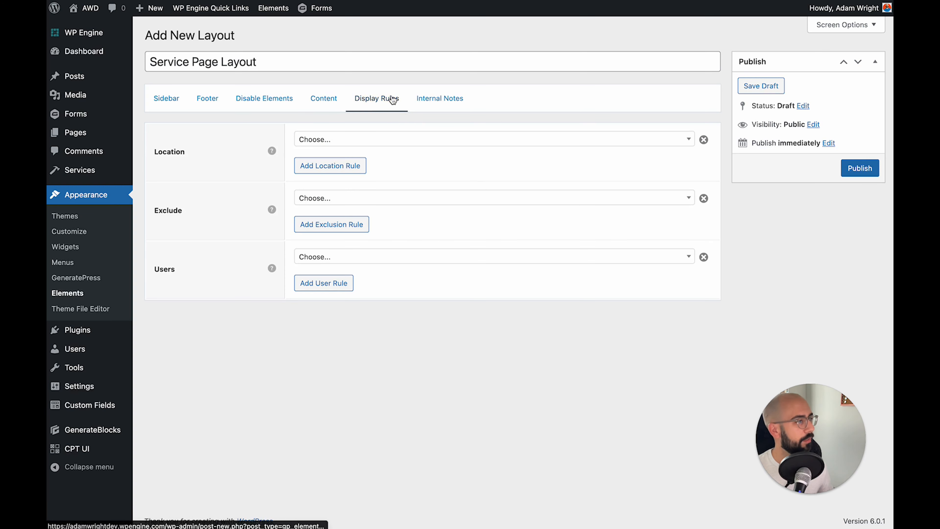
click(344, 143)
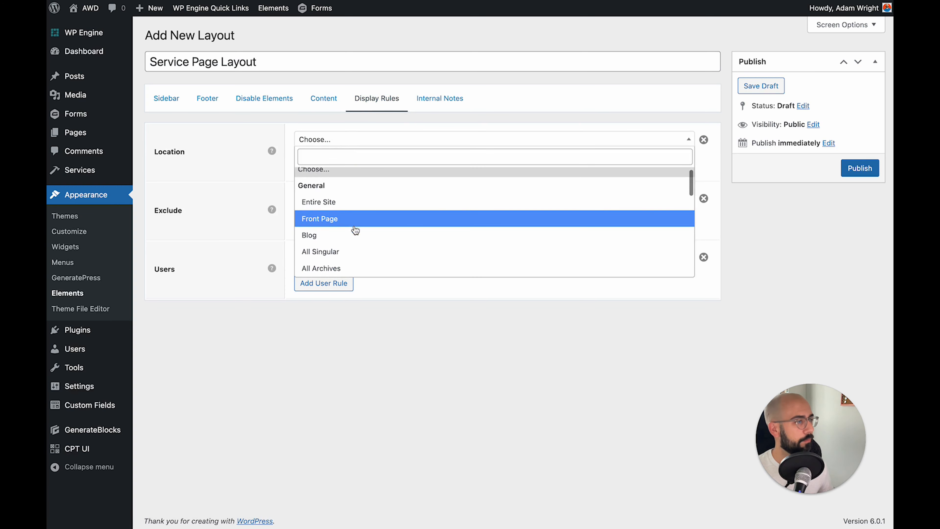
scroll(354, 230, down, 5)
click(317, 269)
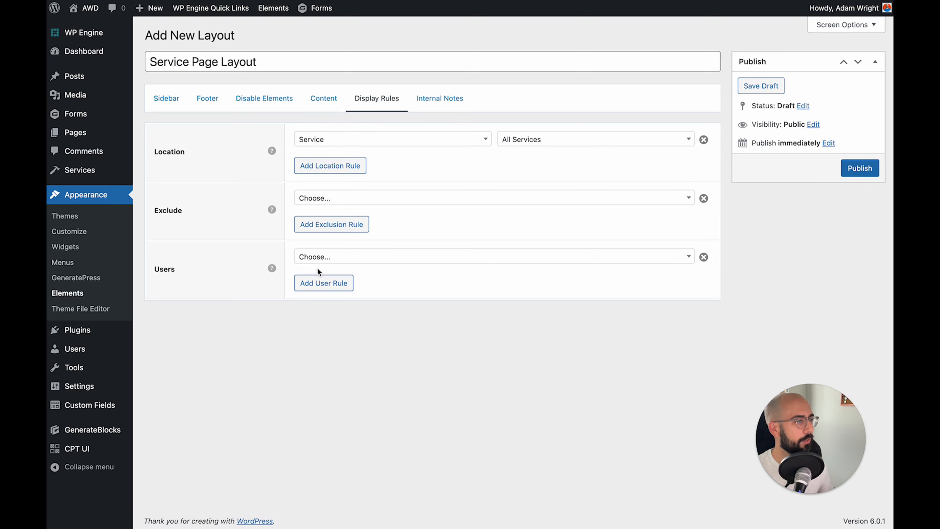
click(369, 260)
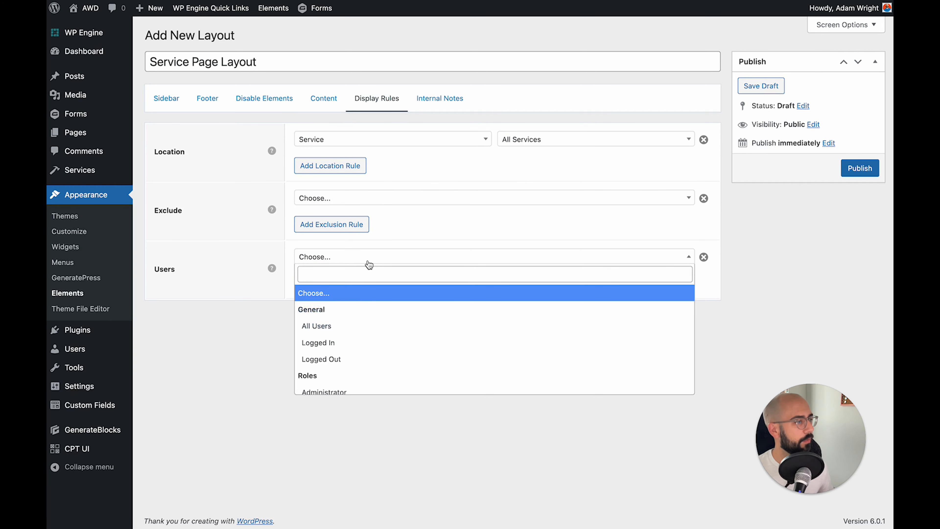
click(343, 326)
click(853, 173)
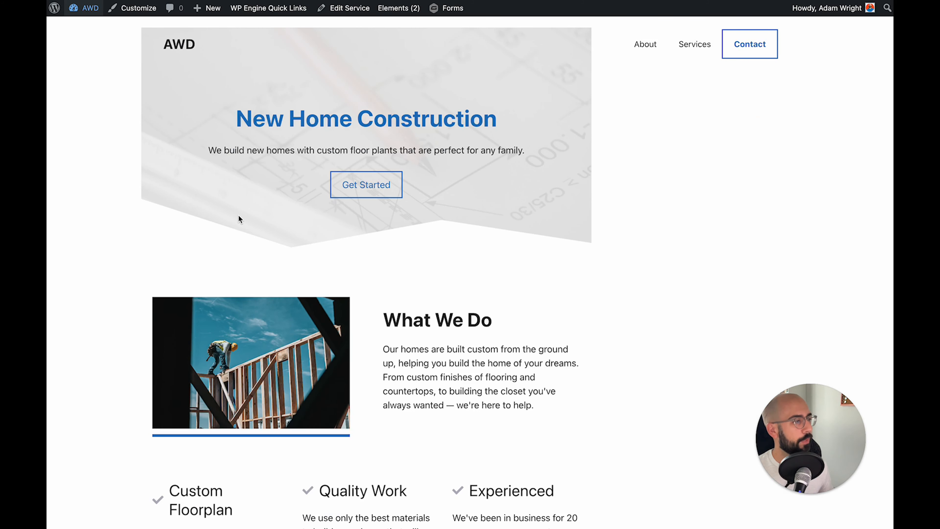
key(super+r)
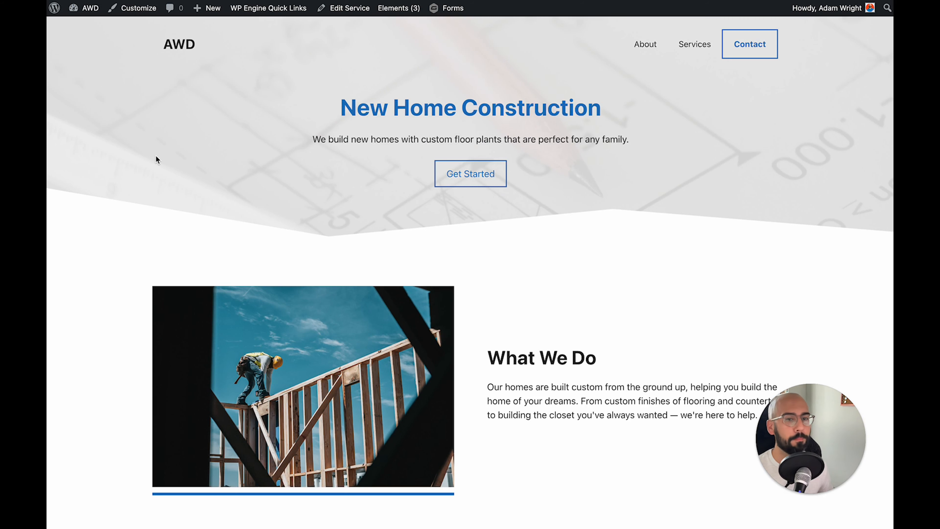
scroll(156, 155, down, 2)
scroll(156, 155, up, 2)
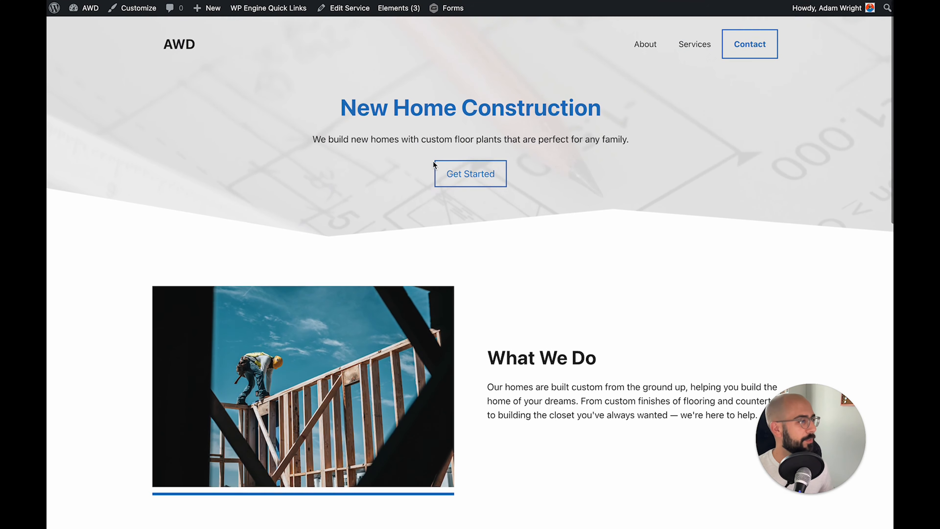
drag(340, 108, 630, 111)
click(629, 111)
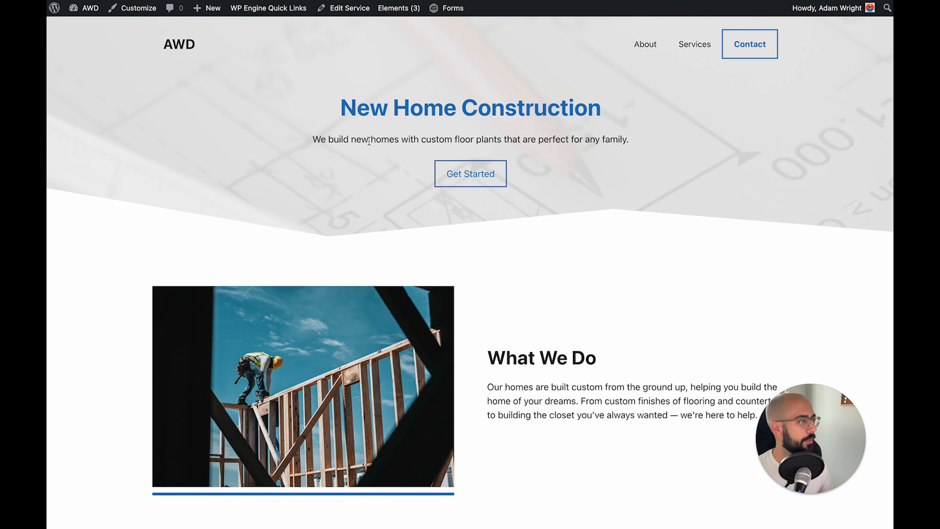
drag(335, 137, 613, 136)
click(613, 136)
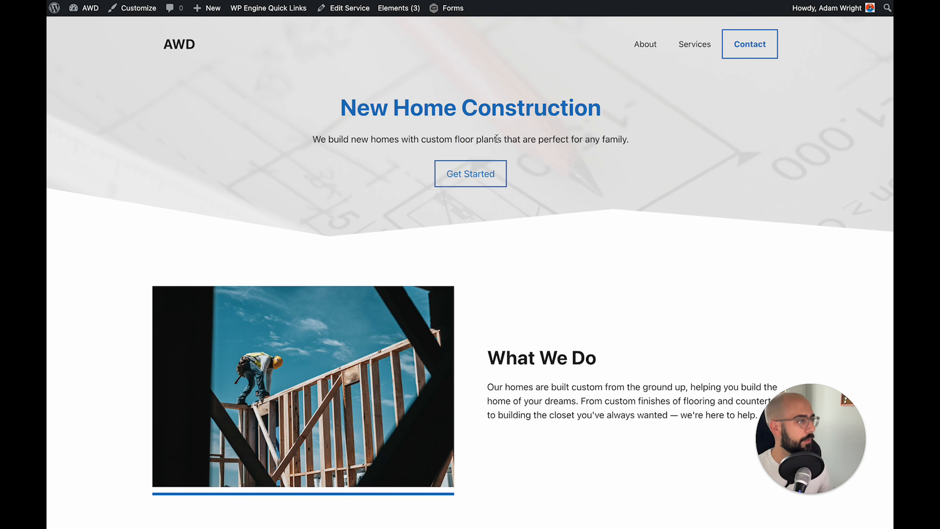
scroll(558, 138, down, 1)
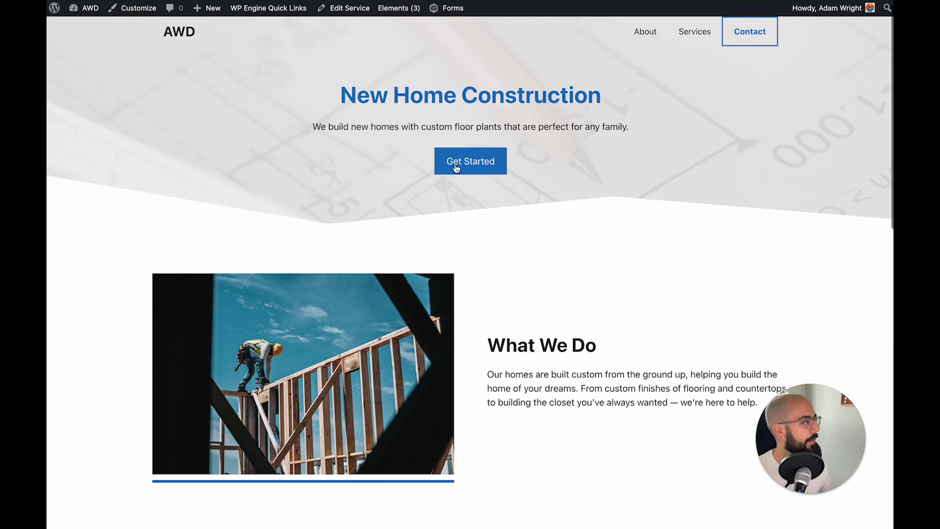
scroll(543, 239, down, 3)
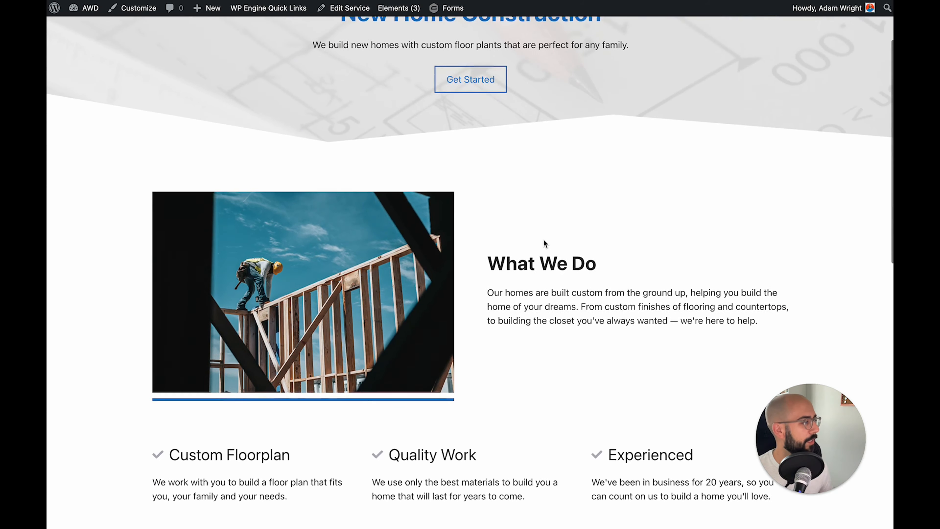
scroll(544, 239, up, 3)
click(487, 155)
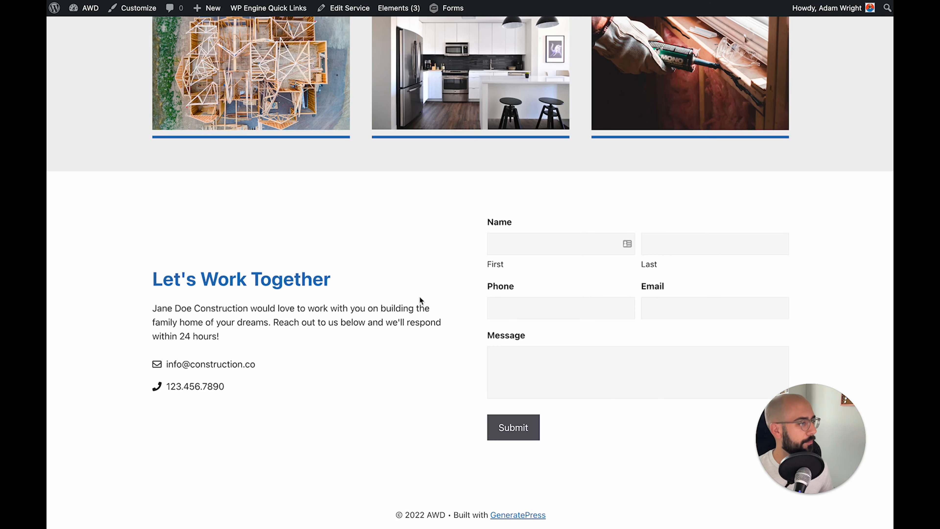
scroll(478, 367, up, 1)
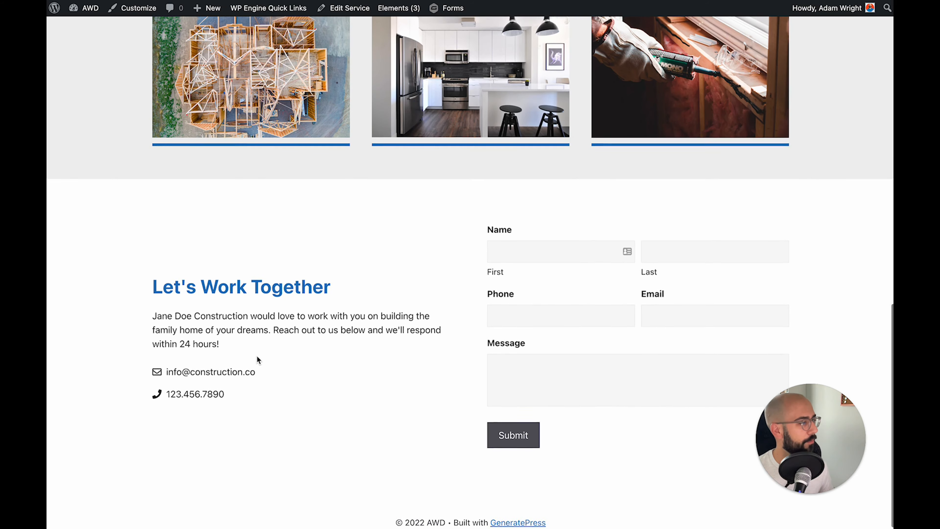
scroll(256, 356, up, 15)
scroll(257, 356, up, 2)
scroll(256, 355, down, 2)
scroll(257, 355, down, 2)
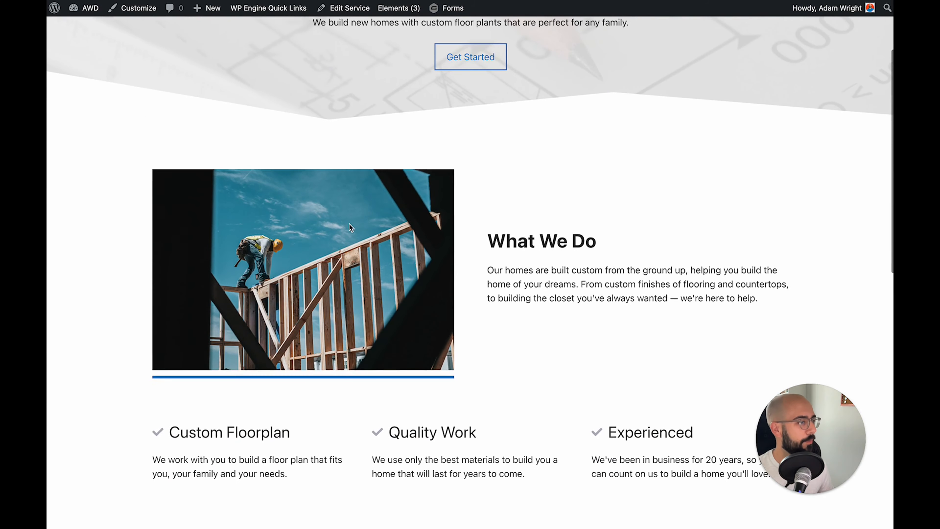
drag(494, 270, 815, 288)
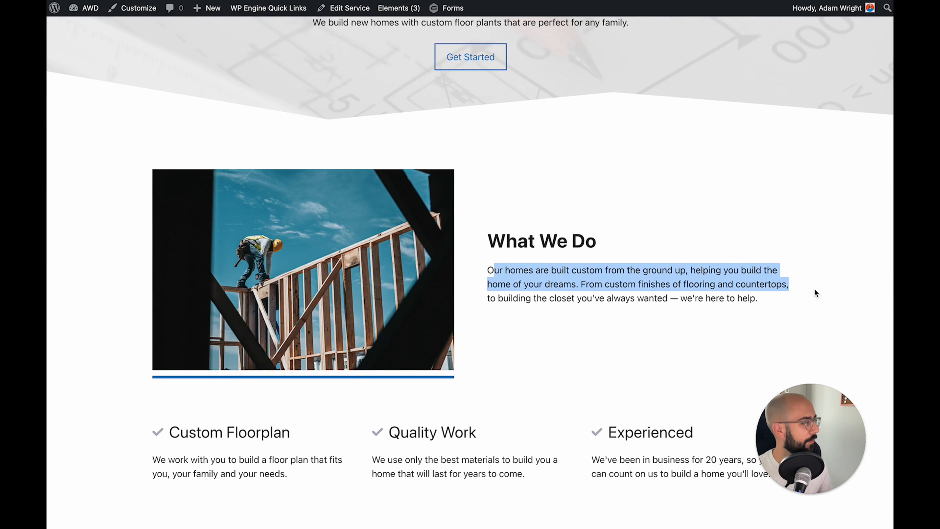
click(814, 288)
scroll(814, 289, down, 2)
scroll(299, 325, down, 4)
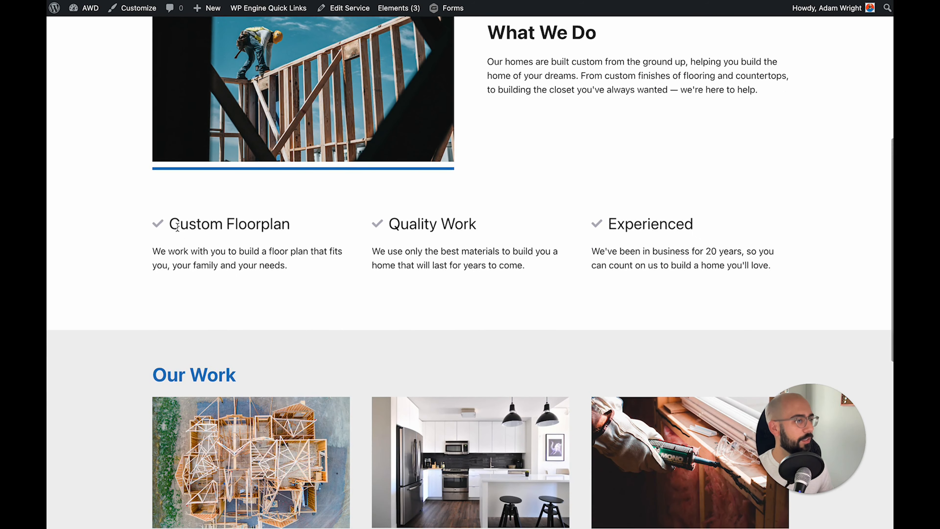
drag(176, 227, 289, 265)
click(356, 231)
double_click(414, 224)
drag(415, 225, 477, 225)
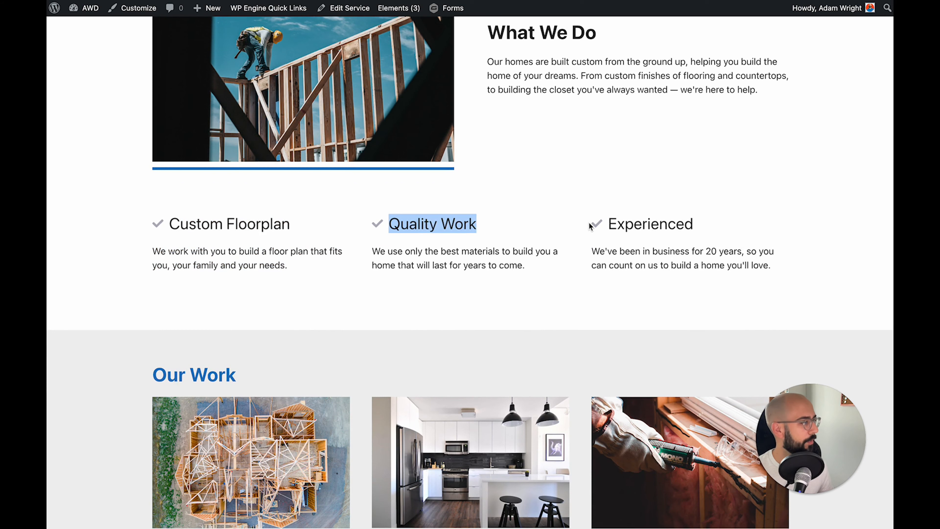
double_click(615, 231)
click(218, 245)
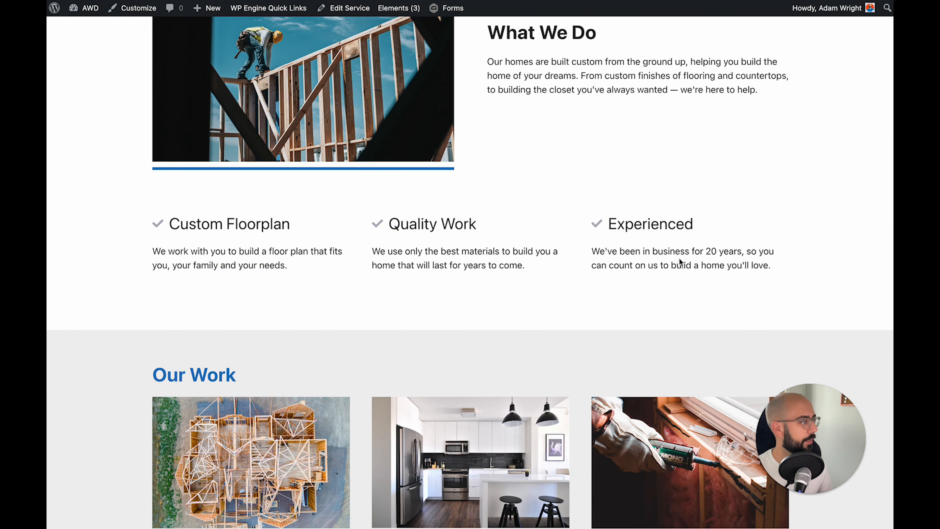
scroll(680, 258, down, 1)
scroll(679, 258, down, 4)
scroll(680, 258, down, 1)
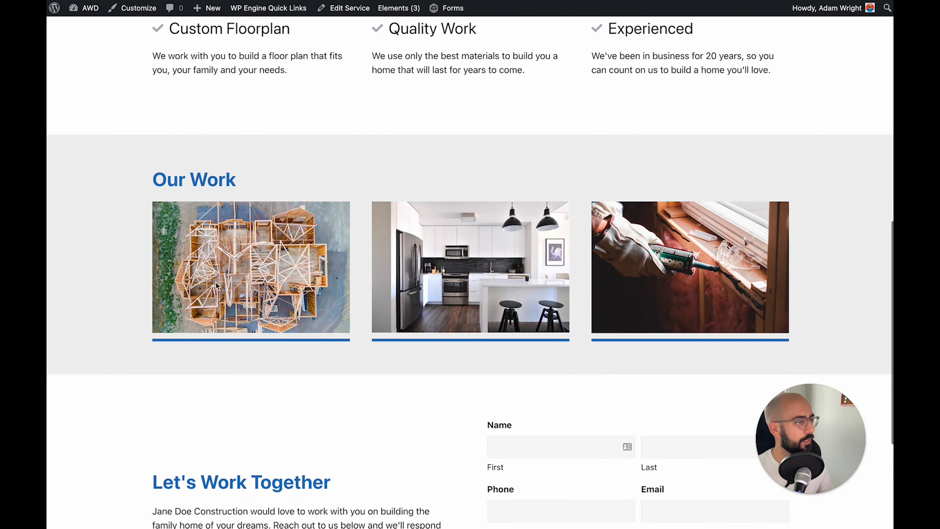
scroll(152, 386, down, 2)
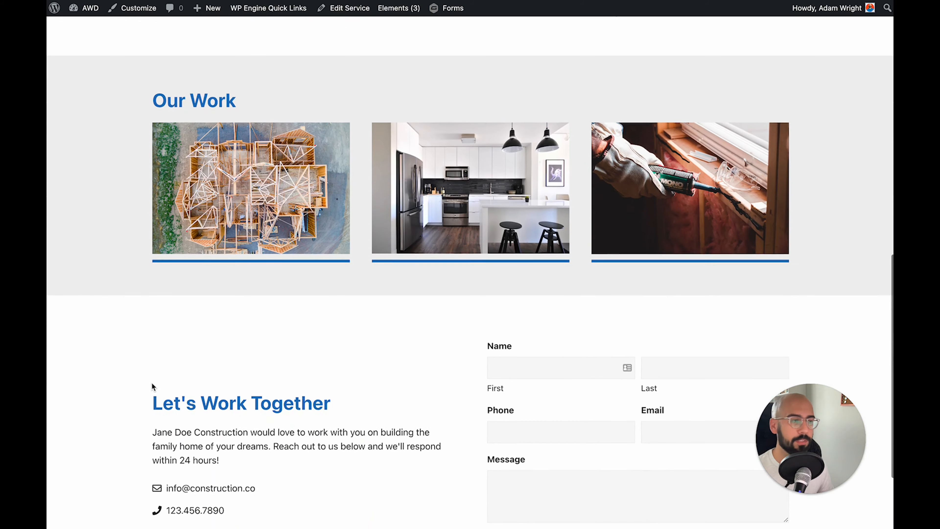
scroll(152, 385, down, 4)
scroll(353, 264, up, 20)
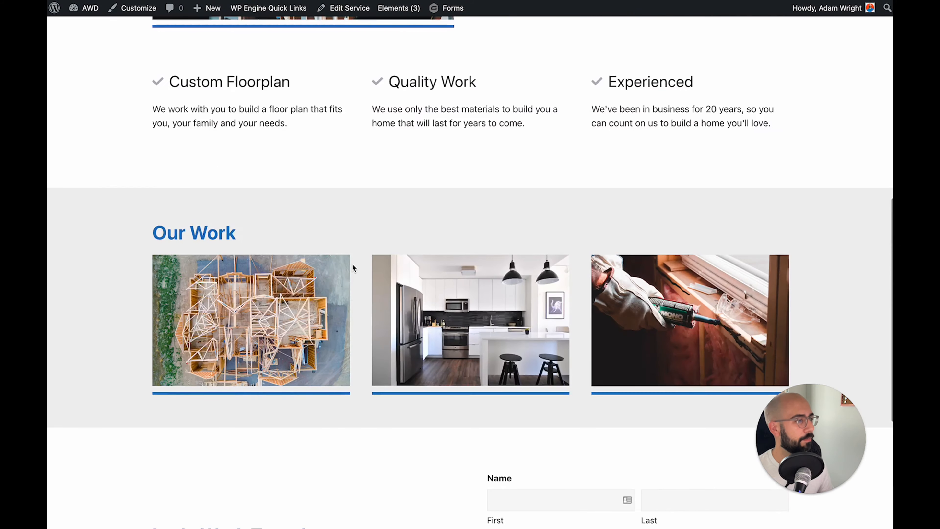